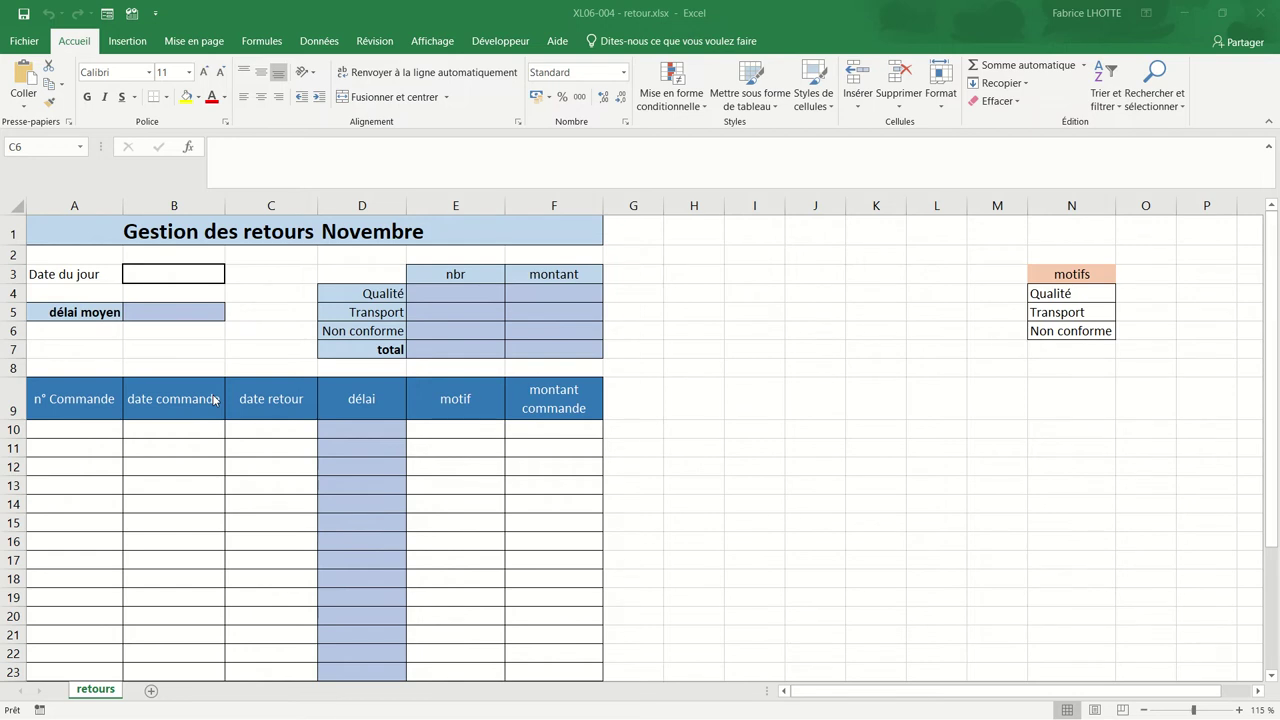
- Enter =AUJOURDHUI() in B3 so the Date du jour shows 27/08/2022
{"action": "left_click", "coordinate": [142, 273]}
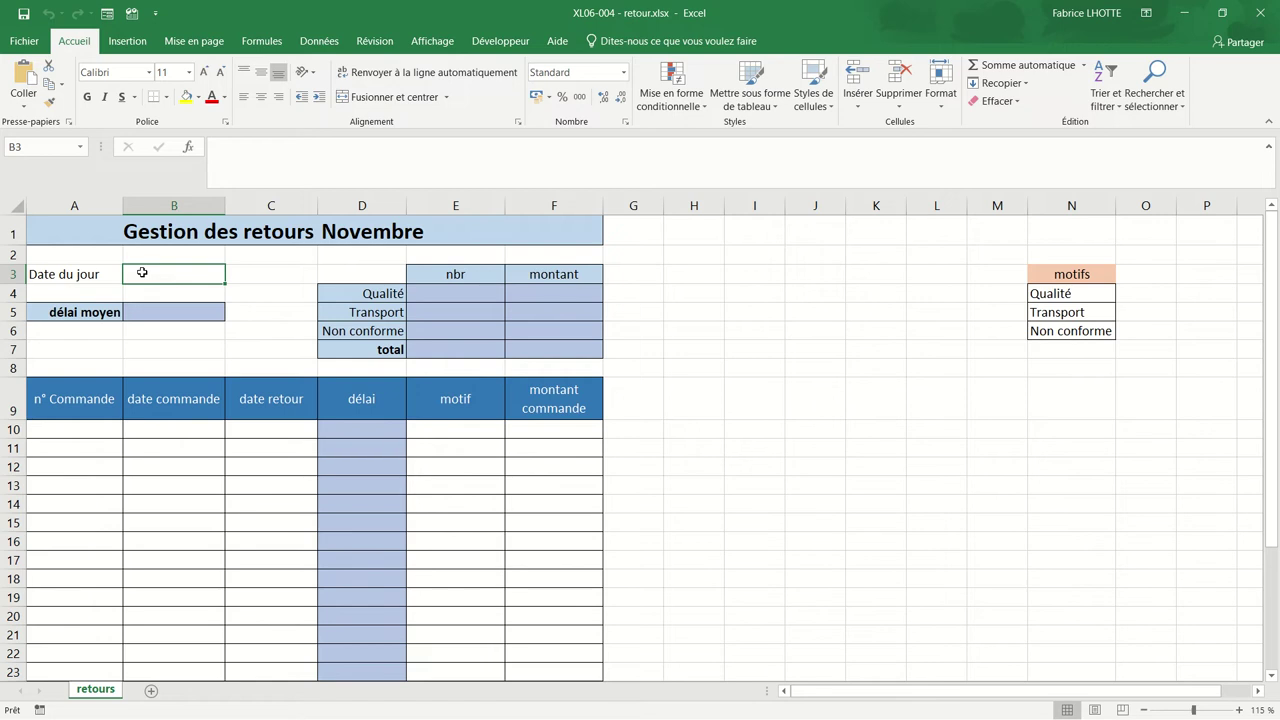
{"action": "type", "text": "="}
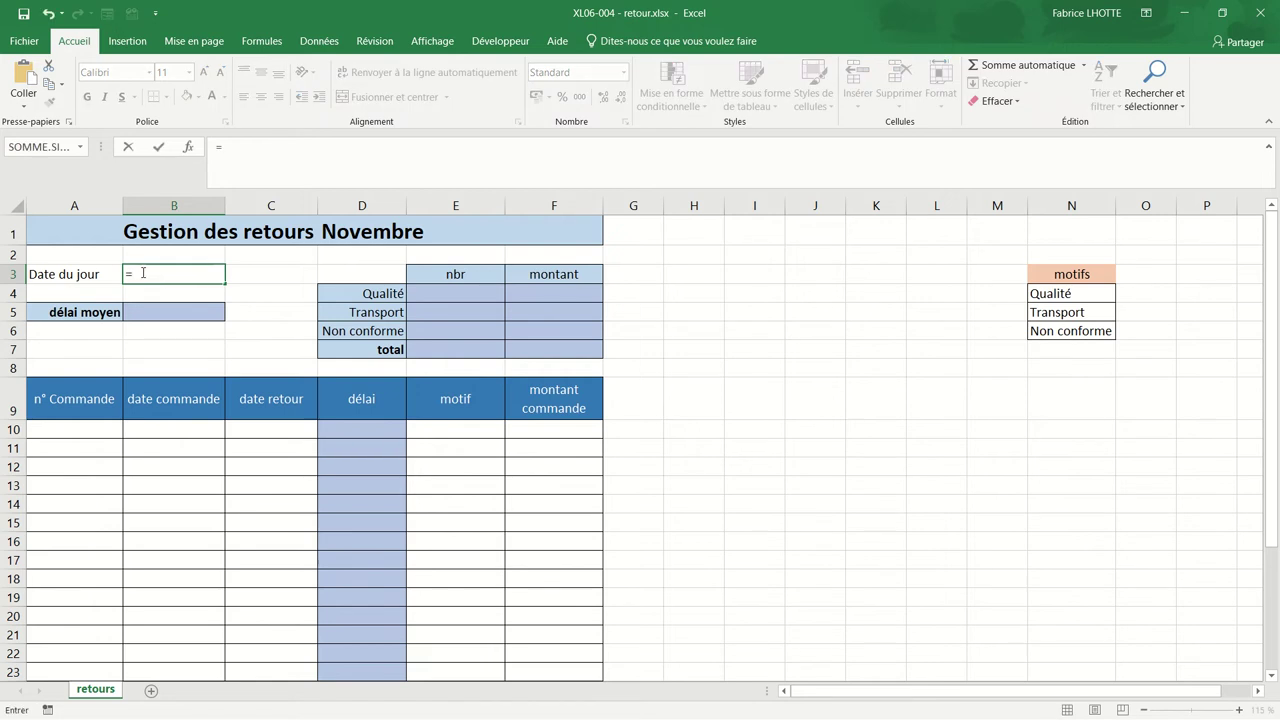
{"action": "type", "text": "a"}
{"action": "key", "text": "BackSpace"}
{"action": "type", "text": "a"}
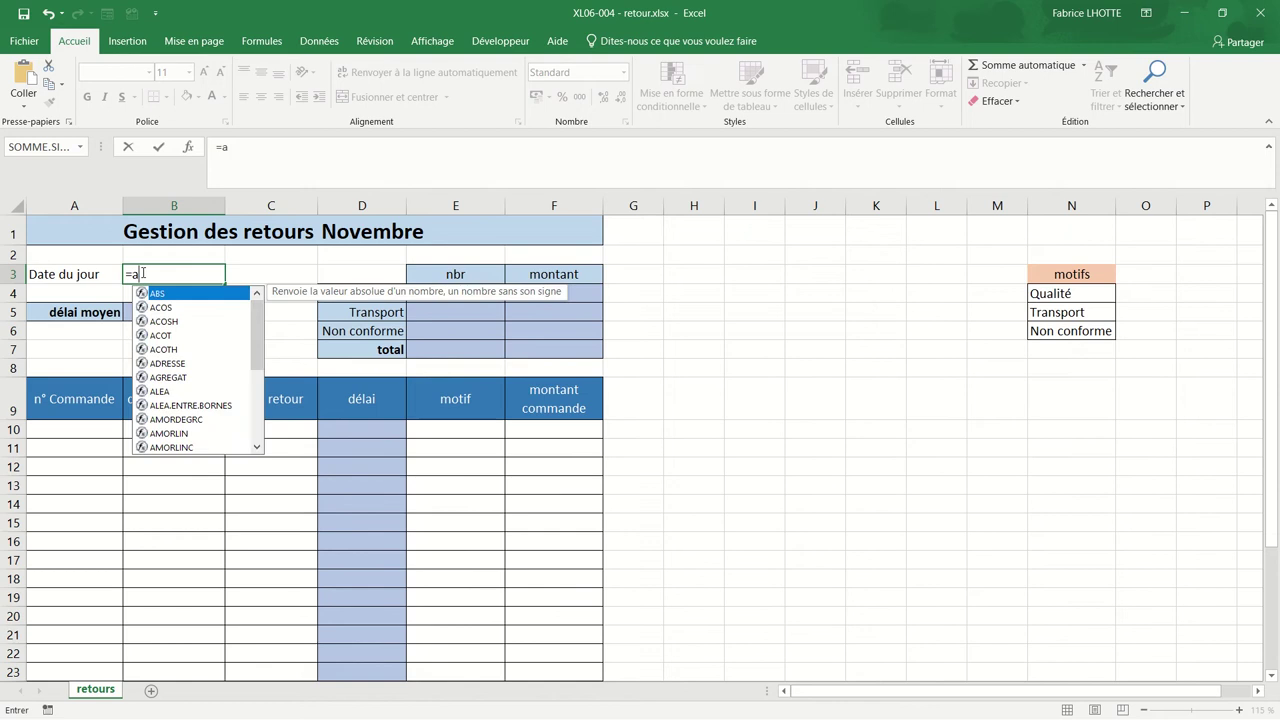
{"action": "type", "text": "ujourdhui("}
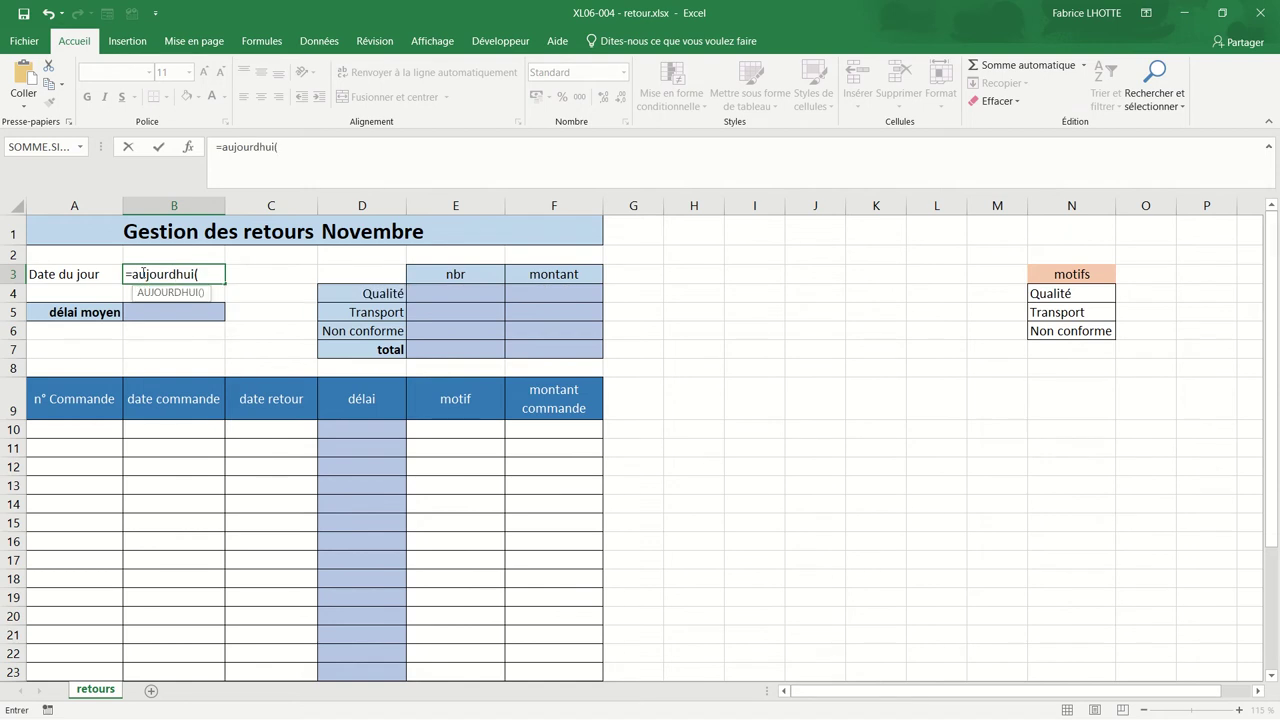
{"action": "type", "text": ")"}
{"action": "key", "text": "Return"}
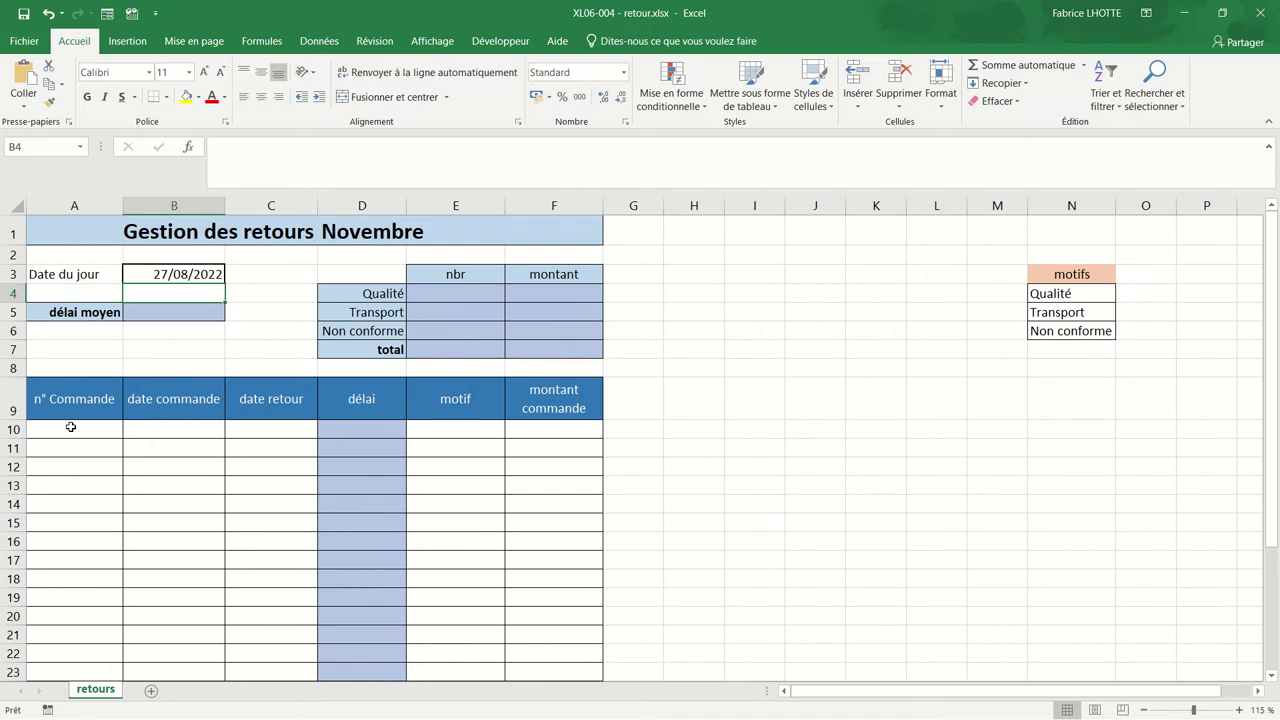
- Add a validation rule on the n° Commande cells from A10 down: text length equal to 5
{"action": "left_click", "coordinate": [71, 427]}
{"action": "mouse_move", "coordinate": [71, 427]}
{"action": "left_mouse_down"}
{"action": "mouse_move", "coordinate": [73, 714]}
{"action": "mouse_move", "coordinate": [91, 585]}
{"action": "left_mouse_up"}
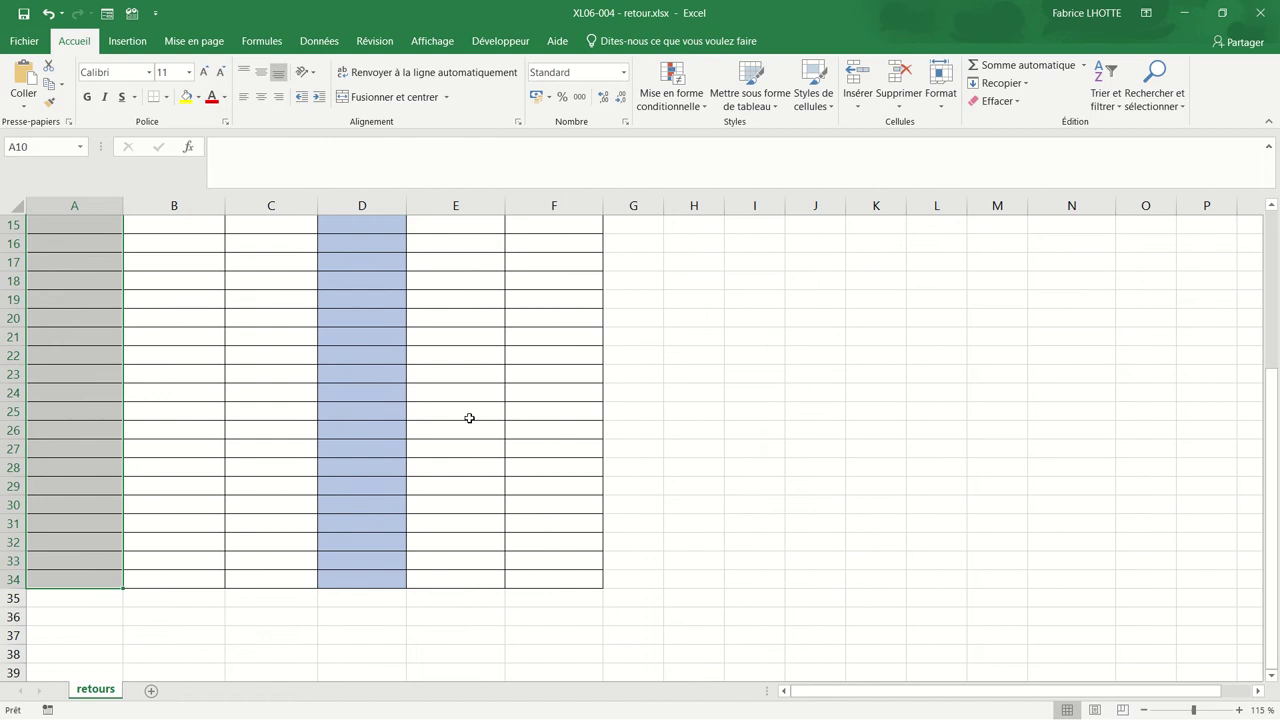
{"action": "left_click", "coordinate": [310, 42]}
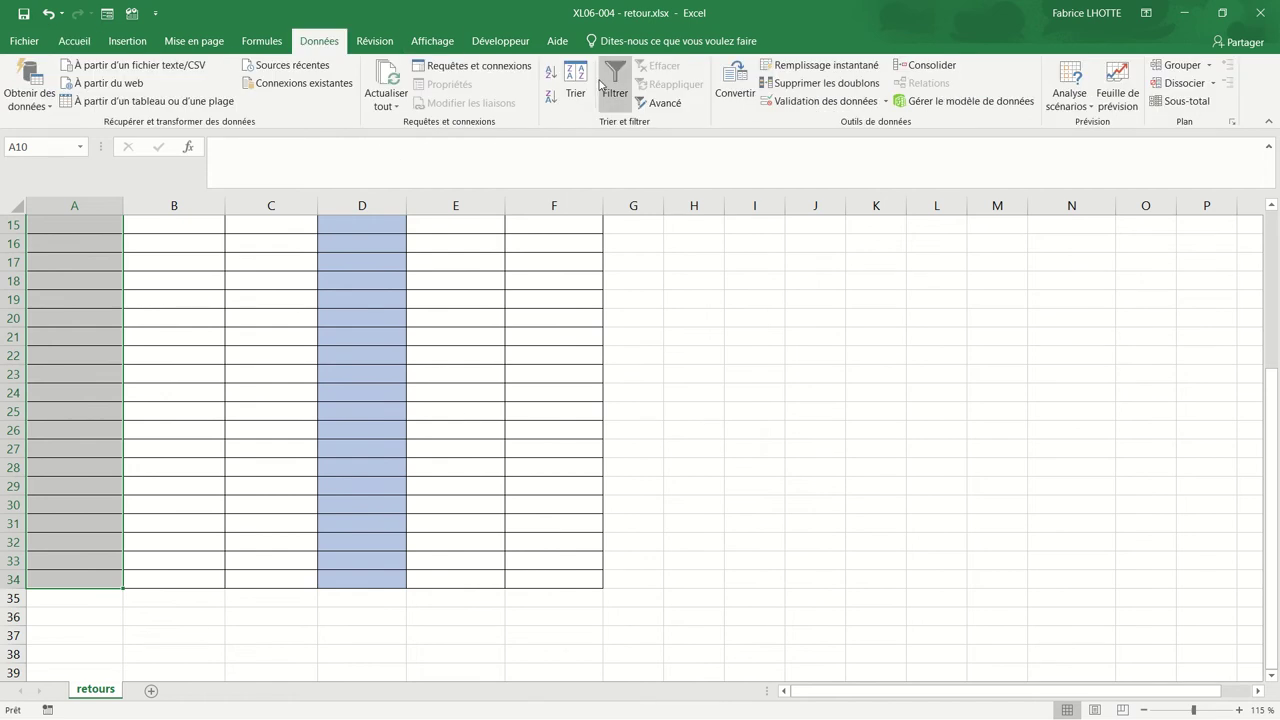
{"action": "left_click", "coordinate": [792, 102]}
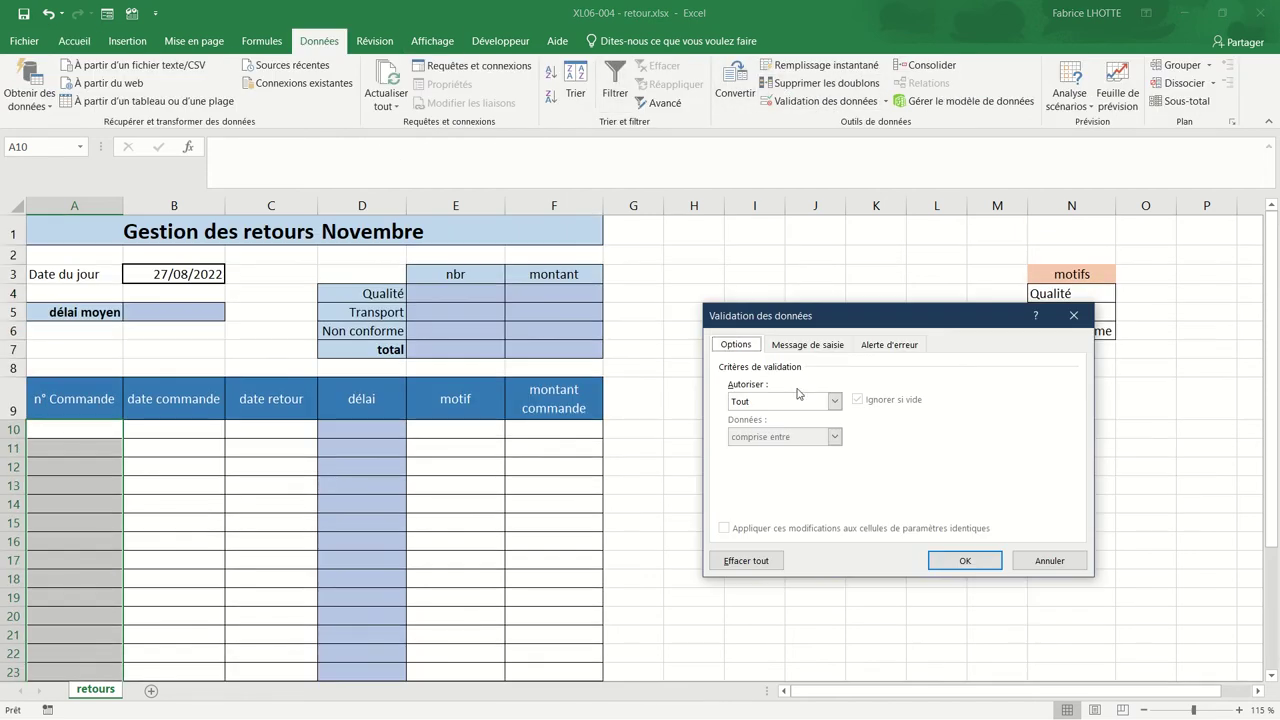
{"action": "left_click", "coordinate": [836, 401]}
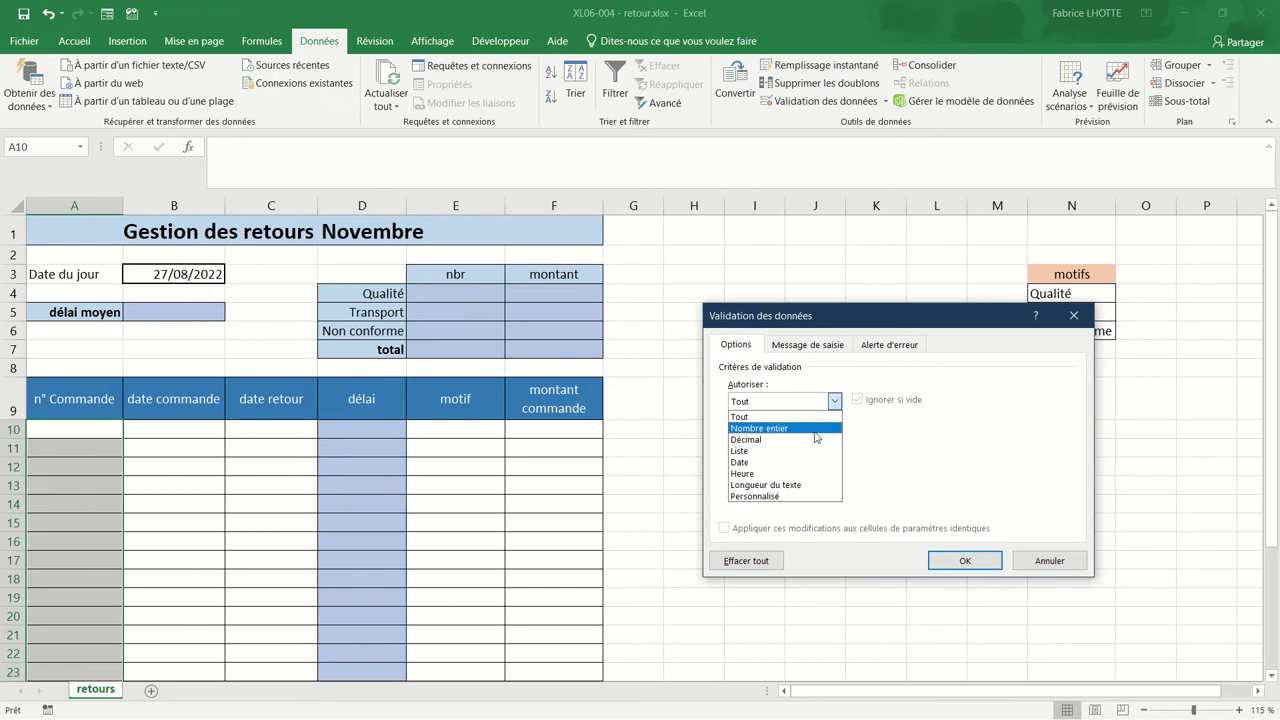
{"action": "left_click", "coordinate": [799, 485]}
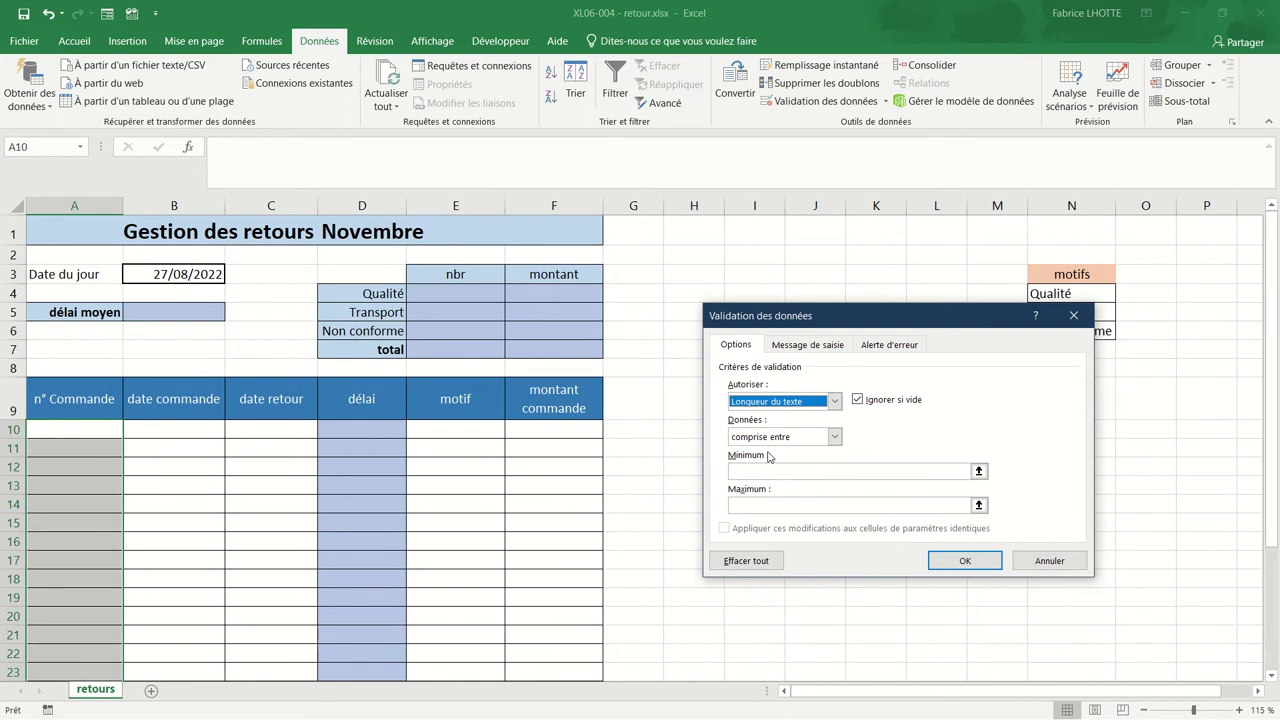
{"action": "left_click", "coordinate": [834, 437]}
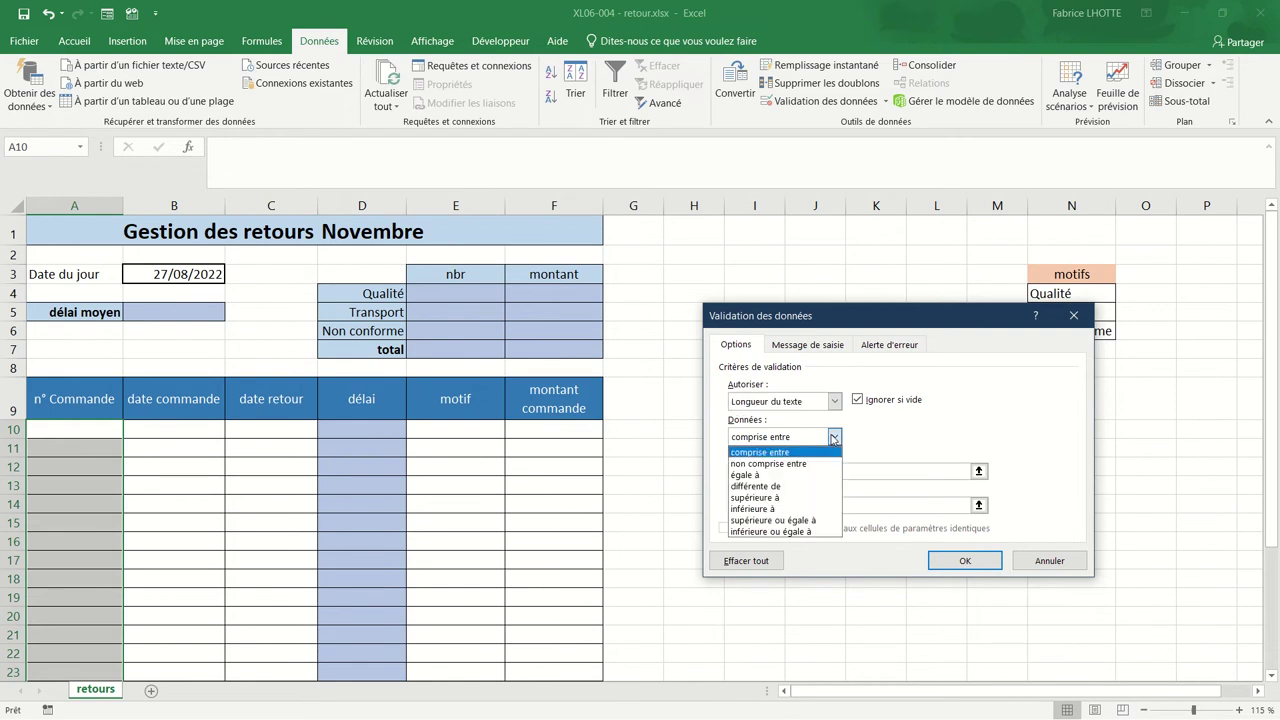
{"action": "left_click", "coordinate": [799, 476]}
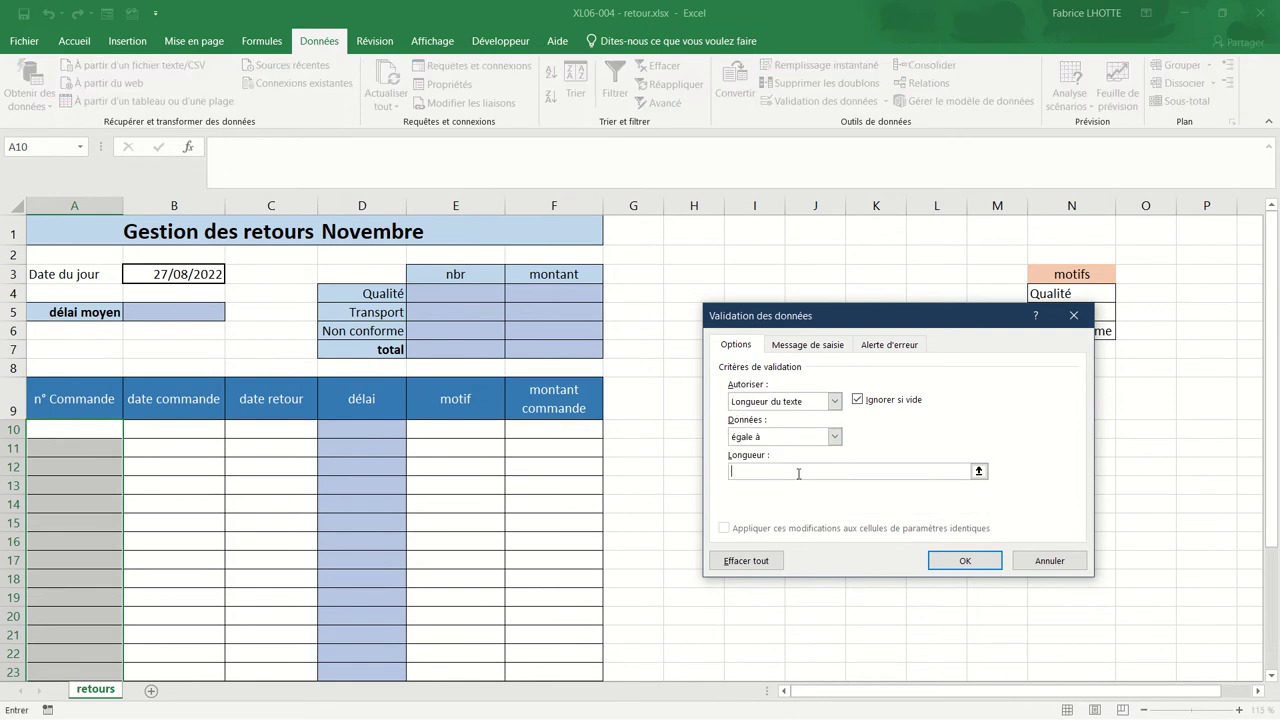
{"action": "type", "text": "5"}
{"action": "left_click", "coordinate": [898, 344]}
- Apply the rule with title ERREUR and message 'Un retour de marchandise doit être sur 5 caractère'
{"action": "left_click", "coordinate": [917, 421]}
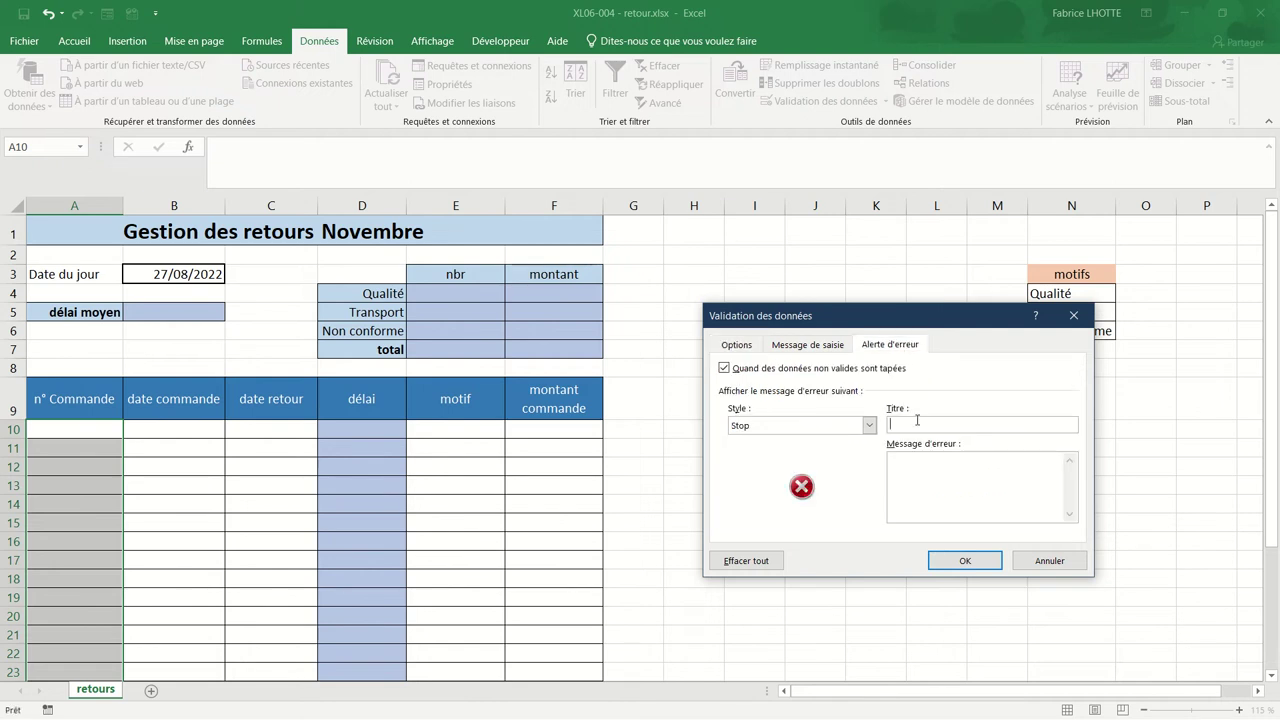
{"action": "type", "text": "ERREU"}
{"action": "type", "text": "R"}
{"action": "left_click", "coordinate": [919, 461]}
{"action": "type", "text": "Un "}
{"action": "type", "text": "retour de marcha"}
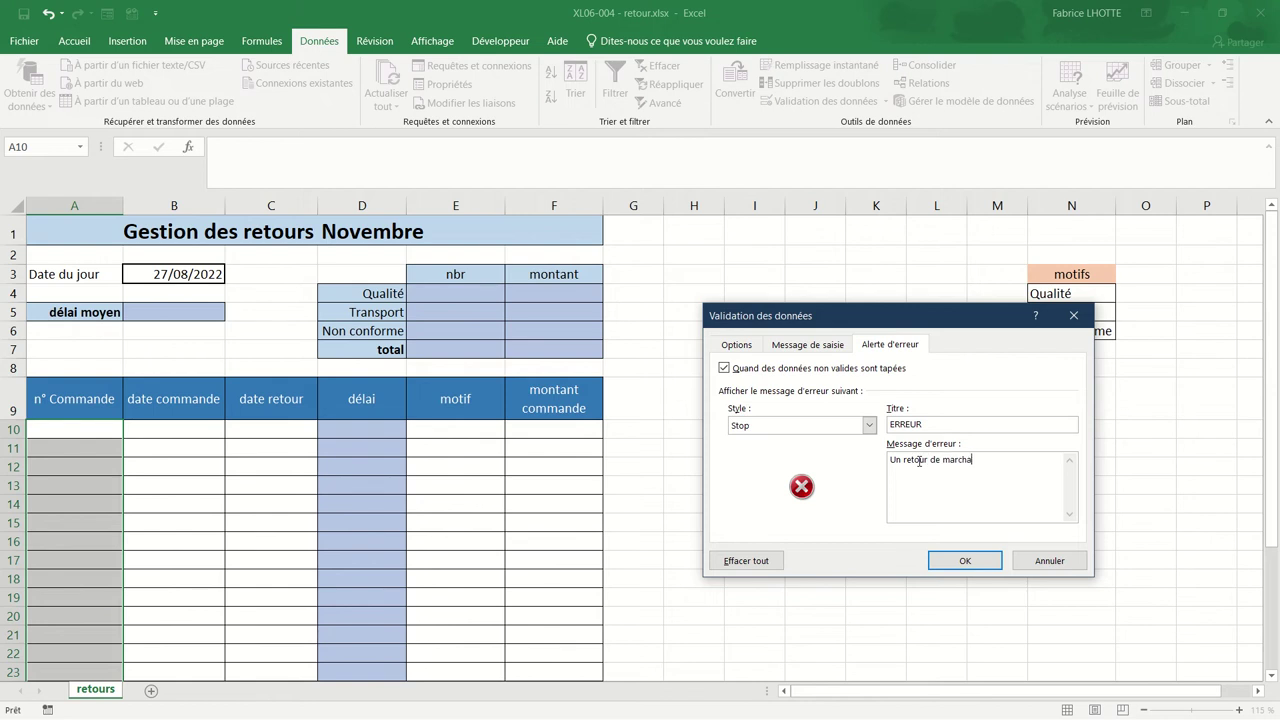
{"action": "type", "text": "ndise"}
{"action": "type", "text": "doit"}
{"action": "type", "text": " être sur "}
{"action": "type", "text": "5 caractère"}
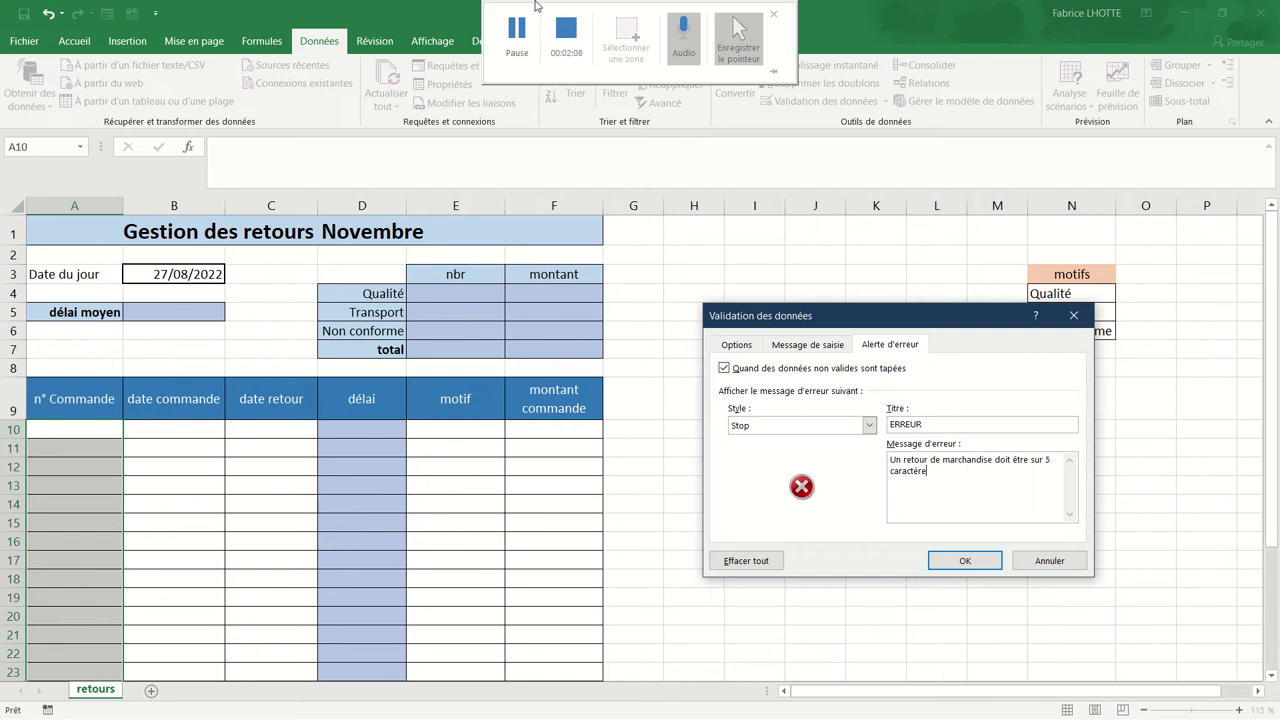
{"action": "left_click", "coordinate": [984, 562]}
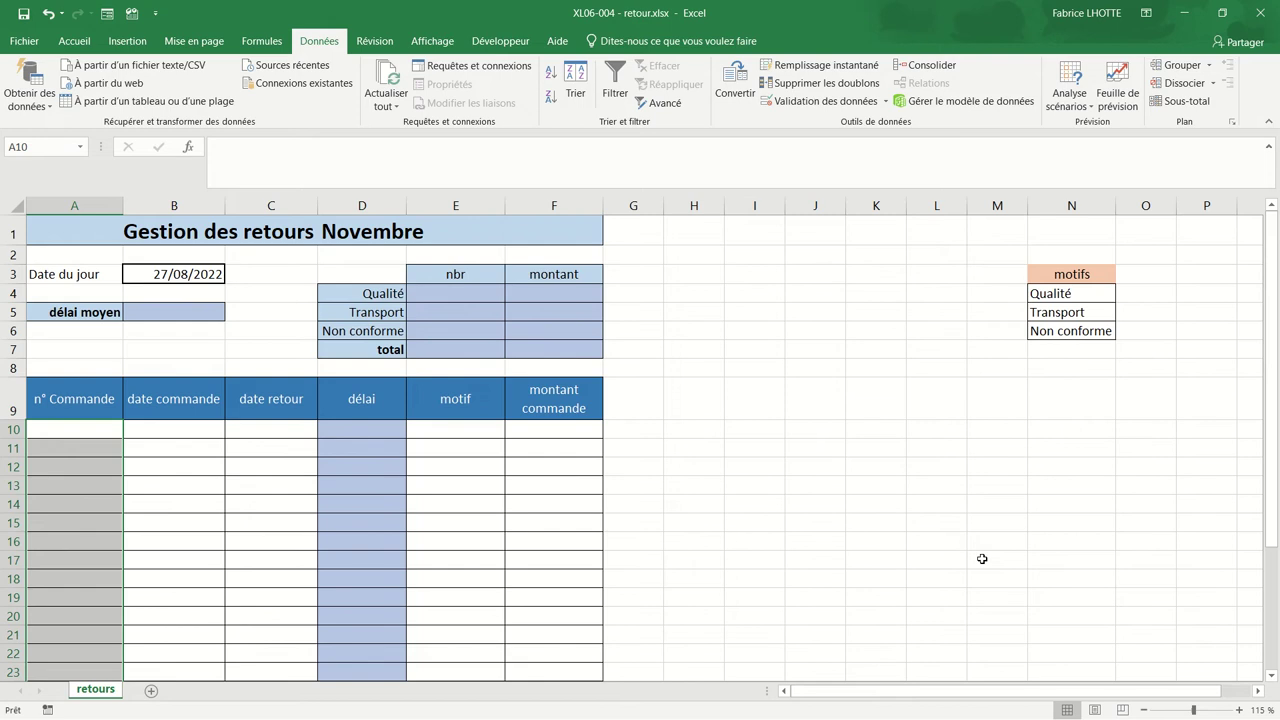
- Set B10:B34 to allow only dates greater than =B3-30
{"action": "left_click", "coordinate": [160, 430]}
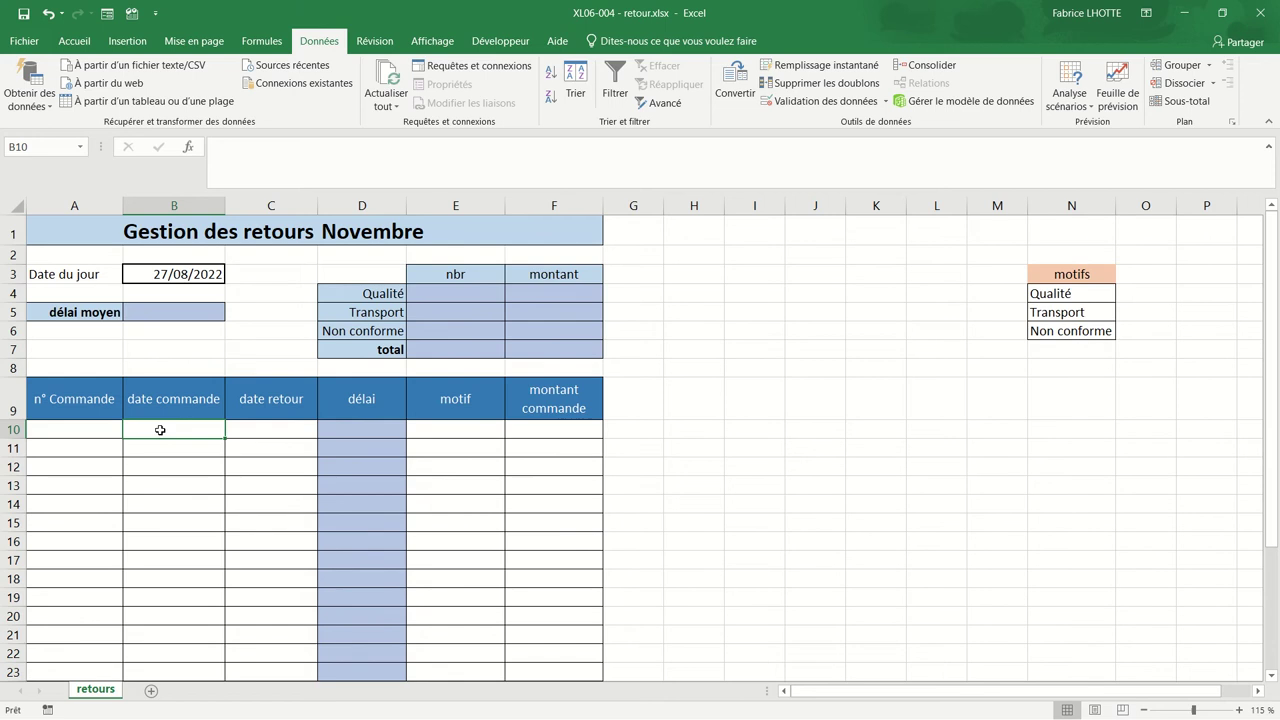
{"action": "left_click_drag", "start_coordinate": [160, 430], "coordinate": [143, 557]}
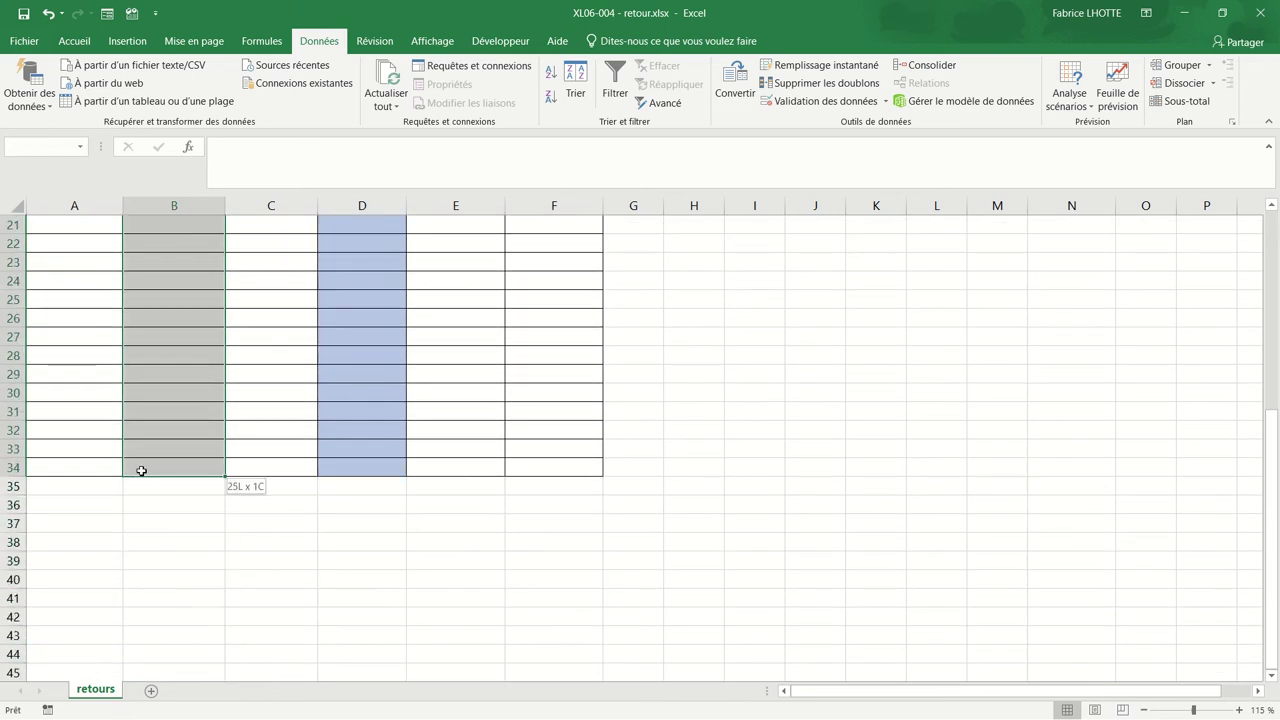
{"action": "left_click_drag", "start_coordinate": [143, 557], "coordinate": [143, 471]}
{"action": "left_click", "coordinate": [788, 103]}
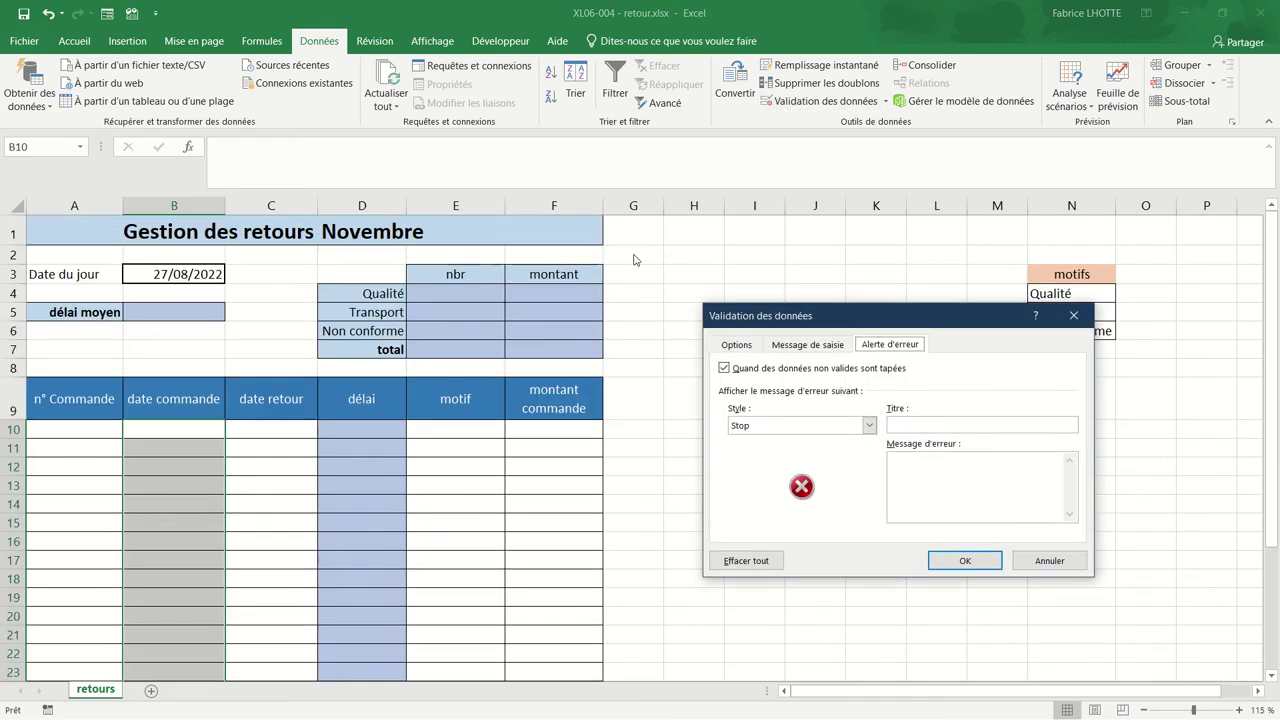
{"action": "left_click", "coordinate": [738, 345]}
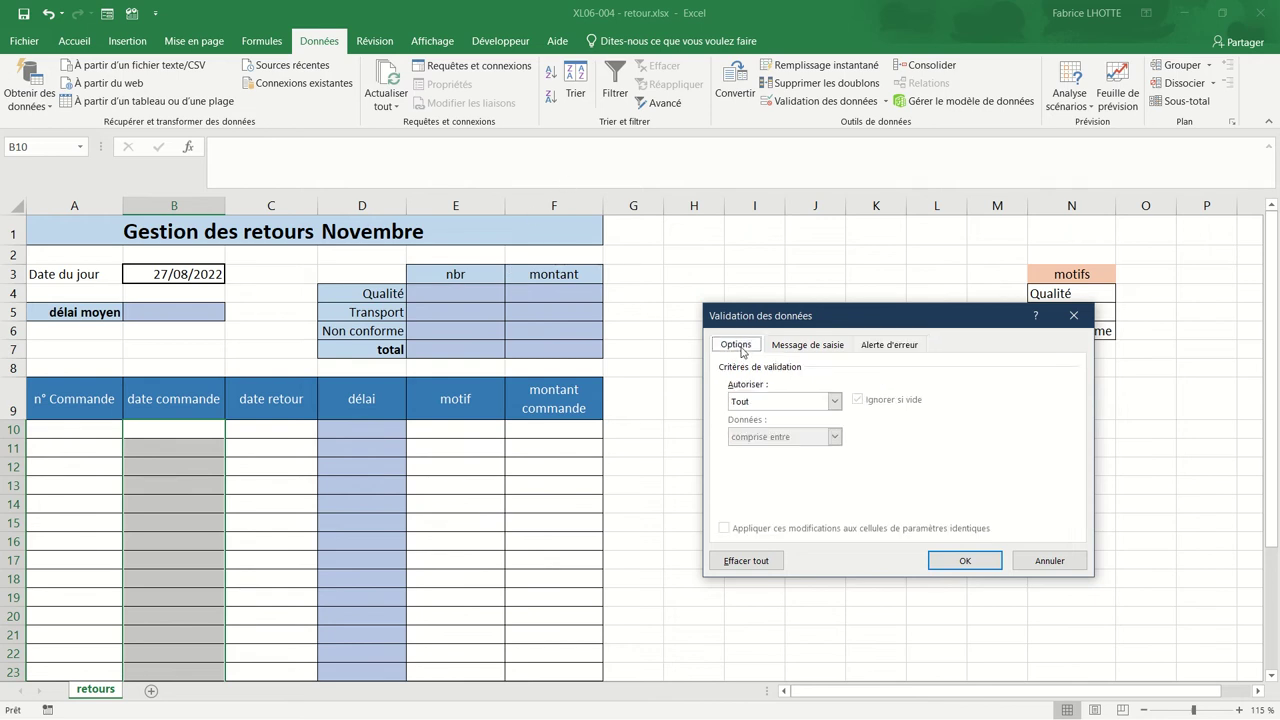
{"action": "left_click", "coordinate": [833, 402]}
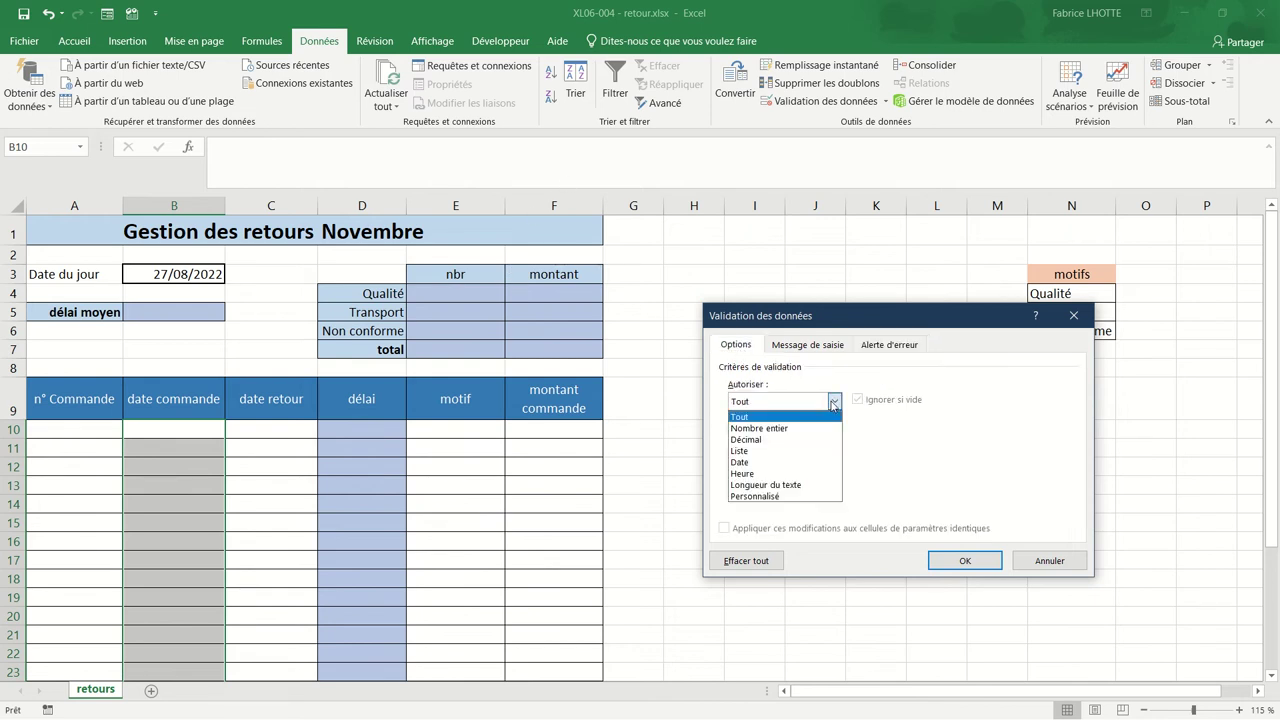
{"action": "left_click", "coordinate": [785, 463]}
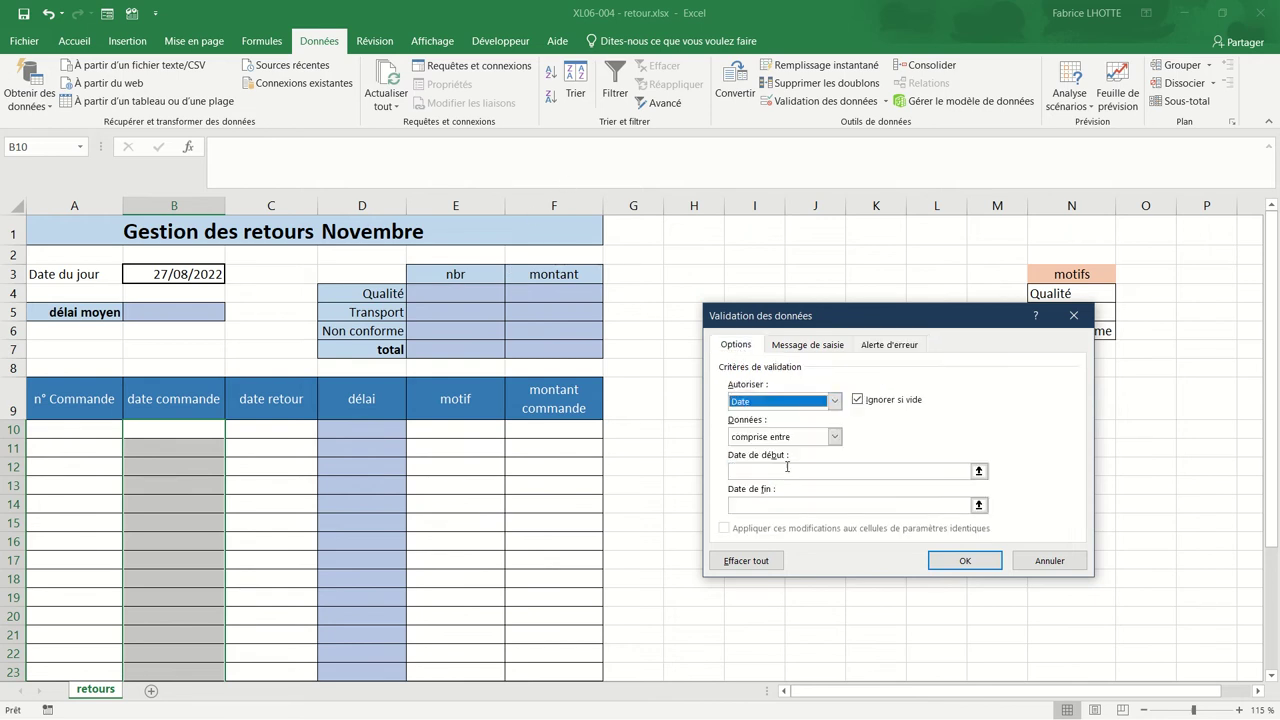
{"action": "left_click", "coordinate": [834, 437]}
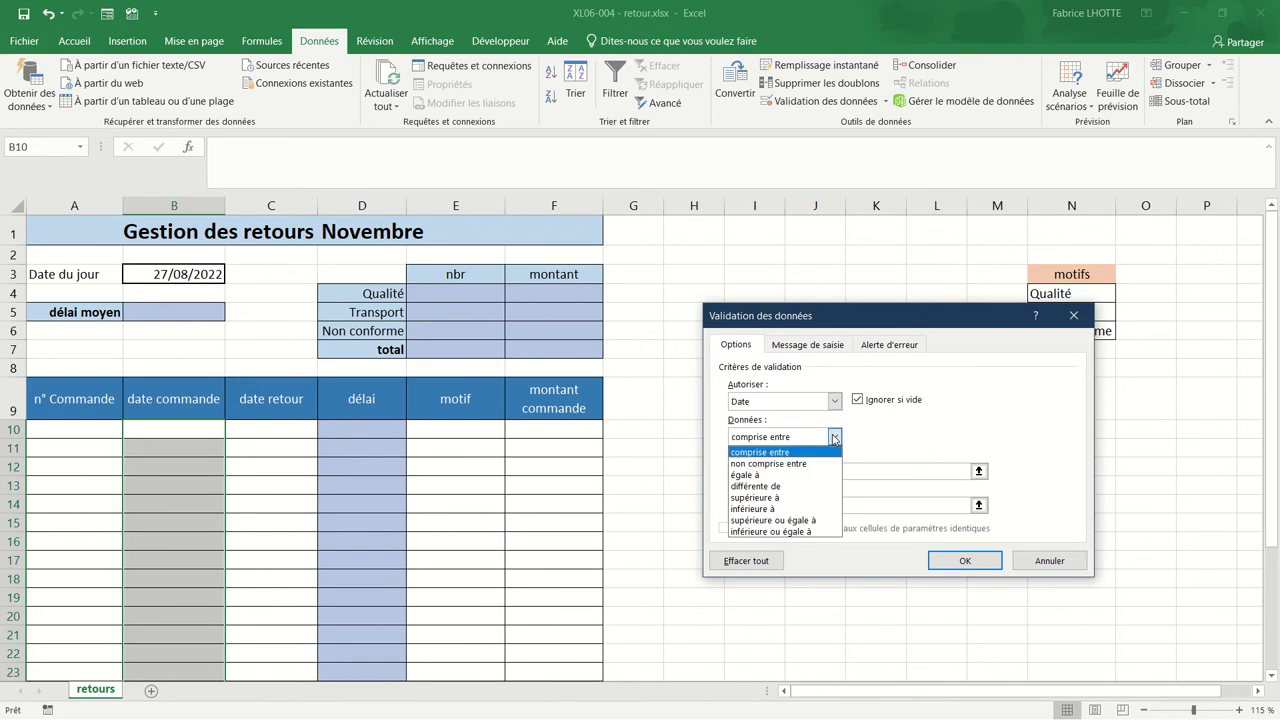
{"action": "left_click", "coordinate": [791, 497]}
{"action": "left_click", "coordinate": [764, 473]}
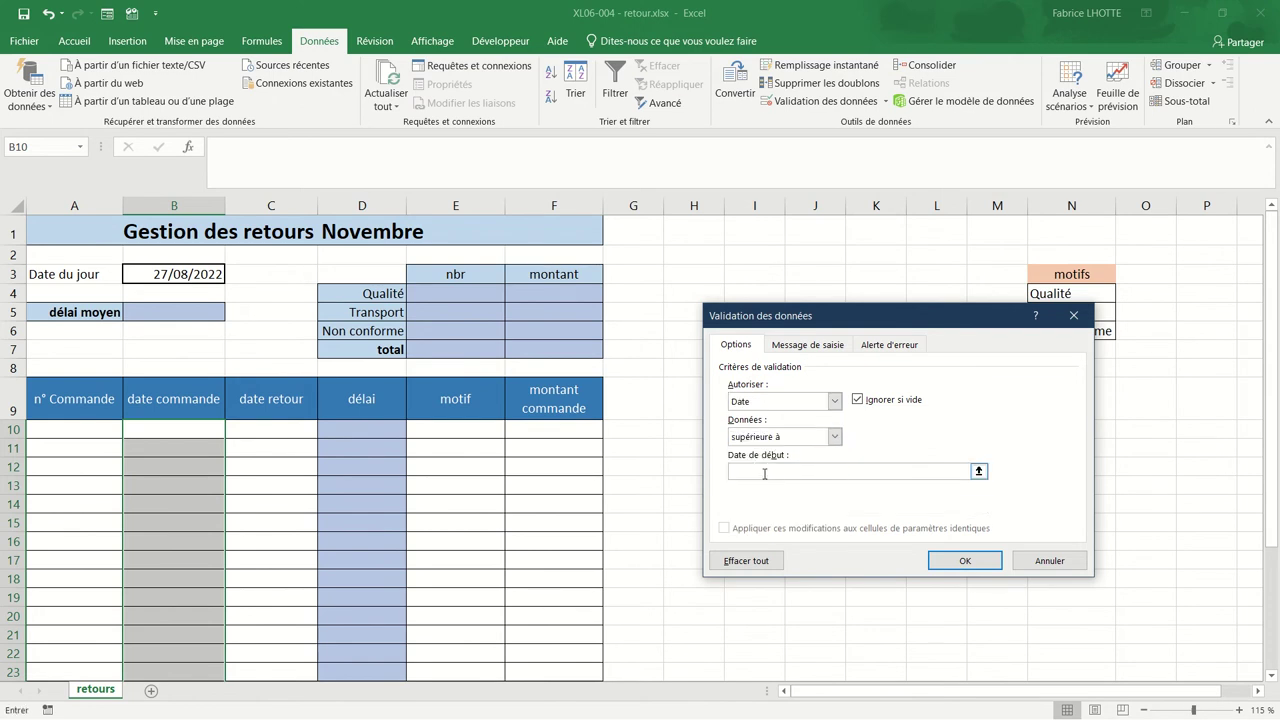
{"action": "left_click", "coordinate": [151, 274]}
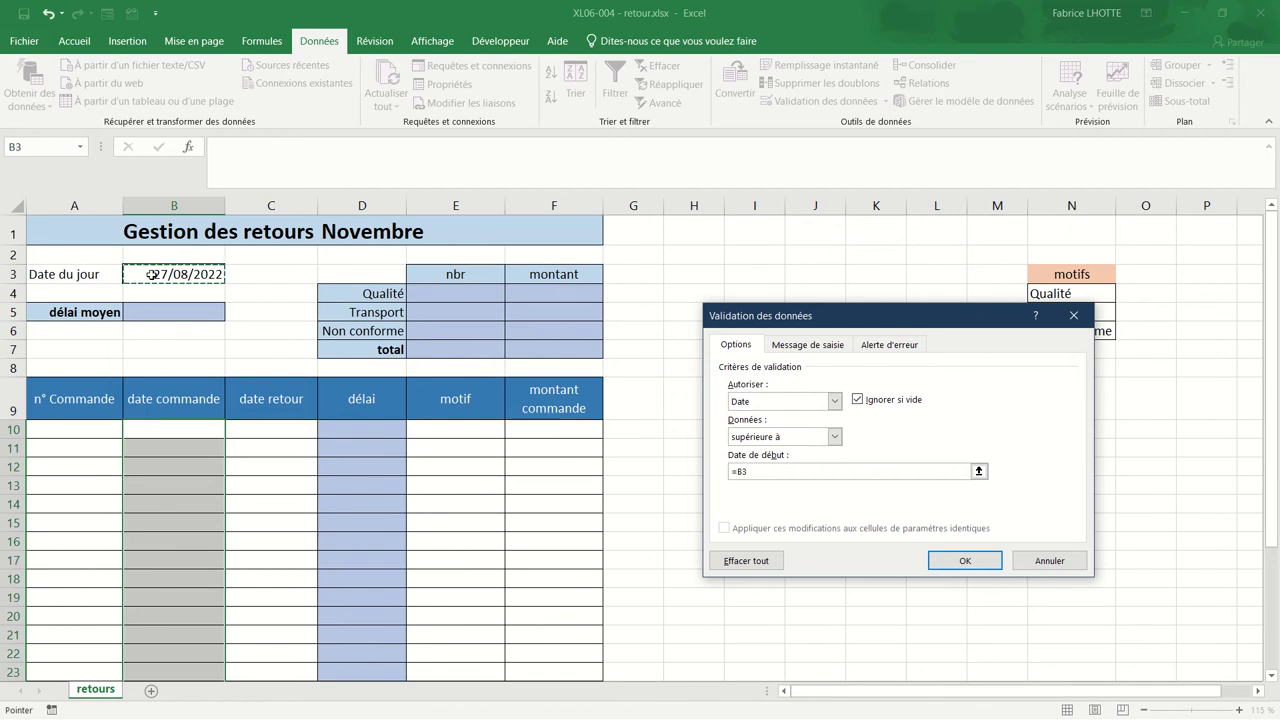
{"action": "type", "text": "-3"}
{"action": "type", "text": "0"}
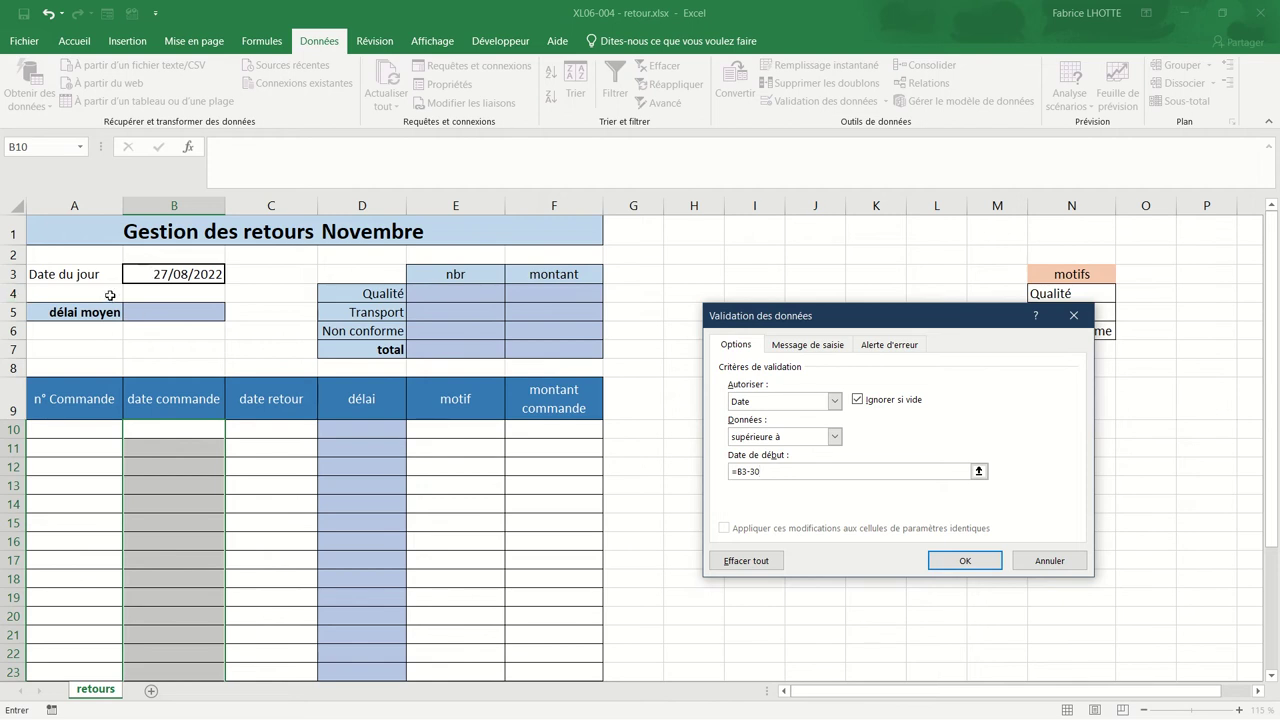
- Apply the date rule with title ERREUR and message 'Un retour de marchandise ne peut avoir plus de 30 jours'
{"action": "left_click", "coordinate": [877, 345]}
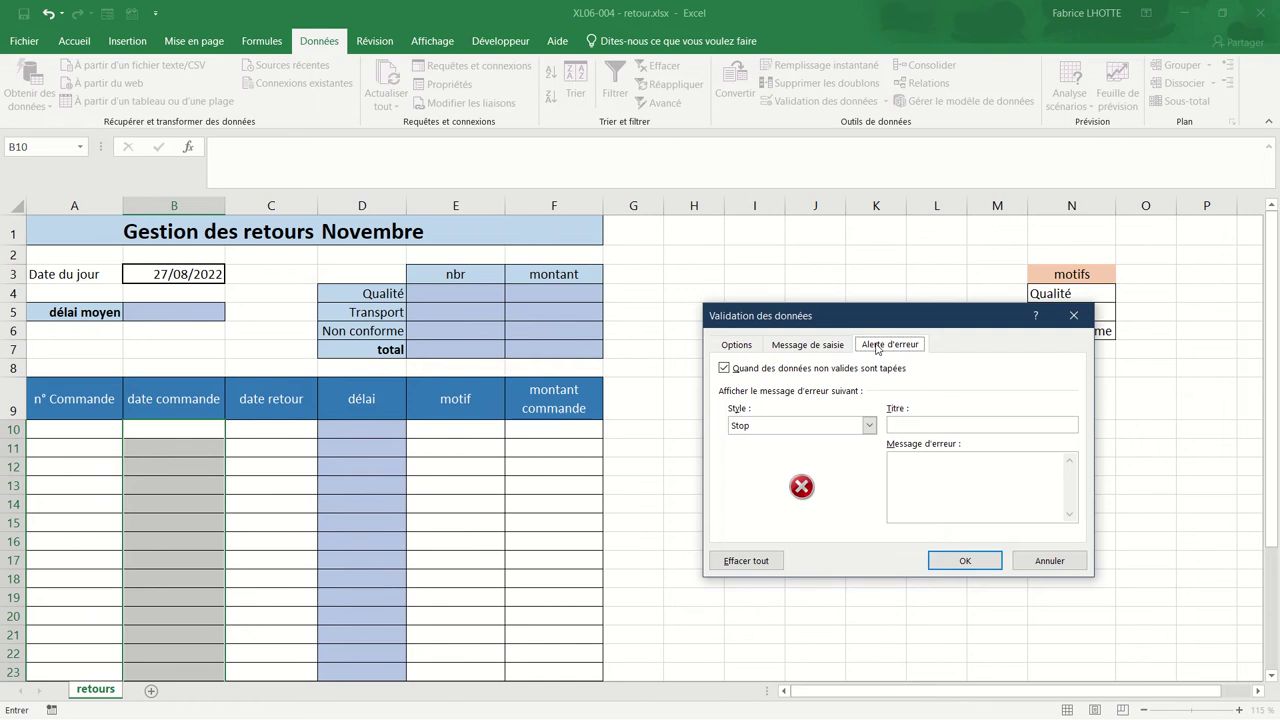
{"action": "left_click", "coordinate": [994, 424]}
{"action": "type", "text": "RRE"}
{"action": "left_click", "coordinate": [996, 468]}
{"action": "type", "text": "Un "}
{"action": "type", "text": "retour de marc"}
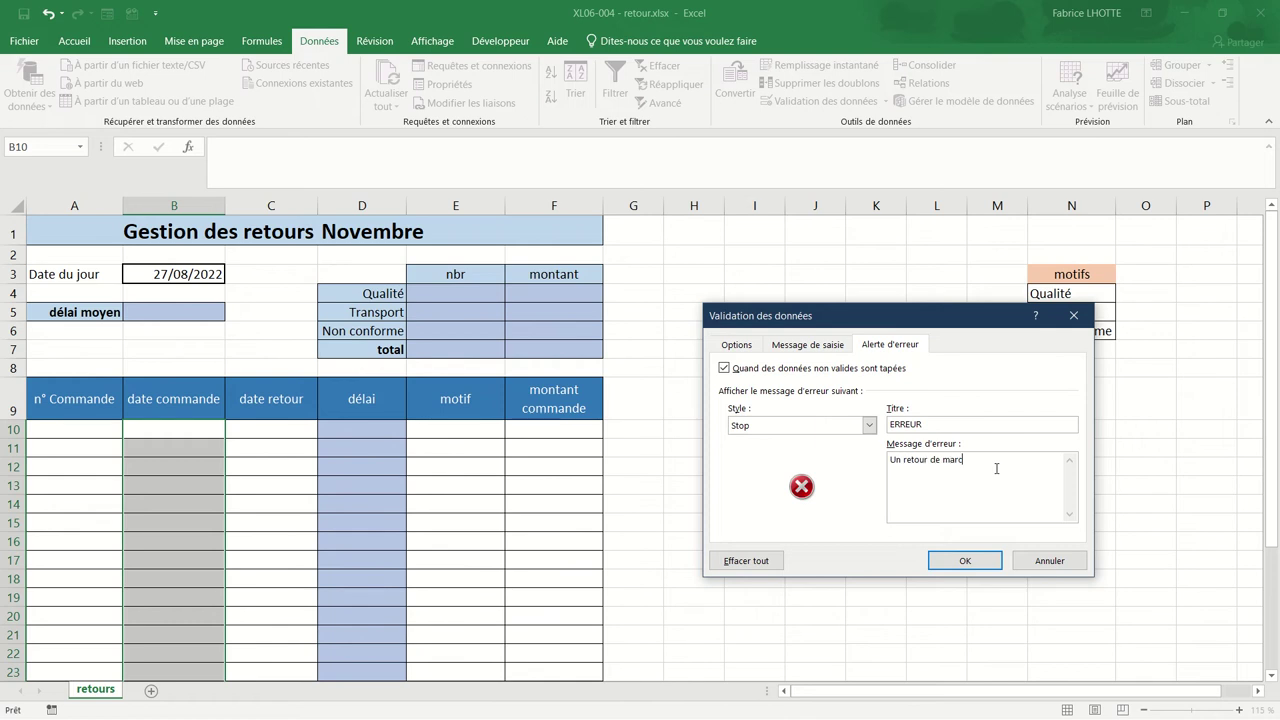
{"action": "type", "text": "handise "}
{"action": "type", "text": "ne peut avoir"}
{"action": "type", "text": " plus de "}
{"action": "type", "text": "30 jours"}
{"action": "left_click", "coordinate": [983, 561]}
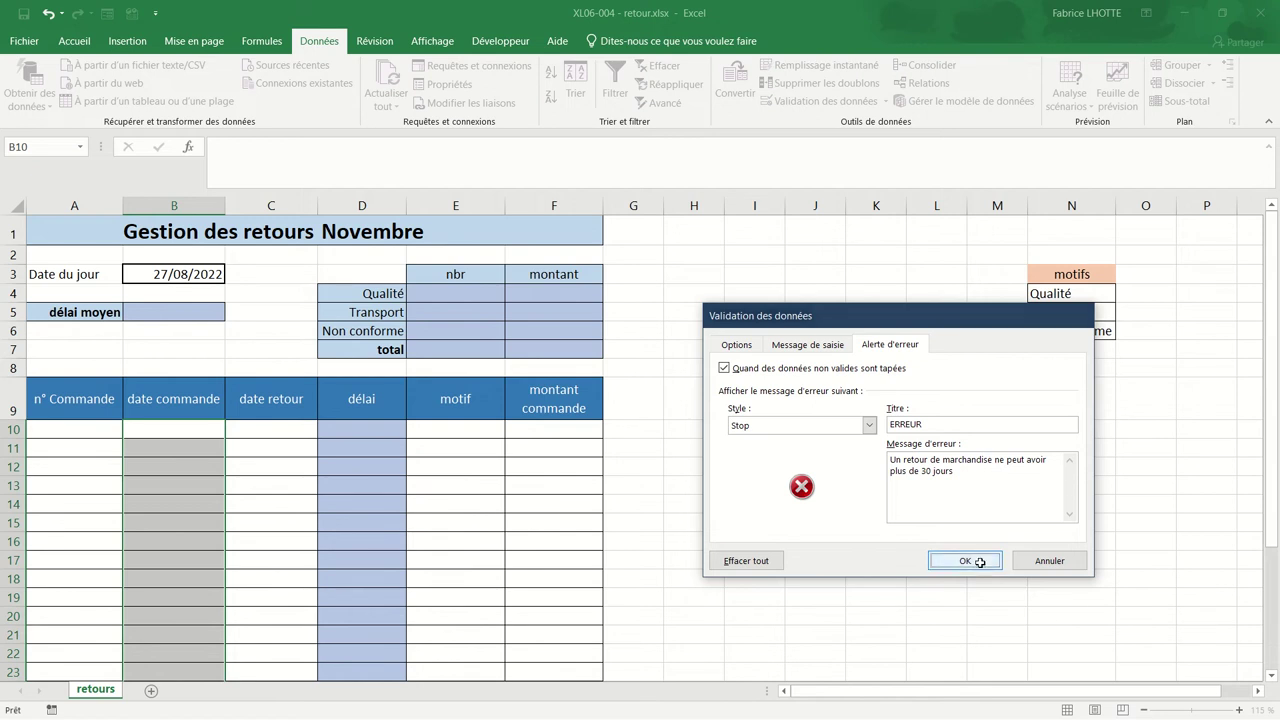
- Enter order number C1234 in A10 after the 4-character test value 1234 is rejected
{"action": "left_click", "coordinate": [55, 428]}
{"action": "type", "text": "123"}
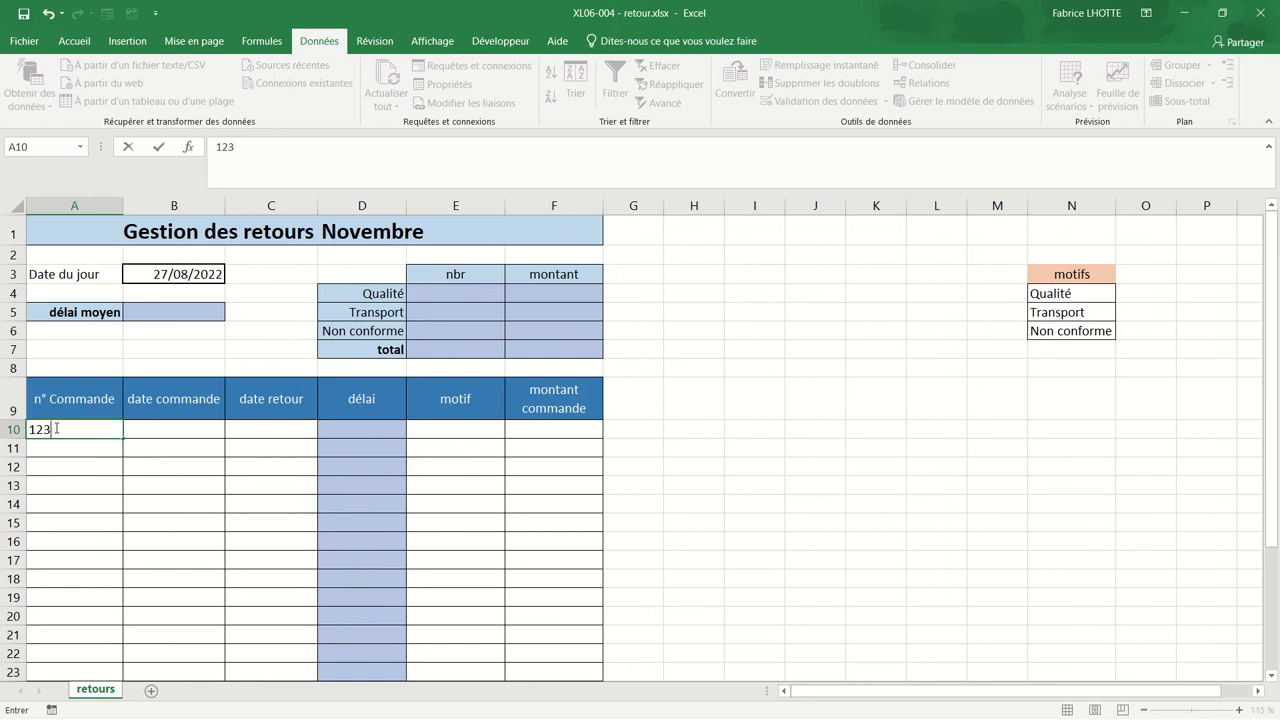
{"action": "type", "text": "4"}
{"action": "key", "text": "Return"}
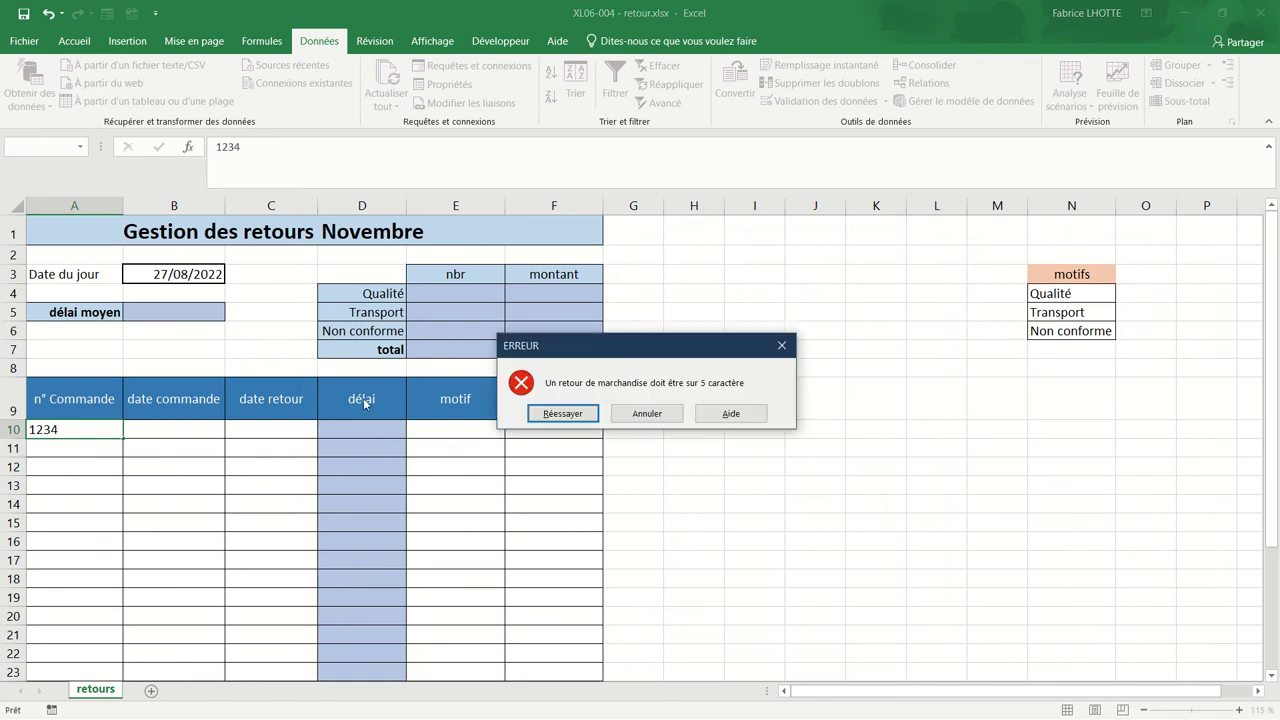
{"action": "left_click", "coordinate": [584, 414]}
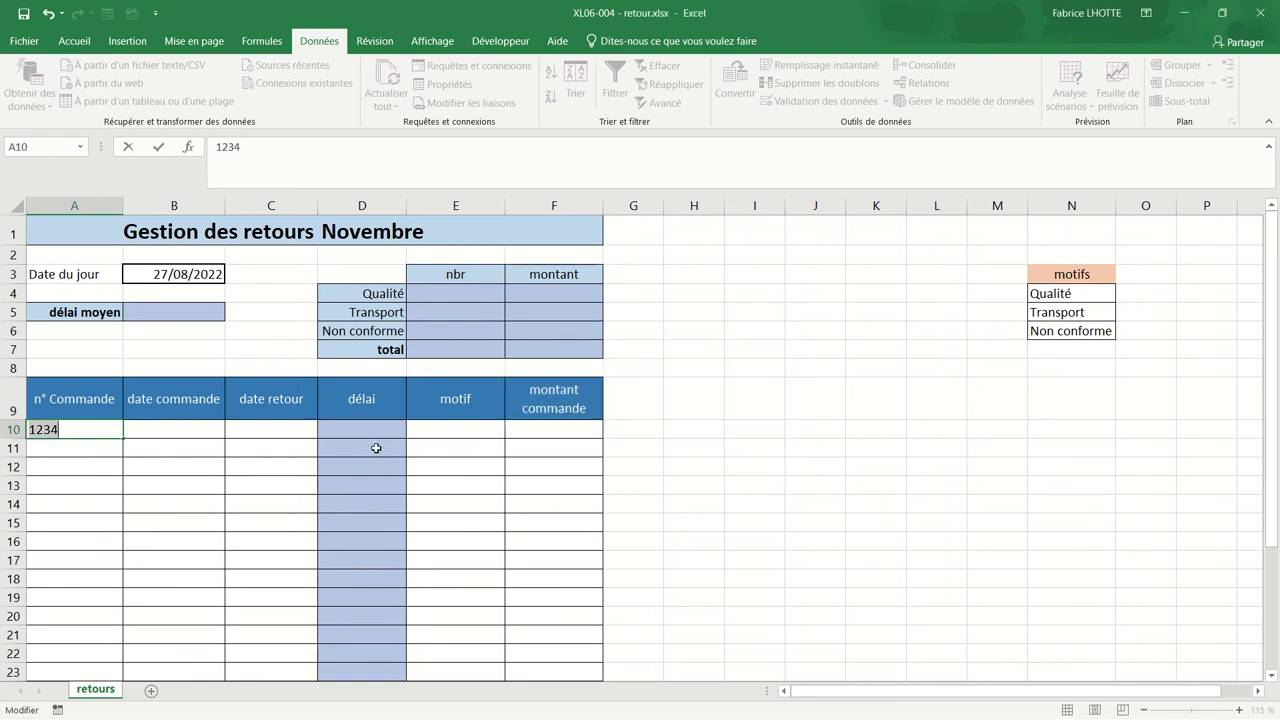
{"action": "type", "text": "C1"}
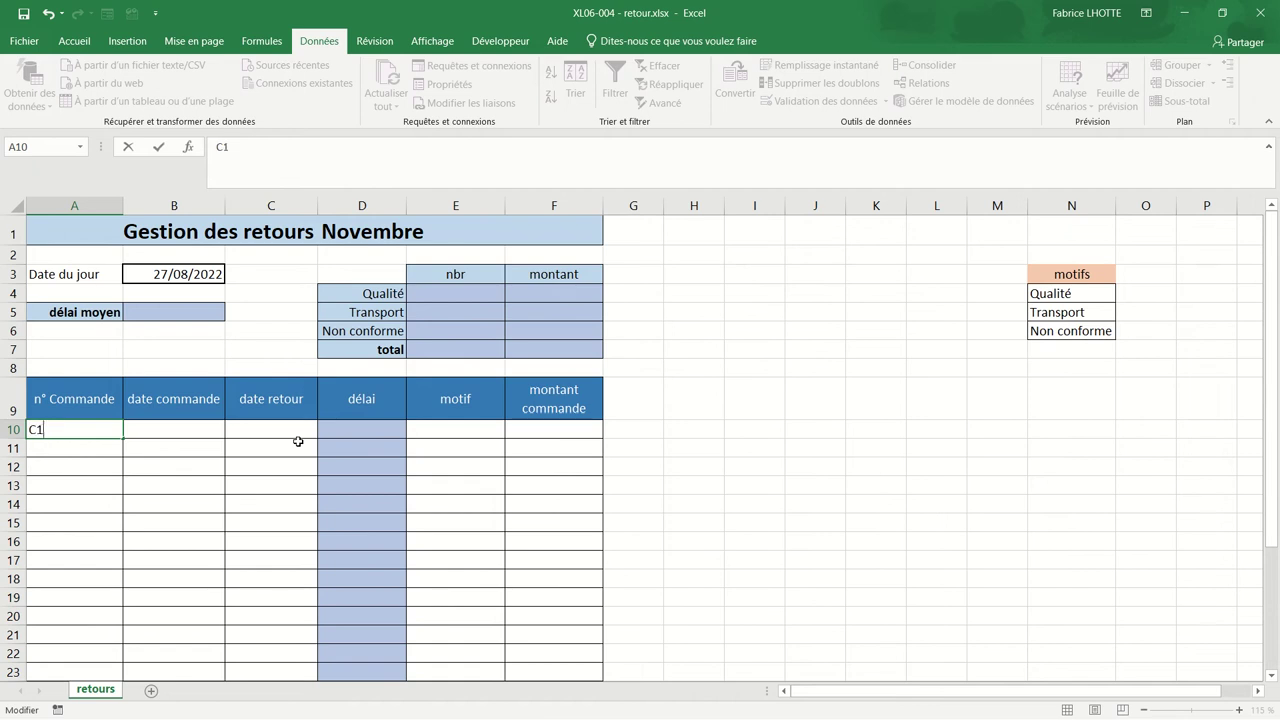
{"action": "type", "text": "234"}
{"action": "left_click", "coordinate": [63, 447]}
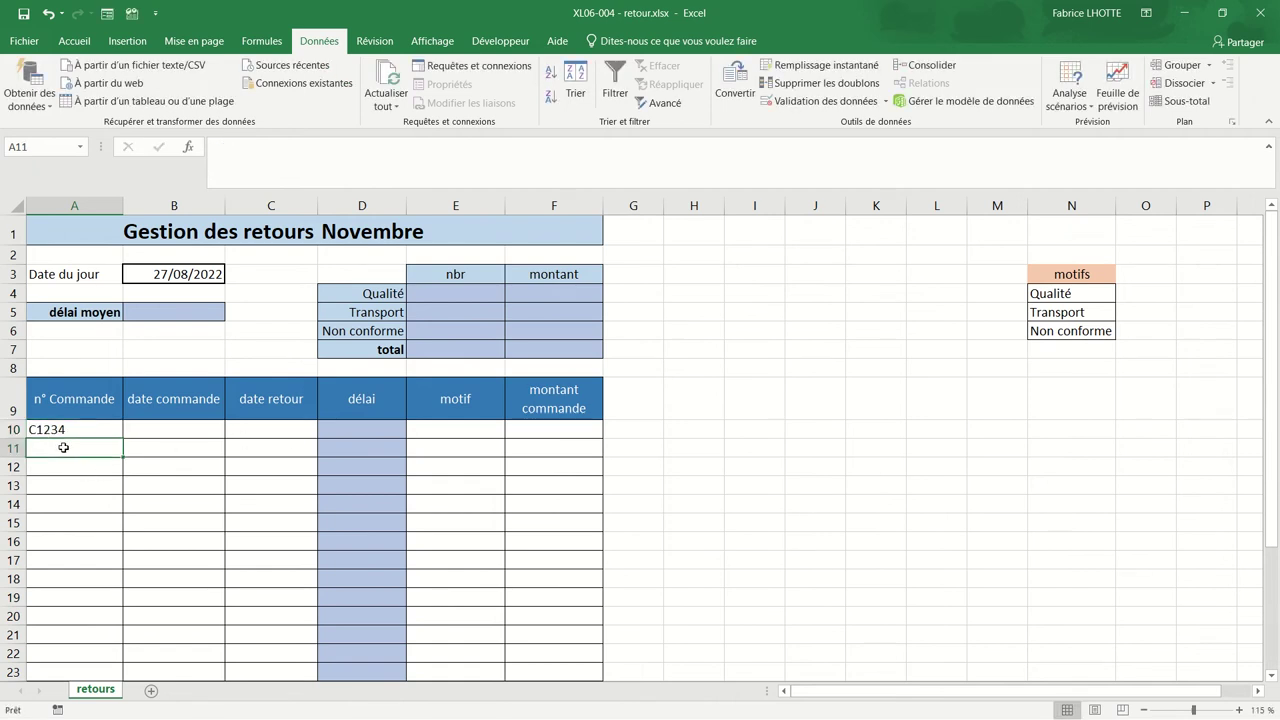
- Enter order date 26/08/2022 in B10 after 15/01/2021 is rejected by the 30-day rule
{"action": "left_click", "coordinate": [154, 429]}
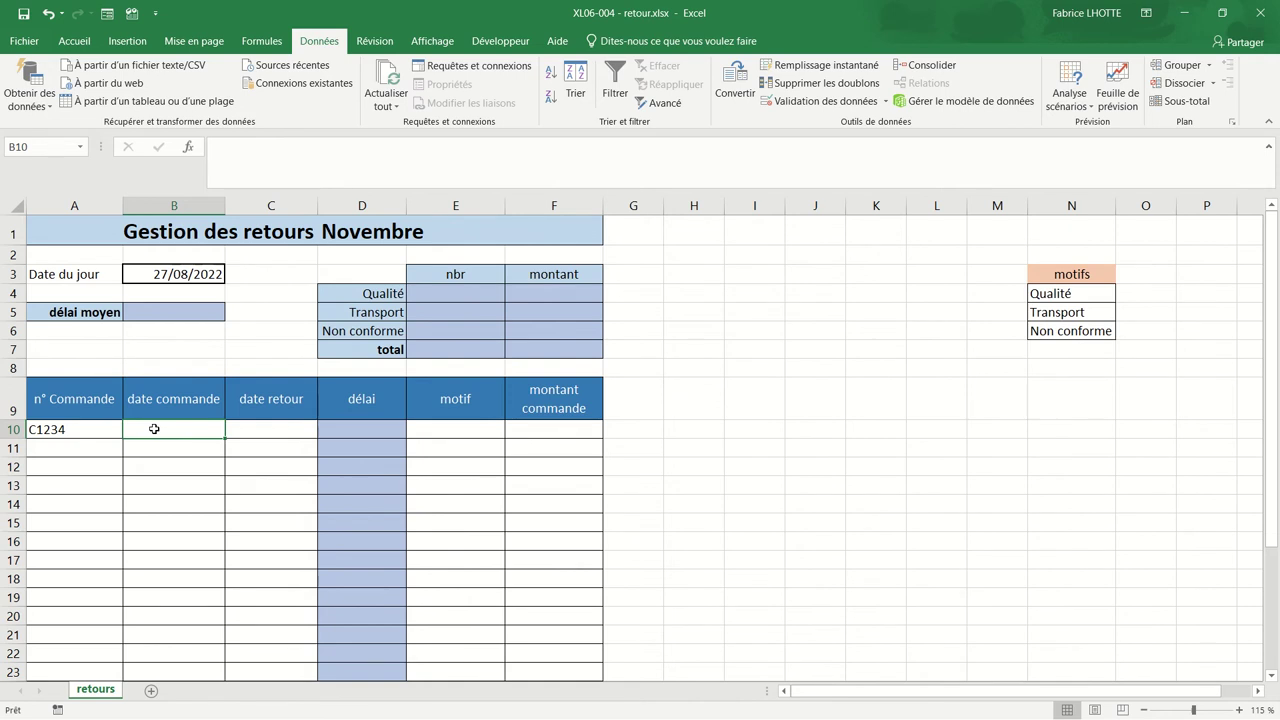
{"action": "type", "text": "15/01/"}
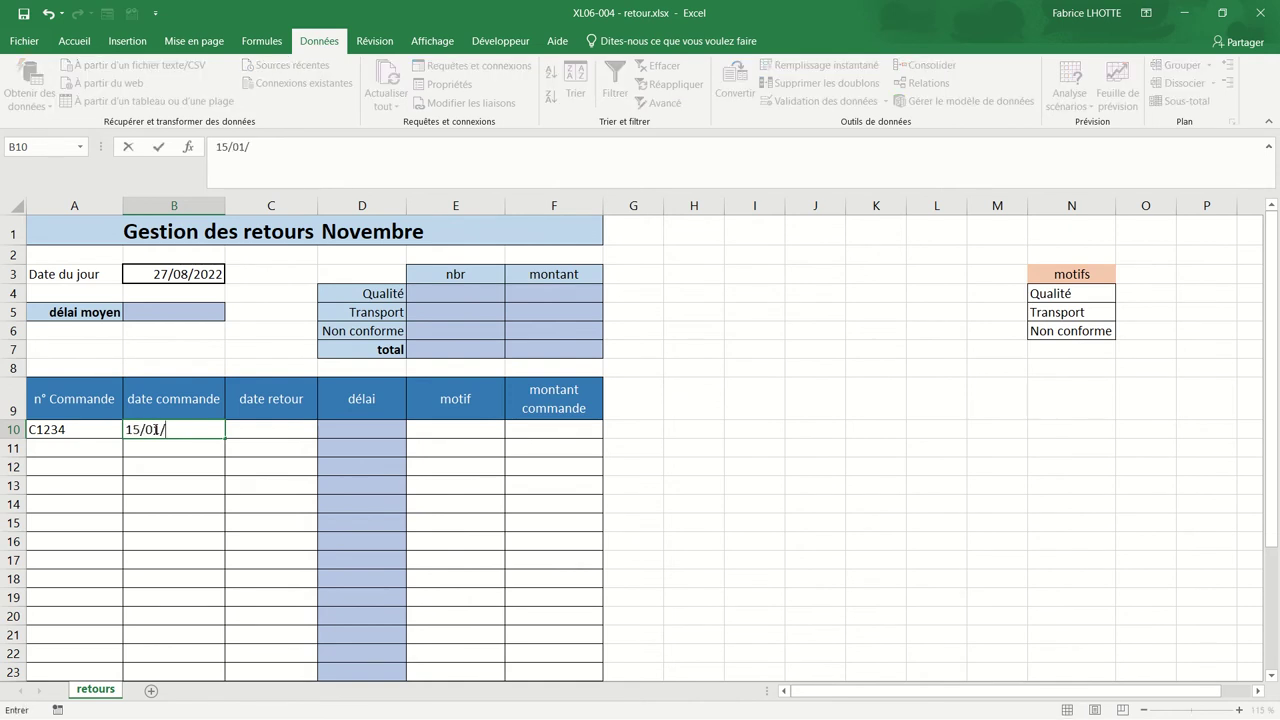
{"action": "type", "text": "2021"}
{"action": "key", "text": "Return"}
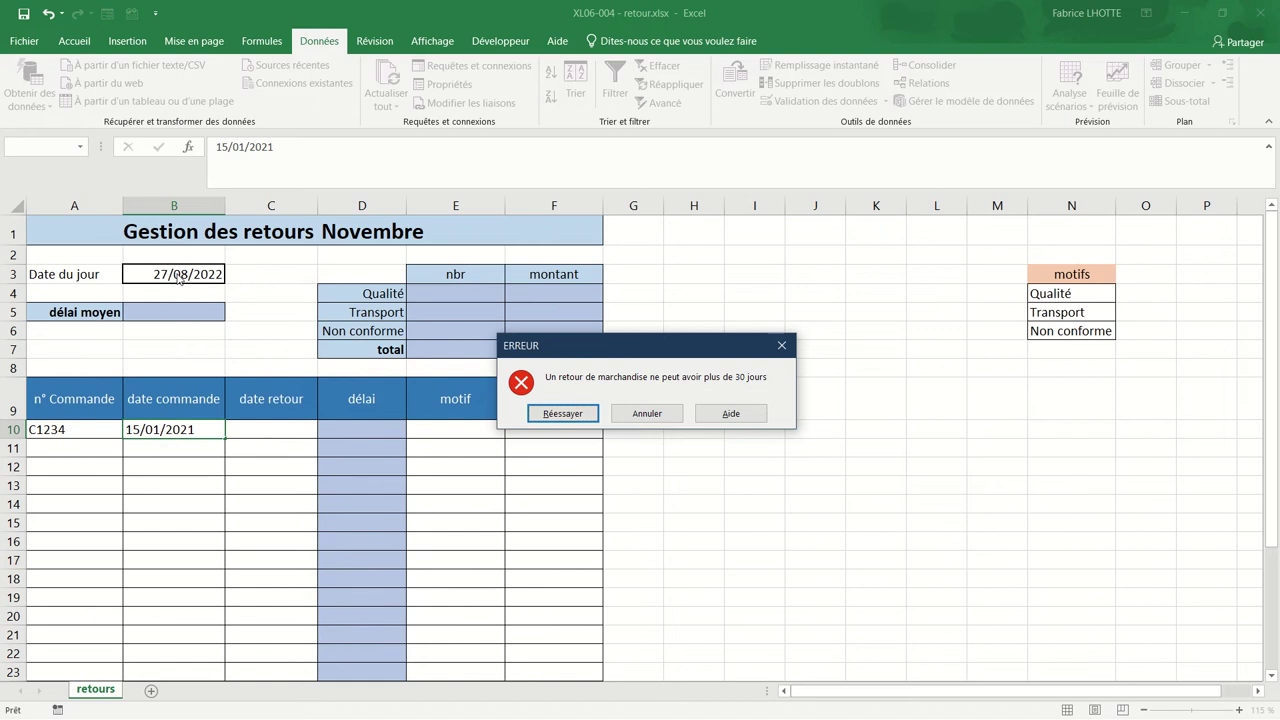
{"action": "left_click", "coordinate": [562, 413]}
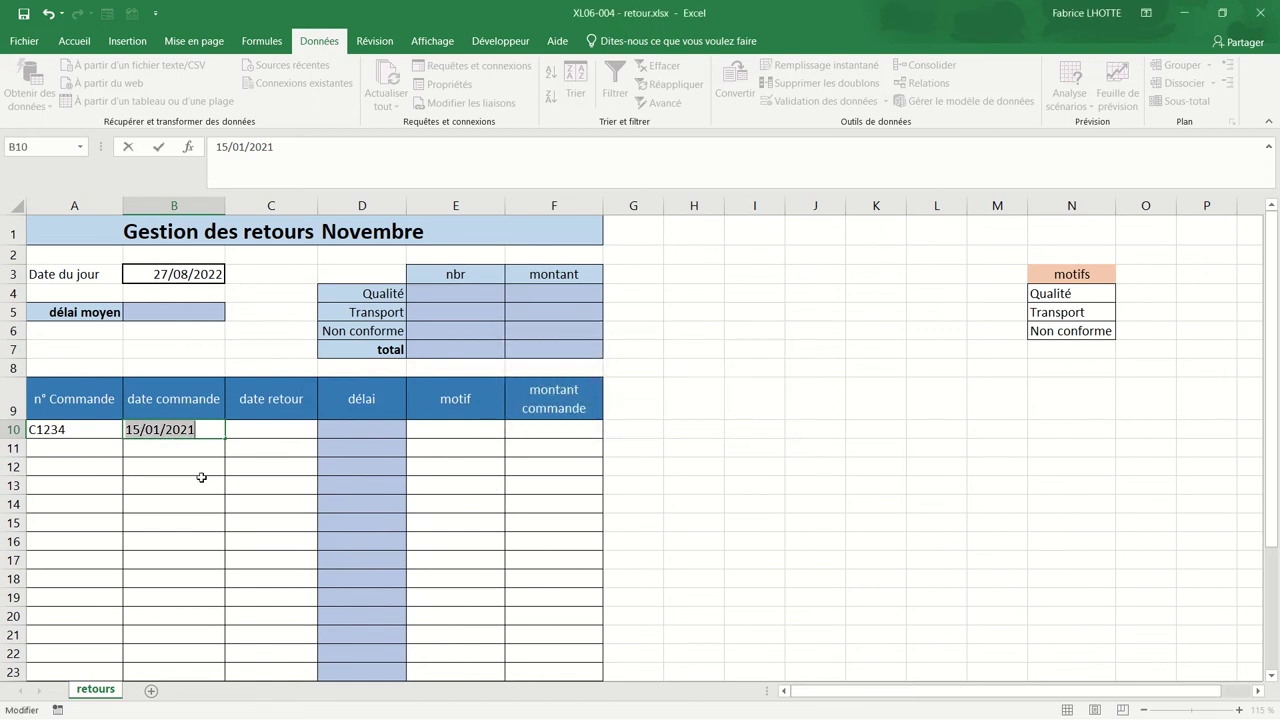
{"action": "type", "text": "26/0"}
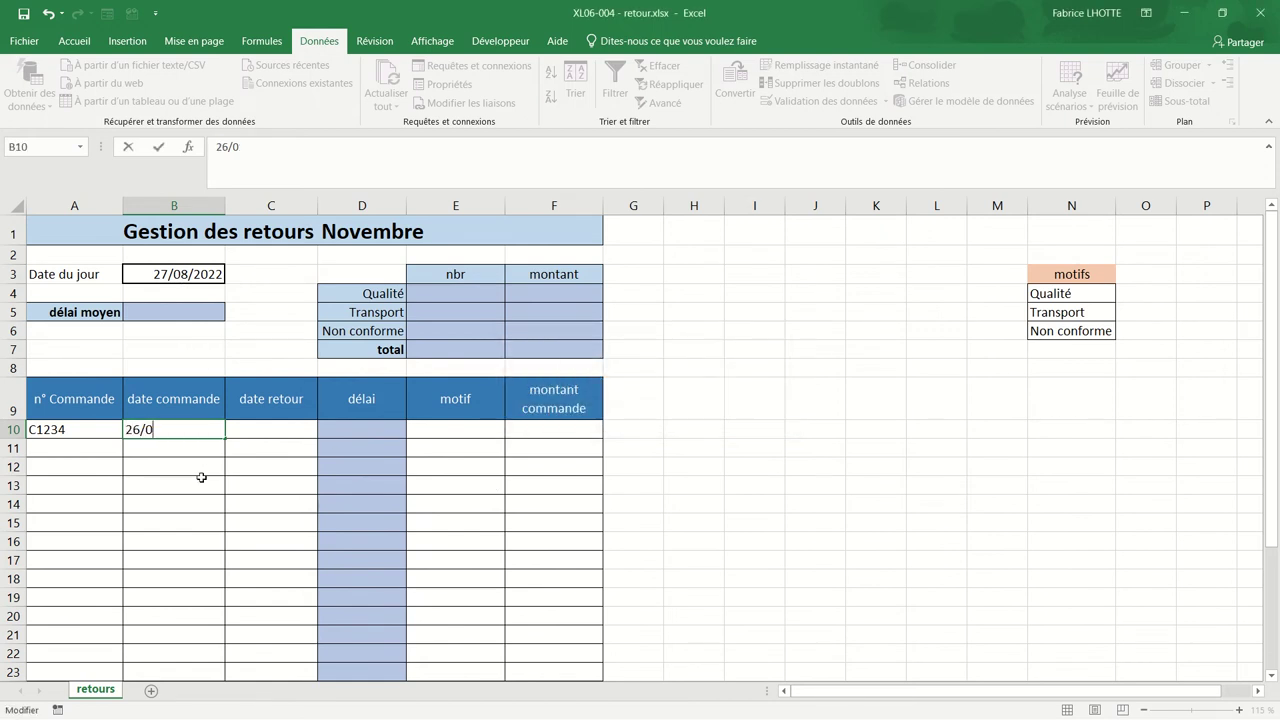
{"action": "type", "text": "8/2022"}
{"action": "key", "text": "Return"}
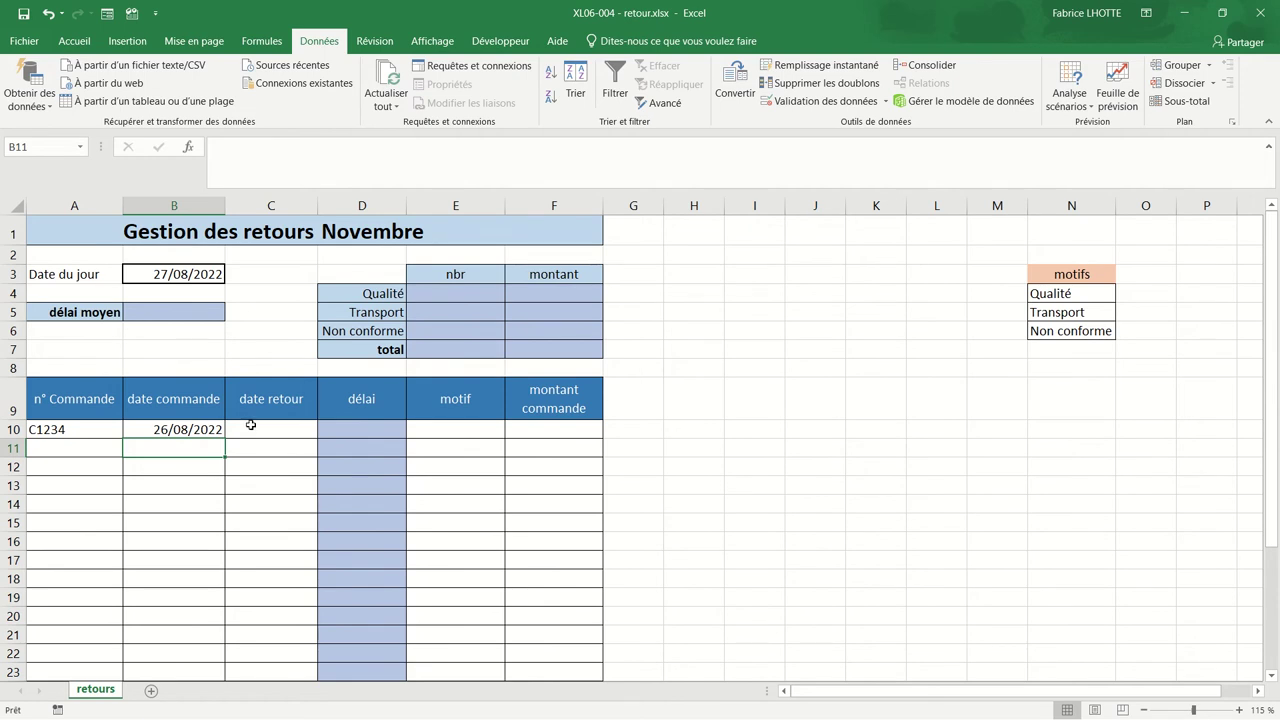
{"action": "mouse_move", "coordinate": [251, 442]}
{"action": "left_mouse_down"}
{"action": "mouse_move", "coordinate": [250, 717]}
{"action": "mouse_move", "coordinate": [247, 632]}
{"action": "left_mouse_up"}
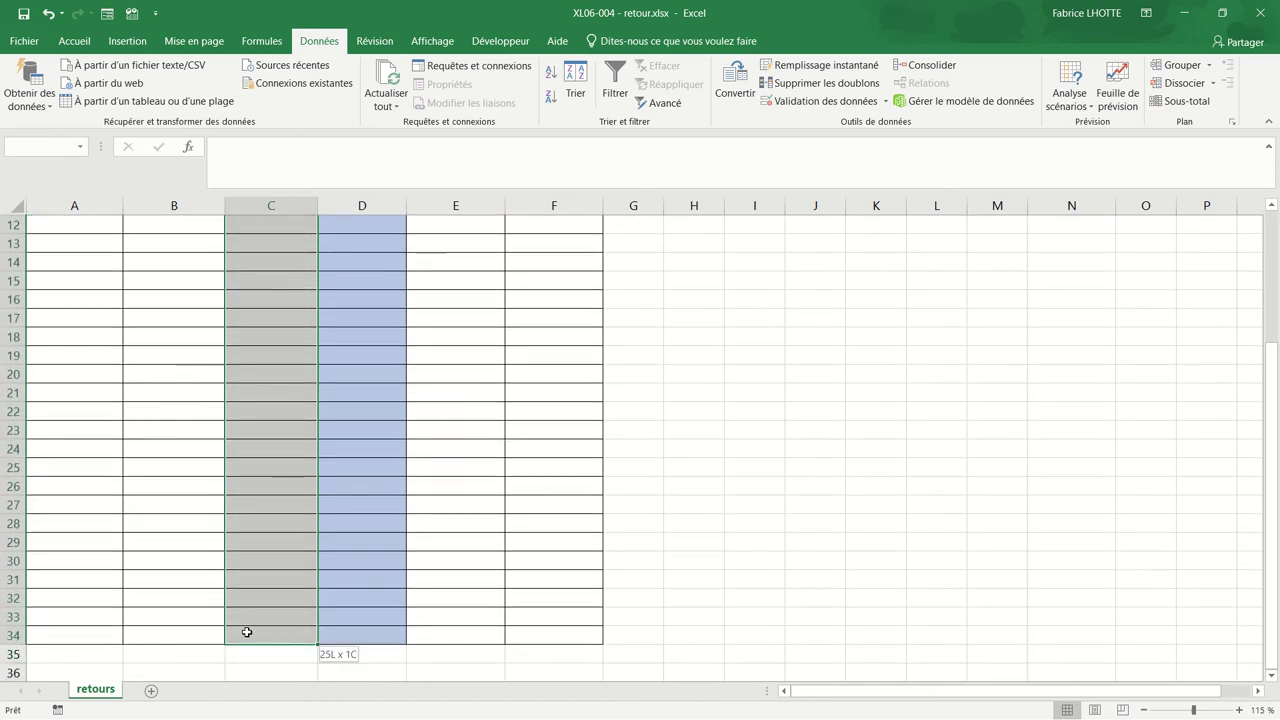
{"action": "scroll", "coordinate": [247, 632], "scroll_direction": "up", "scroll_amount": 4}
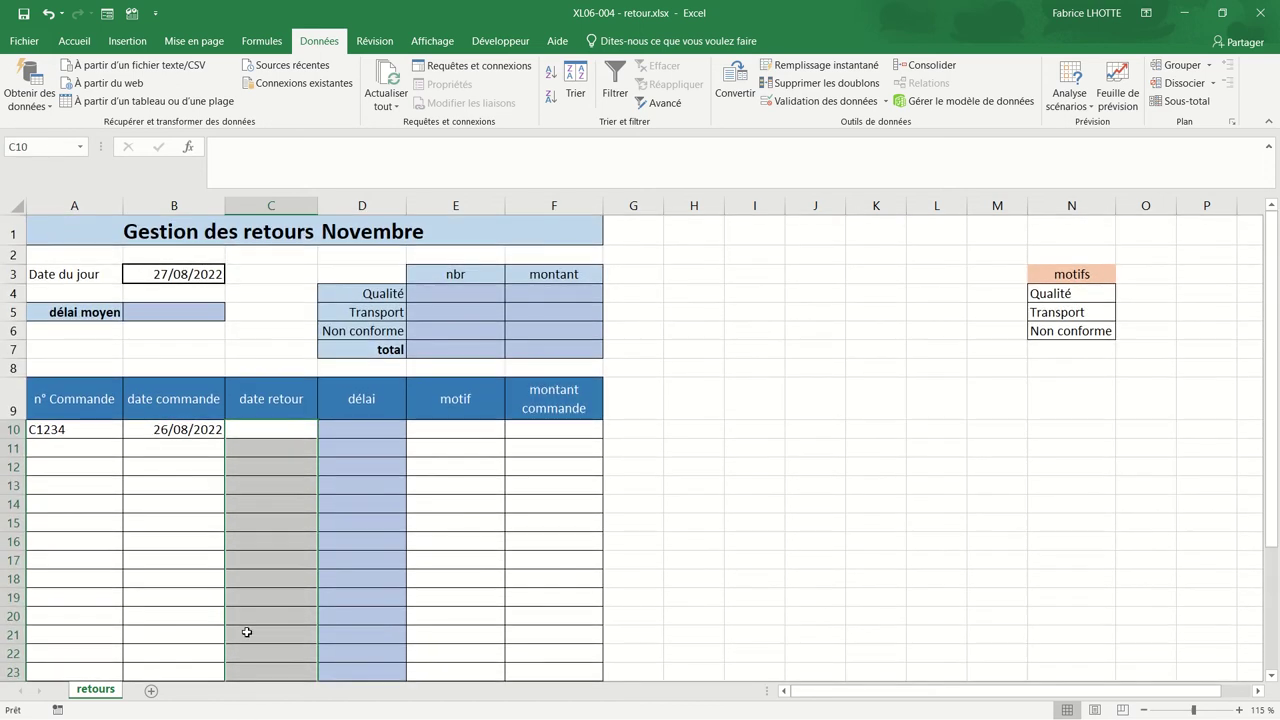
{"action": "left_click", "coordinate": [829, 103]}
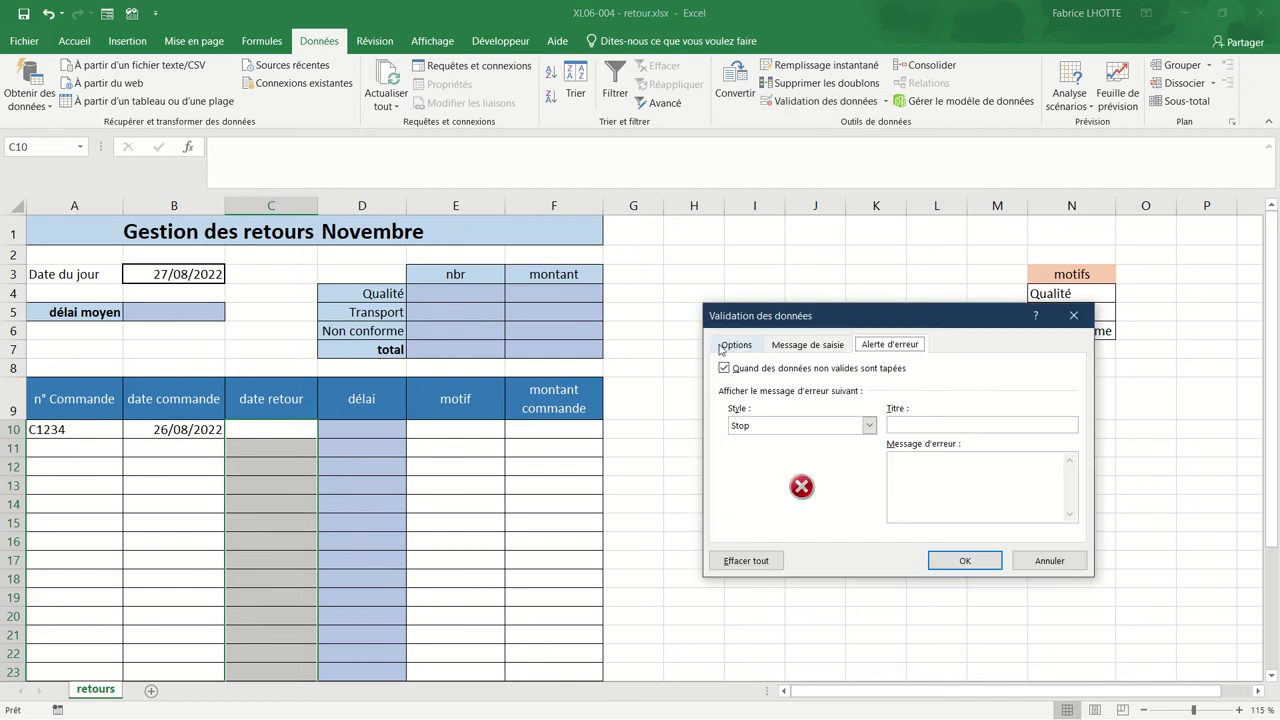
{"action": "left_click", "coordinate": [869, 426]}
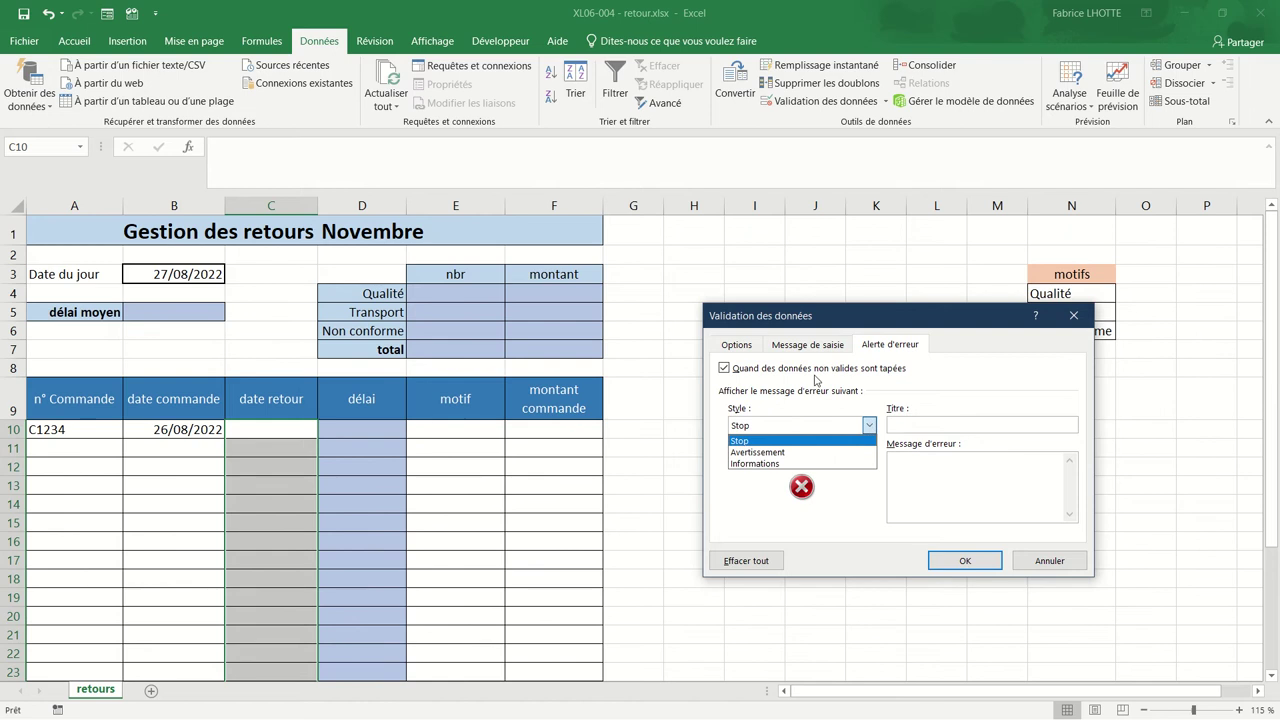
{"action": "left_click", "coordinate": [733, 345]}
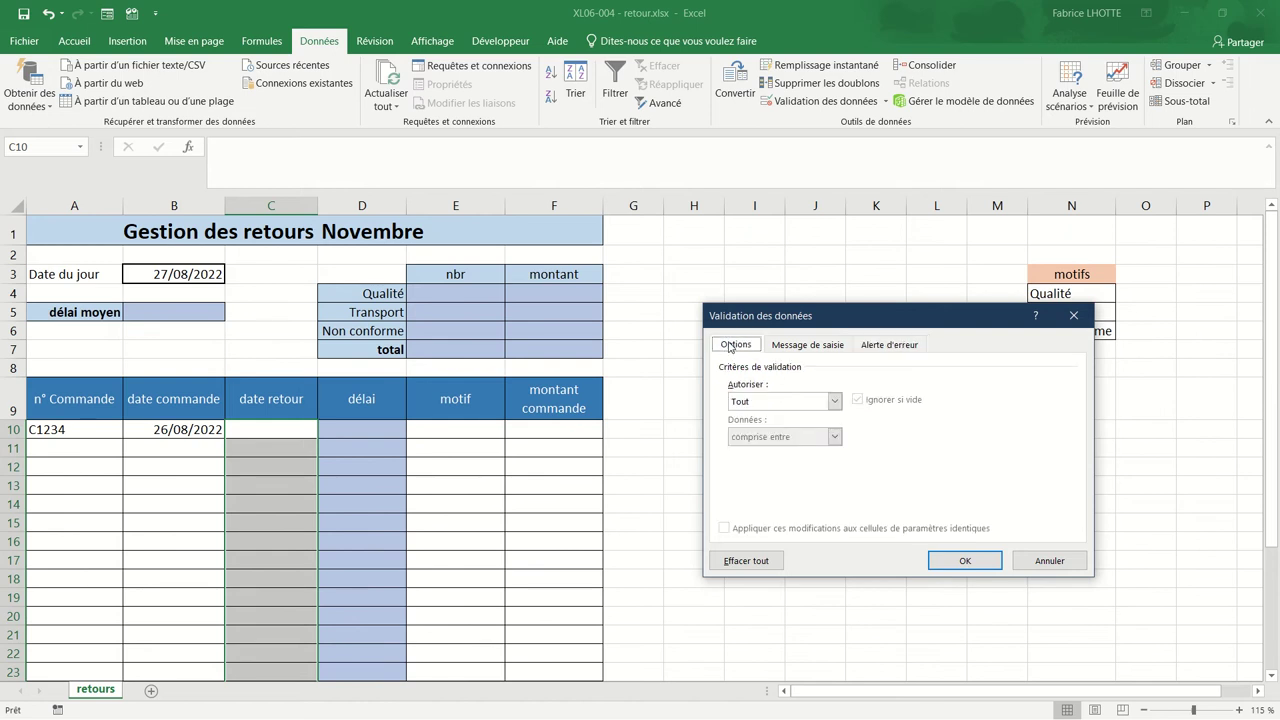
{"action": "left_click", "coordinate": [834, 402]}
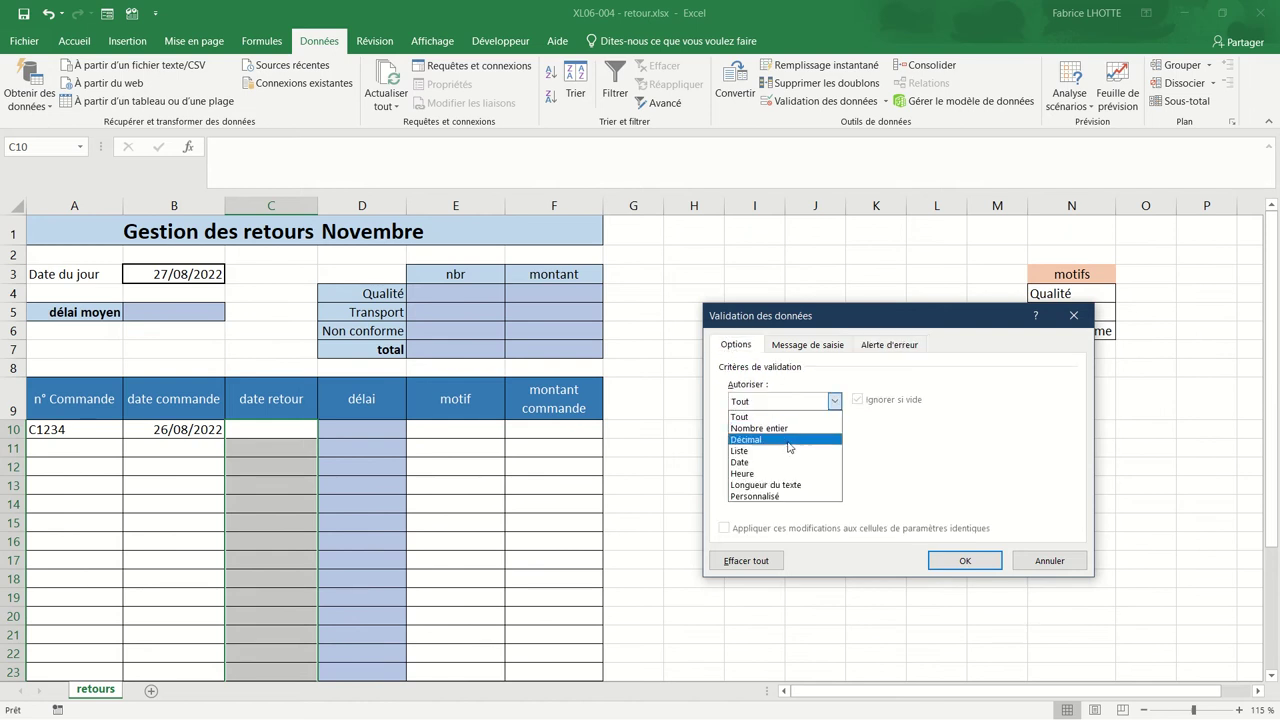
{"action": "left_click", "coordinate": [771, 463]}
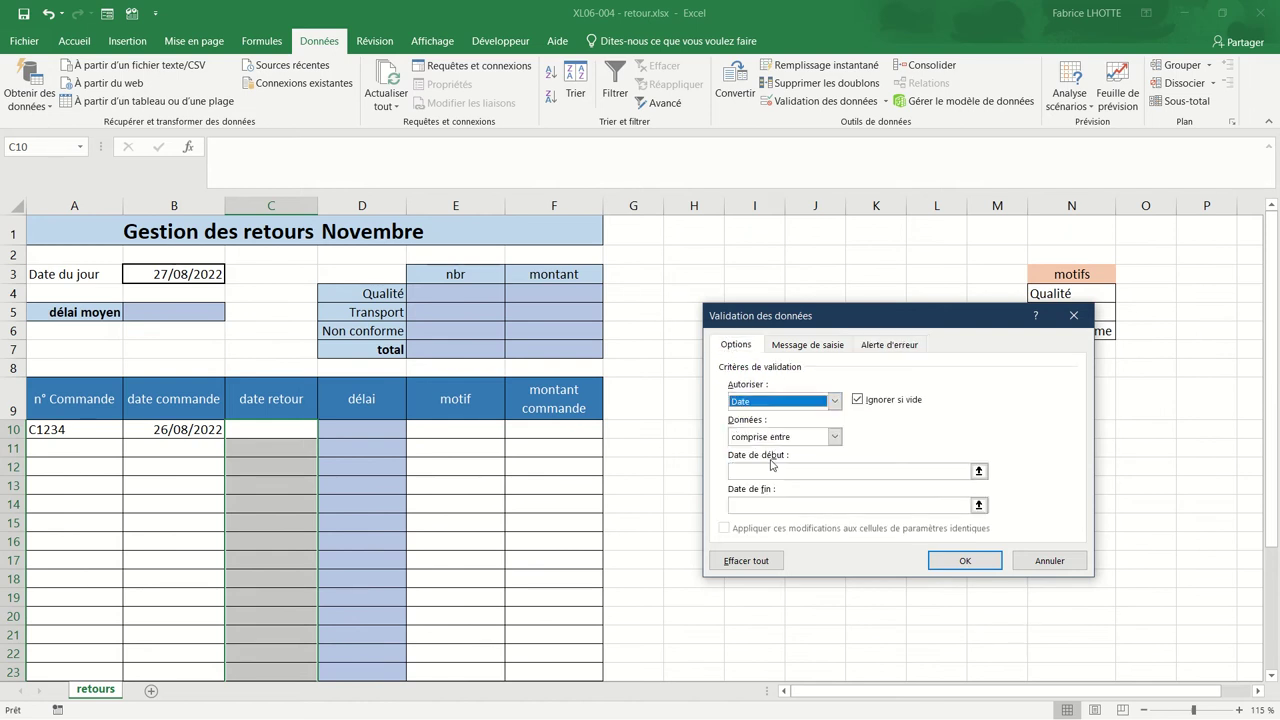
{"action": "left_click", "coordinate": [836, 437]}
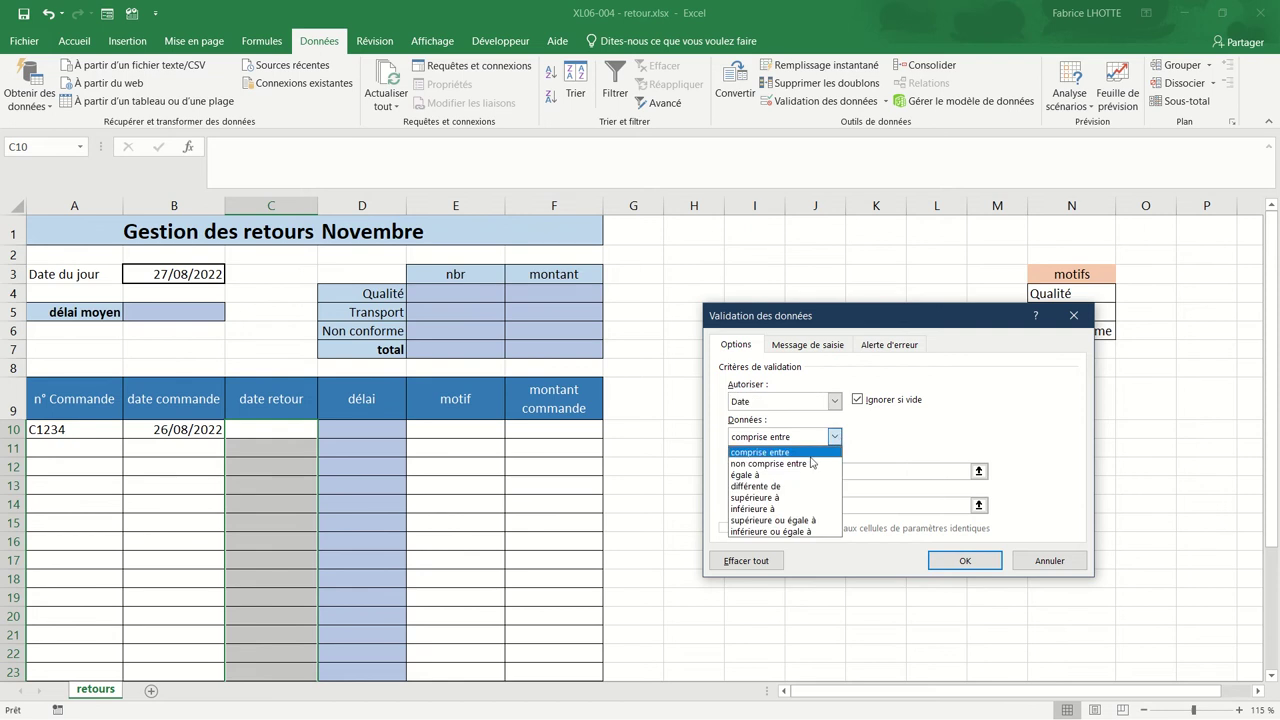
{"action": "left_click", "coordinate": [788, 498]}
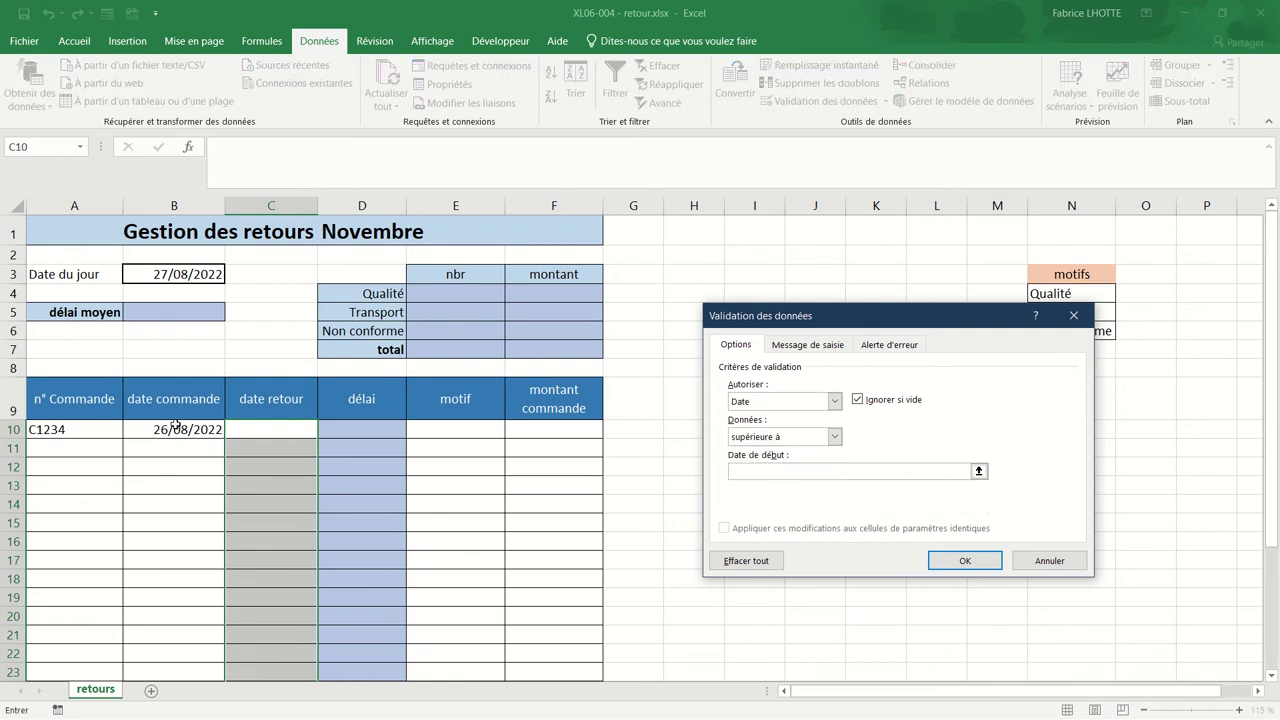
{"action": "left_click_drag", "start_coordinate": [174, 429], "coordinate": [148, 717]}
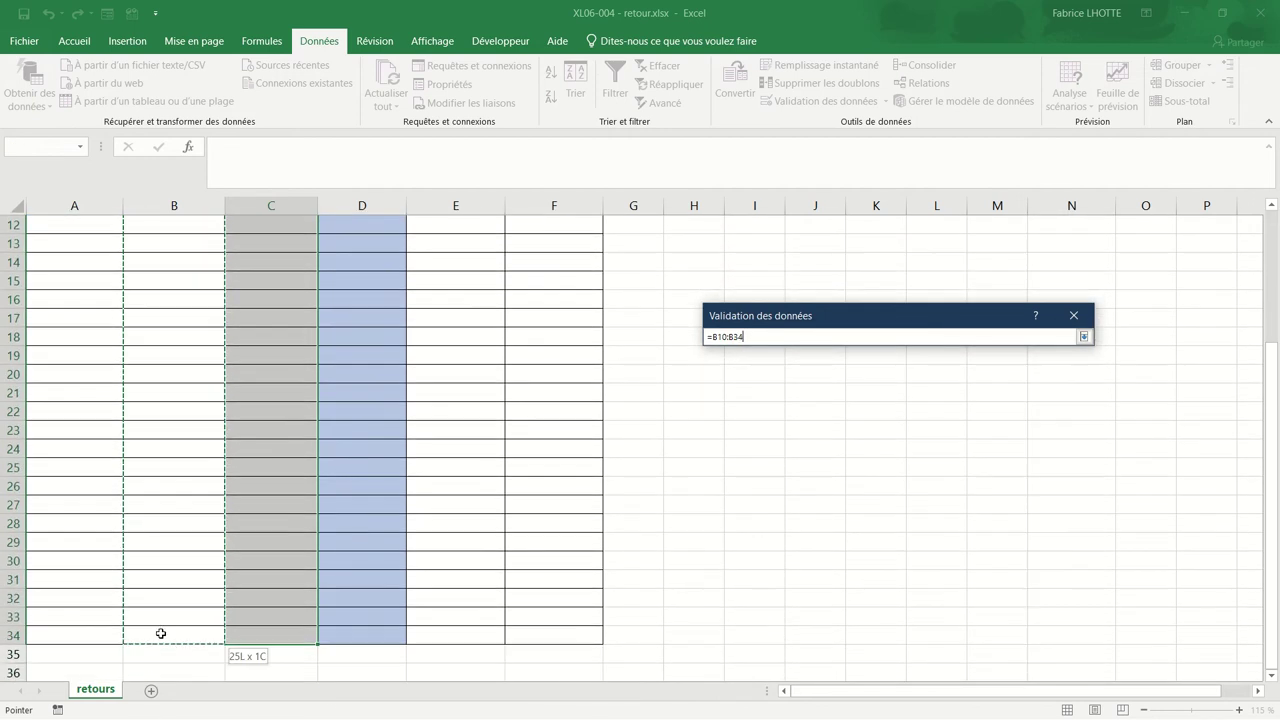
{"action": "left_click_drag", "start_coordinate": [148, 717], "coordinate": [160, 630]}
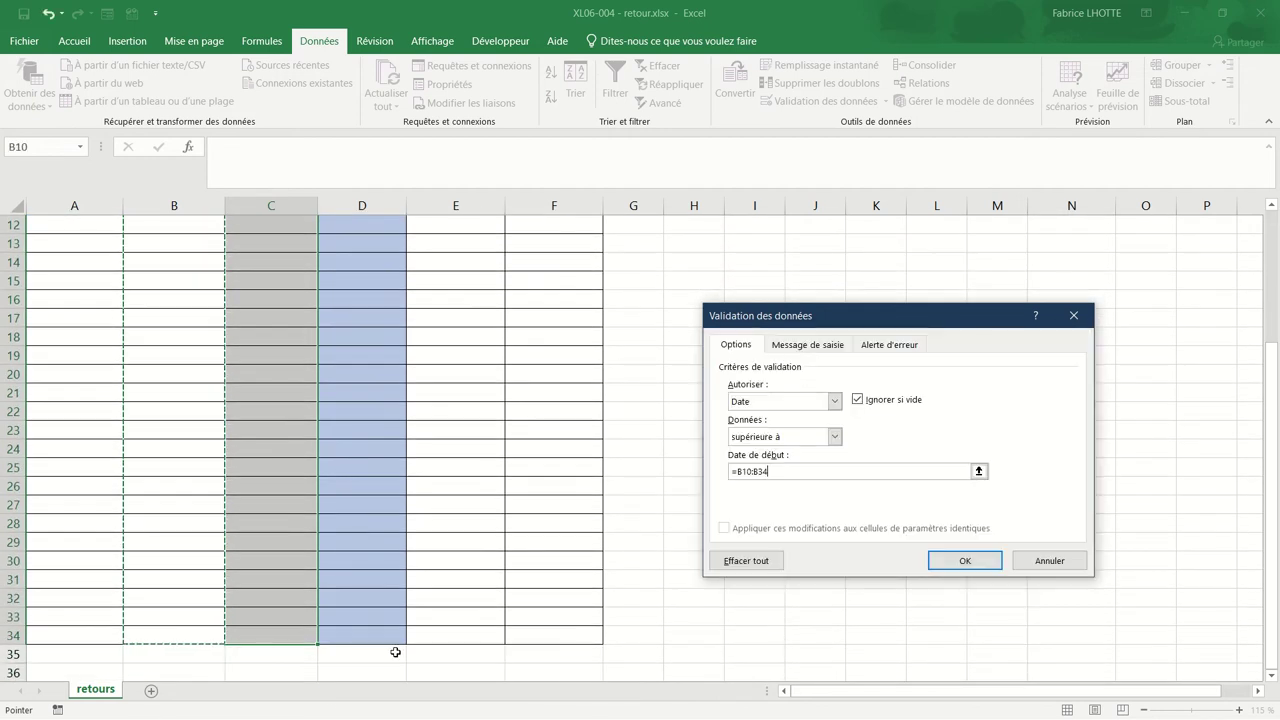
{"action": "left_click", "coordinate": [997, 563]}
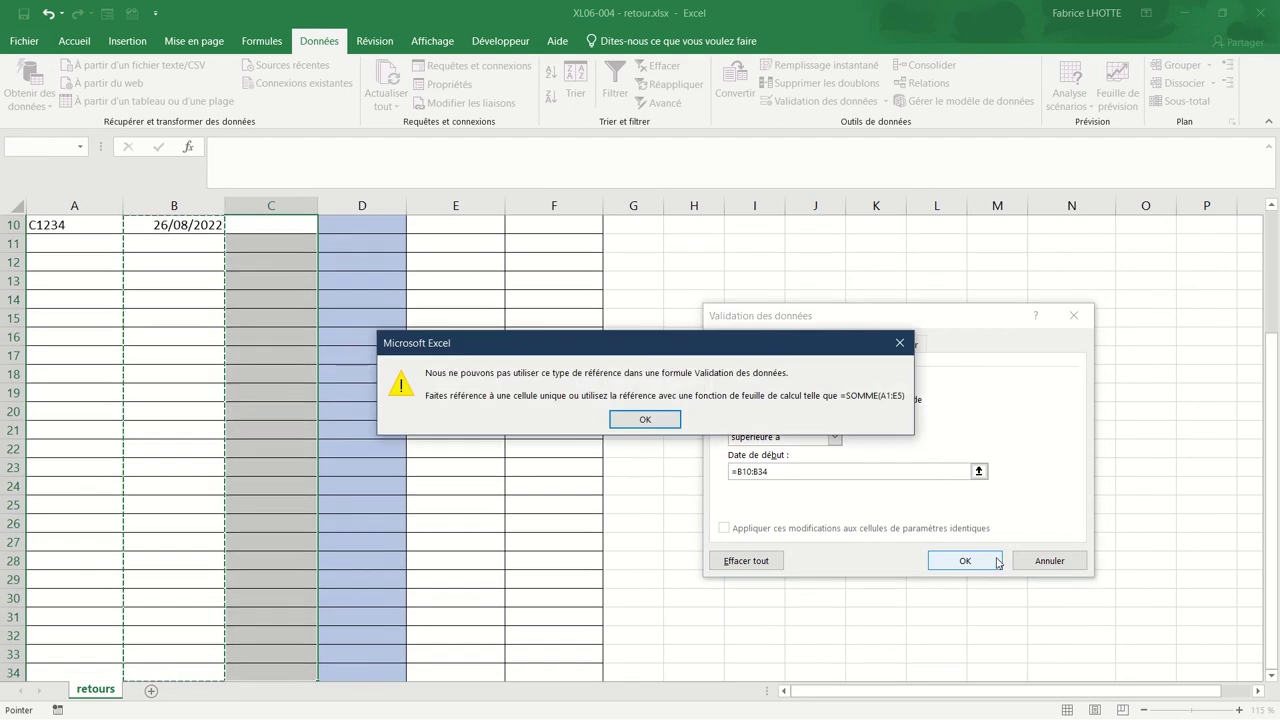
{"action": "left_click", "coordinate": [629, 420]}
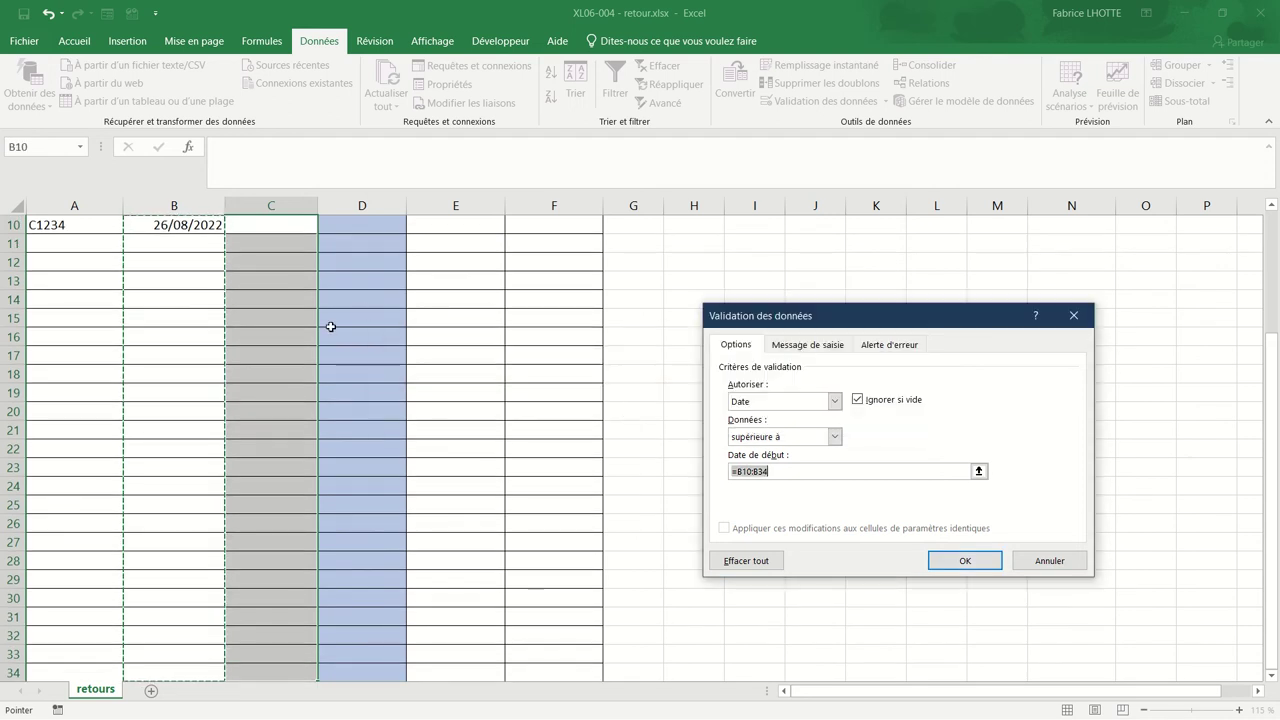
{"action": "scroll", "coordinate": [330, 325], "scroll_direction": "up", "scroll_amount": 2}
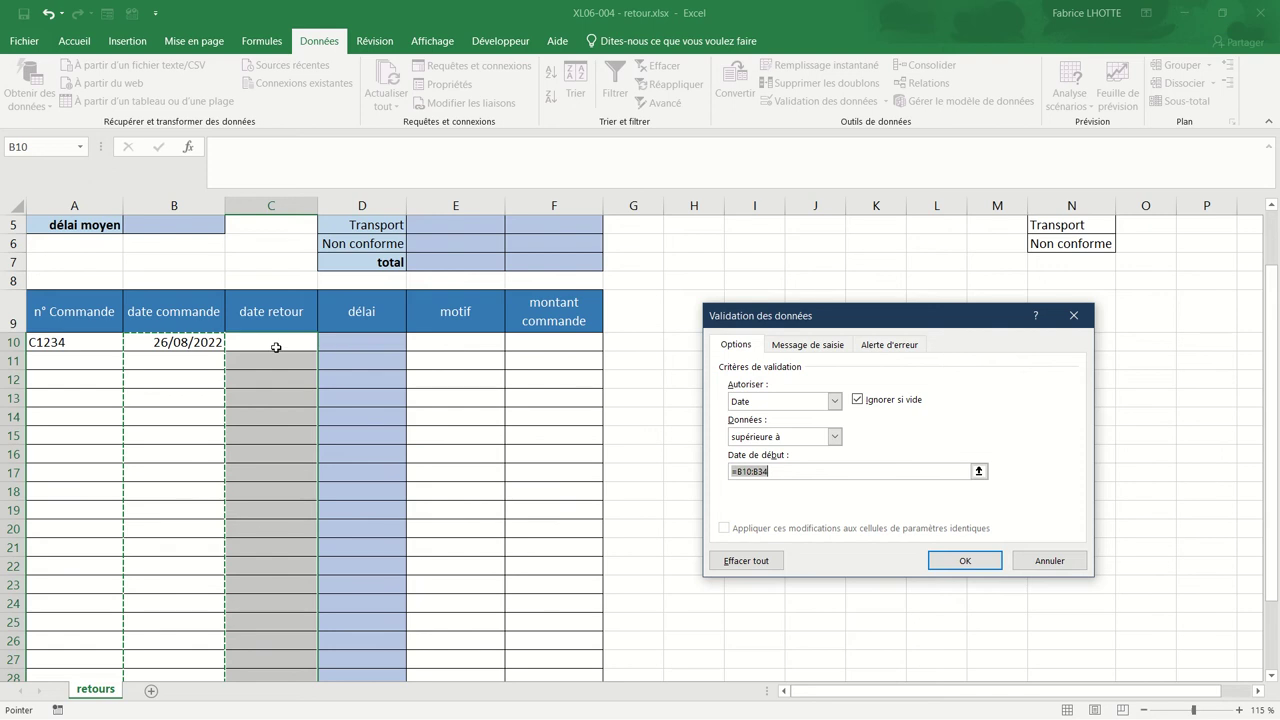
{"action": "key", "text": "Return"}
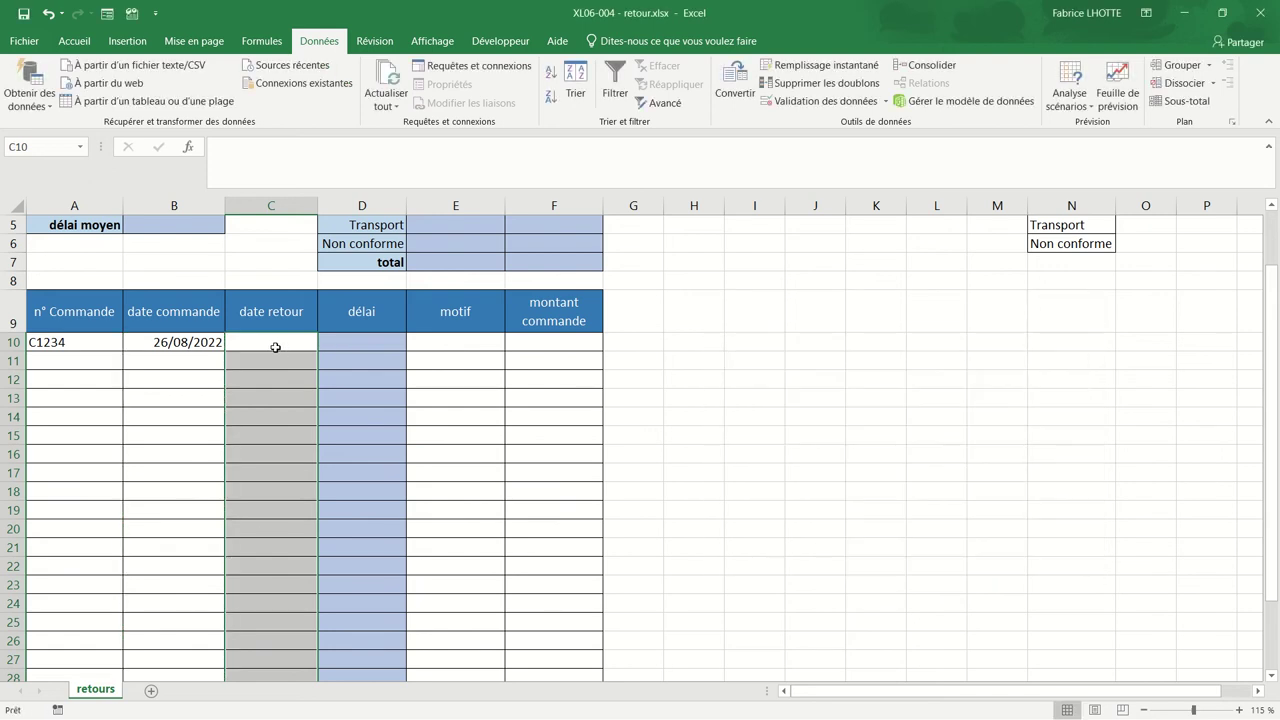
- Set C10 to allow only dates greater than =B10
{"action": "left_click", "coordinate": [275, 344]}
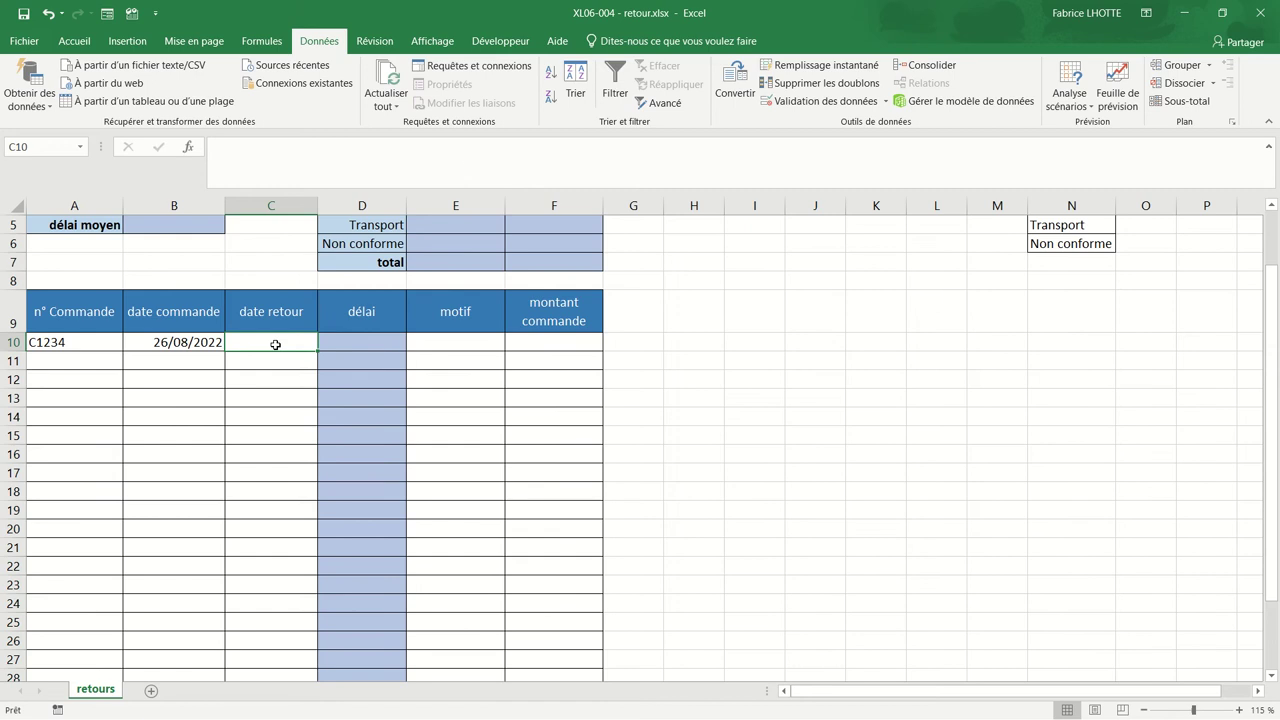
{"action": "left_click", "coordinate": [777, 104]}
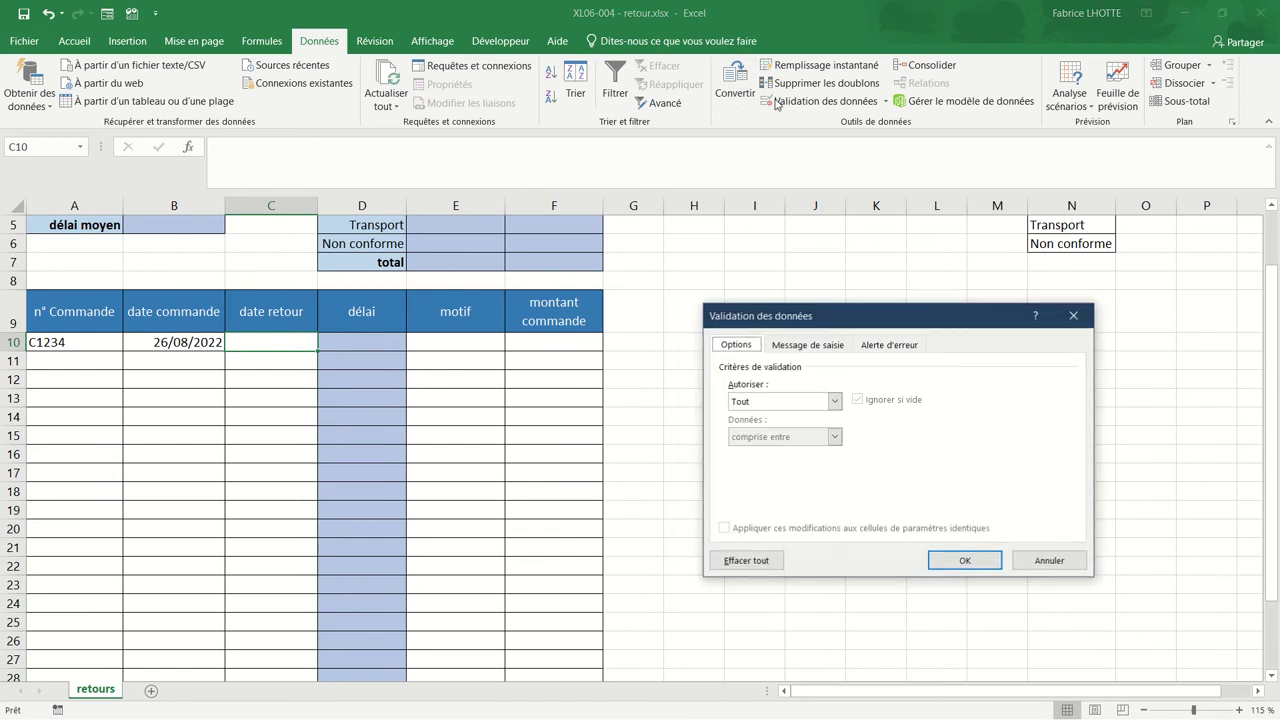
{"action": "left_click", "coordinate": [835, 402]}
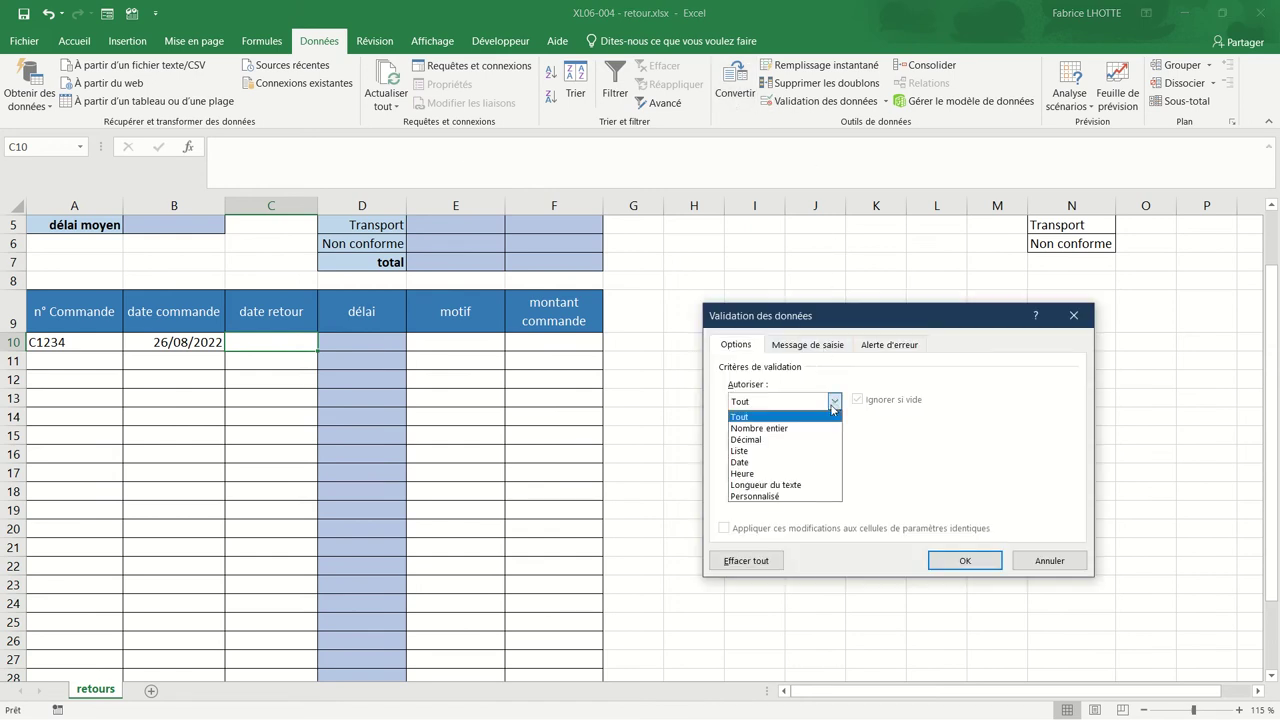
{"action": "left_click", "coordinate": [797, 466]}
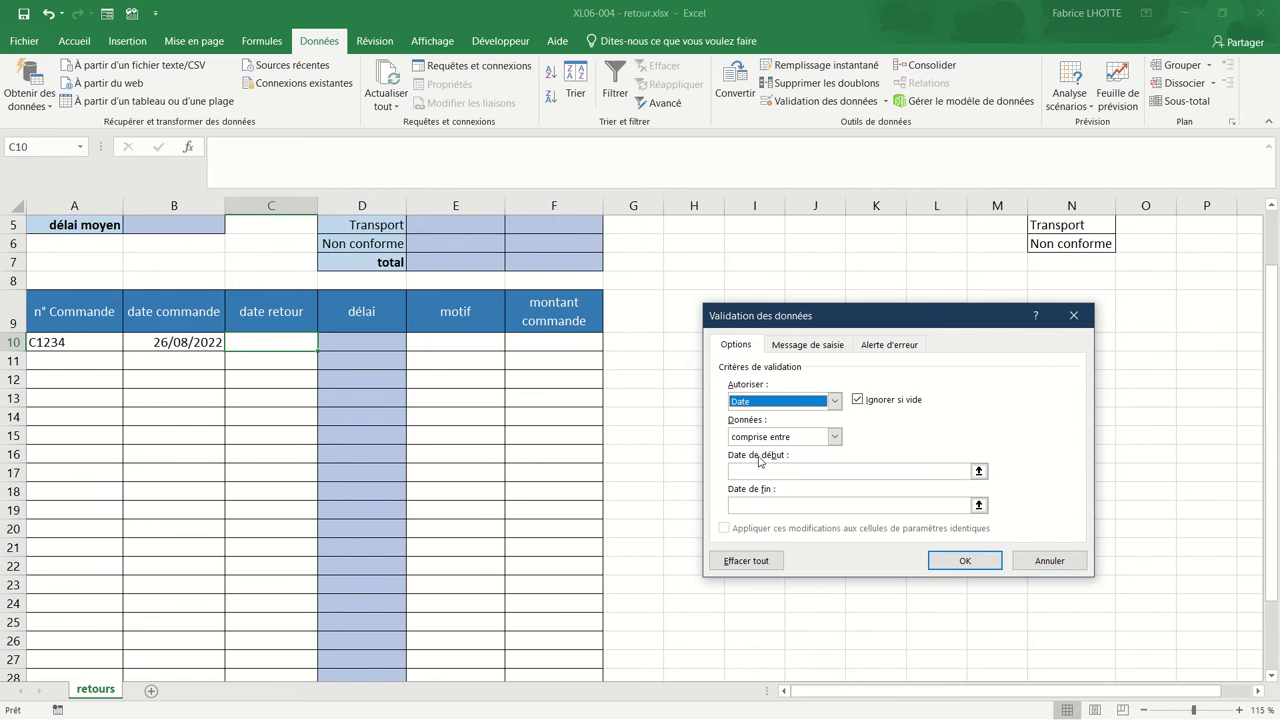
{"action": "left_click", "coordinate": [834, 437]}
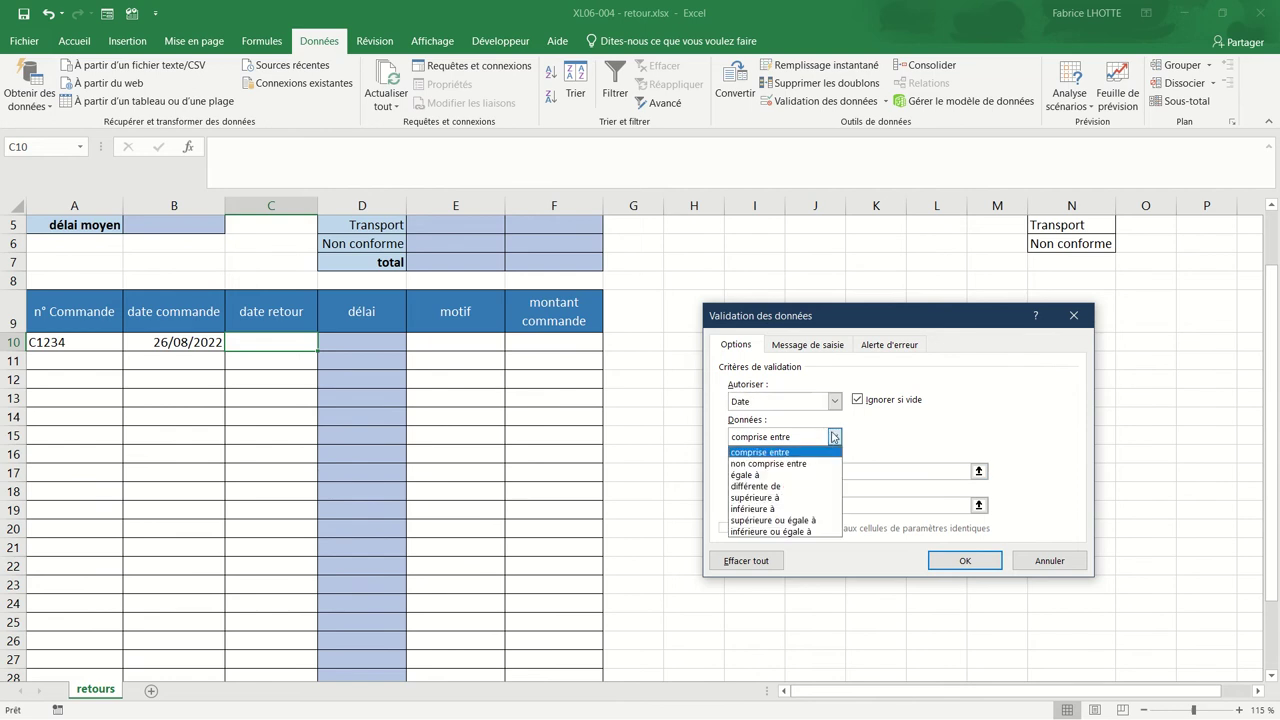
{"action": "left_click", "coordinate": [803, 498]}
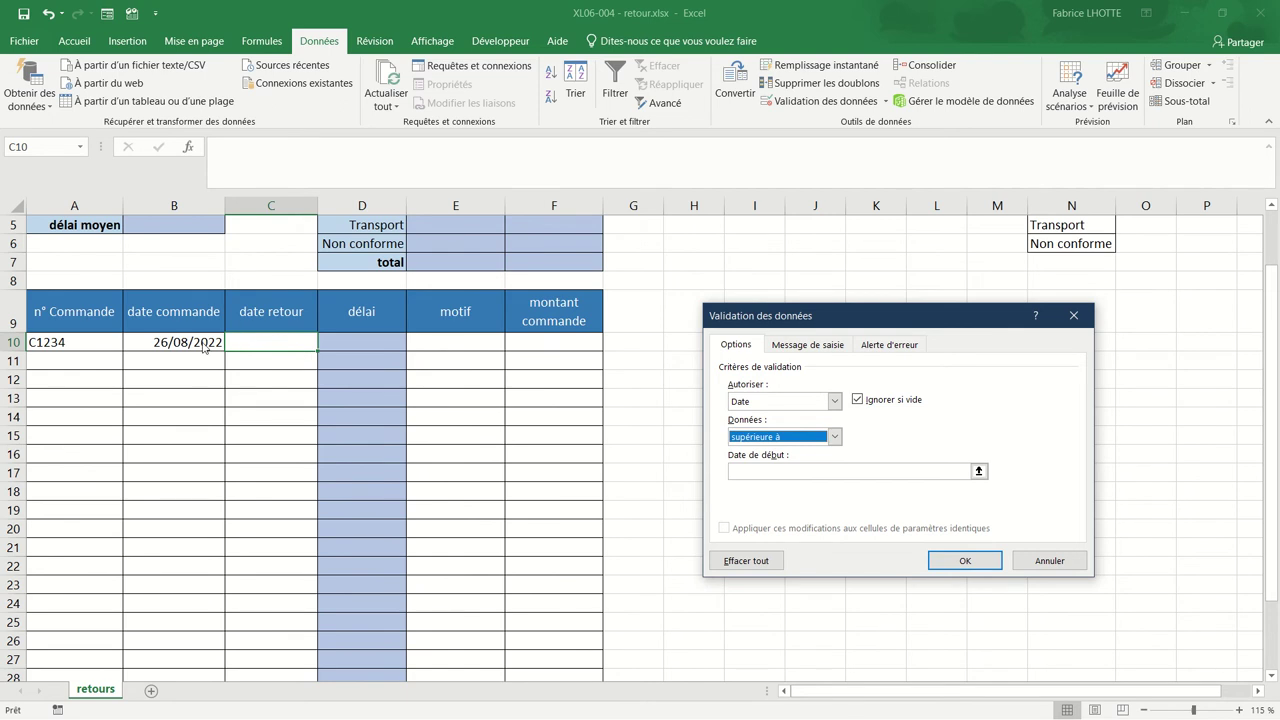
{"action": "left_click", "coordinate": [740, 471]}
{"action": "left_click", "coordinate": [152, 344]}
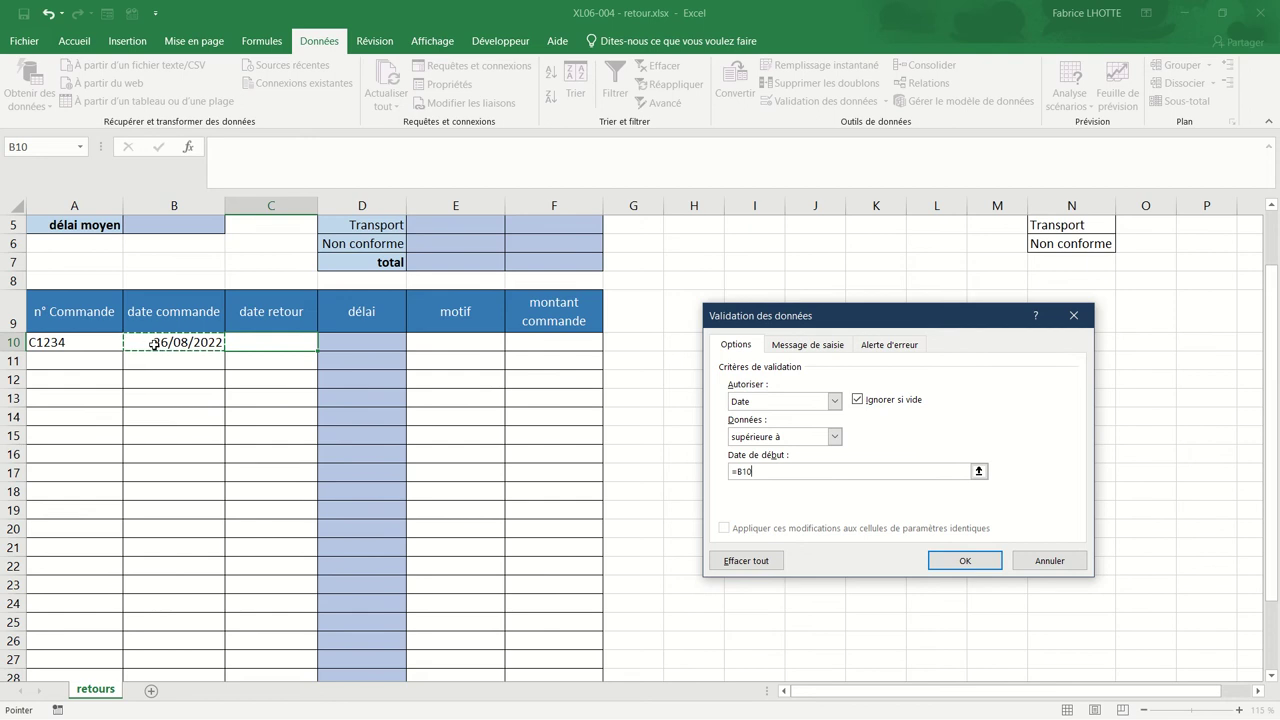
- Apply the C10 rule with title OBLIGATION and message 'Un retour doit supérieur à la date de la commande'
{"action": "left_click", "coordinate": [878, 343]}
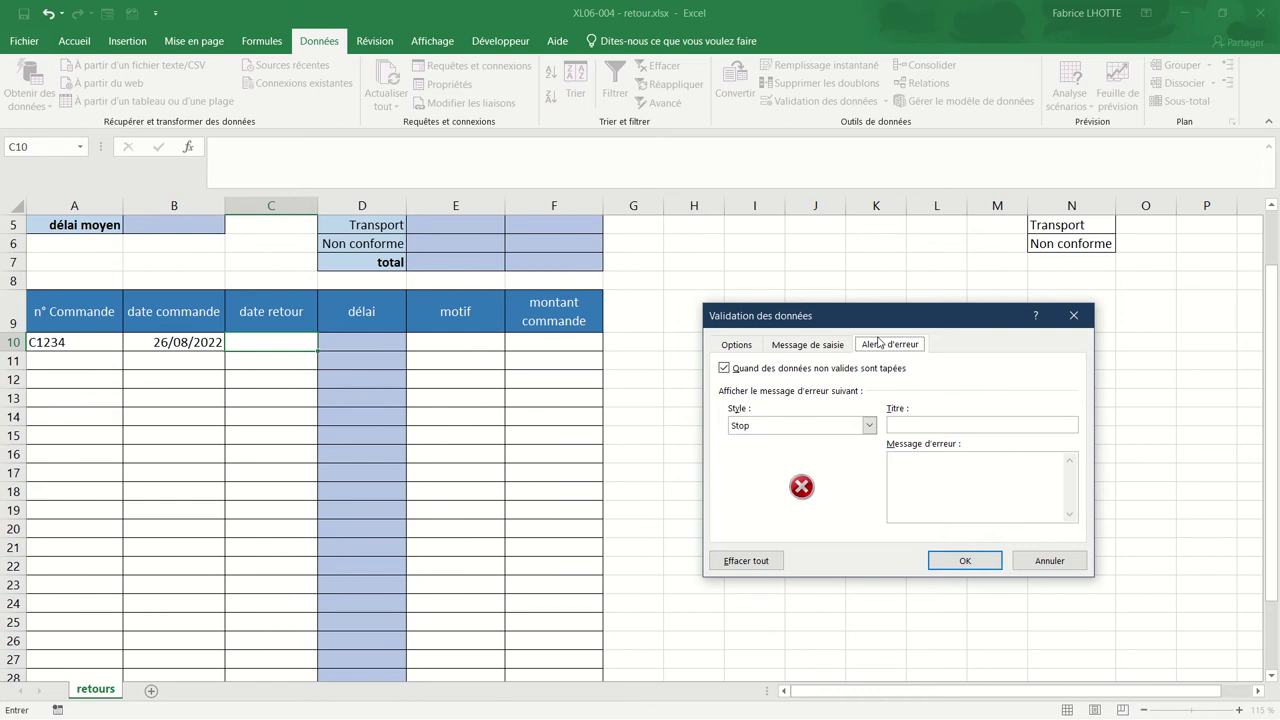
{"action": "left_click", "coordinate": [1010, 470]}
{"action": "type", "text": "Un"}
{"action": "type", "text": " retour doit "}
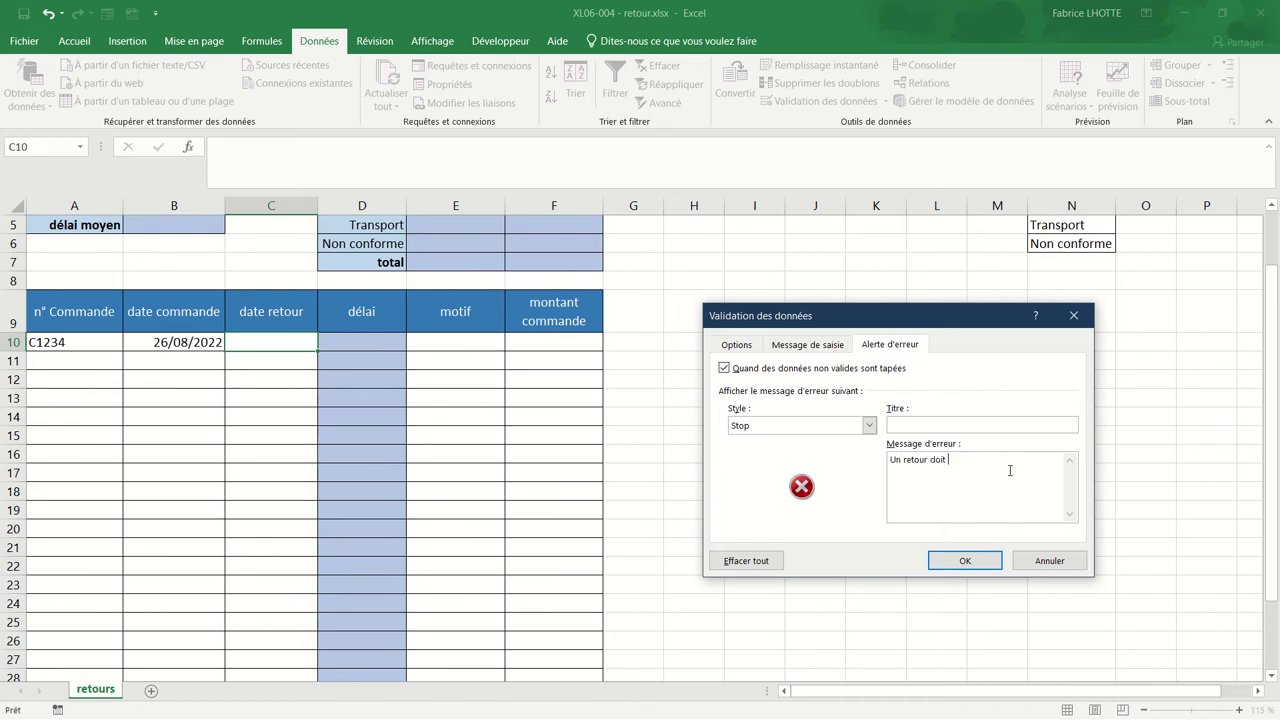
{"action": "type", "text": "supéri"}
{"action": "type", "text": "eur"}
{"action": "type", "text": " à la date de la commande"}
{"action": "left_click", "coordinate": [966, 426]}
{"action": "type", "text": "BLIGATION"}
{"action": "left_click", "coordinate": [963, 562]}
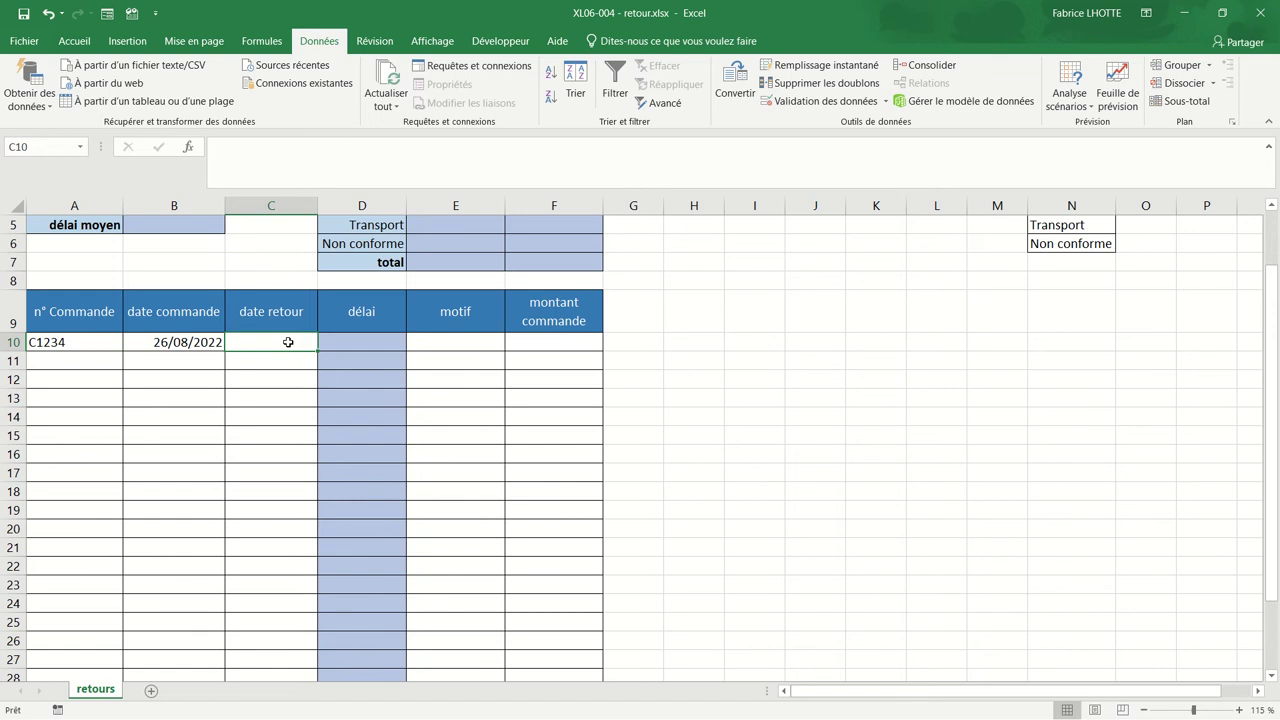
{"action": "type", "text": "25/"}
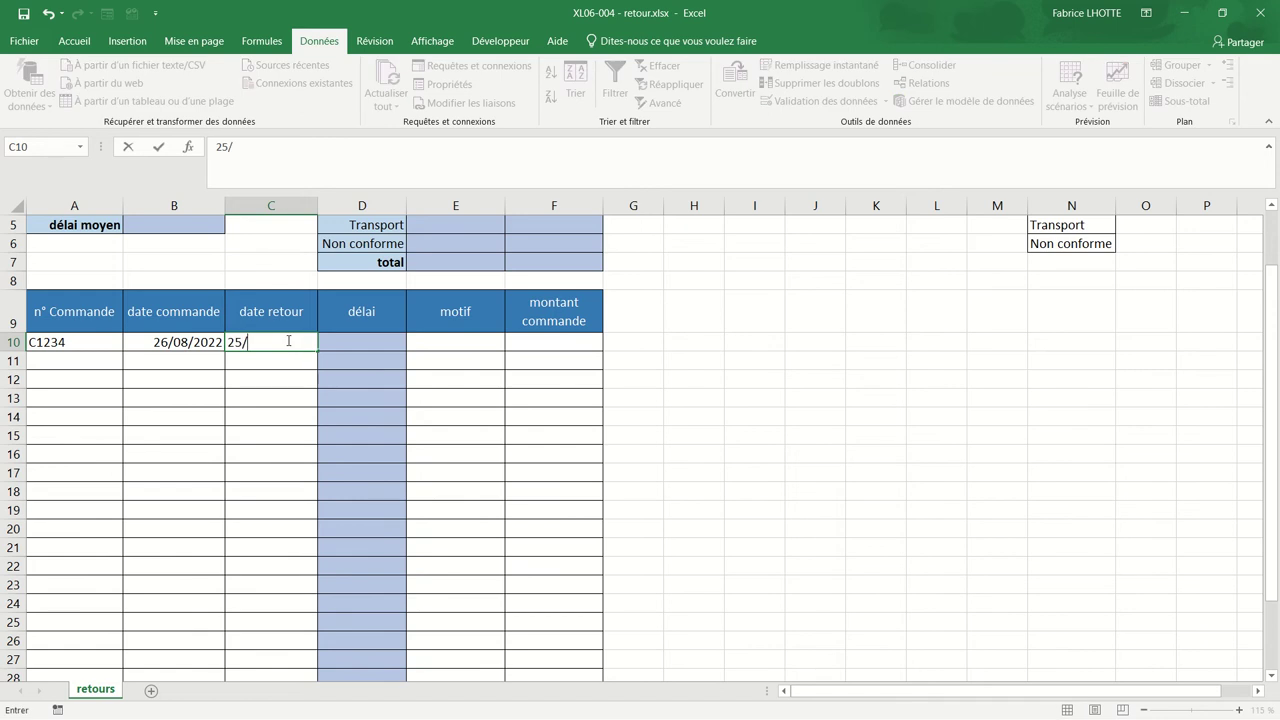
{"action": "type", "text": "08/"}
{"action": "type", "text": "2022"}
{"action": "key", "text": "Return"}
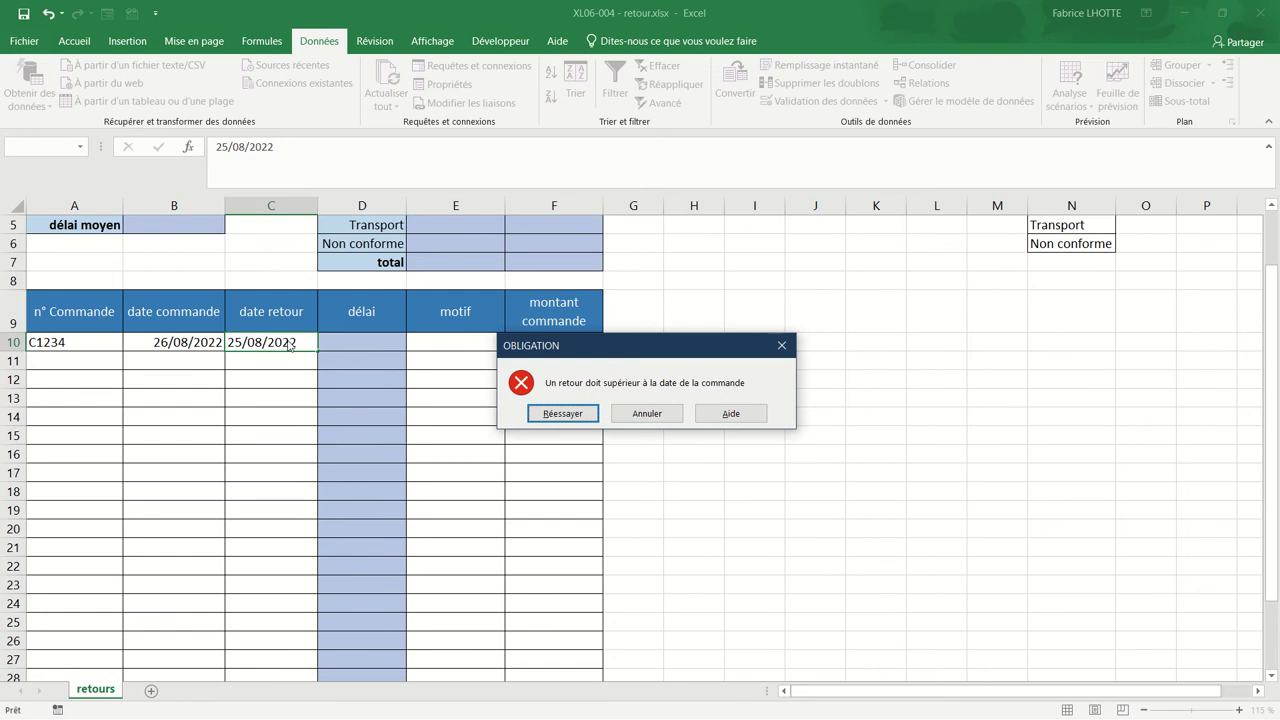
{"action": "left_click", "coordinate": [551, 413]}
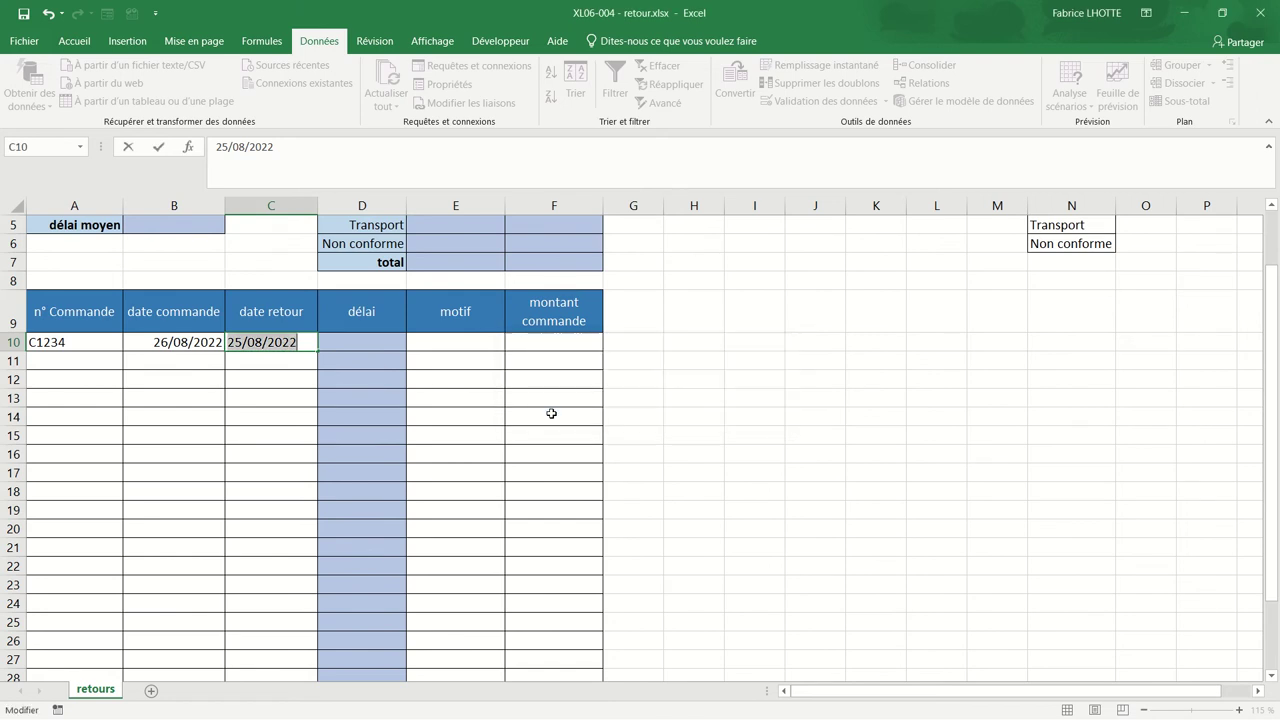
{"action": "type", "text": "27"}
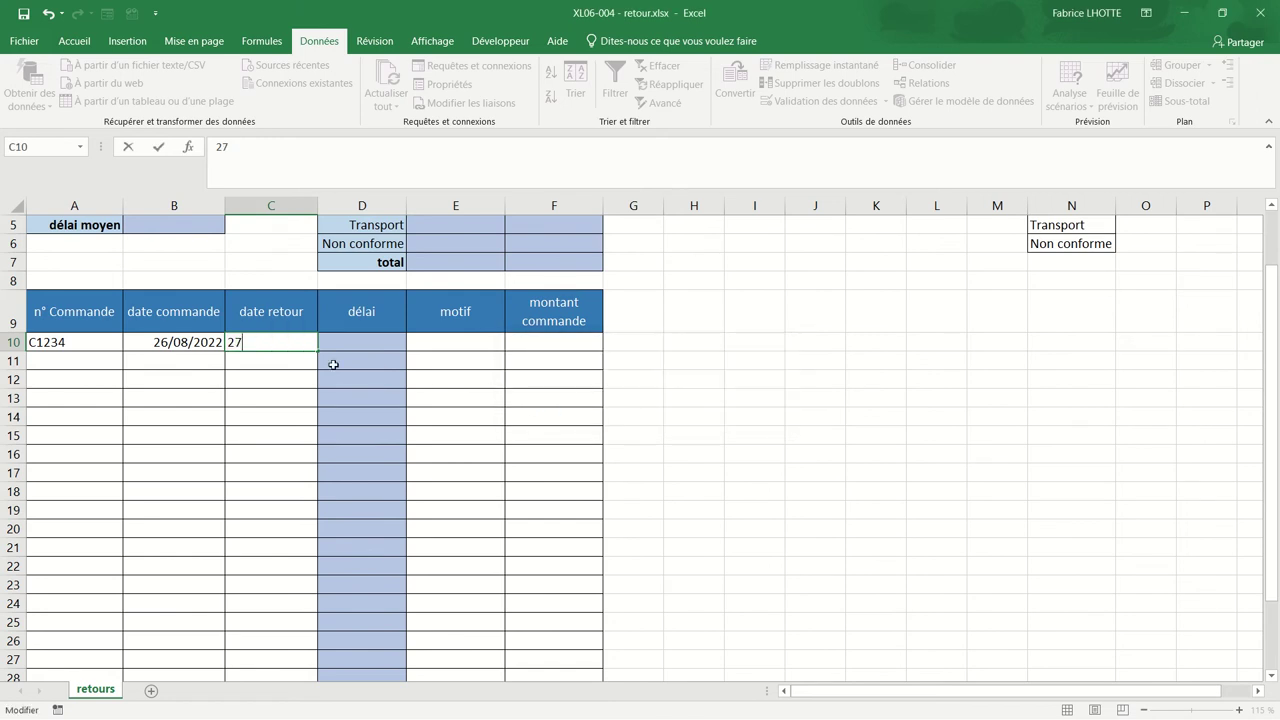
{"action": "type", "text": "/08/202"}
{"action": "type", "text": "2"}
{"action": "key", "text": "Return"}
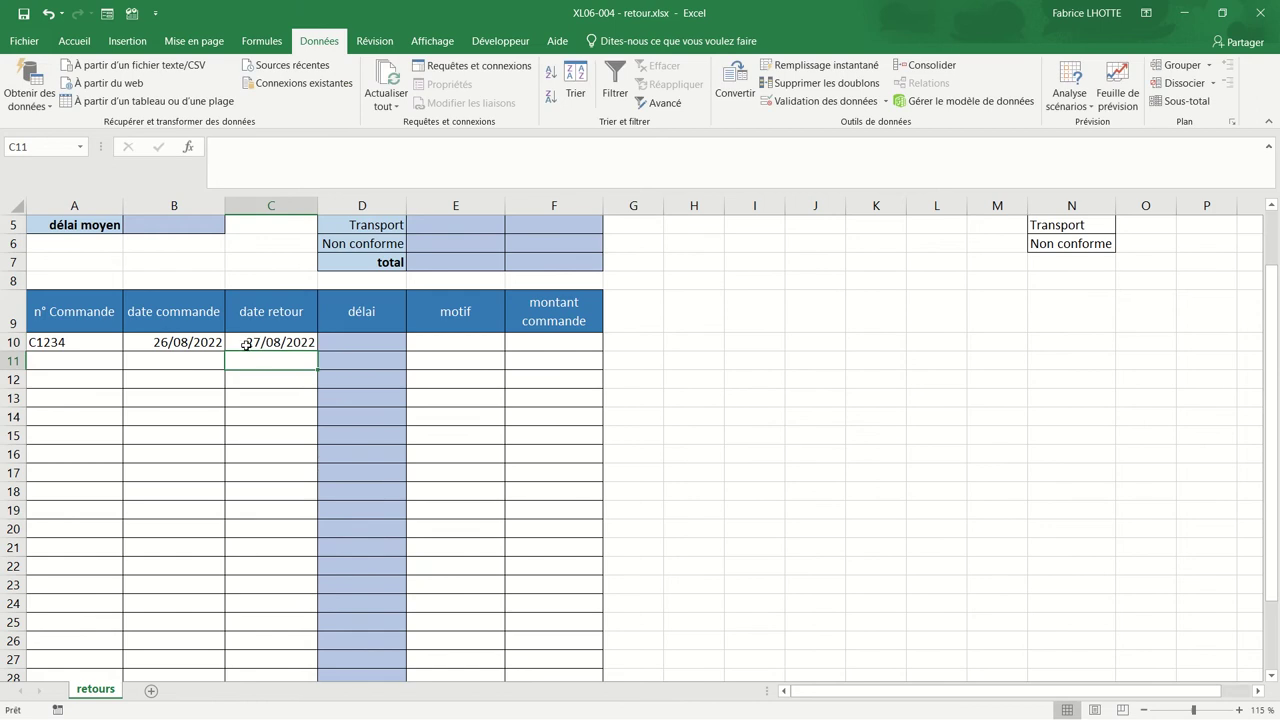
{"action": "left_click", "coordinate": [264, 345]}
{"action": "left_click_drag", "start_coordinate": [318, 348], "coordinate": [315, 716]}
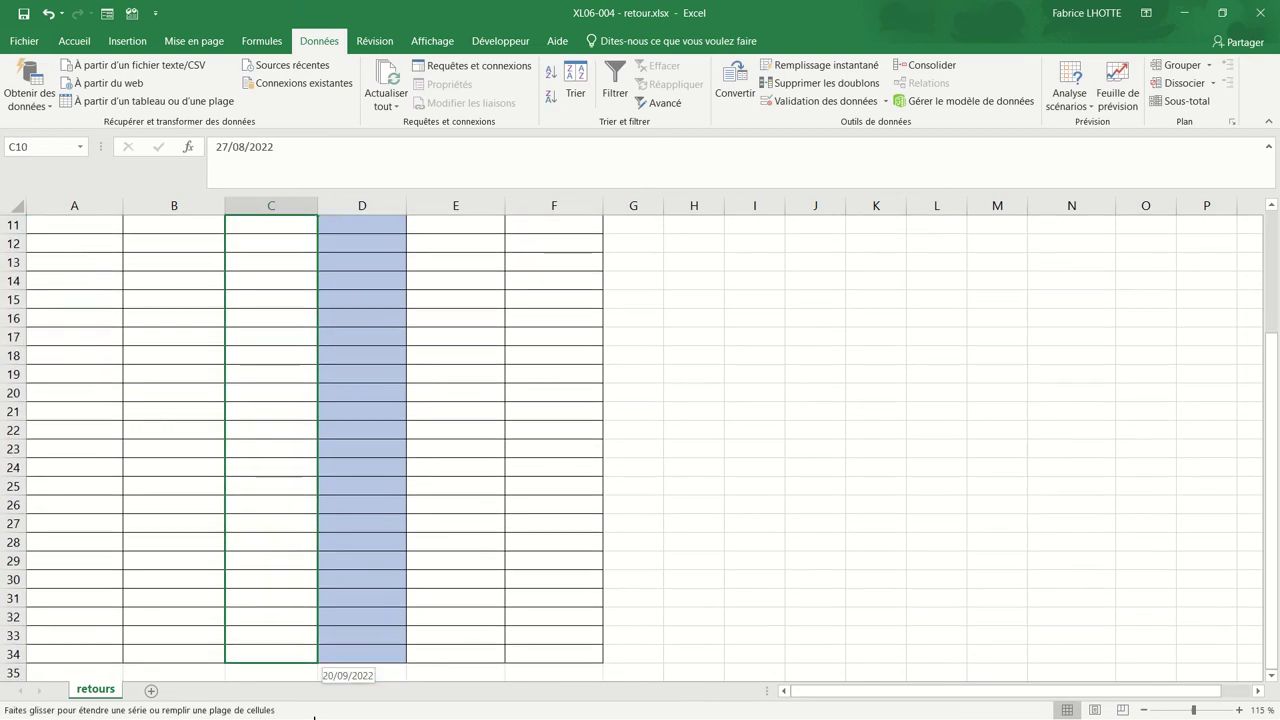
{"action": "left_click_drag", "start_coordinate": [315, 716], "coordinate": [300, 634]}
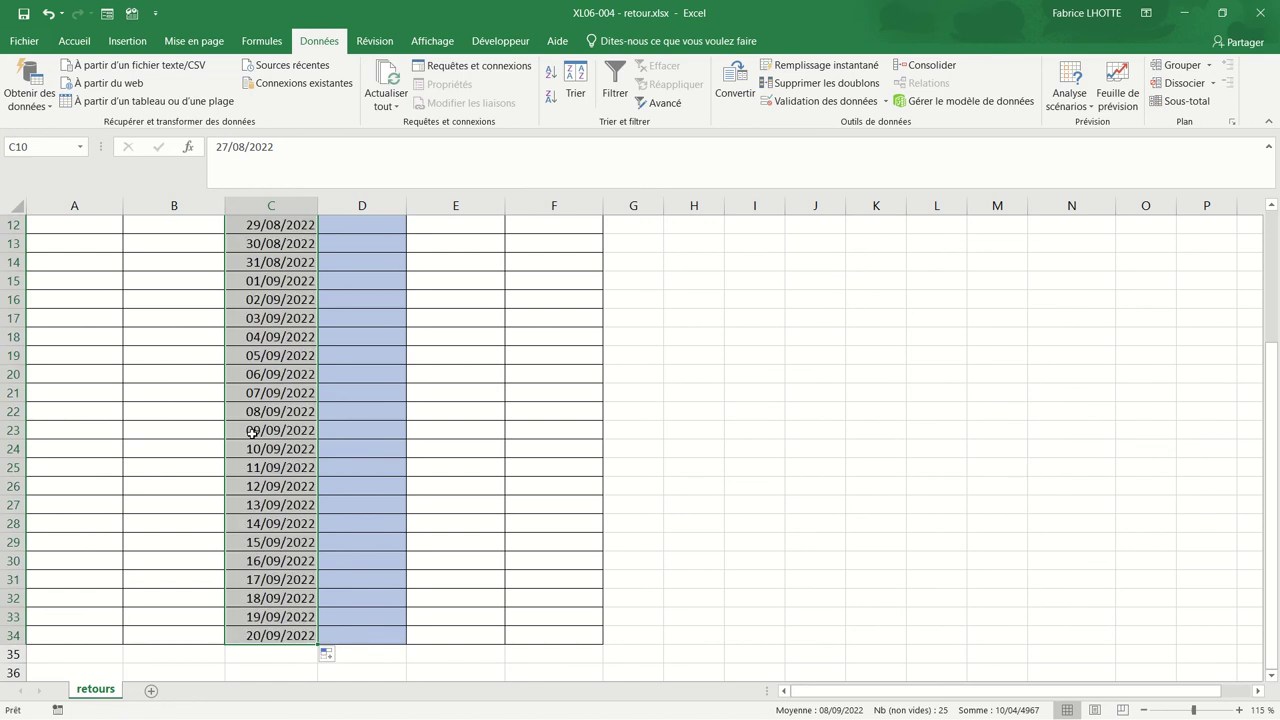
{"action": "scroll", "coordinate": [255, 447], "scroll_direction": "up", "scroll_amount": 4}
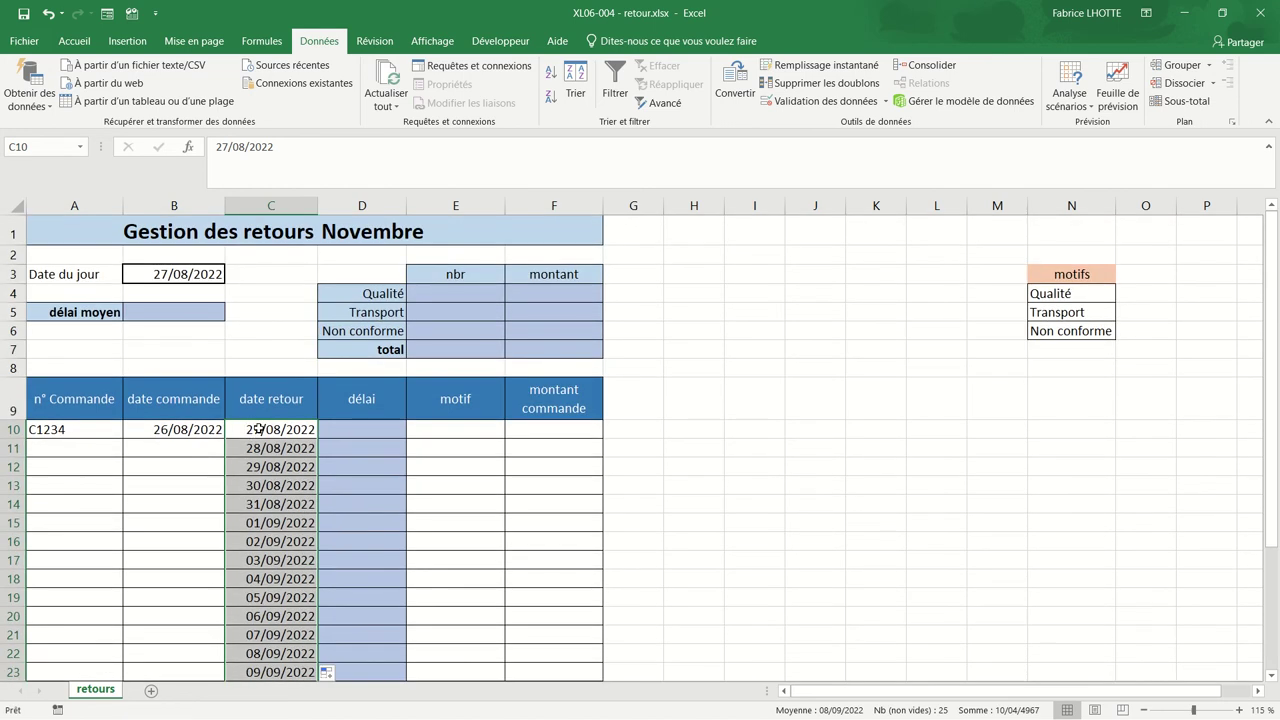
{"action": "left_click", "coordinate": [259, 430]}
{"action": "mouse_move", "coordinate": [259, 430]}
{"action": "left_mouse_down"}
{"action": "mouse_move", "coordinate": [259, 716]}
{"action": "mouse_move", "coordinate": [260, 652]}
{"action": "left_mouse_up"}
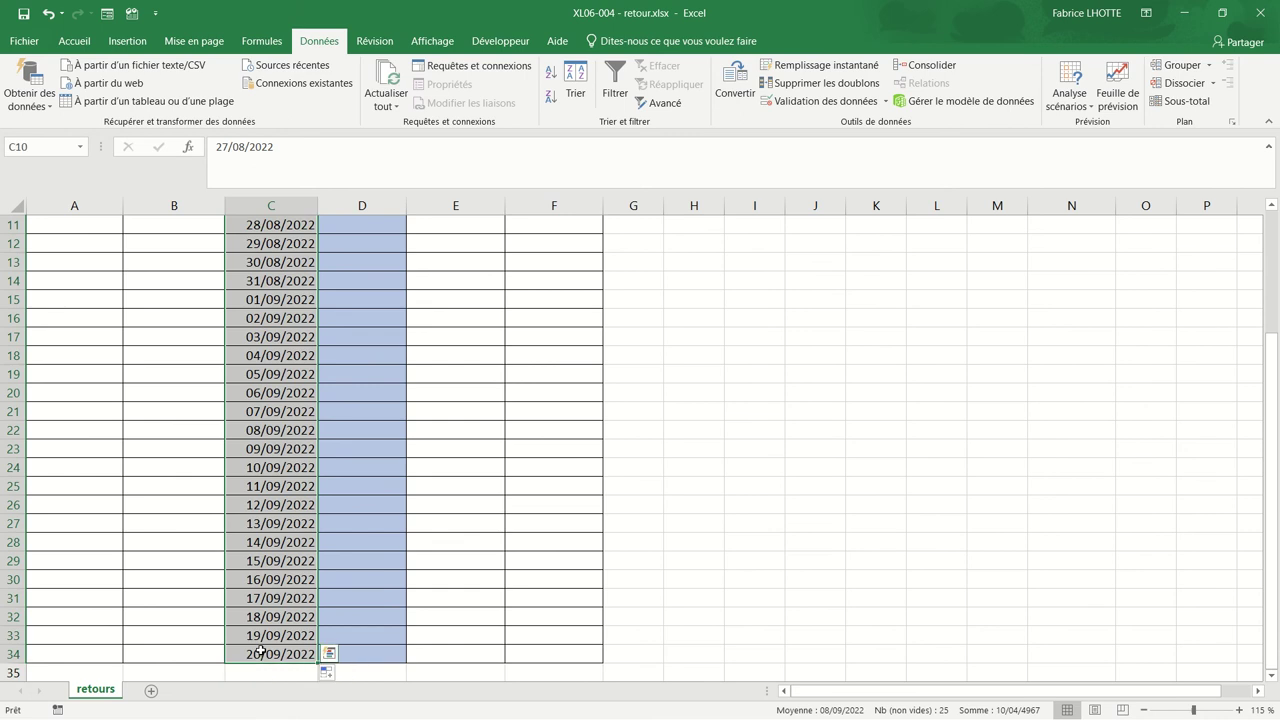
{"action": "key", "text": "ctrl+z"}
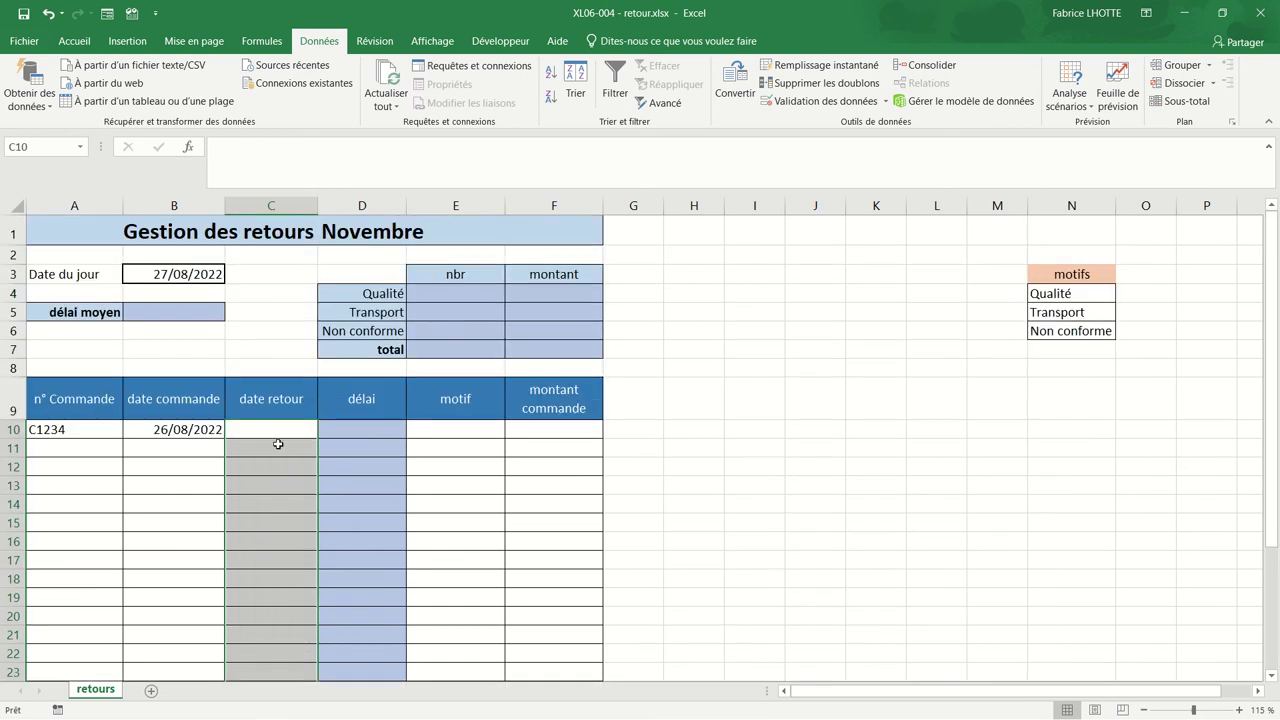
{"action": "left_click", "coordinate": [287, 430]}
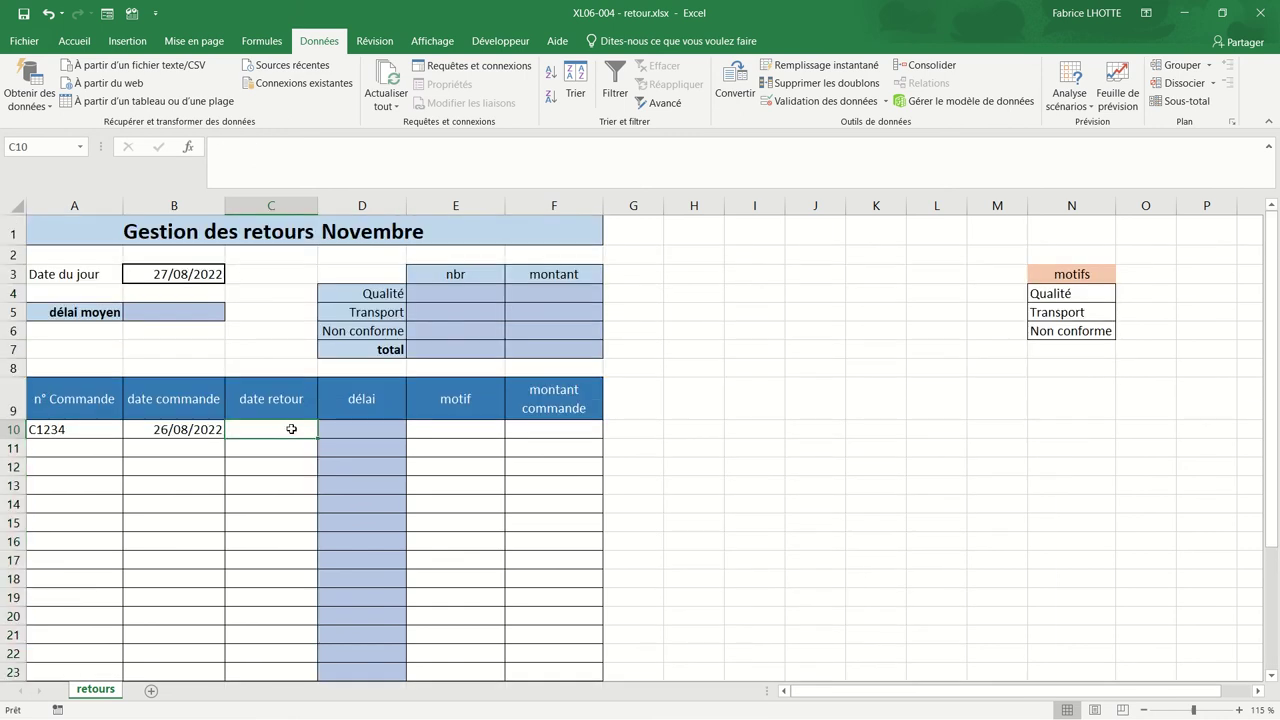
{"action": "left_click", "coordinate": [182, 428]}
{"action": "left_click", "coordinate": [249, 429]}
{"action": "left_click", "coordinate": [187, 481]}
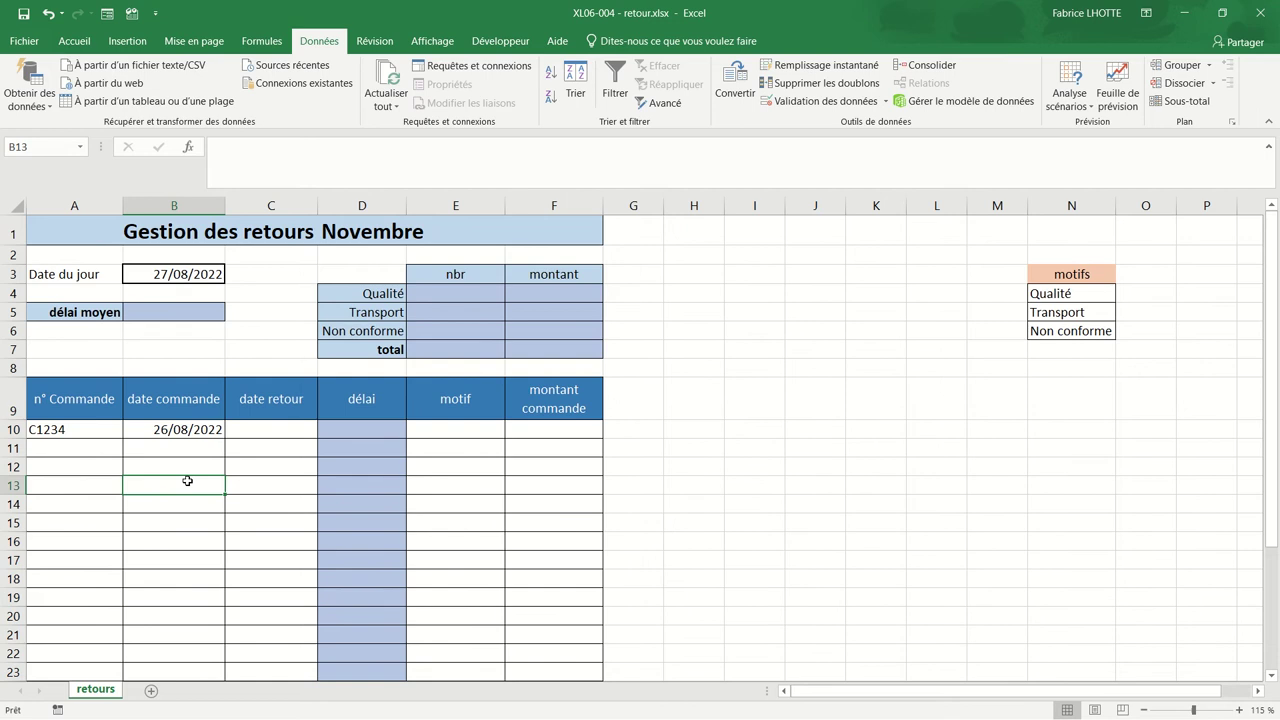
{"action": "type", "text": "26/08"}
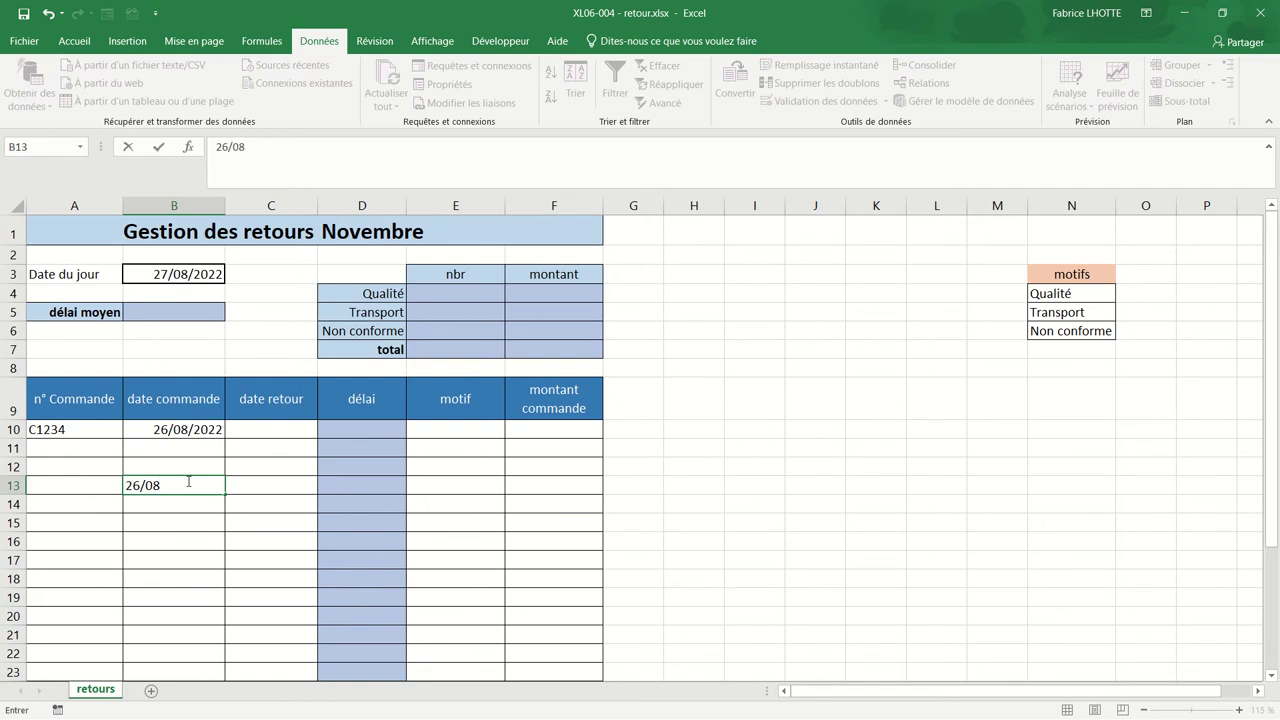
{"action": "type", "text": "/2022"}
{"action": "key", "text": "Return"}
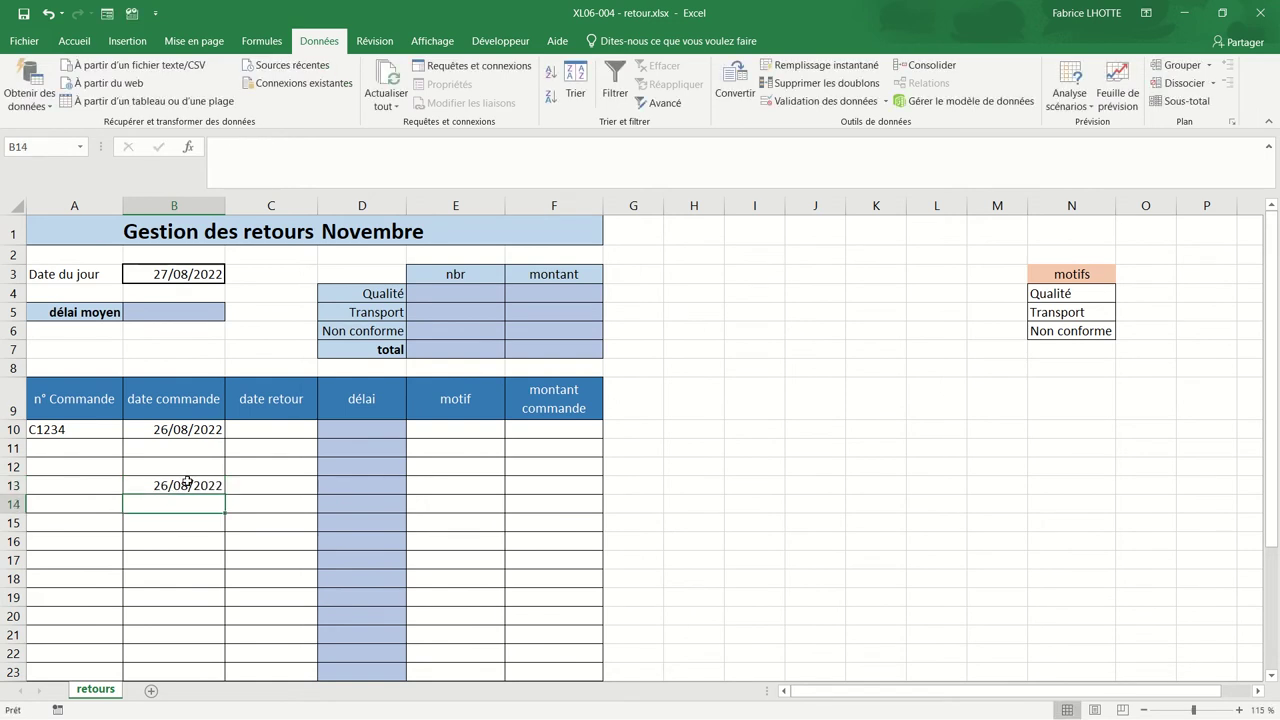
{"action": "key", "text": "Right"}
{"action": "key", "text": "Up"}
{"action": "type", "text": "2"}
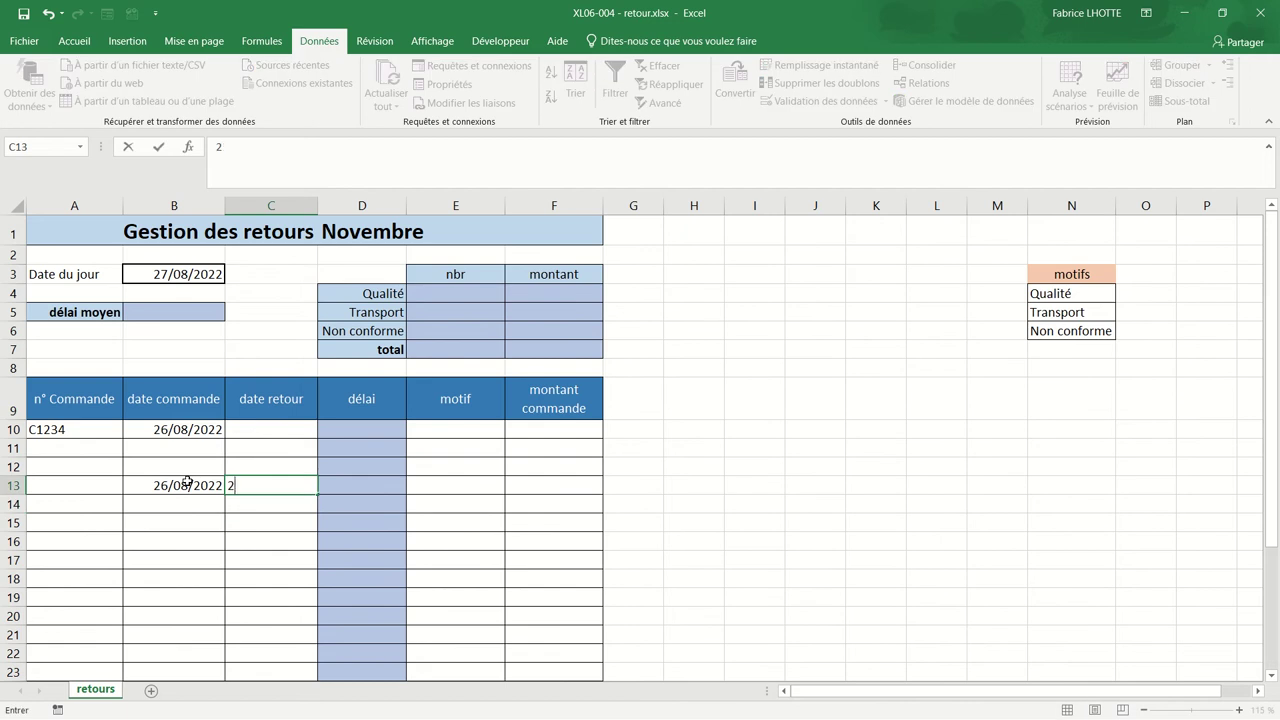
{"action": "type", "text": "5/08/2"}
{"action": "type", "text": "022"}
{"action": "key", "text": "Return"}
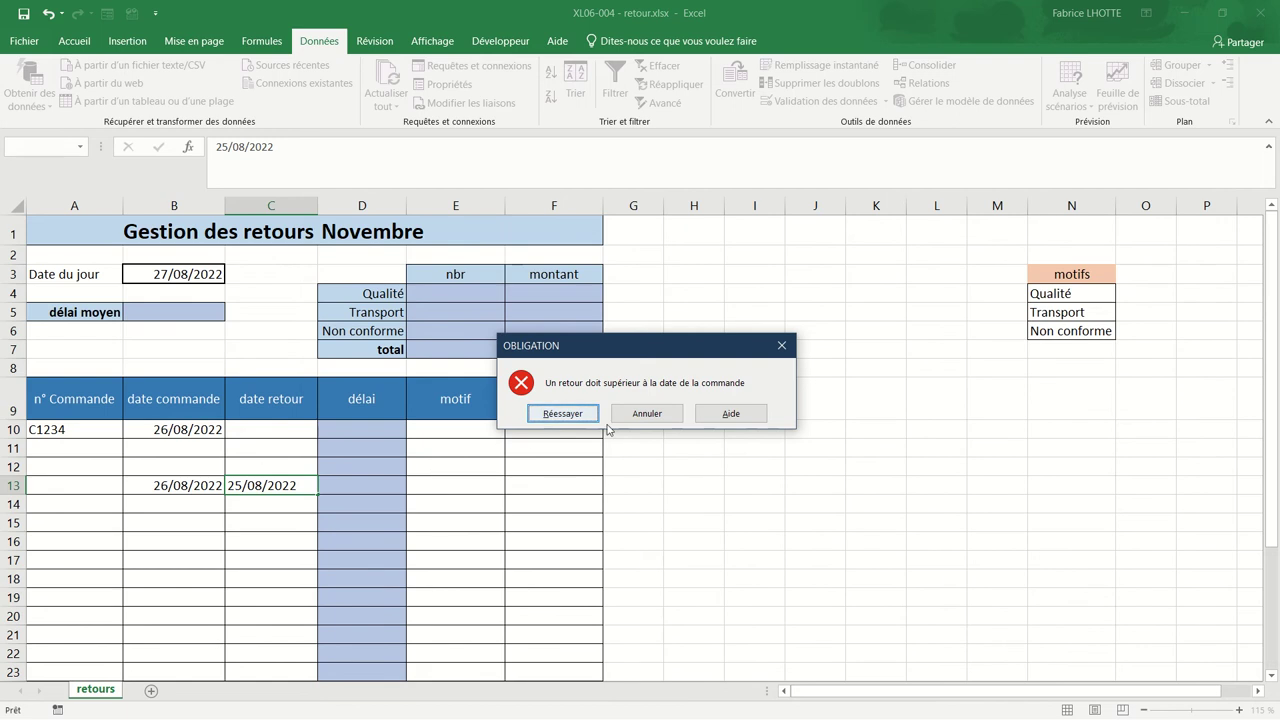
{"action": "left_click", "coordinate": [645, 414]}
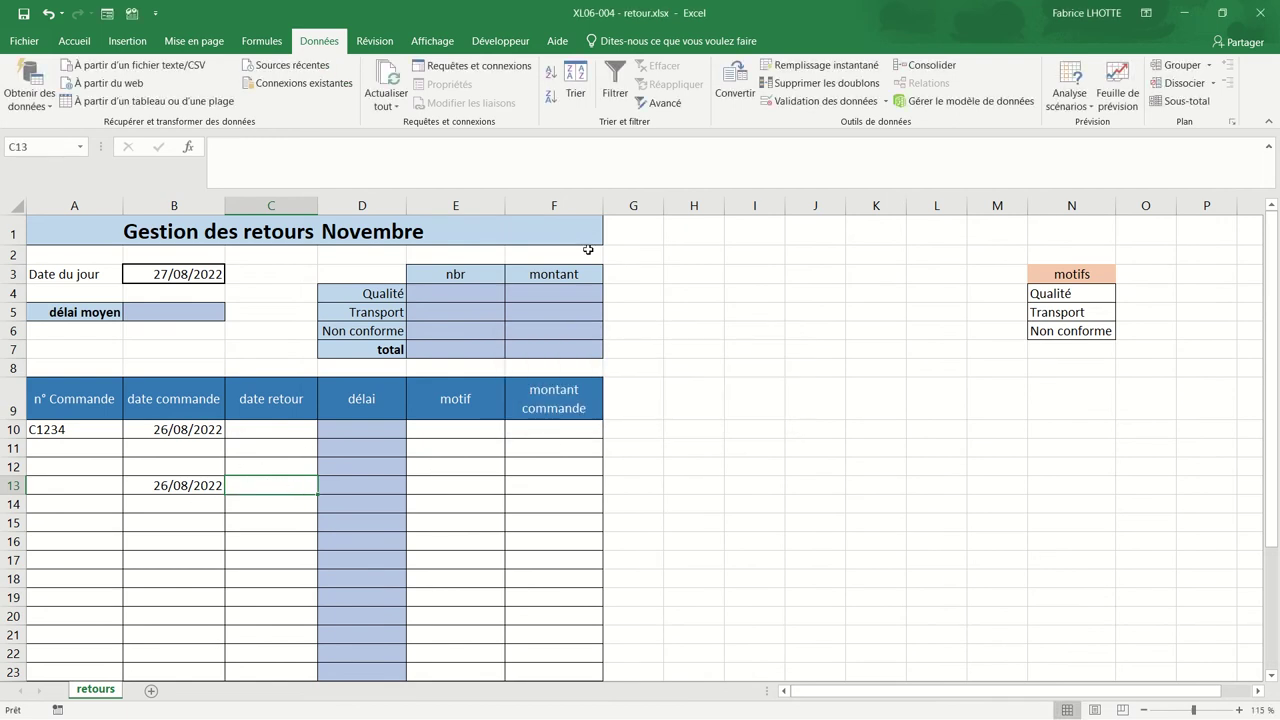
{"action": "left_click", "coordinate": [177, 484]}
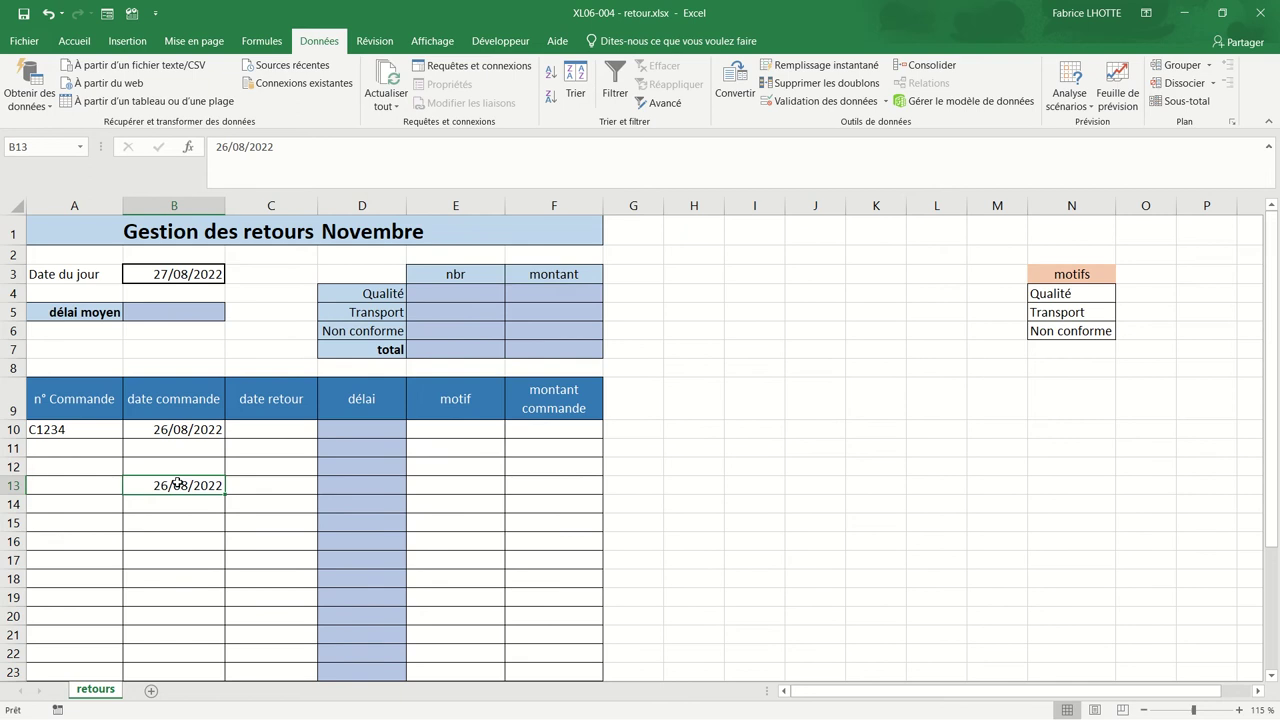
{"action": "key", "text": "Delete"}
{"action": "left_click", "coordinate": [279, 427]}
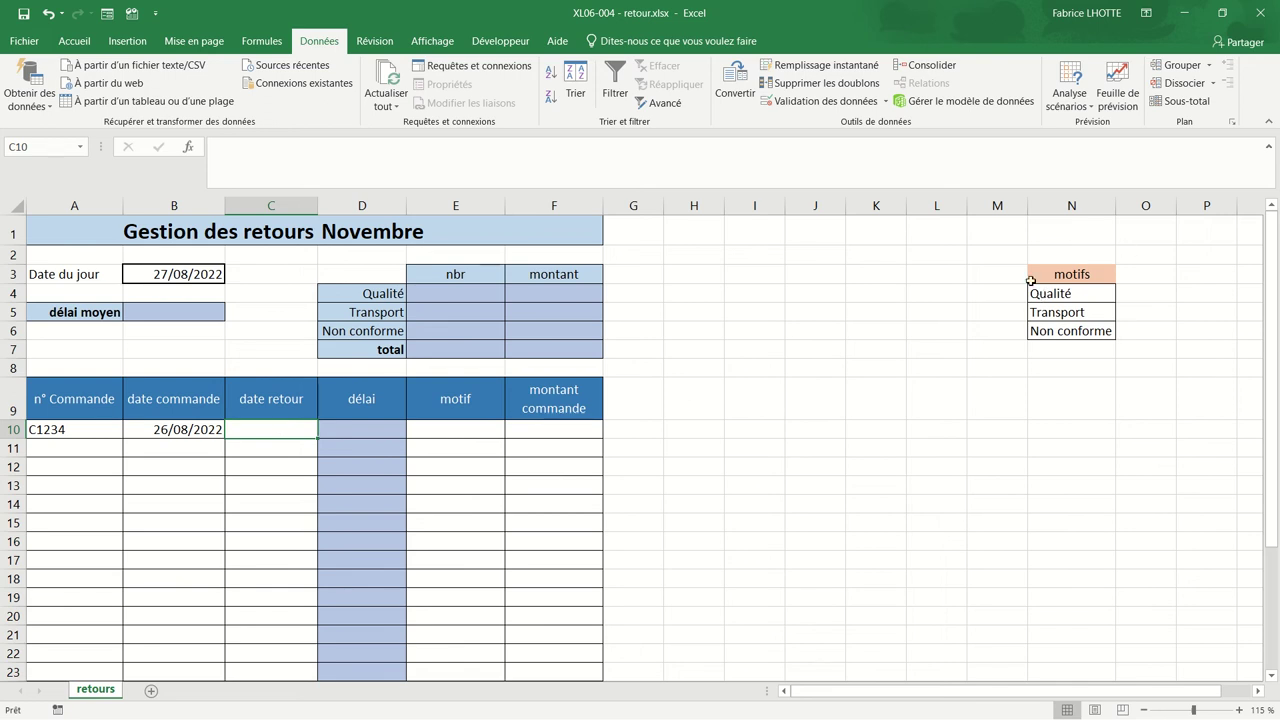
- Give E10 a list validation sourced from the motifs Qualité, Transport and Non conforme in column N
{"action": "left_click", "coordinate": [455, 427]}
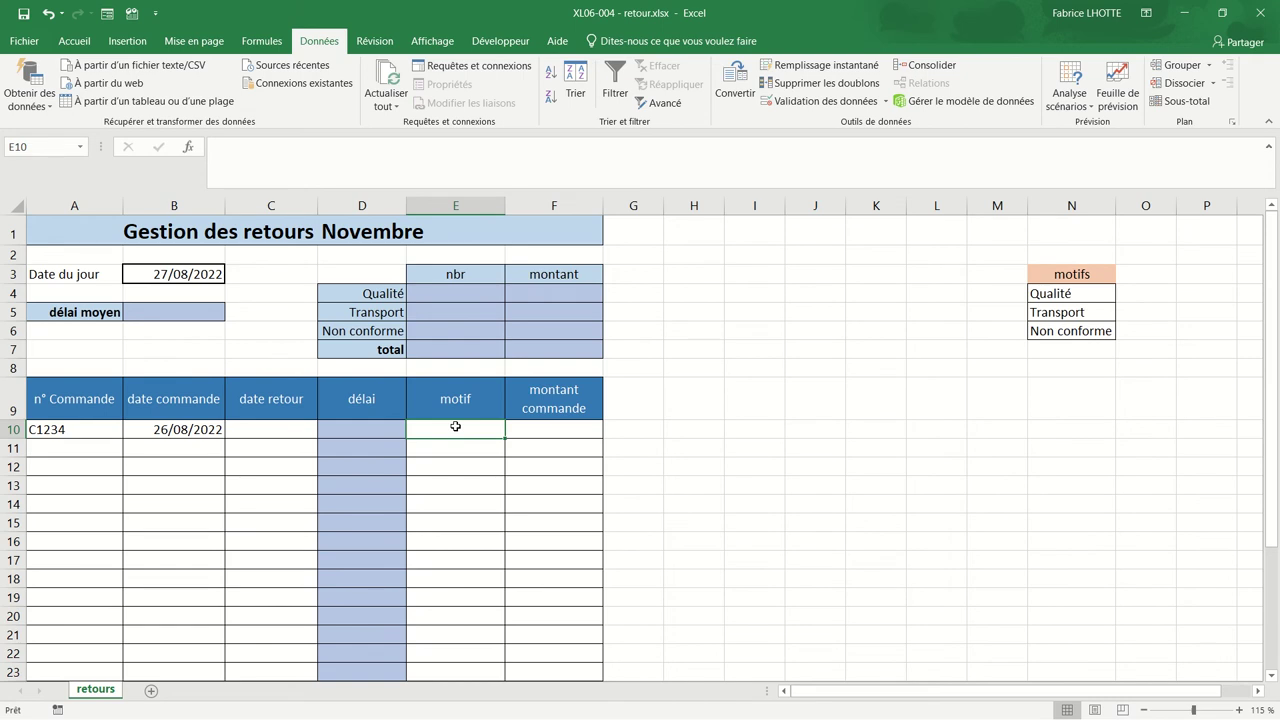
{"action": "left_click", "coordinate": [826, 102]}
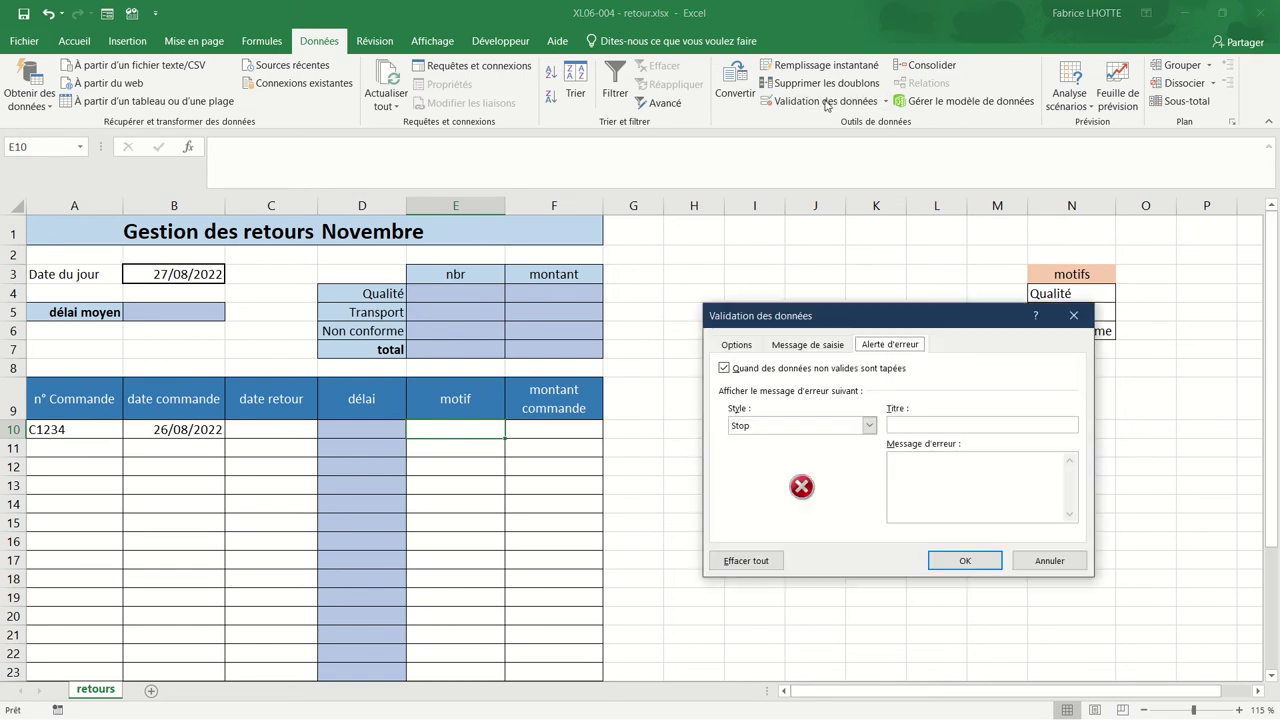
{"action": "left_click", "coordinate": [734, 345]}
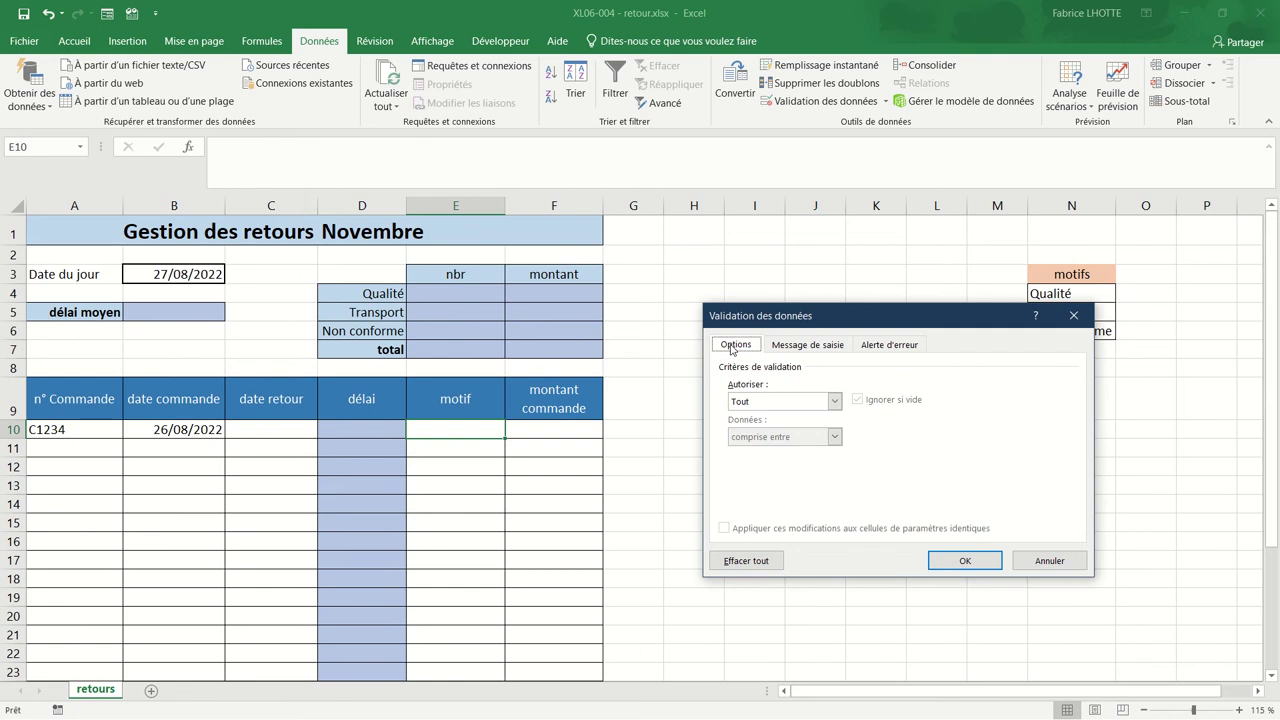
{"action": "left_click", "coordinate": [835, 402]}
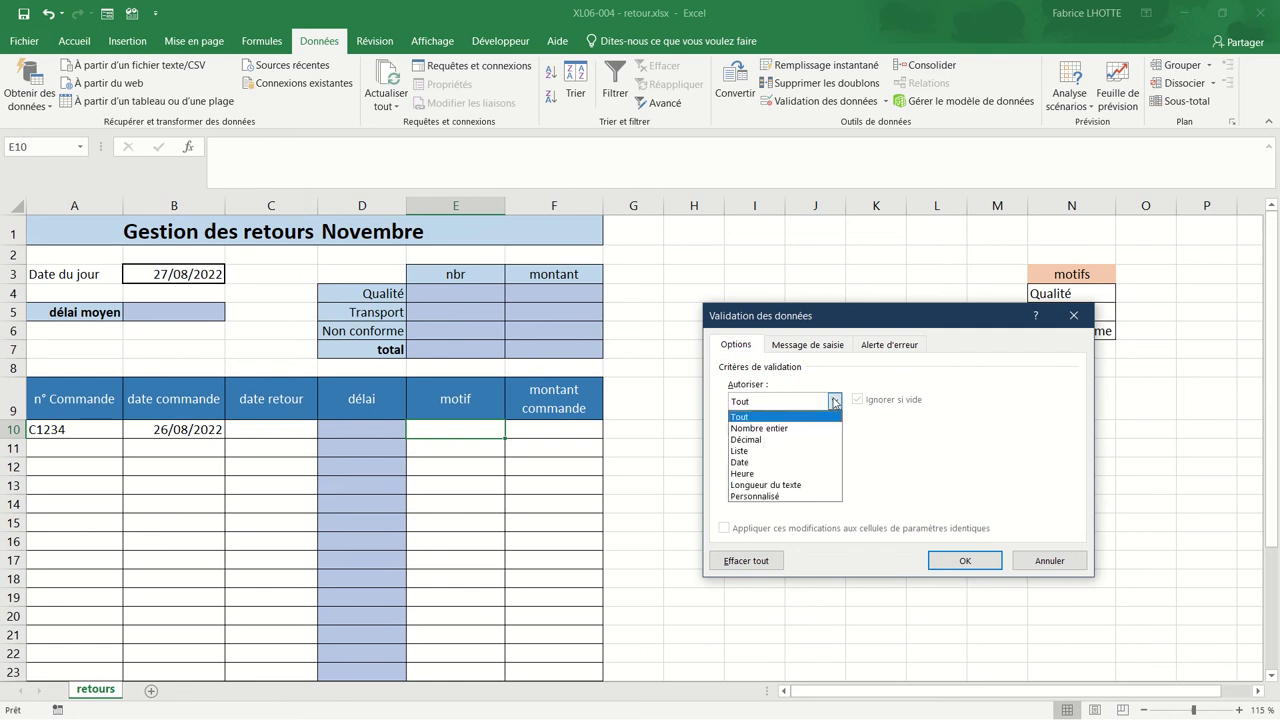
{"action": "left_click", "coordinate": [793, 455]}
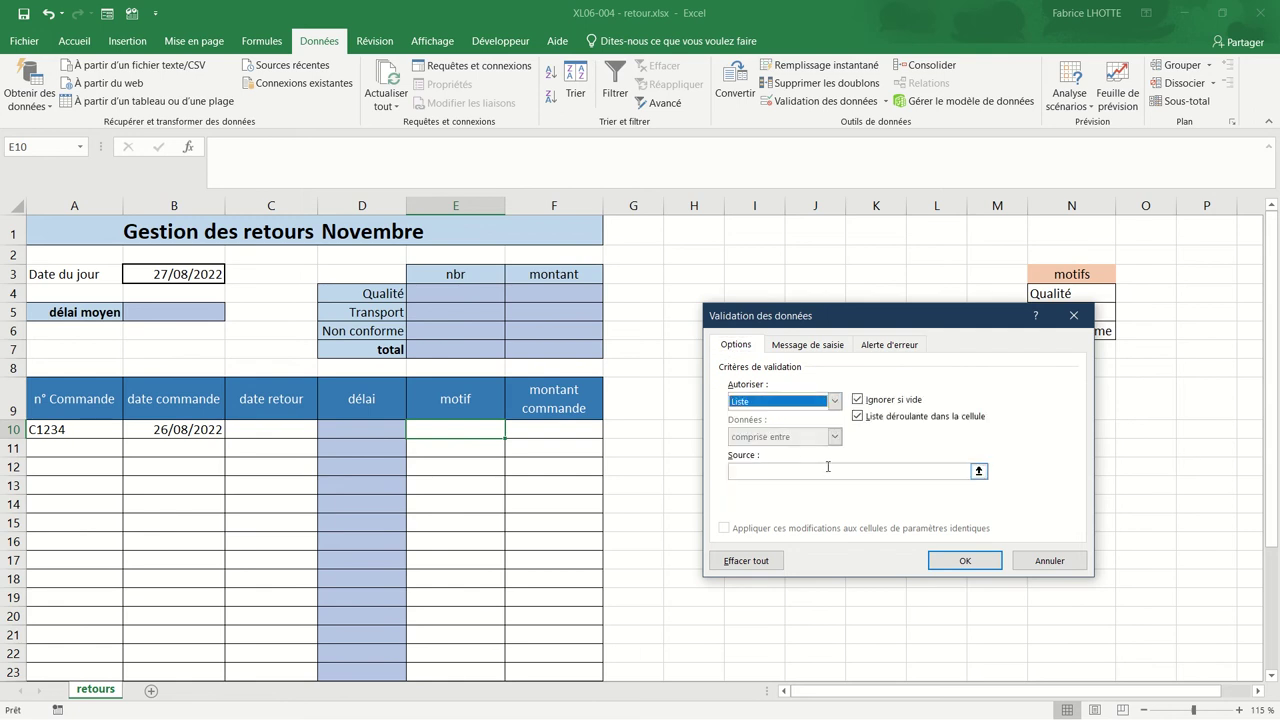
{"action": "left_click", "coordinate": [828, 466]}
{"action": "left_click_drag", "start_coordinate": [875, 314], "coordinate": [719, 279]}
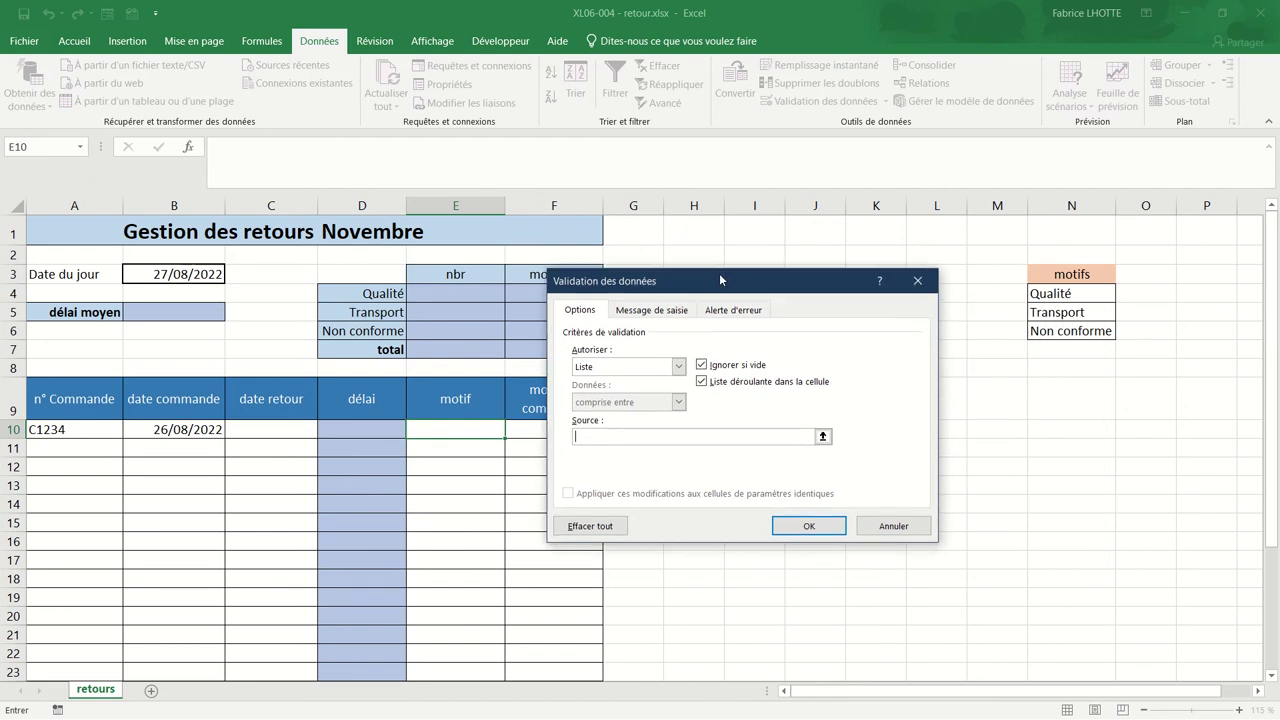
{"action": "left_click_drag", "start_coordinate": [1042, 292], "coordinate": [1045, 329]}
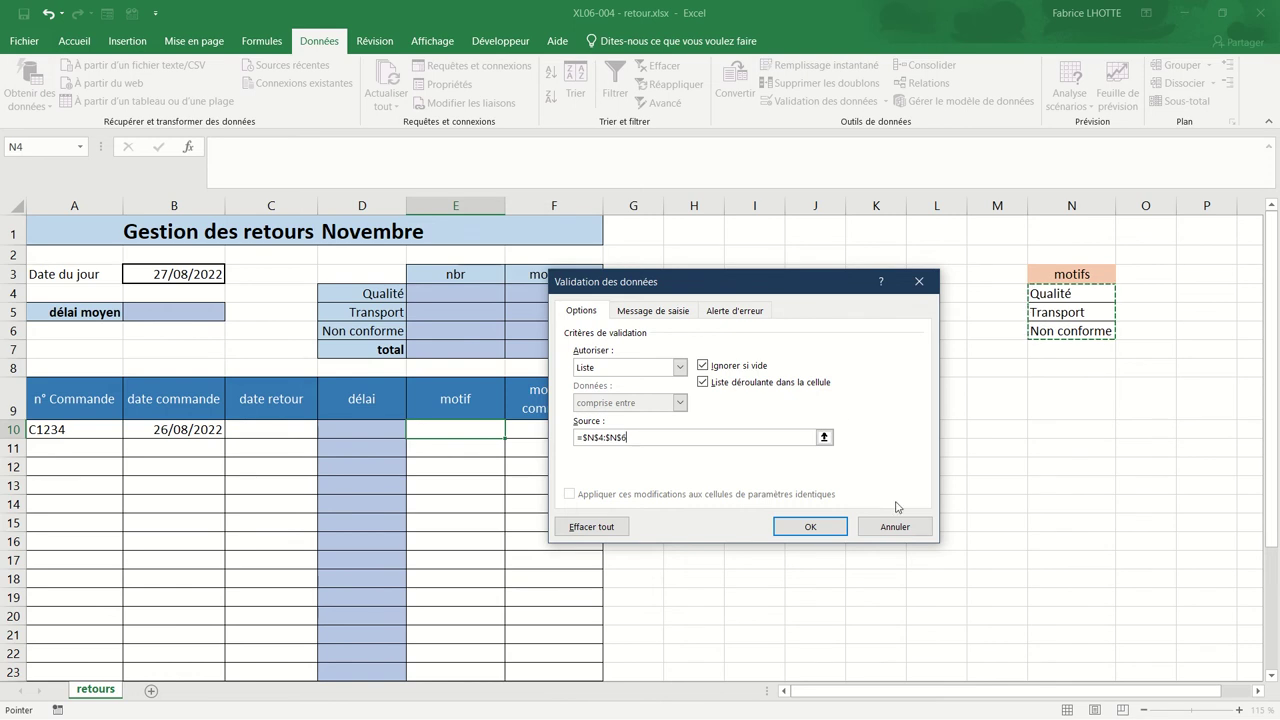
{"action": "left_click", "coordinate": [821, 528]}
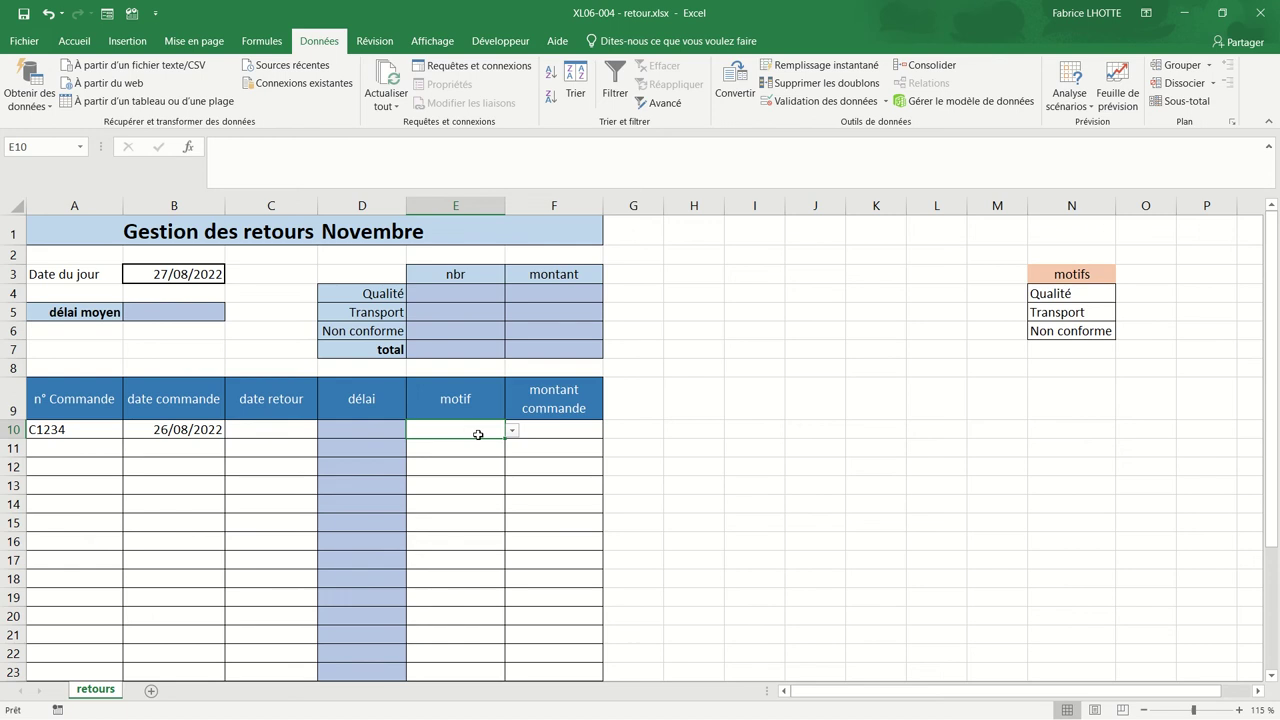
- Fill the E10 drop-down down column E to E34
{"action": "left_click_drag", "start_coordinate": [505, 438], "coordinate": [488, 716]}
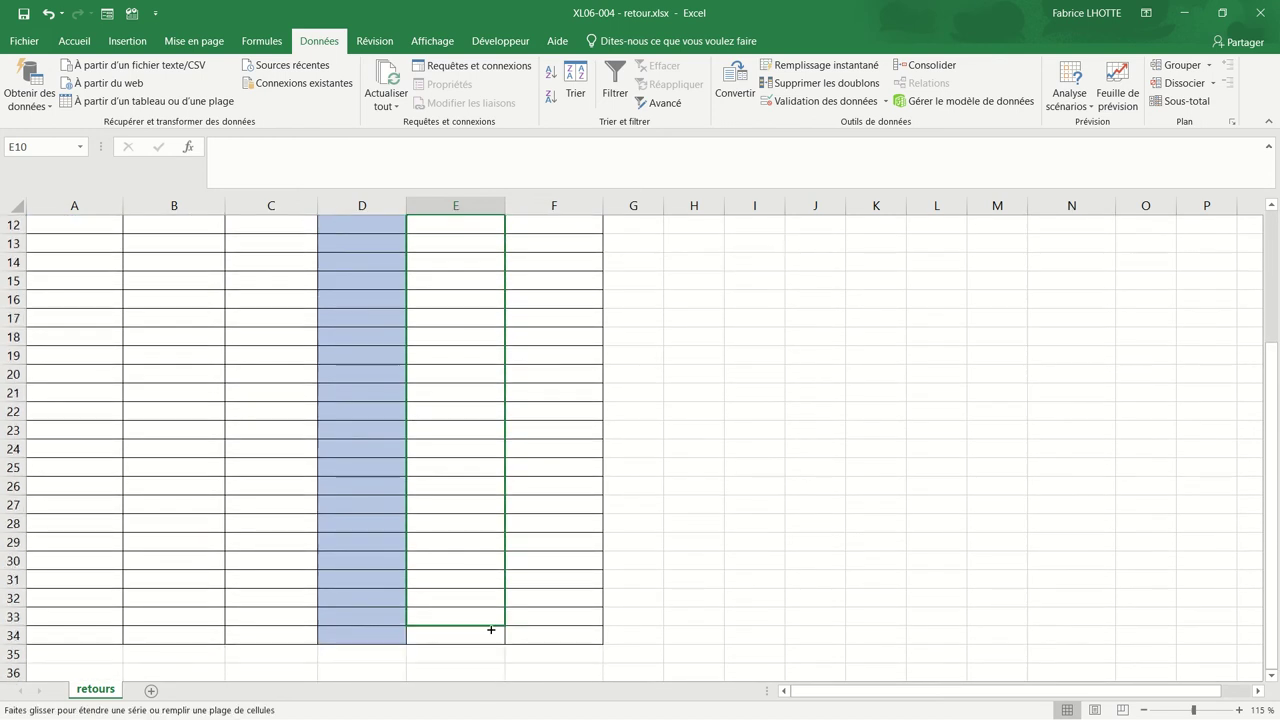
{"action": "left_click_drag", "start_coordinate": [488, 716], "coordinate": [491, 638]}
{"action": "left_click", "coordinate": [474, 573]}
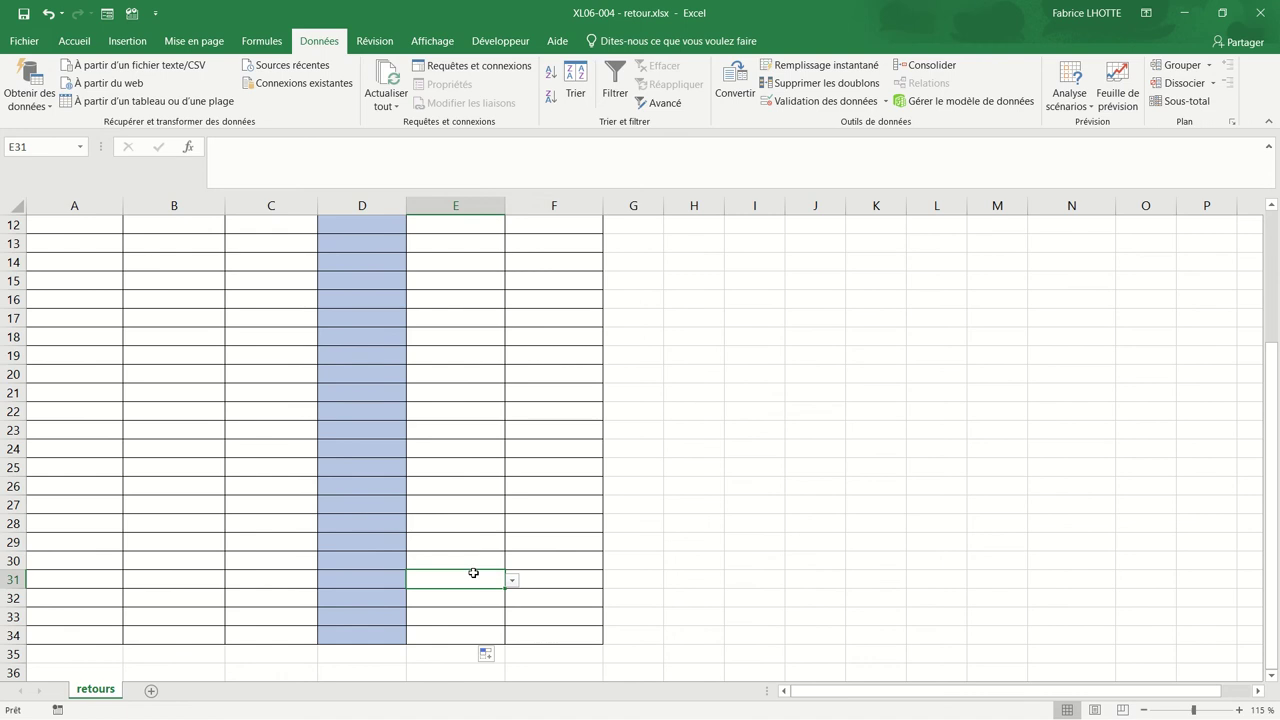
{"action": "left_click", "coordinate": [462, 470]}
{"action": "scroll", "coordinate": [462, 470], "scroll_direction": "up", "scroll_amount": 4}
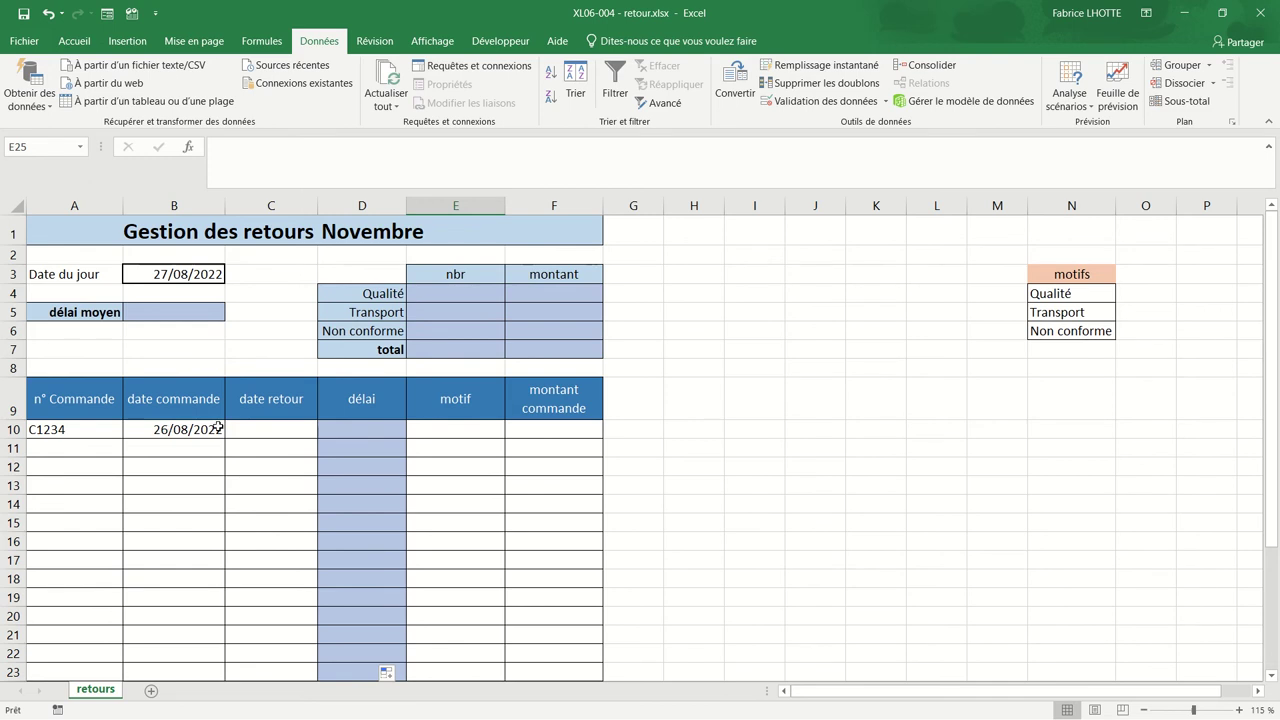
- Enter return date 27/08/2022 in C10 and the delay formula =C10-B10 in D10
{"action": "left_click", "coordinate": [280, 432]}
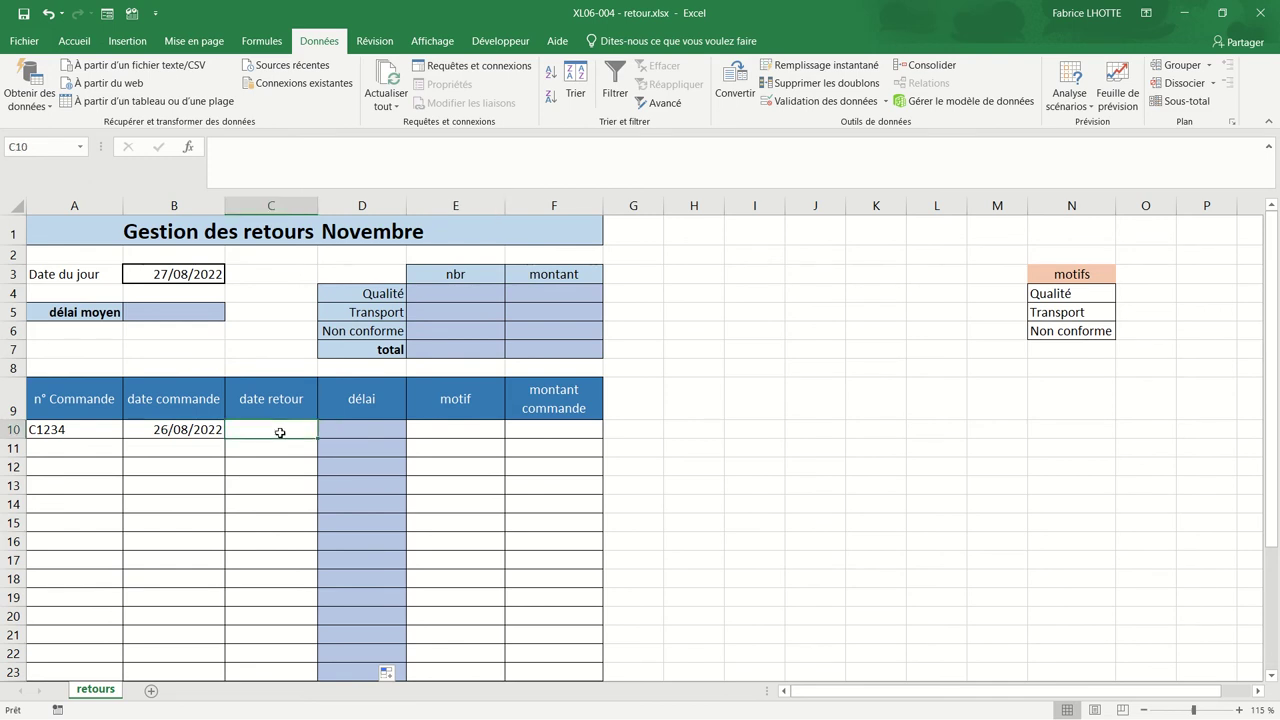
{"action": "type", "text": "27/0"}
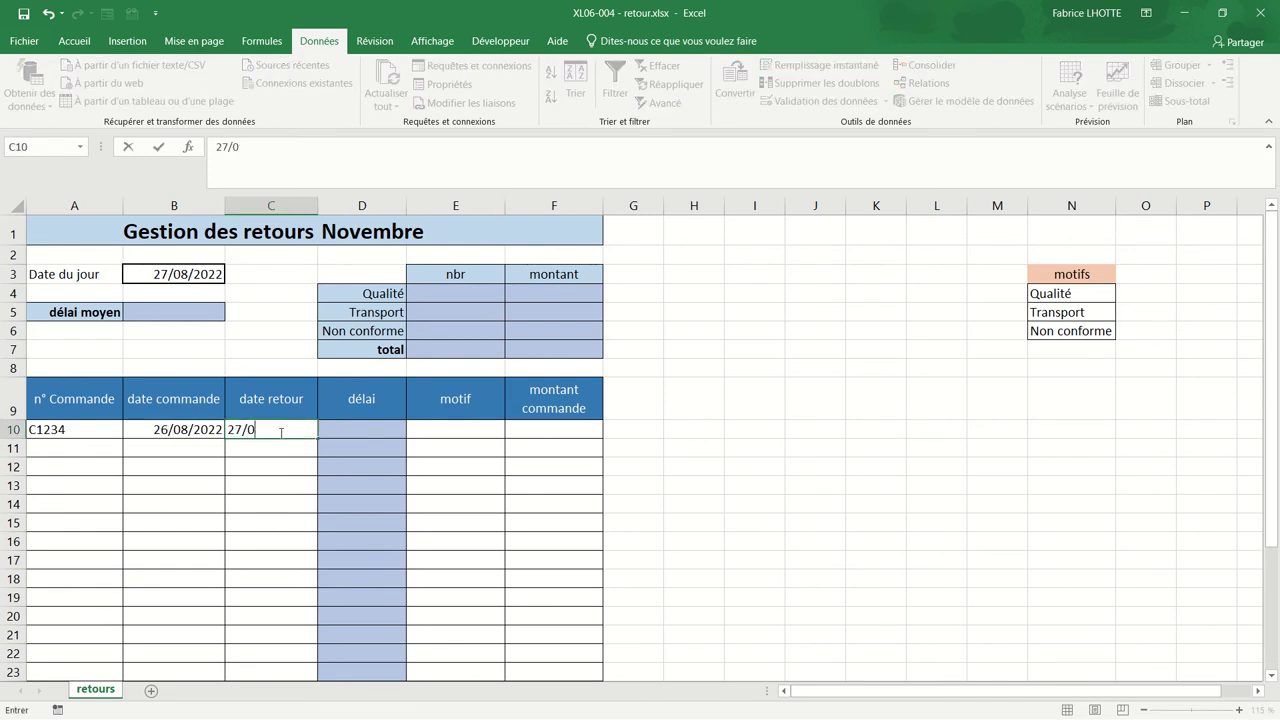
{"action": "type", "text": "8/2022"}
{"action": "key", "text": "Return"}
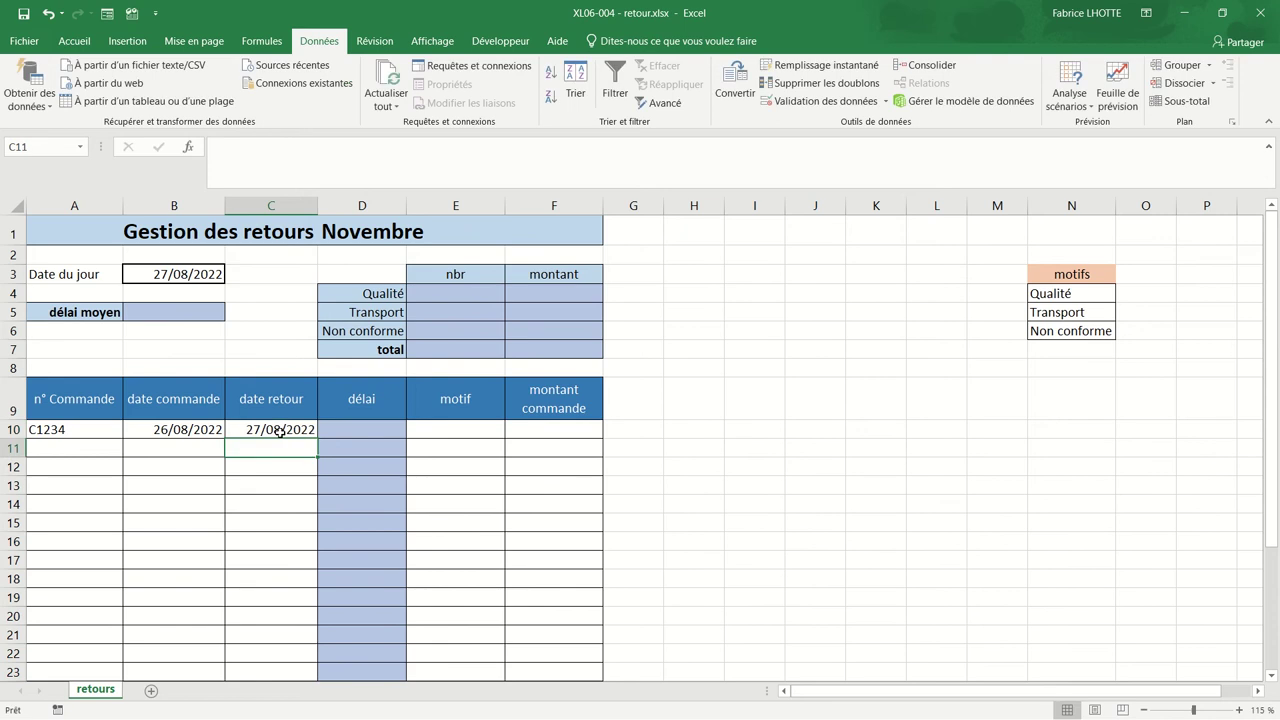
{"action": "left_click", "coordinate": [334, 429]}
{"action": "type", "text": "="}
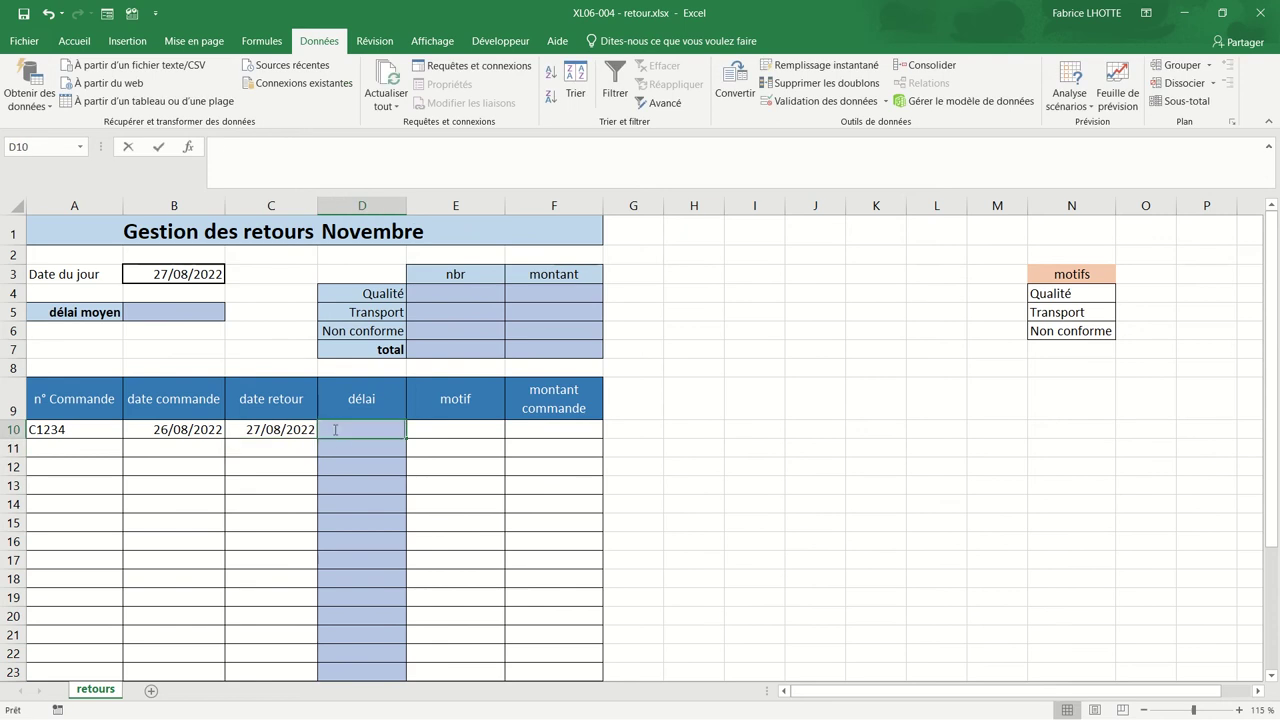
{"action": "left_click", "coordinate": [279, 429]}
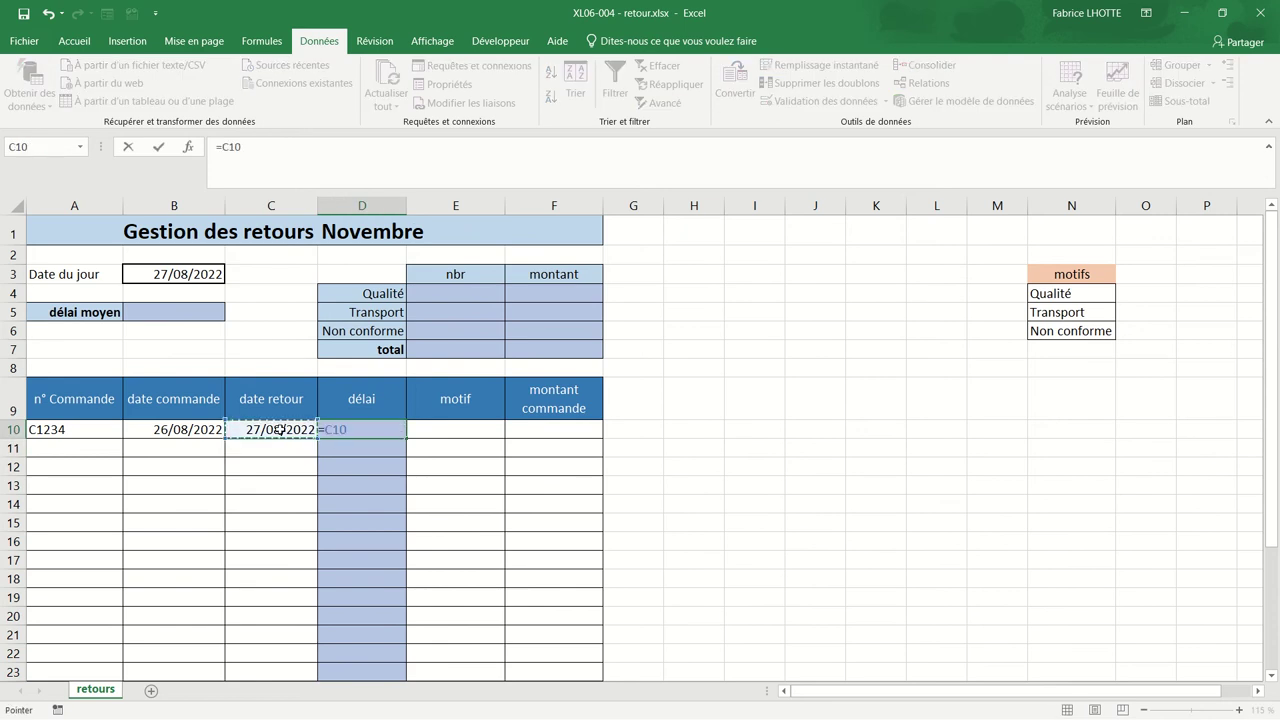
{"action": "type", "text": "-"}
{"action": "left_click", "coordinate": [206, 429]}
{"action": "key", "text": "Return"}
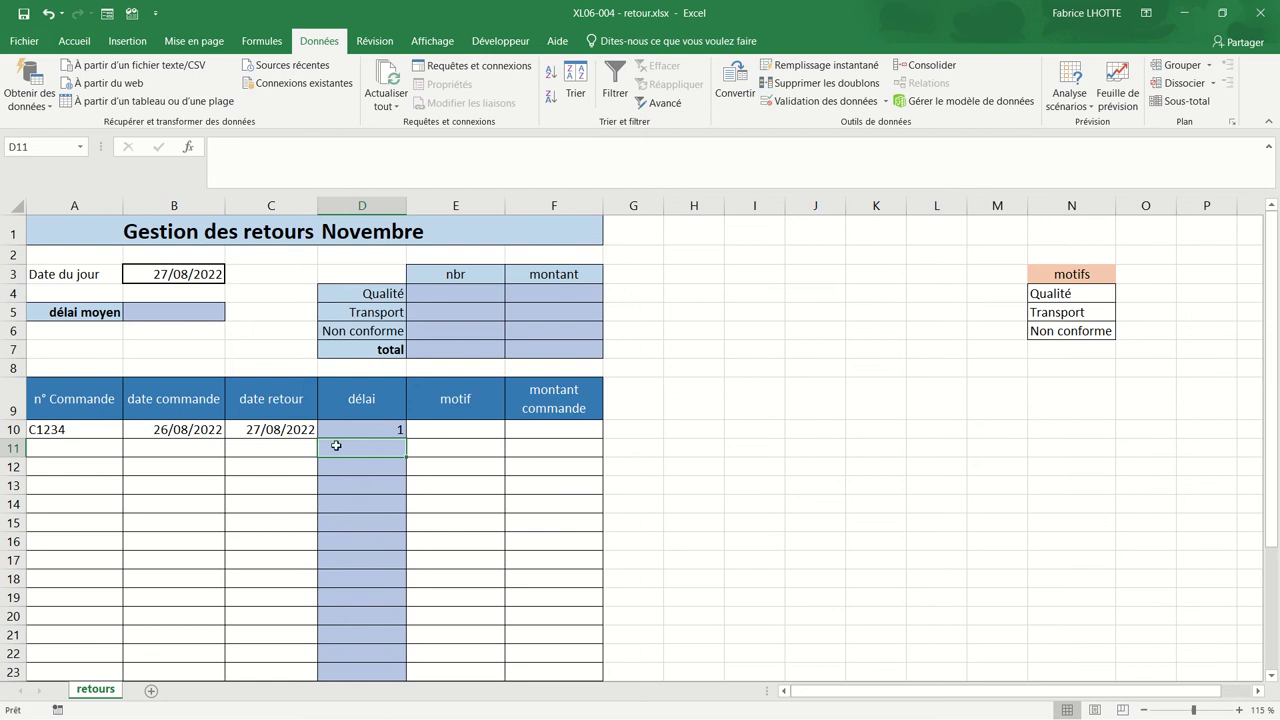
- Fill row 11 with order C2345, order date 18/08/2022 and return date 25/08/2022
{"action": "left_click", "coordinate": [84, 449]}
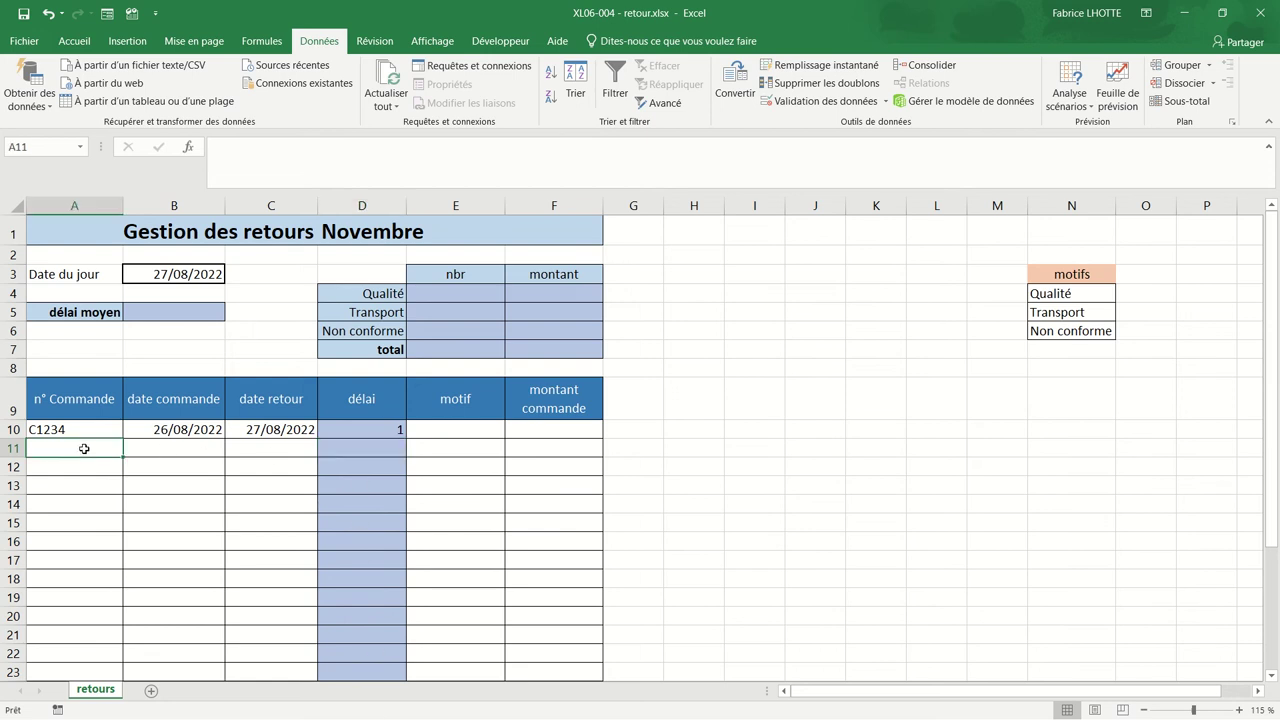
{"action": "type", "text": "C23"}
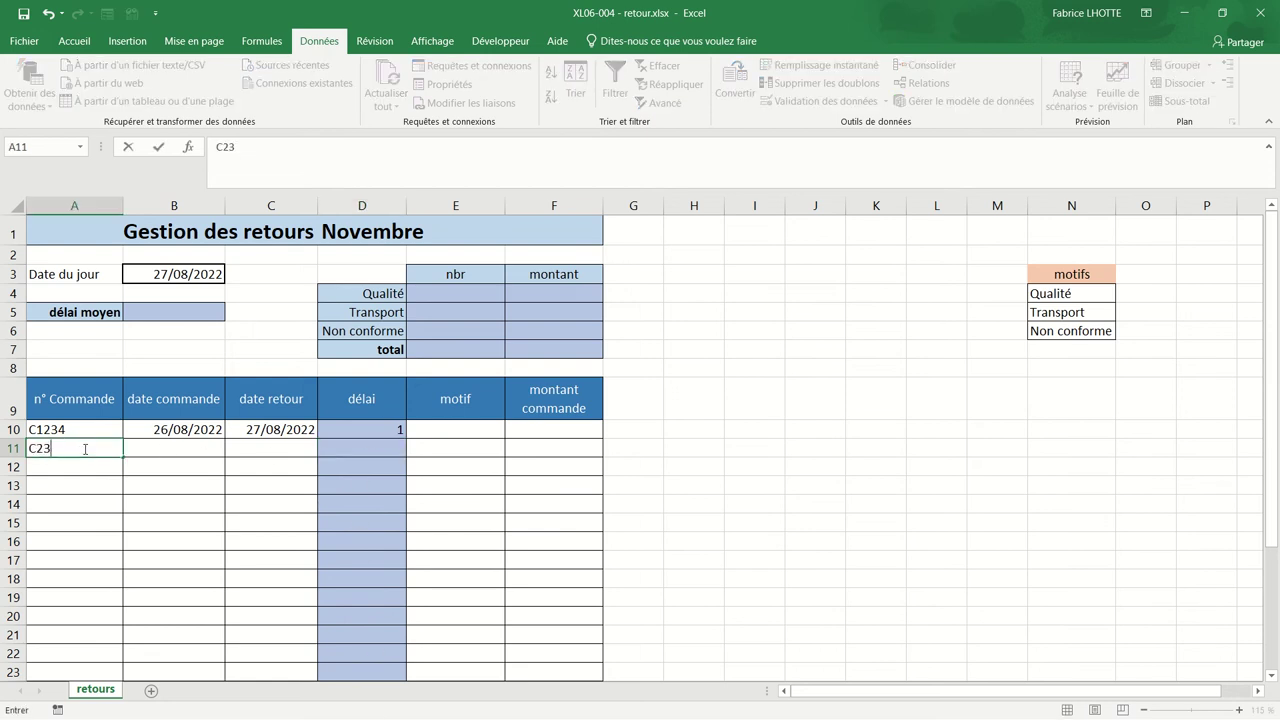
{"action": "type", "text": "45"}
{"action": "key", "text": "Tab"}
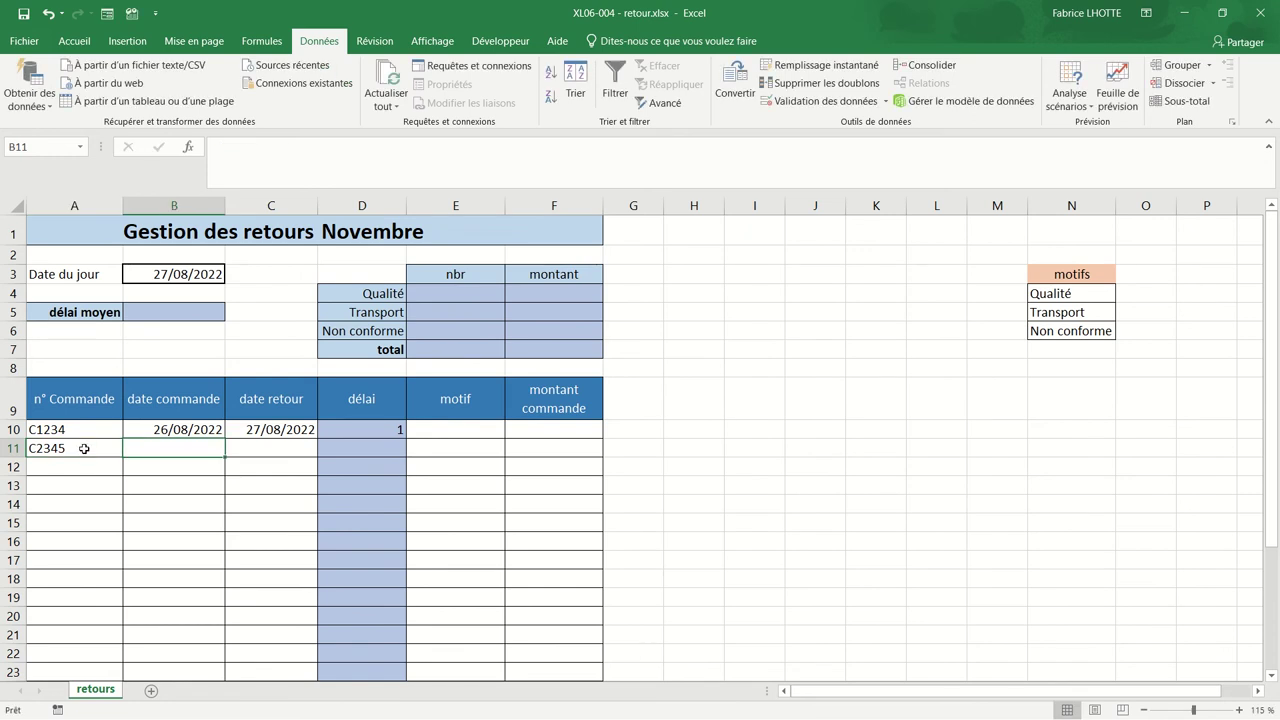
{"action": "type", "text": "1"}
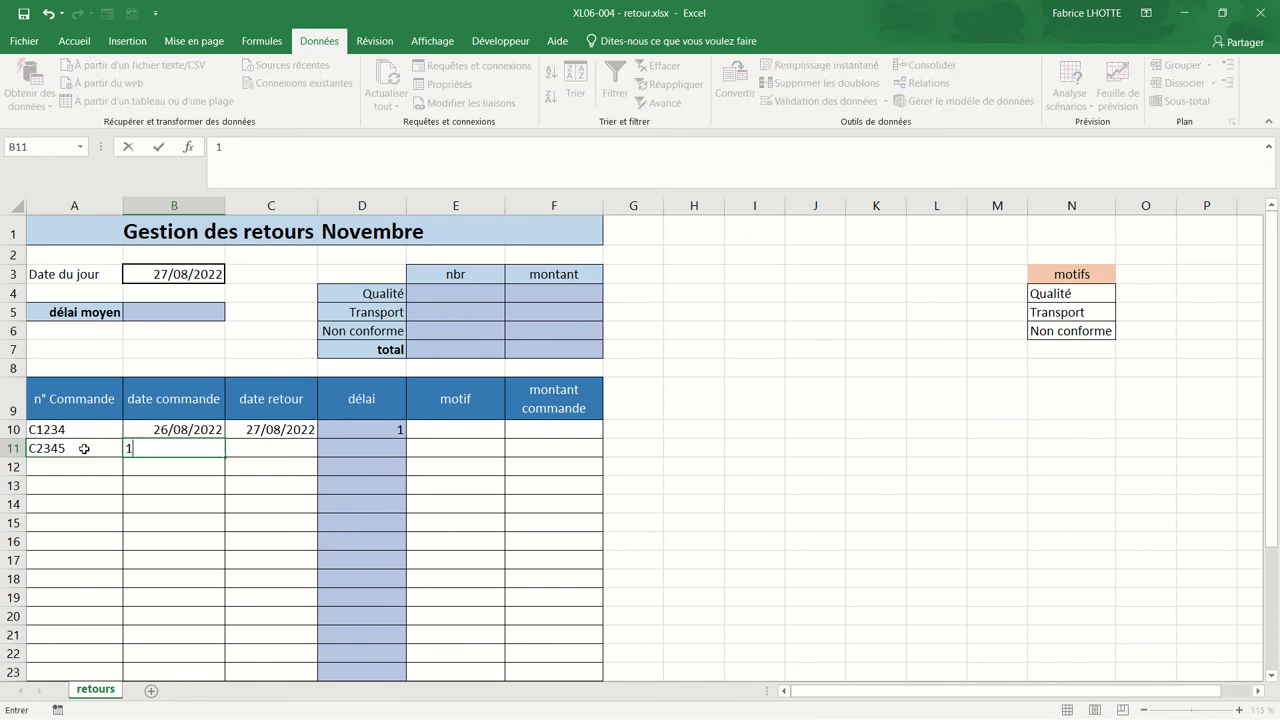
{"action": "type", "text": "8/08/"}
{"action": "type", "text": "202"}
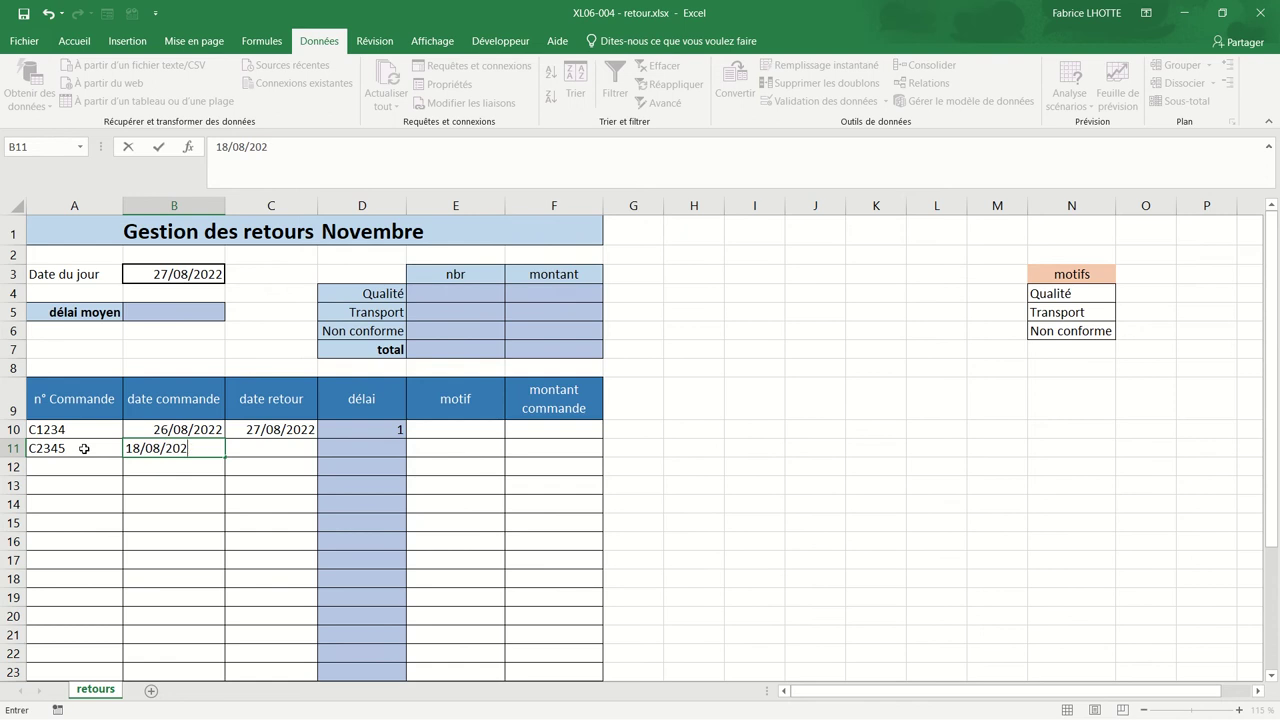
{"action": "type", "text": "2"}
{"action": "key", "text": "Tab"}
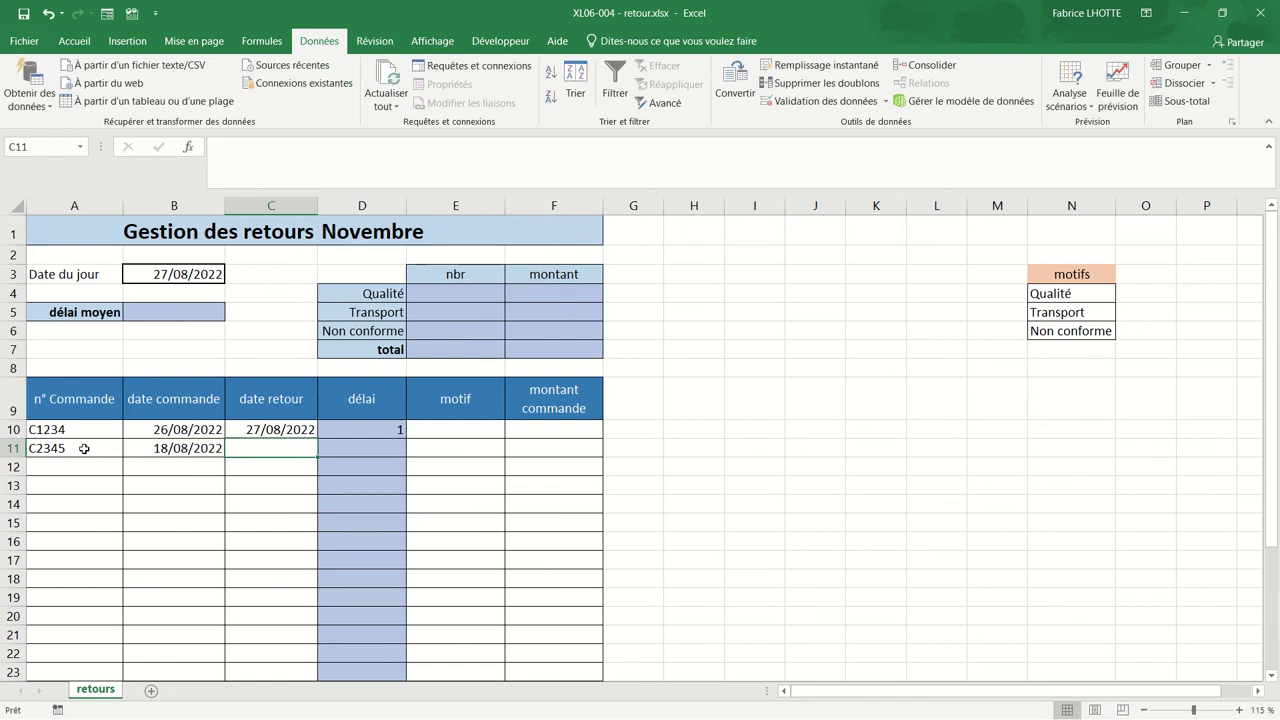
{"action": "type", "text": "25/"}
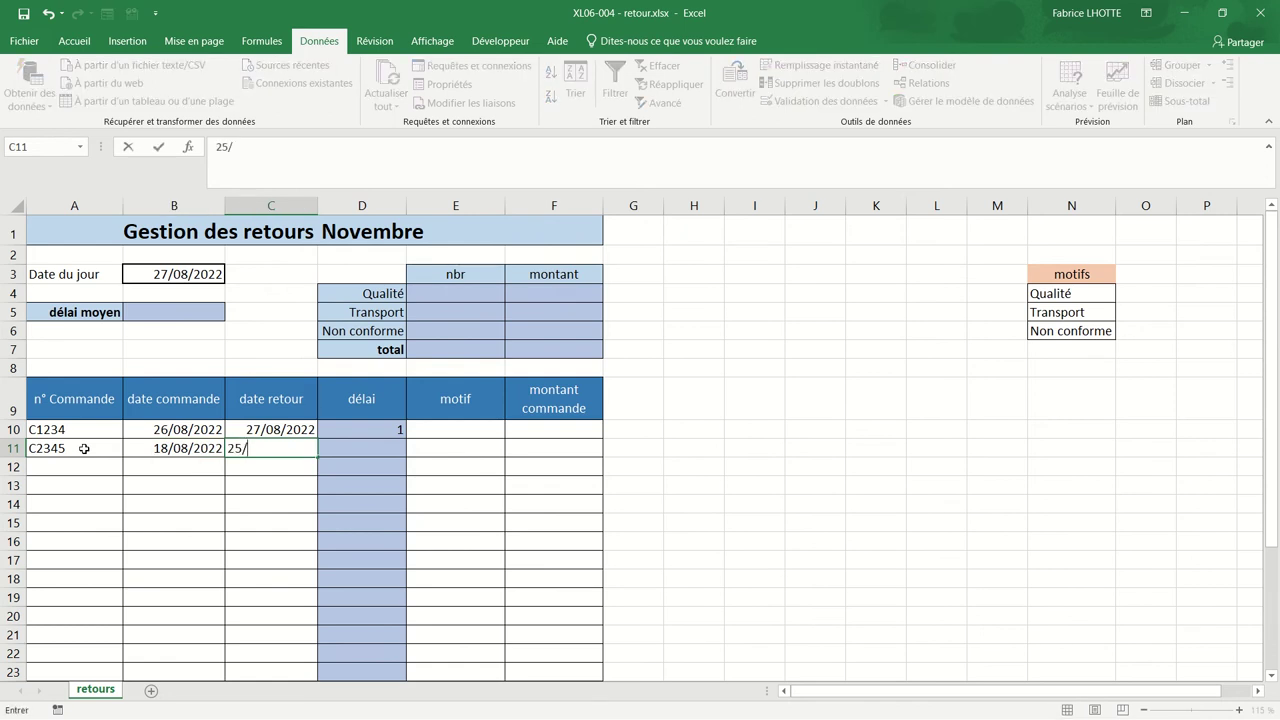
{"action": "type", "text": "08/2022"}
{"action": "key", "text": "Return"}
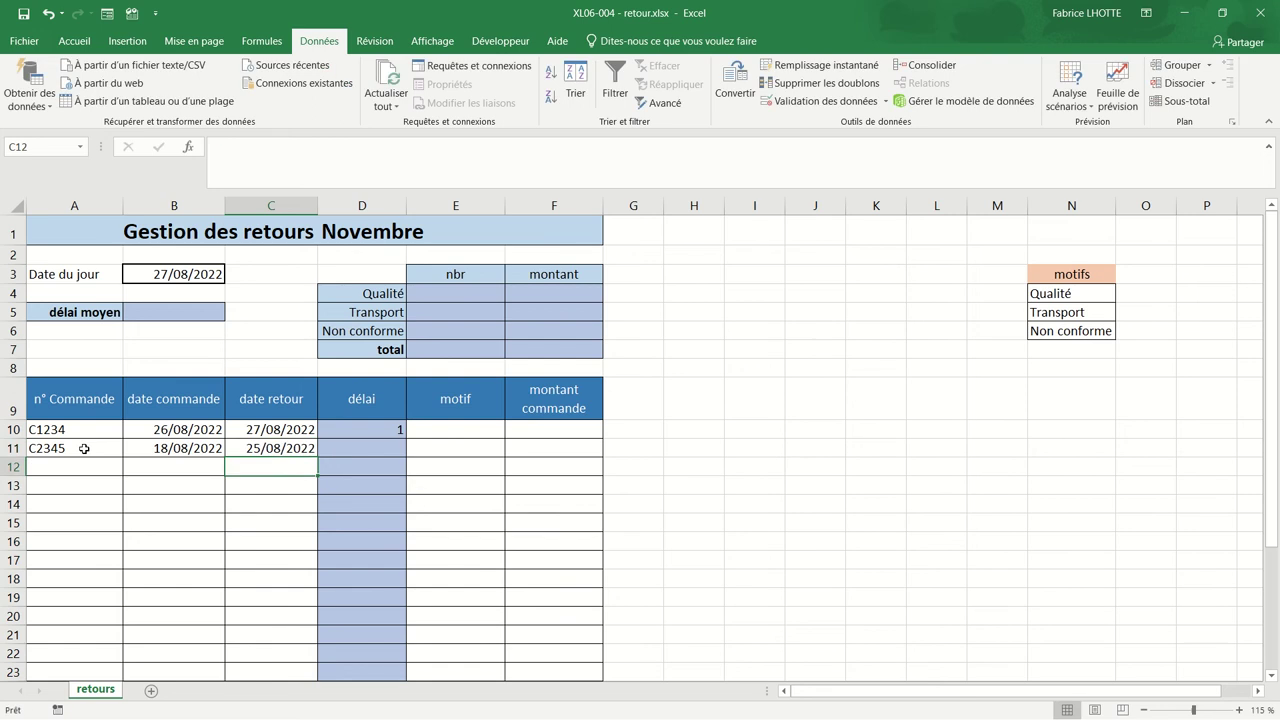
{"action": "left_click", "coordinate": [349, 431]}
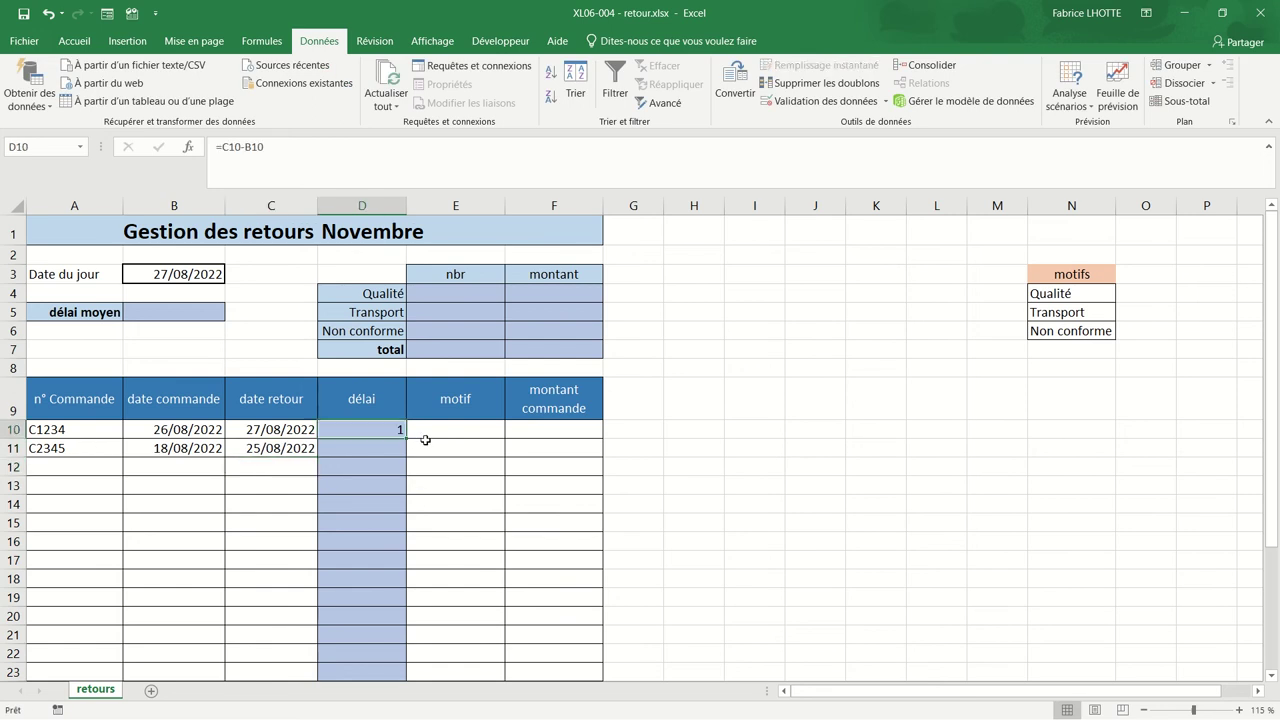
- Fill the delay formula down to D34 and enter =MOYENNE(D10:D34) in B5, showing 0,3
{"action": "mouse_move", "coordinate": [407, 438]}
{"action": "left_mouse_down"}
{"action": "mouse_move", "coordinate": [384, 716]}
{"action": "mouse_move", "coordinate": [383, 659]}
{"action": "left_mouse_up"}
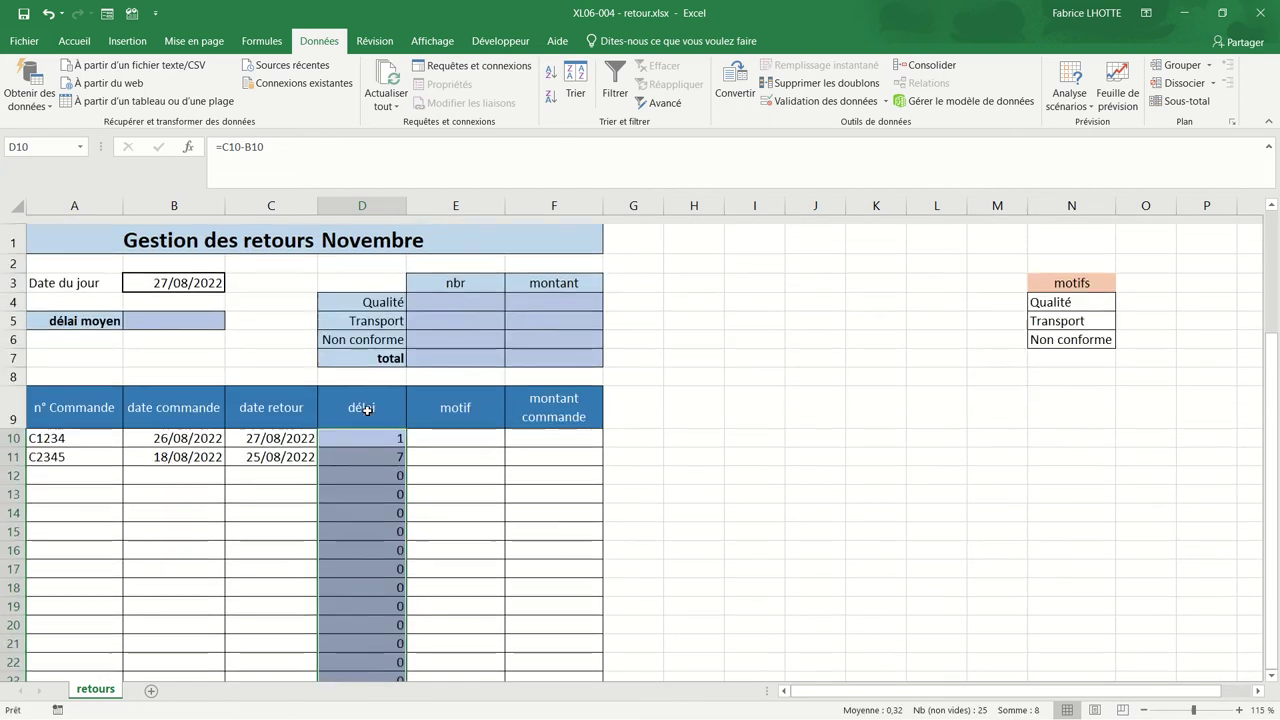
{"action": "scroll", "coordinate": [366, 400], "scroll_direction": "up", "scroll_amount": 4}
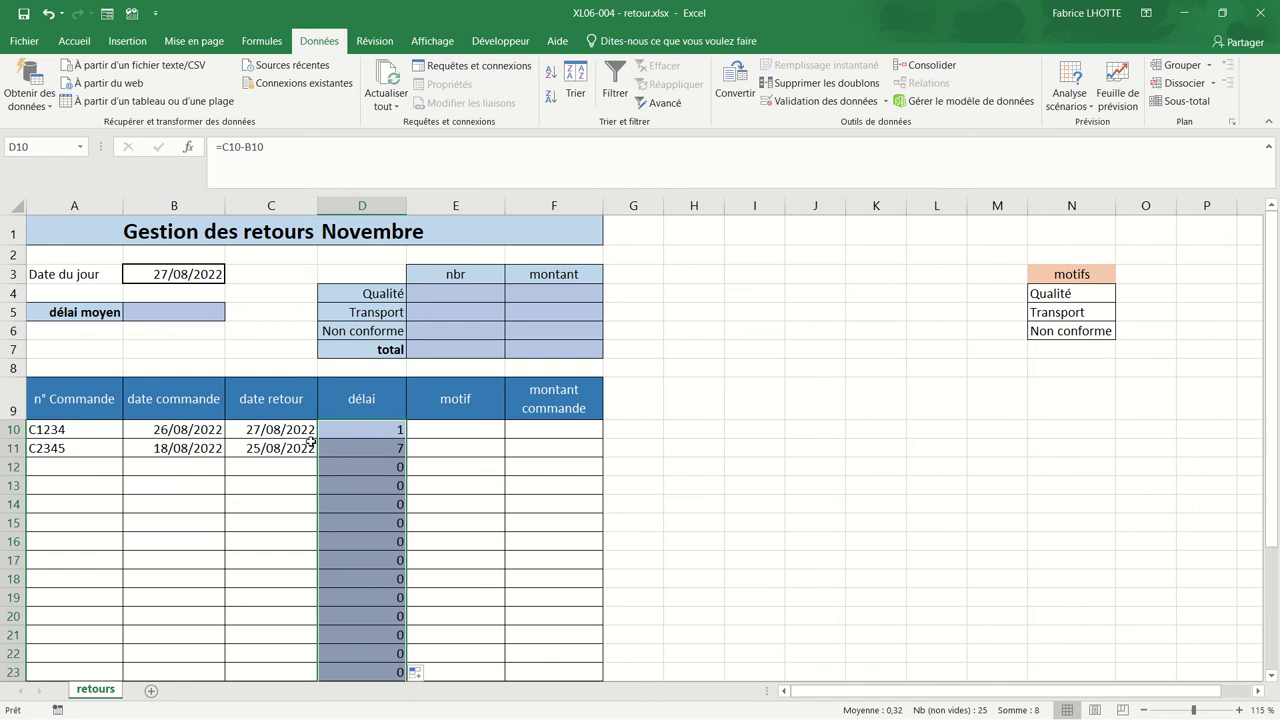
{"action": "left_click", "coordinate": [175, 313]}
{"action": "type", "text": "=mo"}
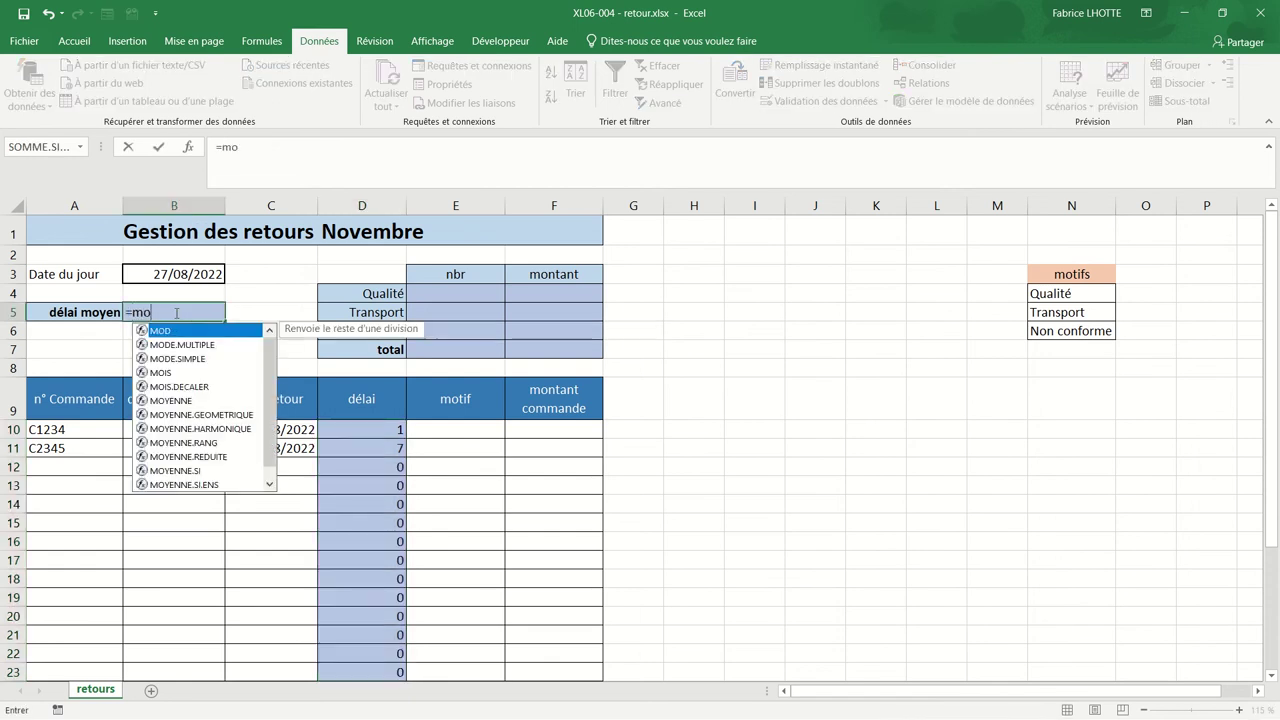
{"action": "type", "text": "yenne"}
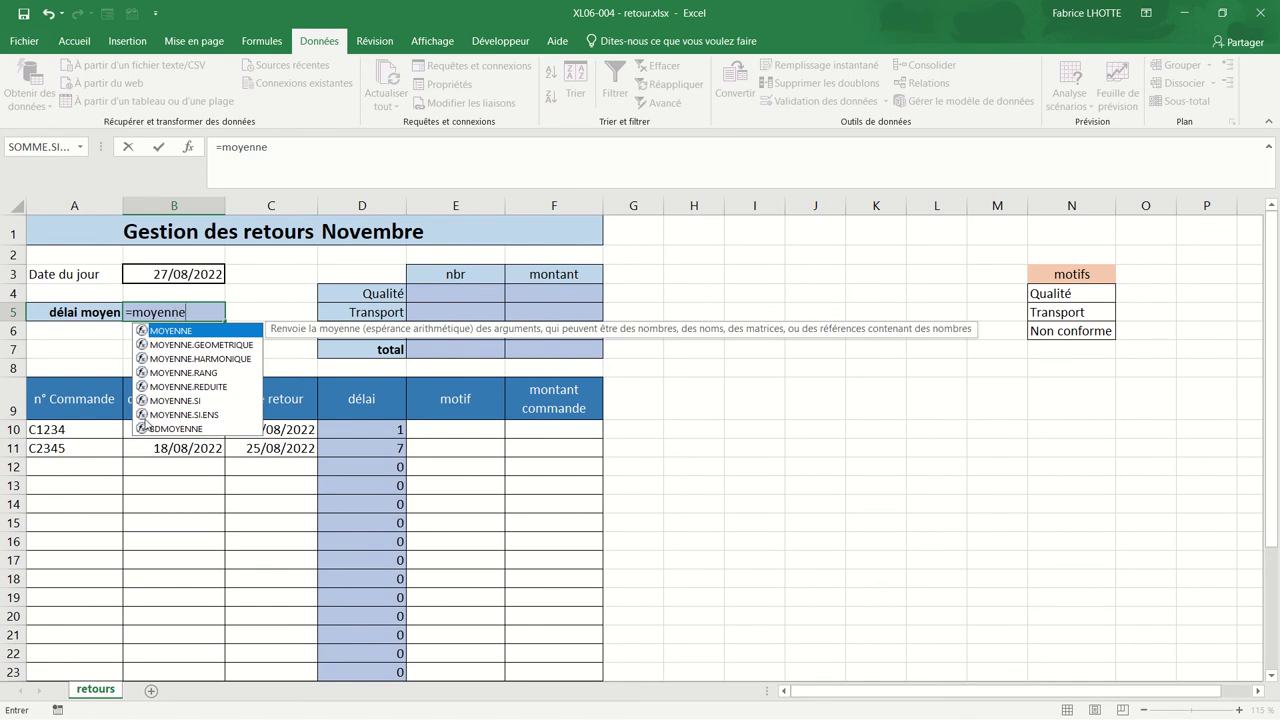
{"action": "type", "text": "("}
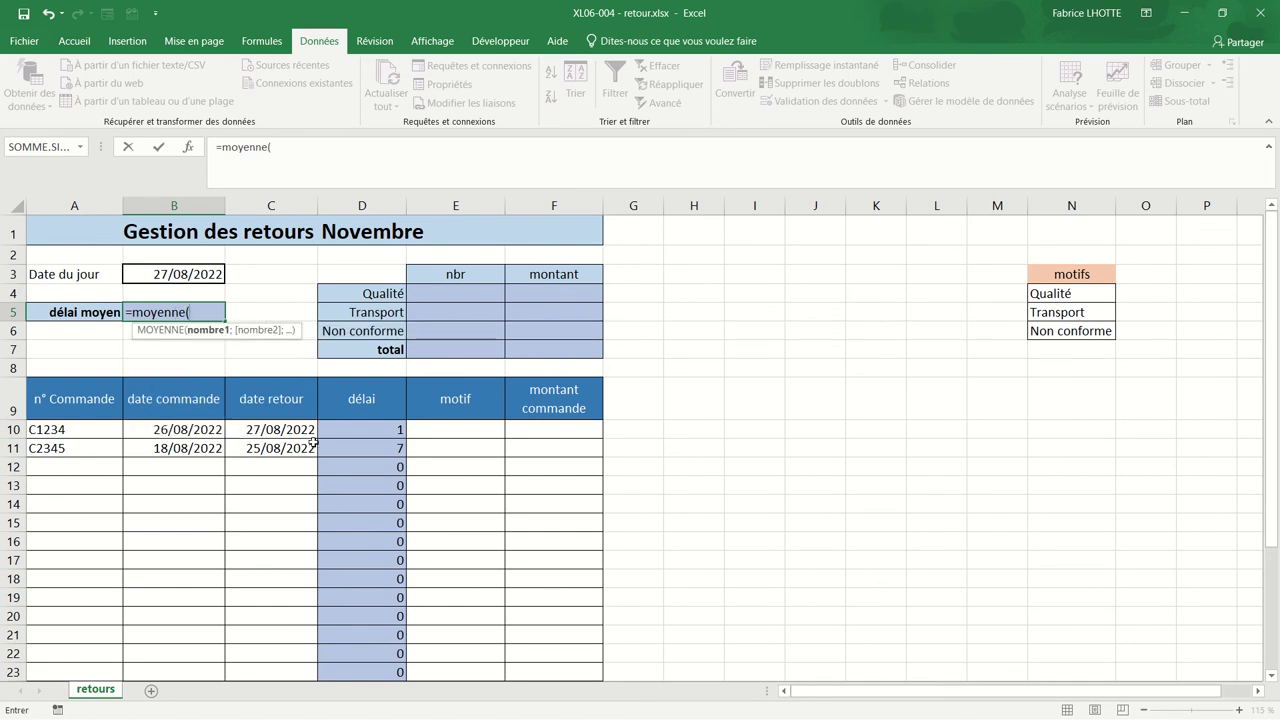
{"action": "mouse_move", "coordinate": [333, 429]}
{"action": "left_mouse_down"}
{"action": "mouse_move", "coordinate": [337, 716]}
{"action": "mouse_move", "coordinate": [344, 664]}
{"action": "left_mouse_up"}
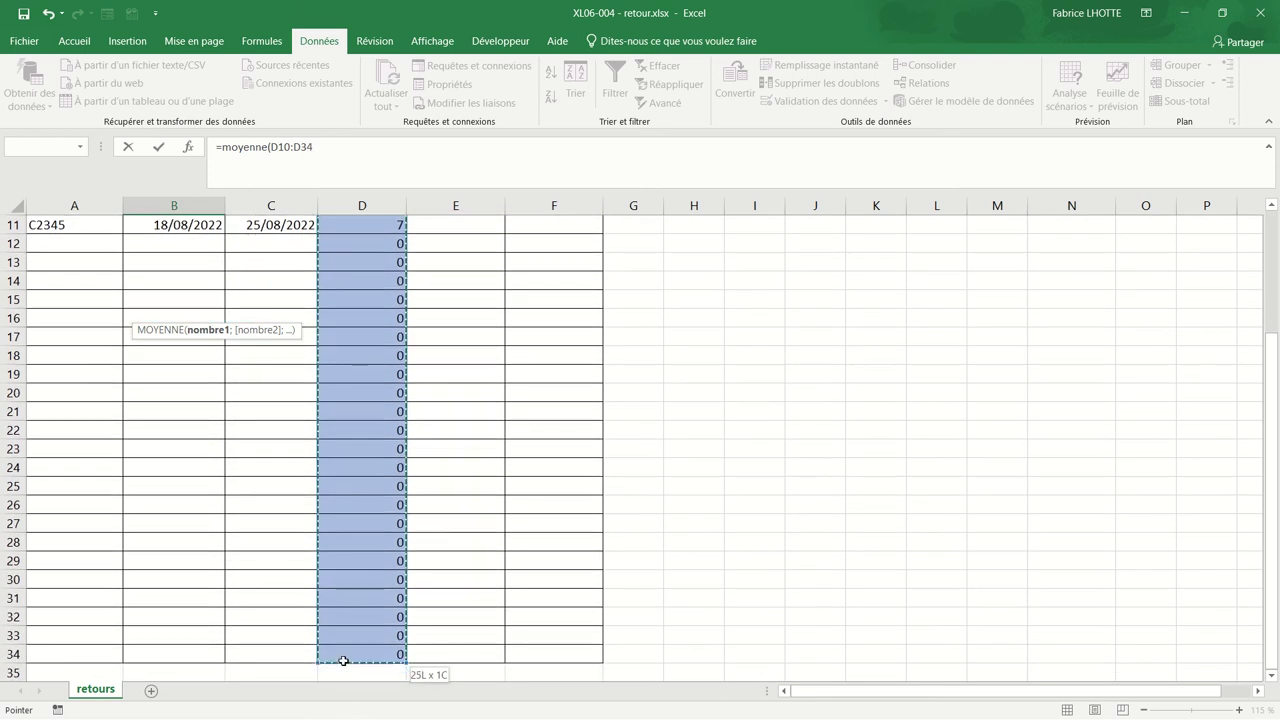
{"action": "type", "text": ")"}
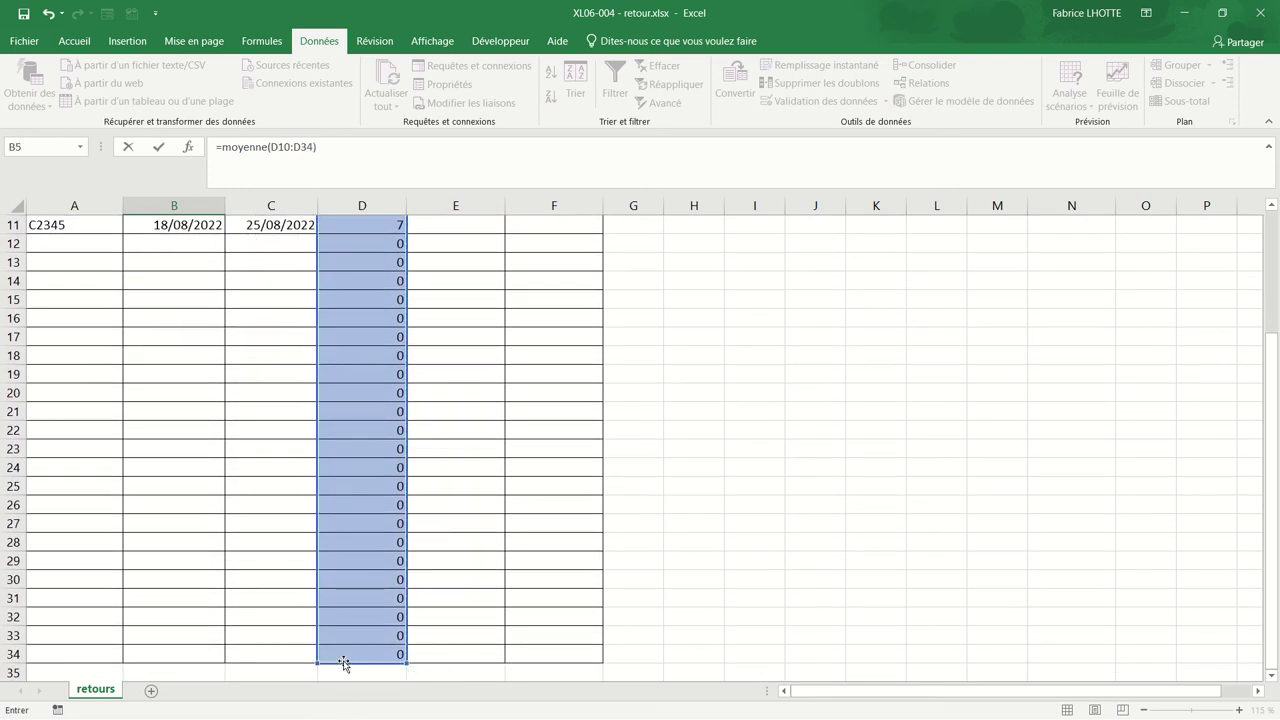
{"action": "key", "text": "Return"}
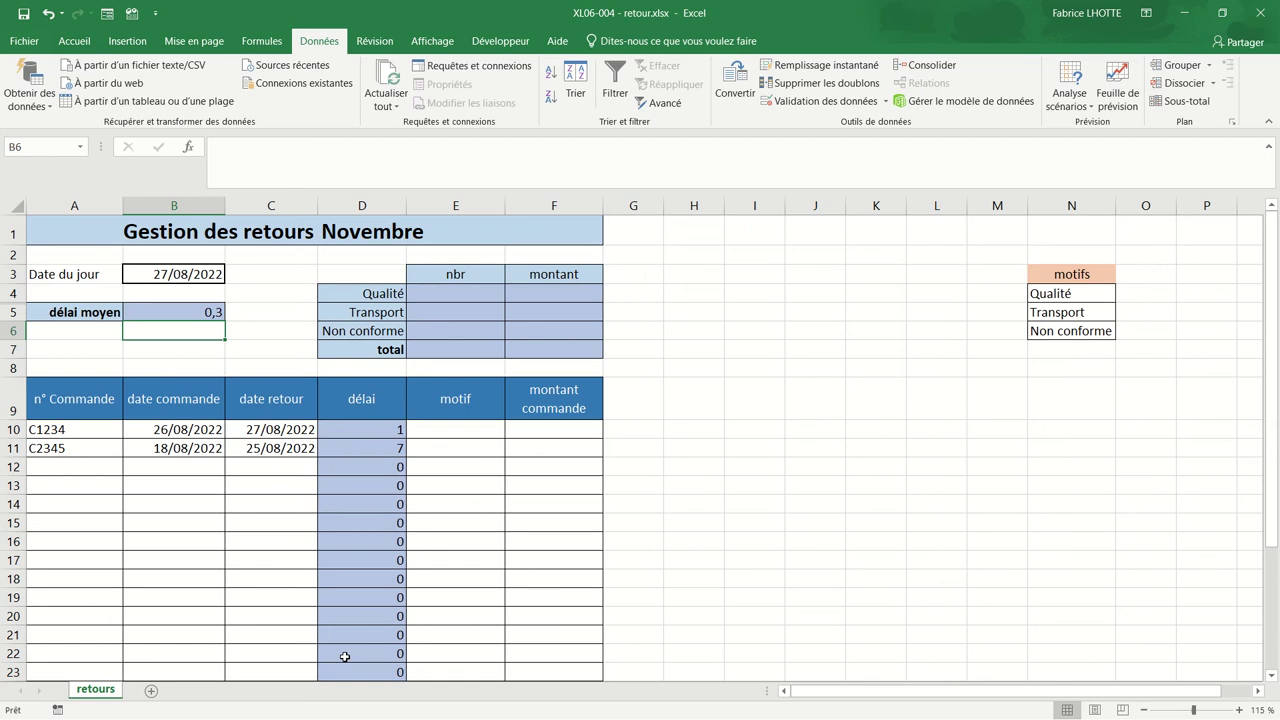
- Rewrite D10 as =SI(ESTVIDE(C10);"";C10-B10) so it stays blank without a return date
{"action": "left_click", "coordinate": [362, 425]}
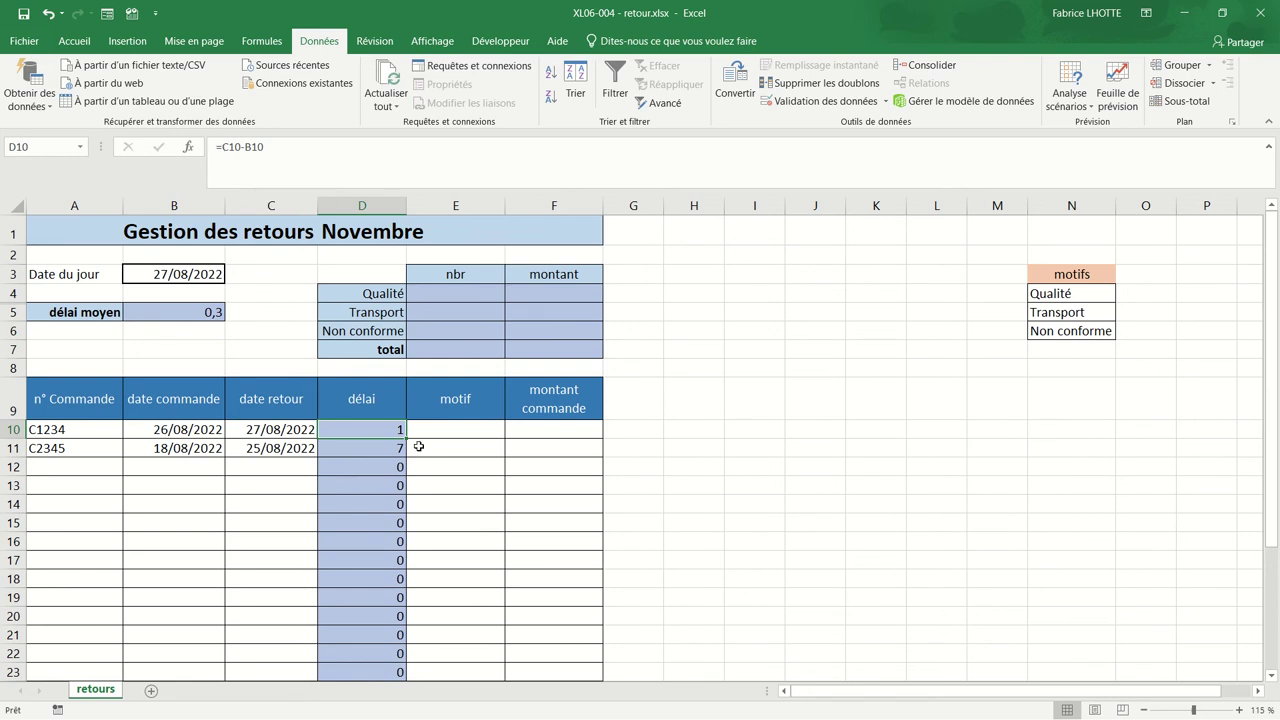
{"action": "double_click", "coordinate": [391, 430]}
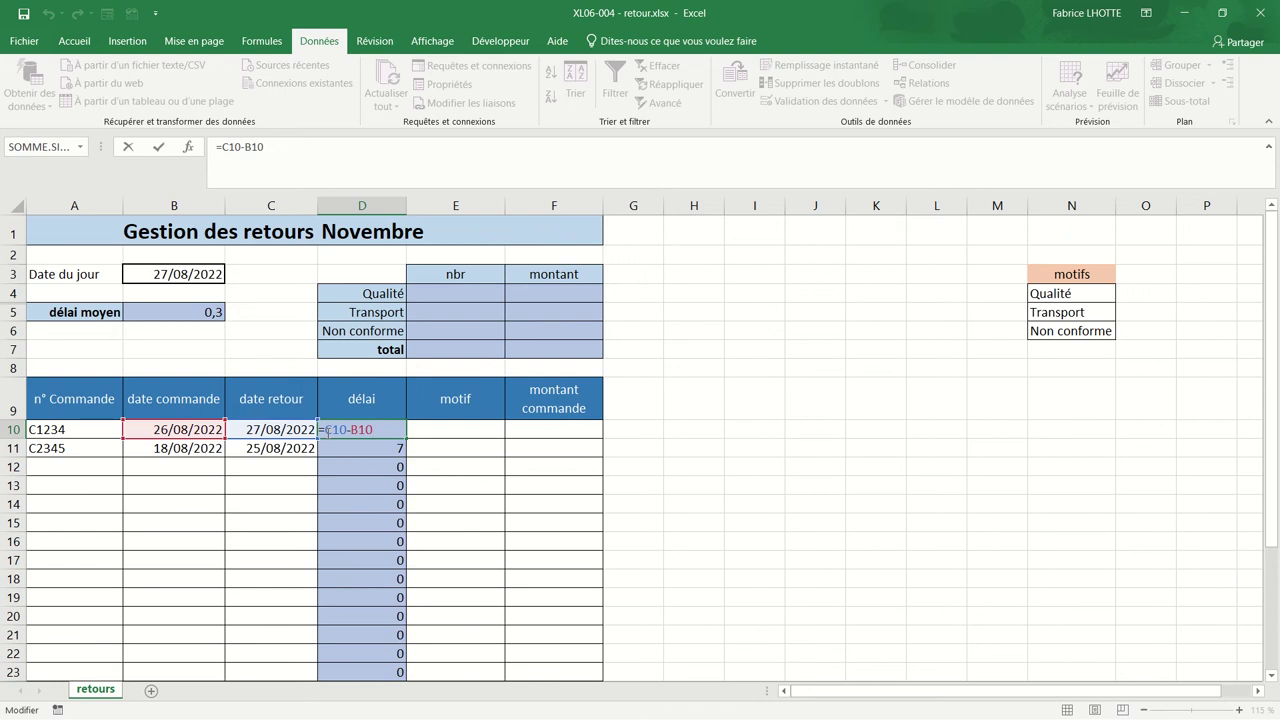
{"action": "type", "text": "si(estv"}
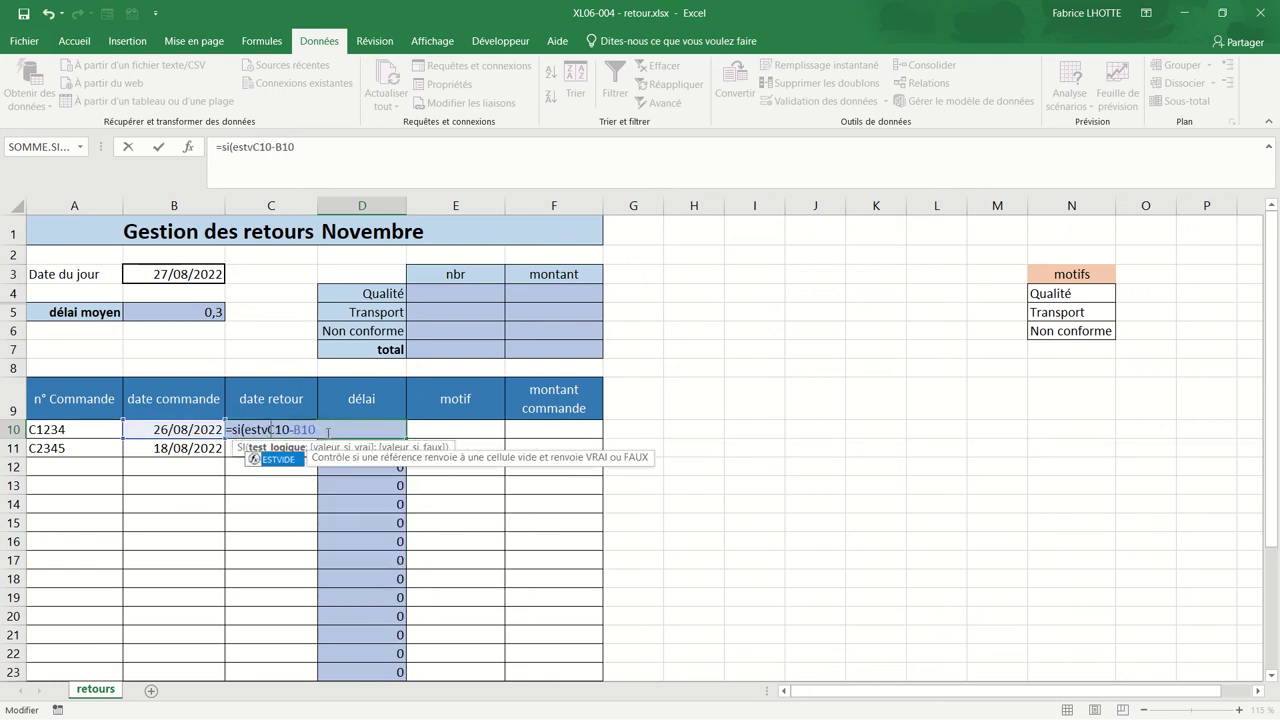
{"action": "type", "text": "ide("}
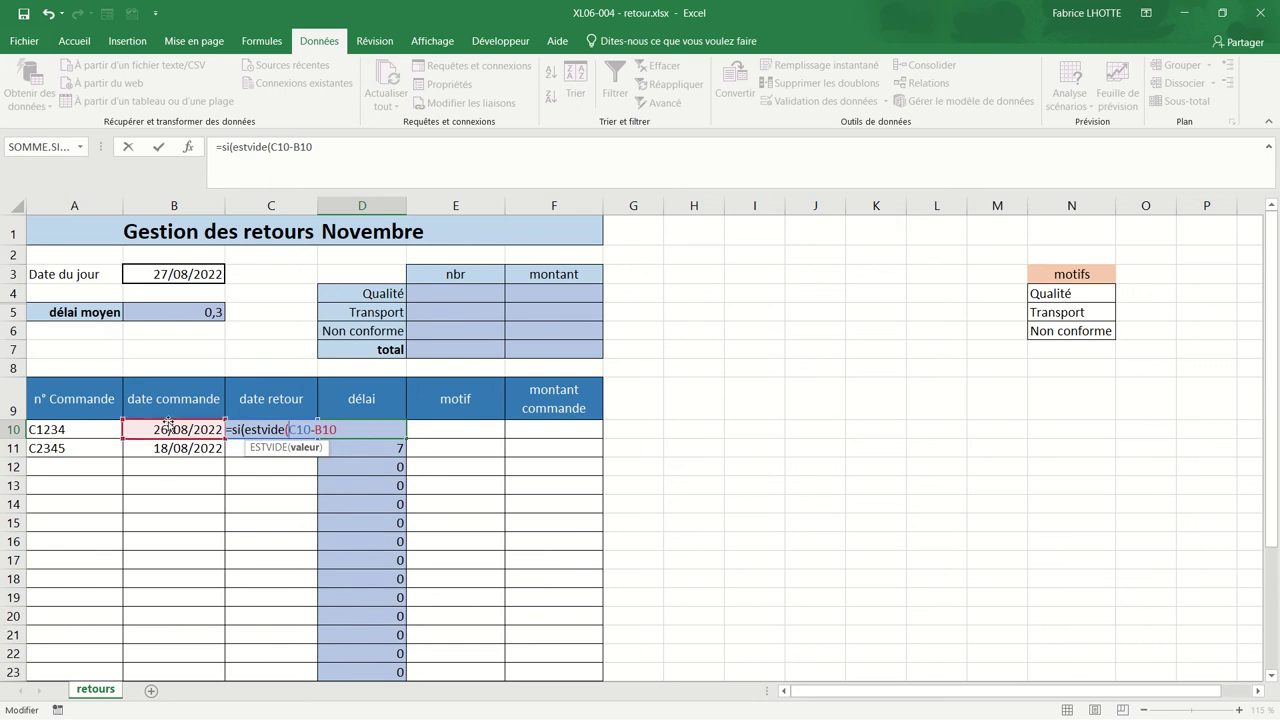
{"action": "left_click", "coordinate": [168, 426]}
{"action": "key", "text": "Right"}
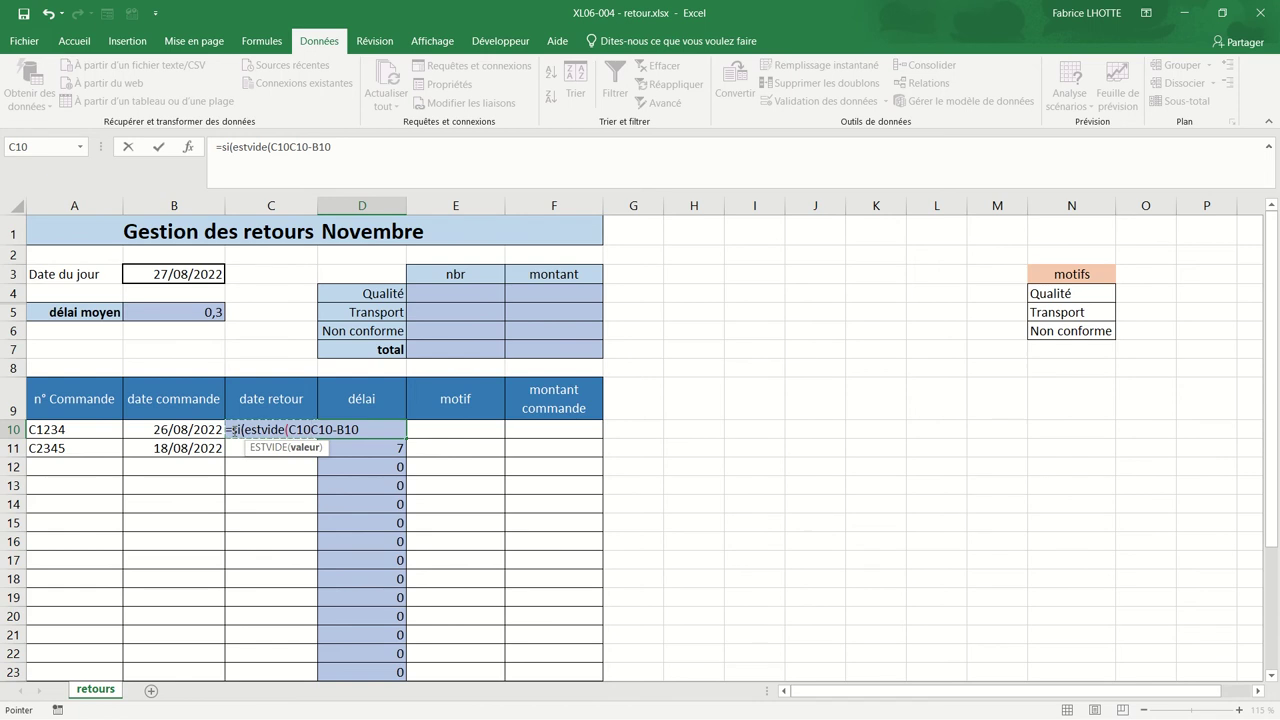
{"action": "type", "text": ")"}
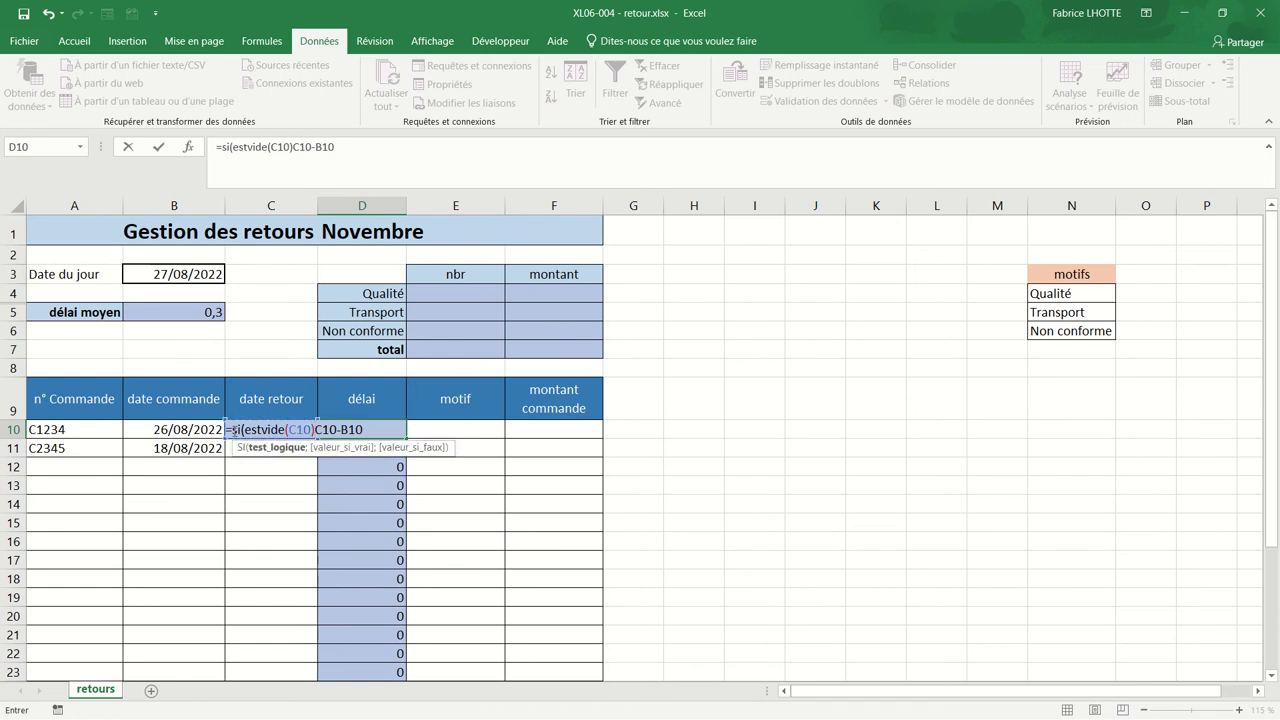
{"action": "type", "text": ";\"\""}
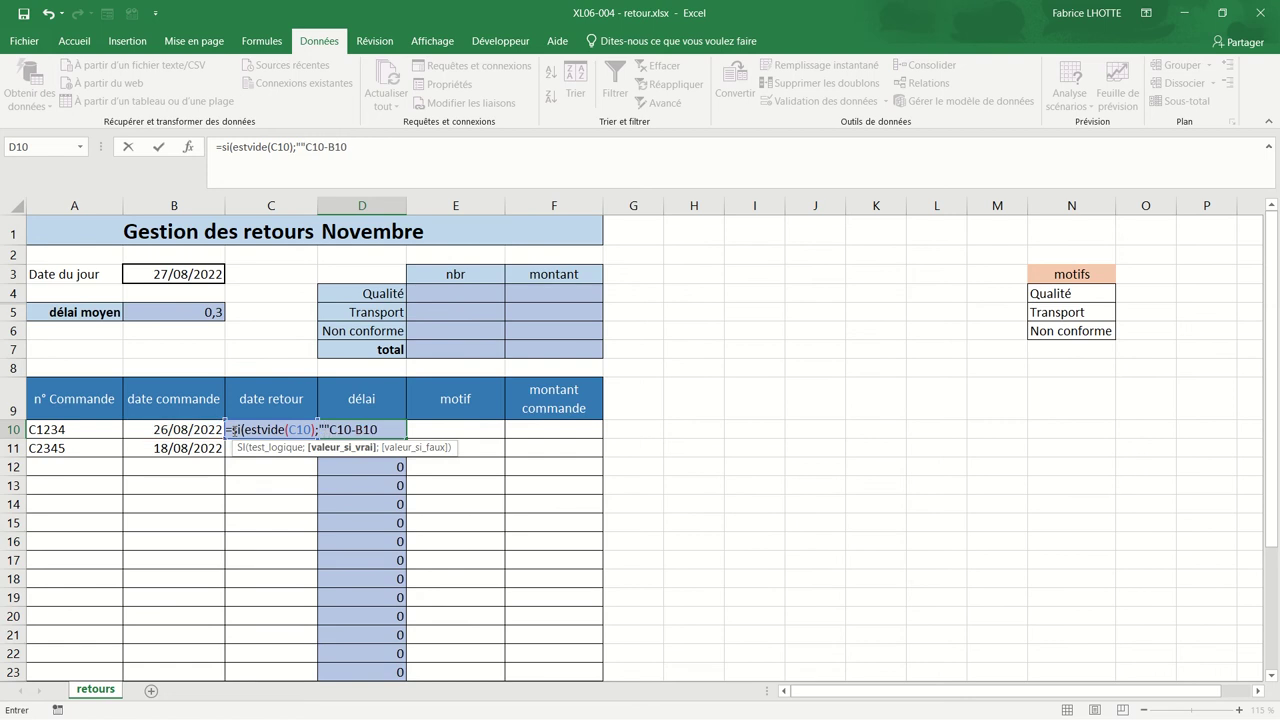
{"action": "type", "text": ";"}
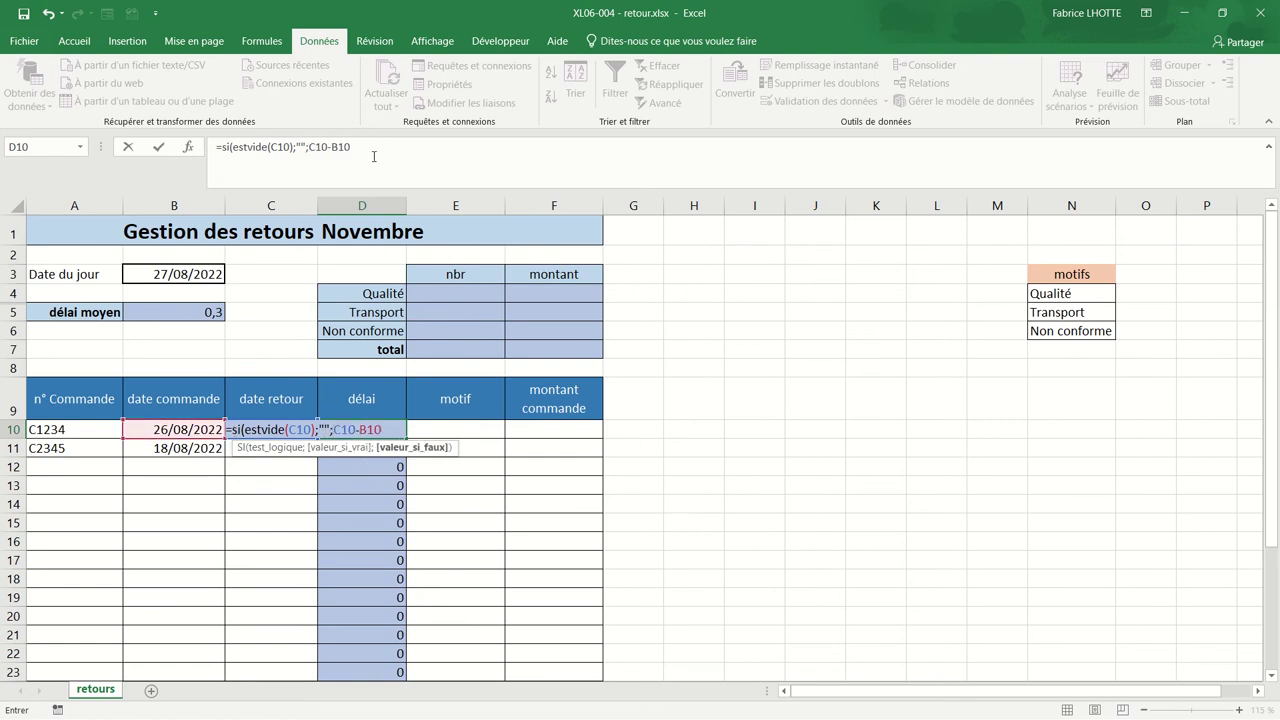
{"action": "left_click", "coordinate": [372, 153]}
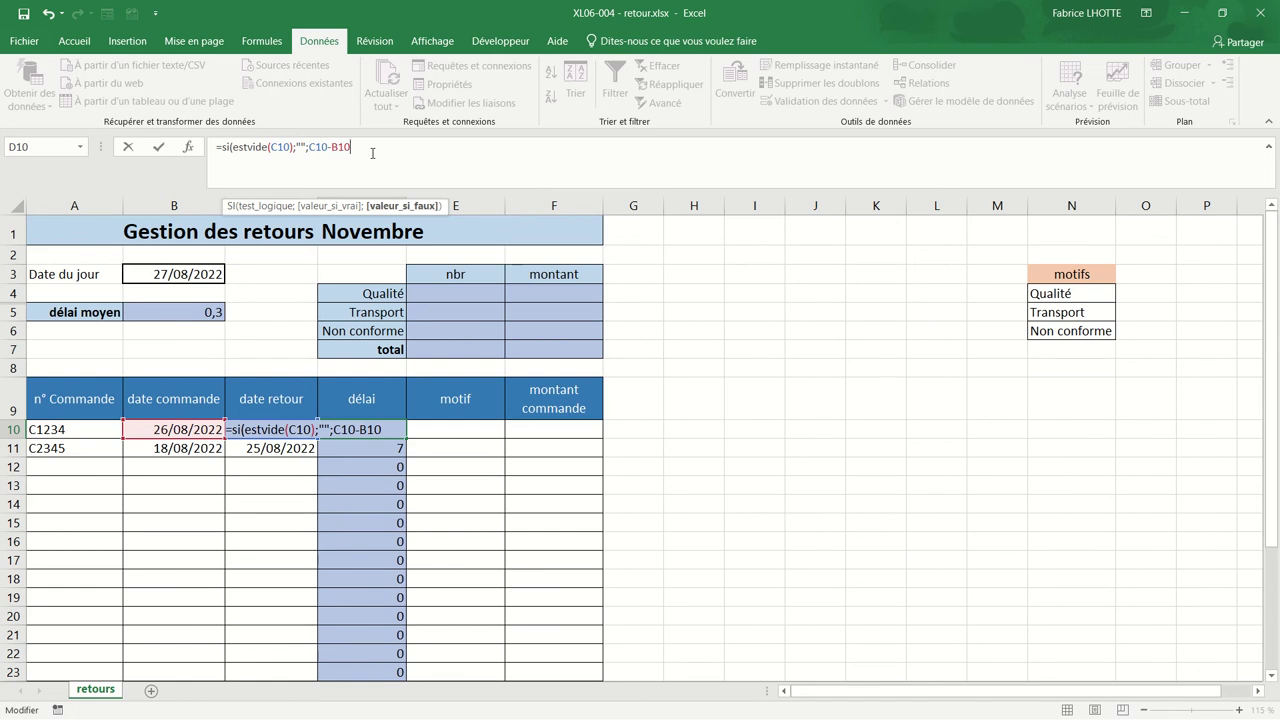
{"action": "type", "text": ")"}
{"action": "key", "text": "Return"}
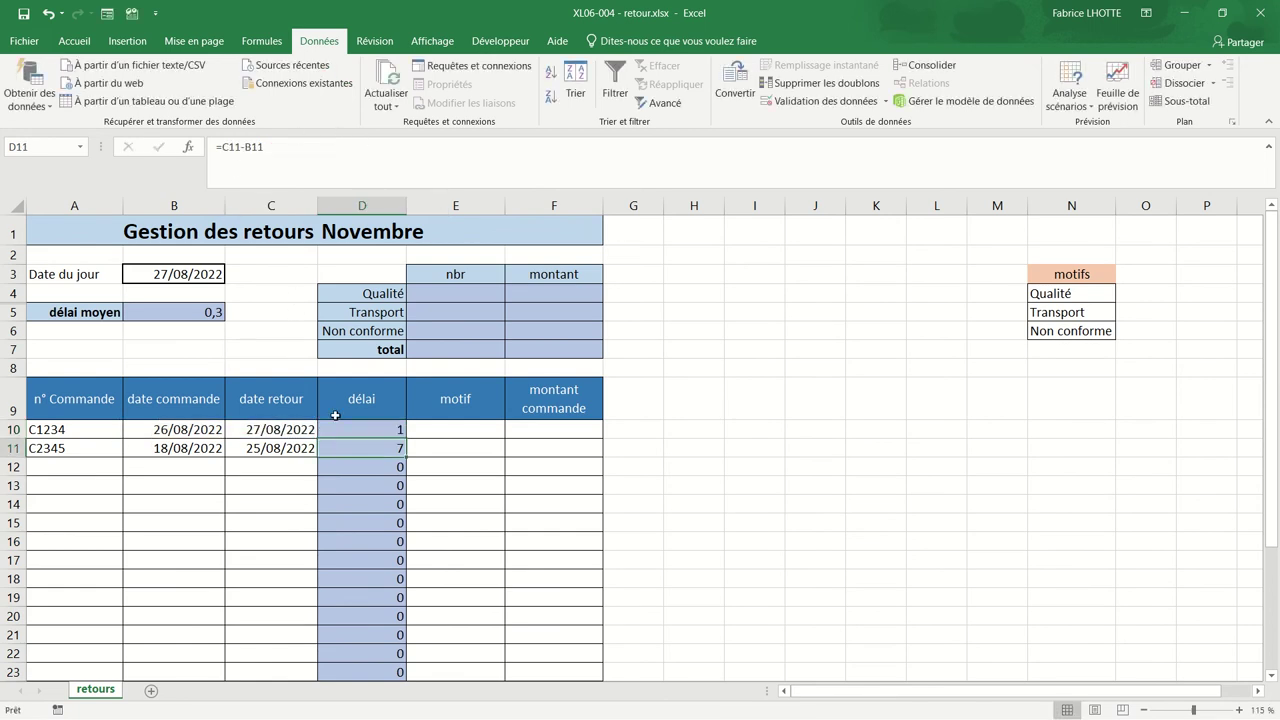
- Copy D10's blank-safe delay formula down to D34, so délai moyen becomes 4,0
{"action": "left_click", "coordinate": [364, 429]}
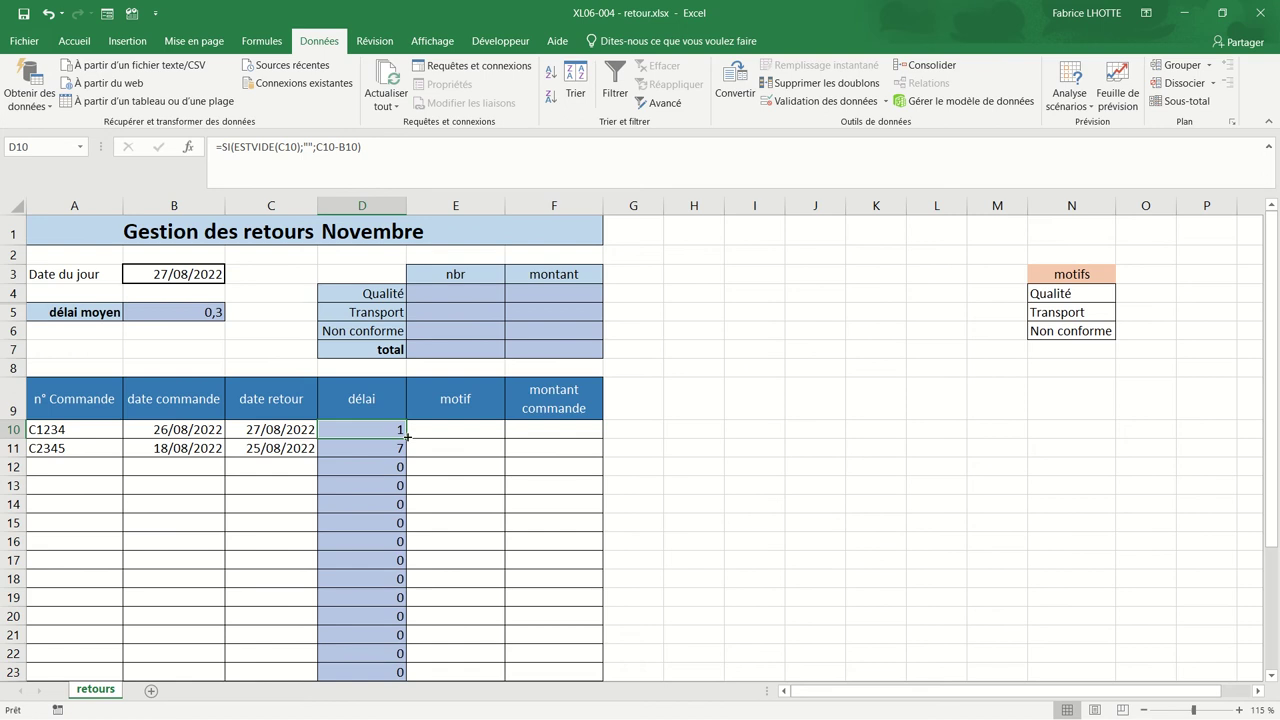
{"action": "left_click_drag", "start_coordinate": [407, 437], "coordinate": [399, 716]}
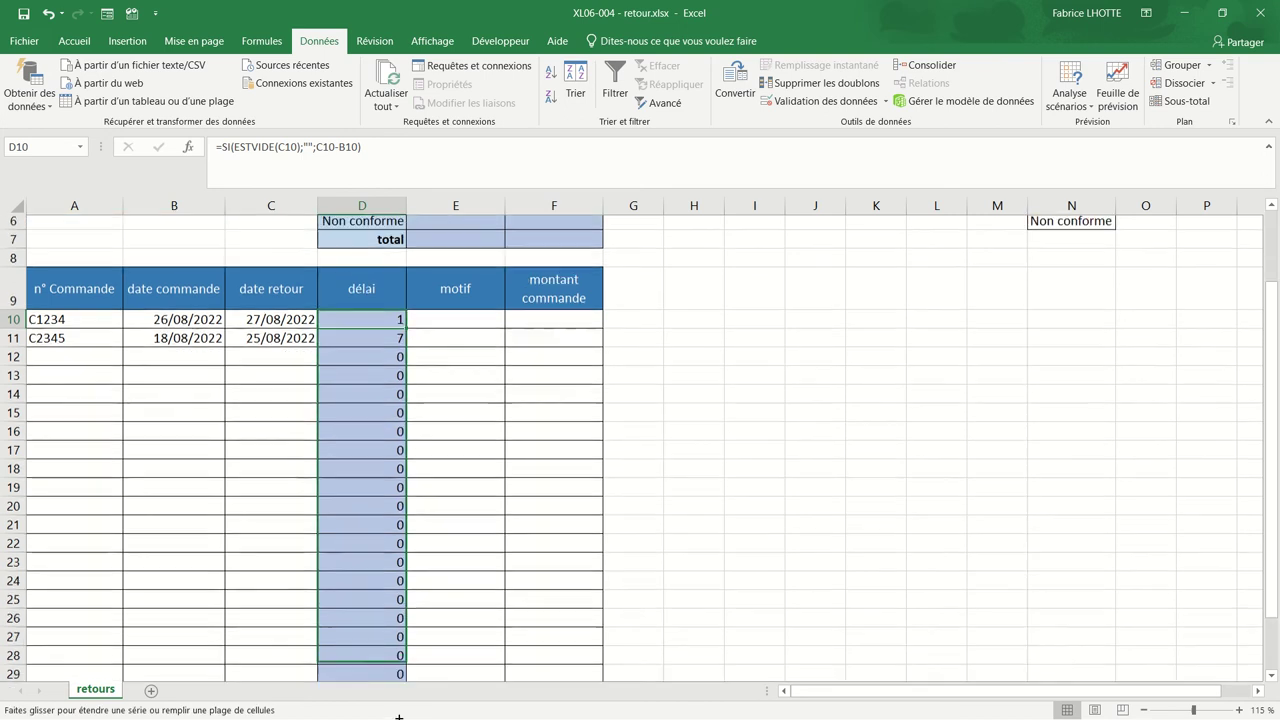
{"action": "left_click_drag", "start_coordinate": [399, 716], "coordinate": [399, 589]}
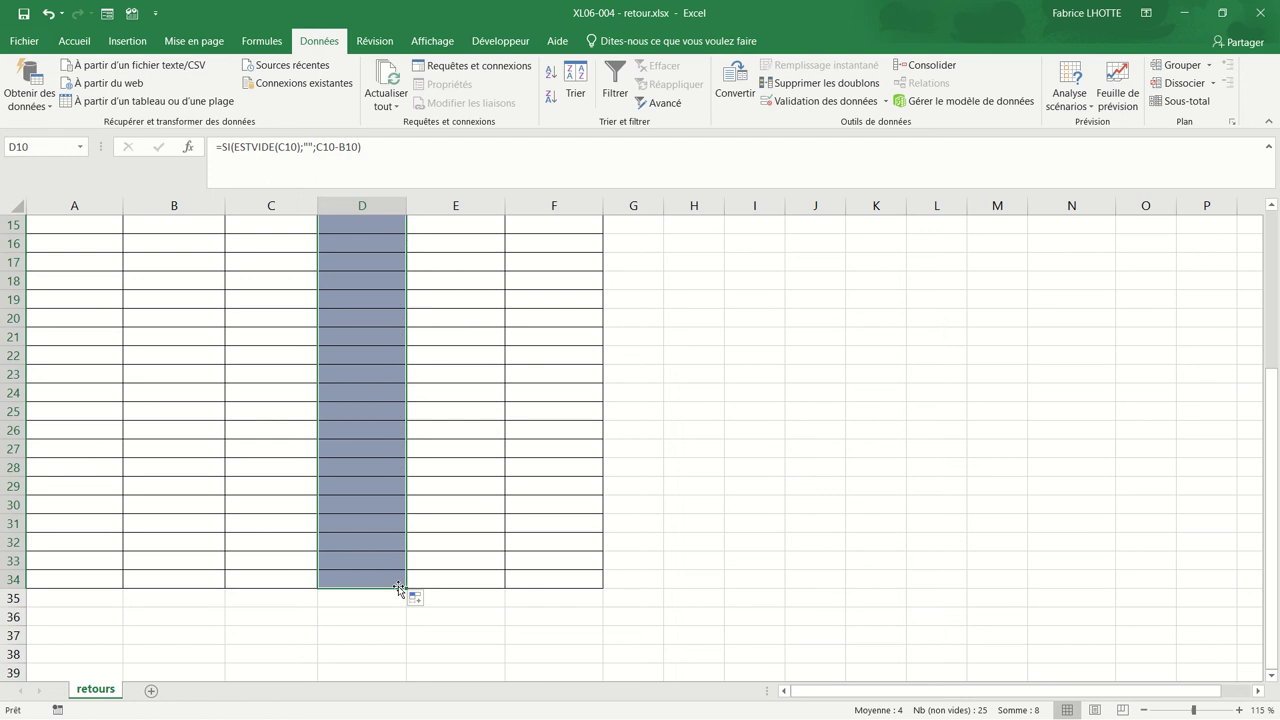
{"action": "scroll", "coordinate": [366, 423], "scroll_direction": "up", "scroll_amount": 5}
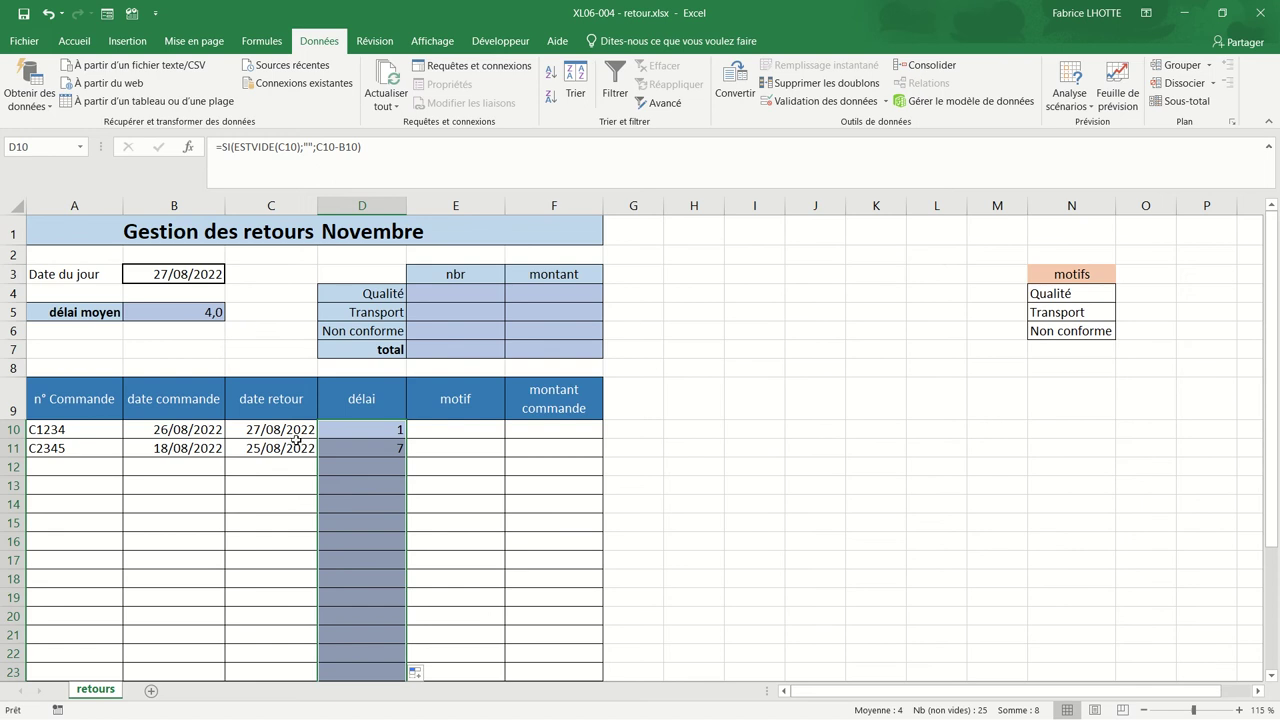
- Choose Qualité from the reason drop-downs in E10 (C1234) and E11 (C2345)
{"action": "left_click", "coordinate": [453, 424]}
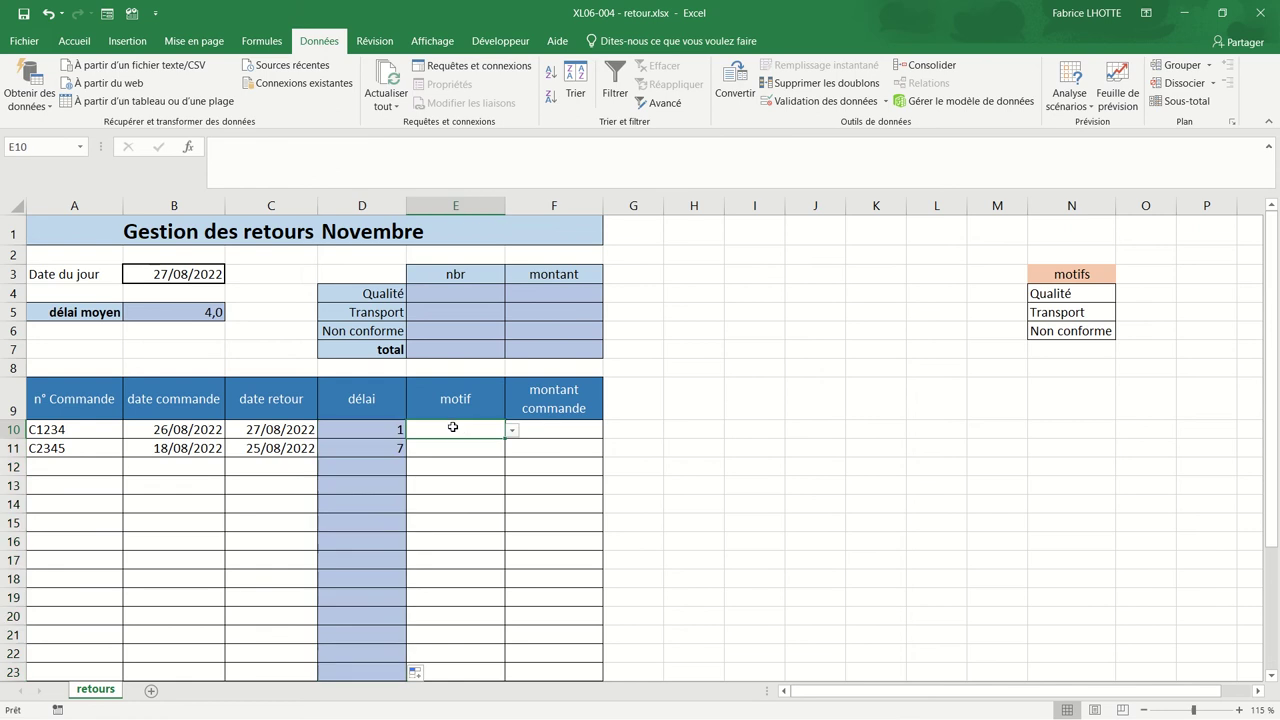
{"action": "left_click", "coordinate": [512, 432]}
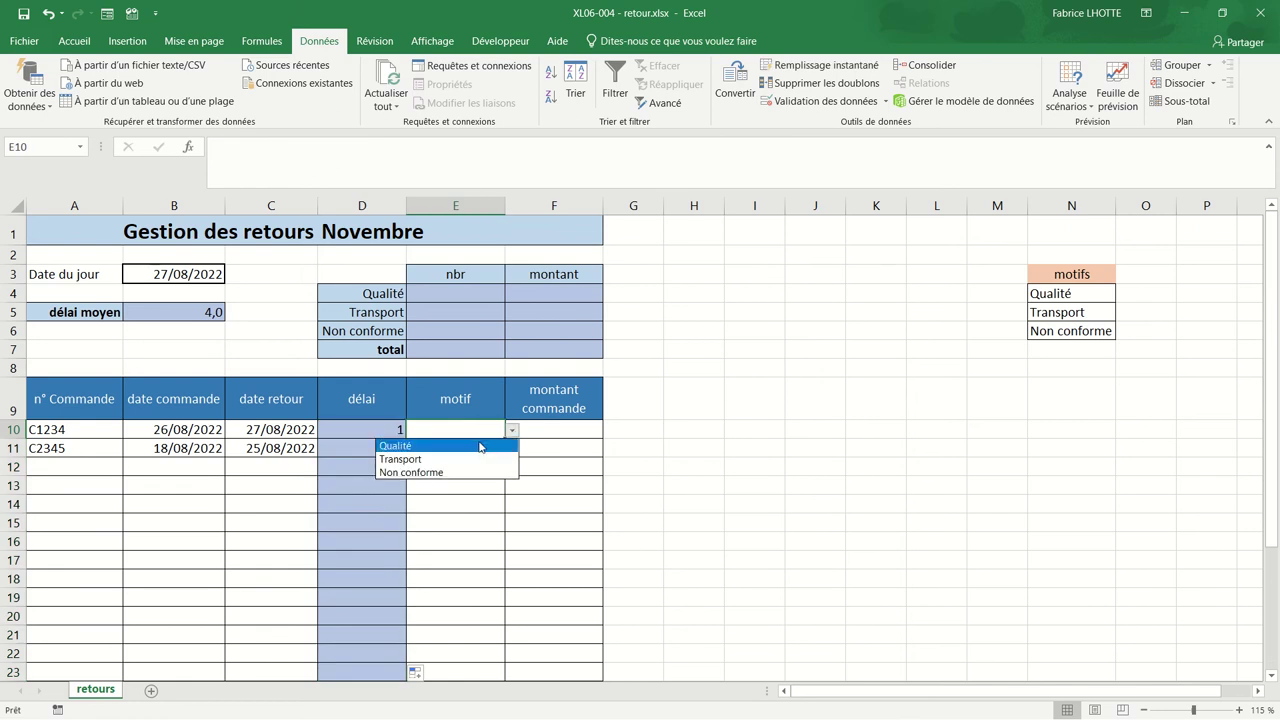
{"action": "left_click", "coordinate": [478, 444]}
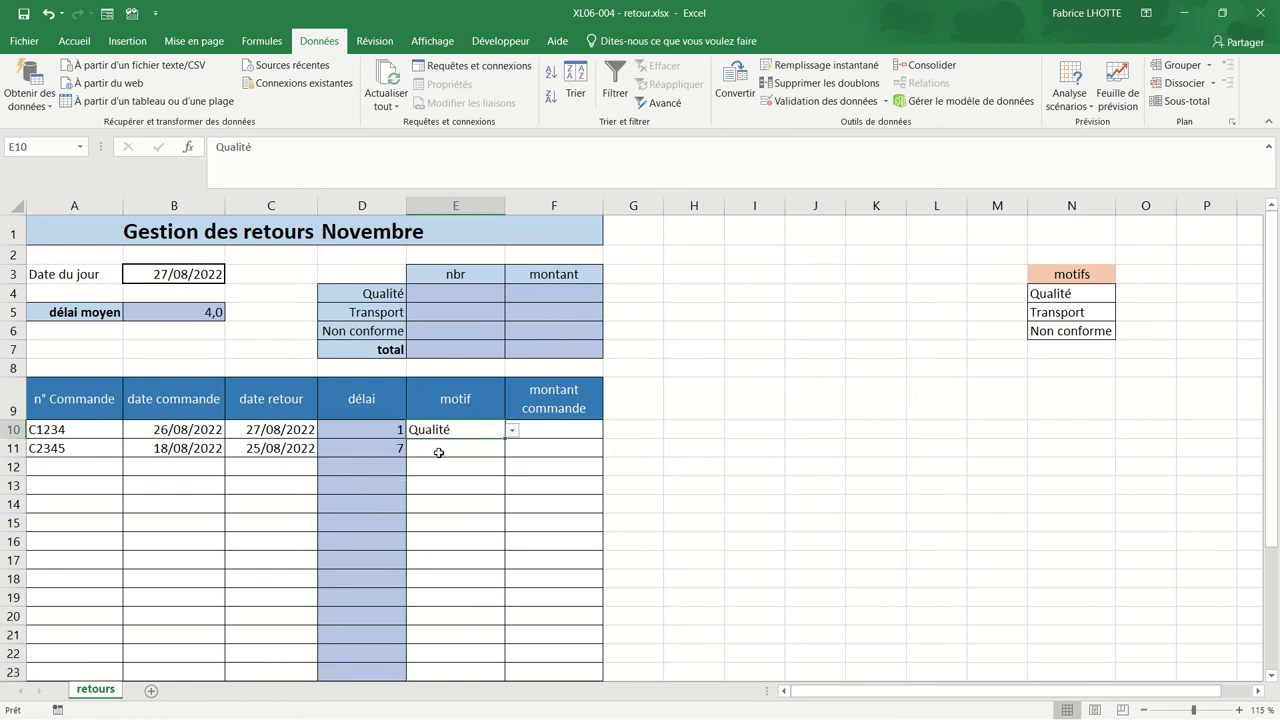
{"action": "left_click", "coordinate": [438, 452]}
{"action": "left_click", "coordinate": [516, 456]}
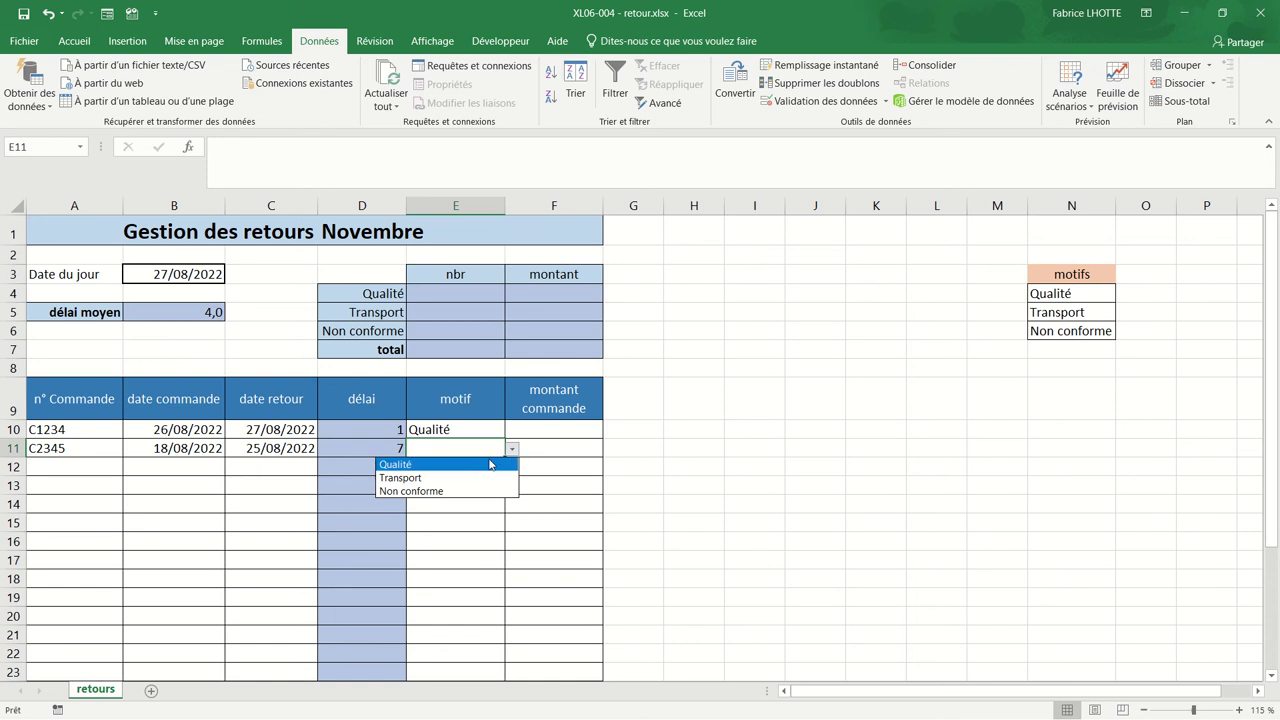
{"action": "left_click", "coordinate": [478, 462]}
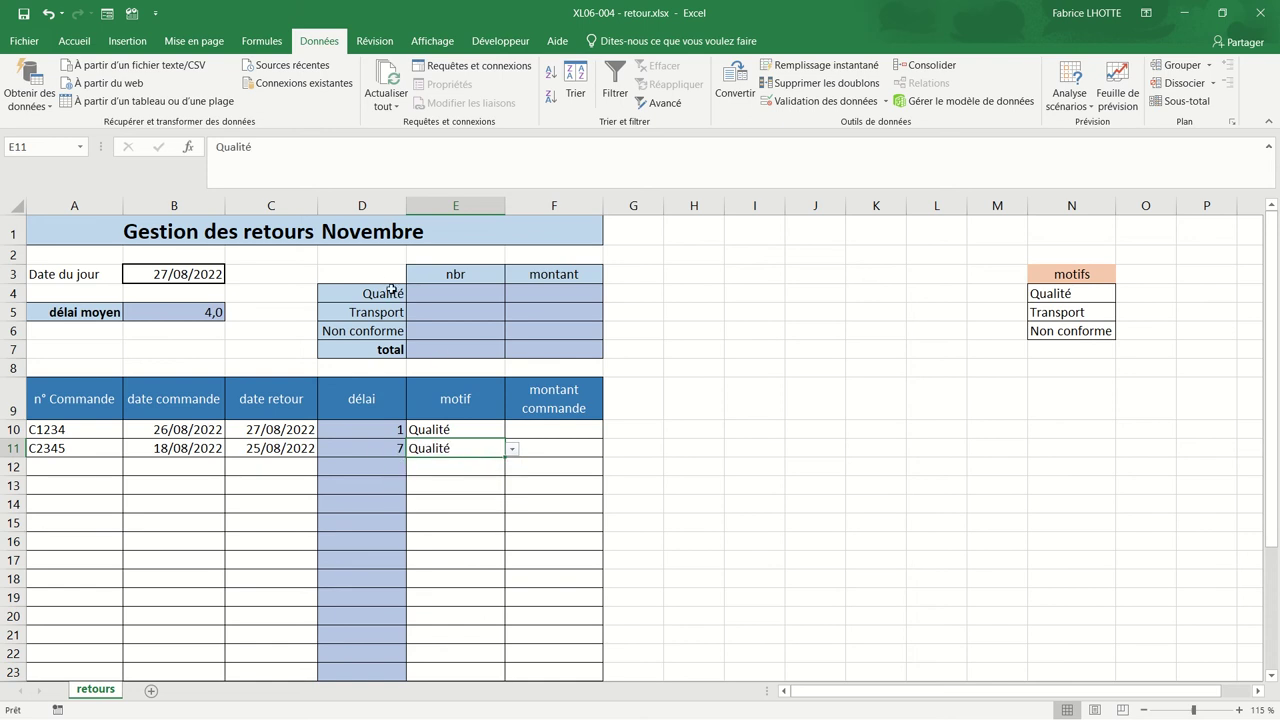
{"action": "left_click", "coordinate": [454, 290]}
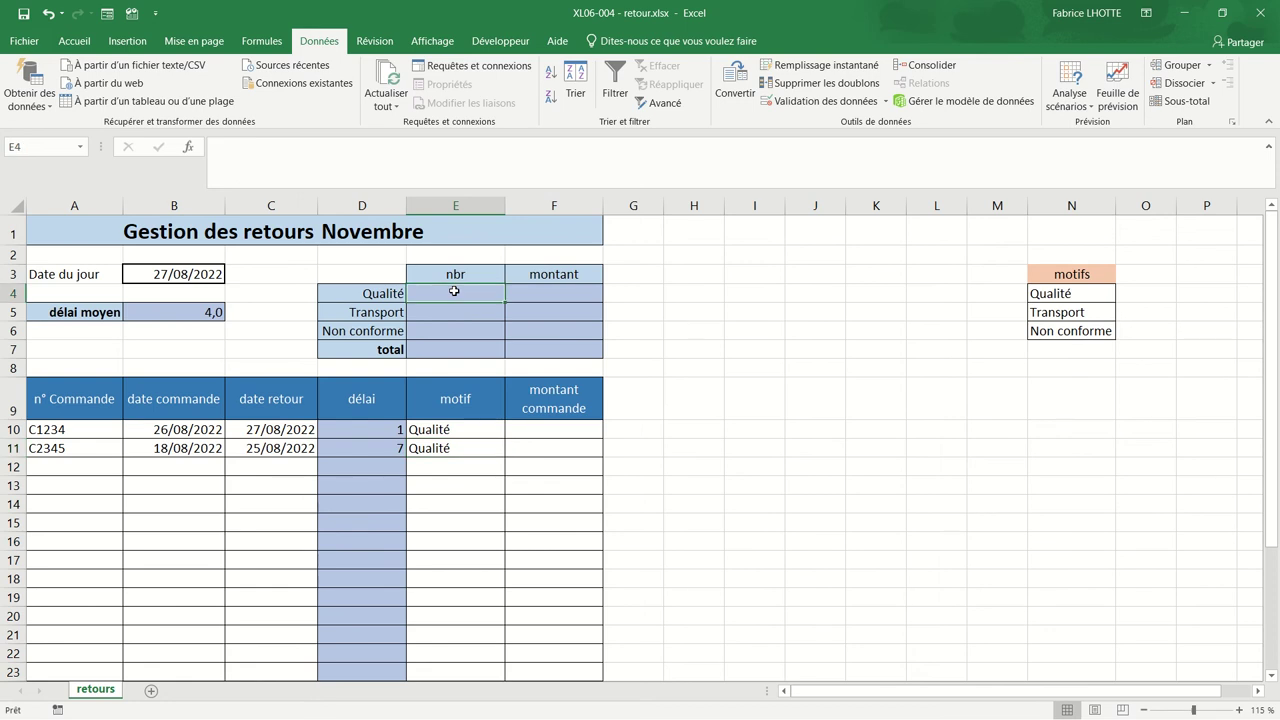
- Enter =NB.SI(E10:E34;"qualité") in E4, counting 2 Qualité returns
{"action": "type", "text": "=nb."}
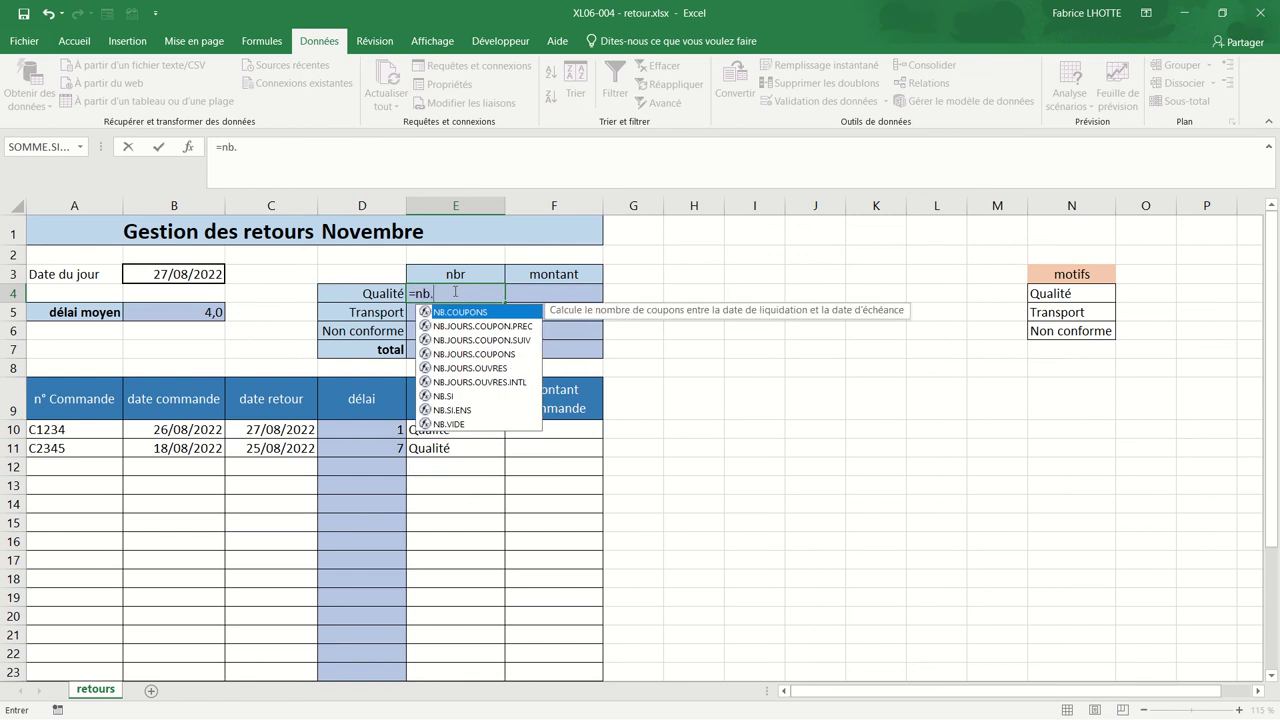
{"action": "type", "text": "si("}
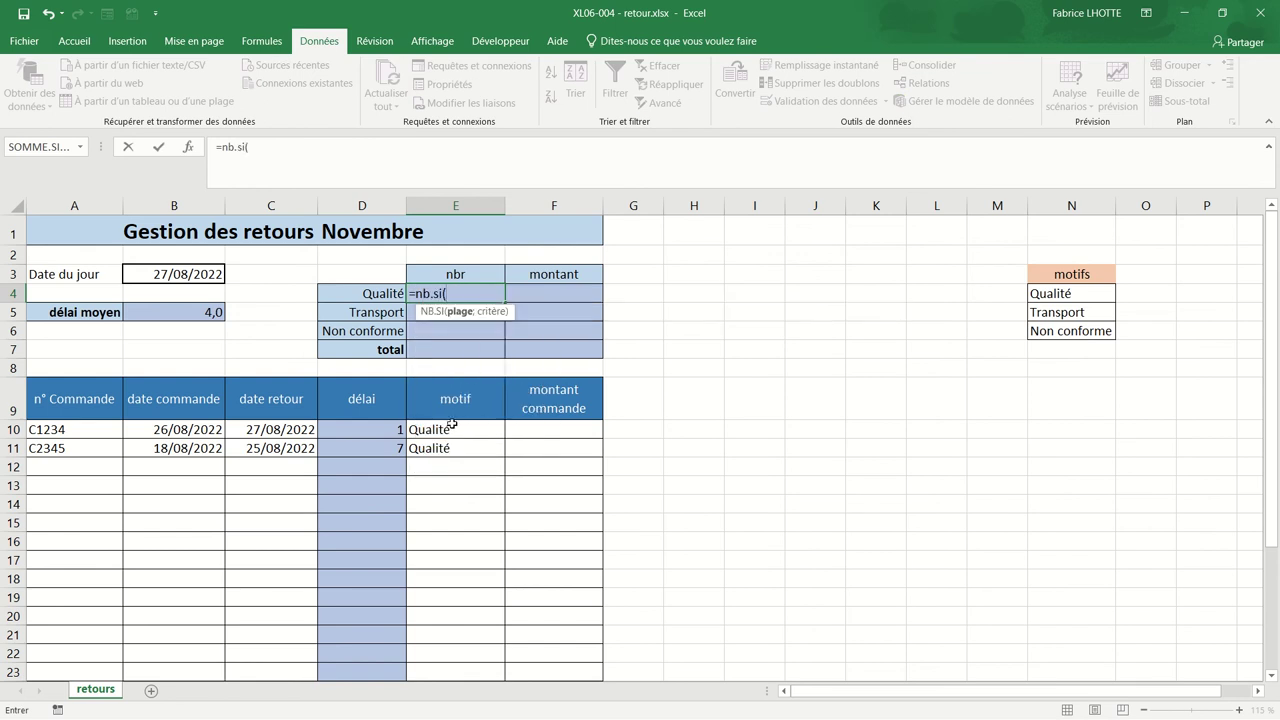
{"action": "mouse_move", "coordinate": [452, 425]}
{"action": "left_mouse_down"}
{"action": "mouse_move", "coordinate": [439, 653]}
{"action": "mouse_move", "coordinate": [443, 634]}
{"action": "left_mouse_up"}
{"action": "type", "text": ";\"q"}
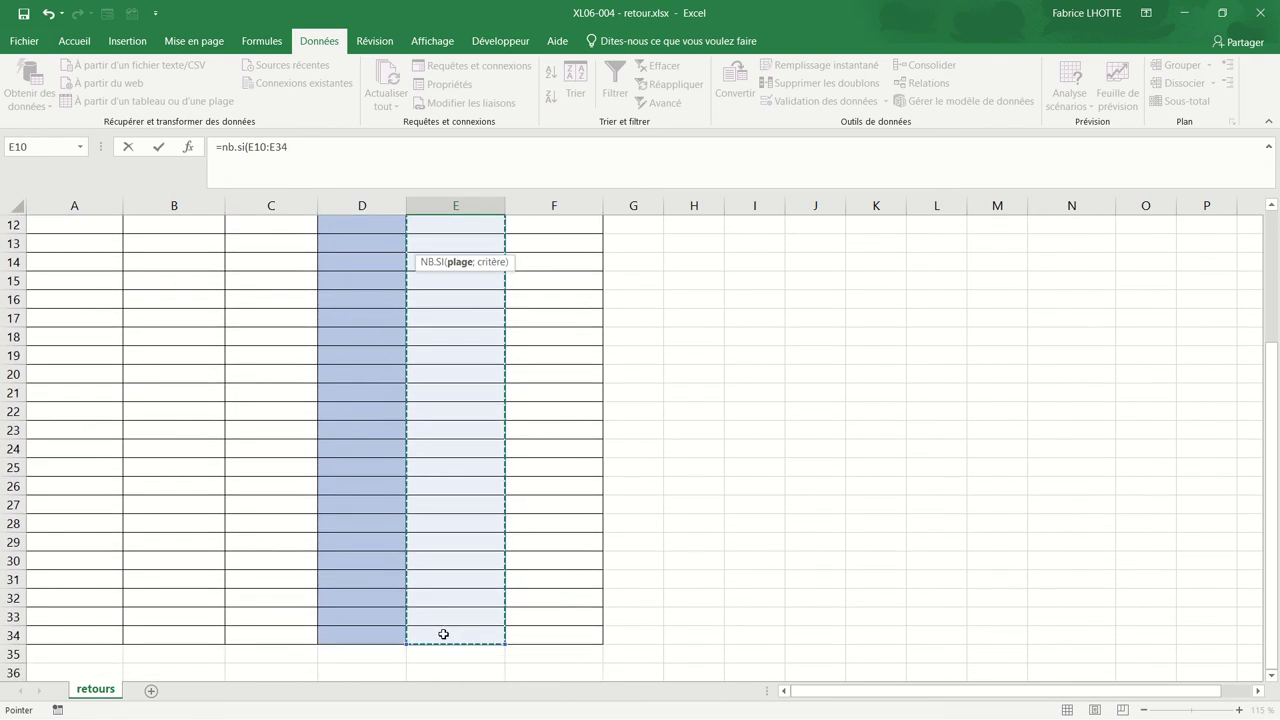
{"action": "type", "text": "ualité\""}
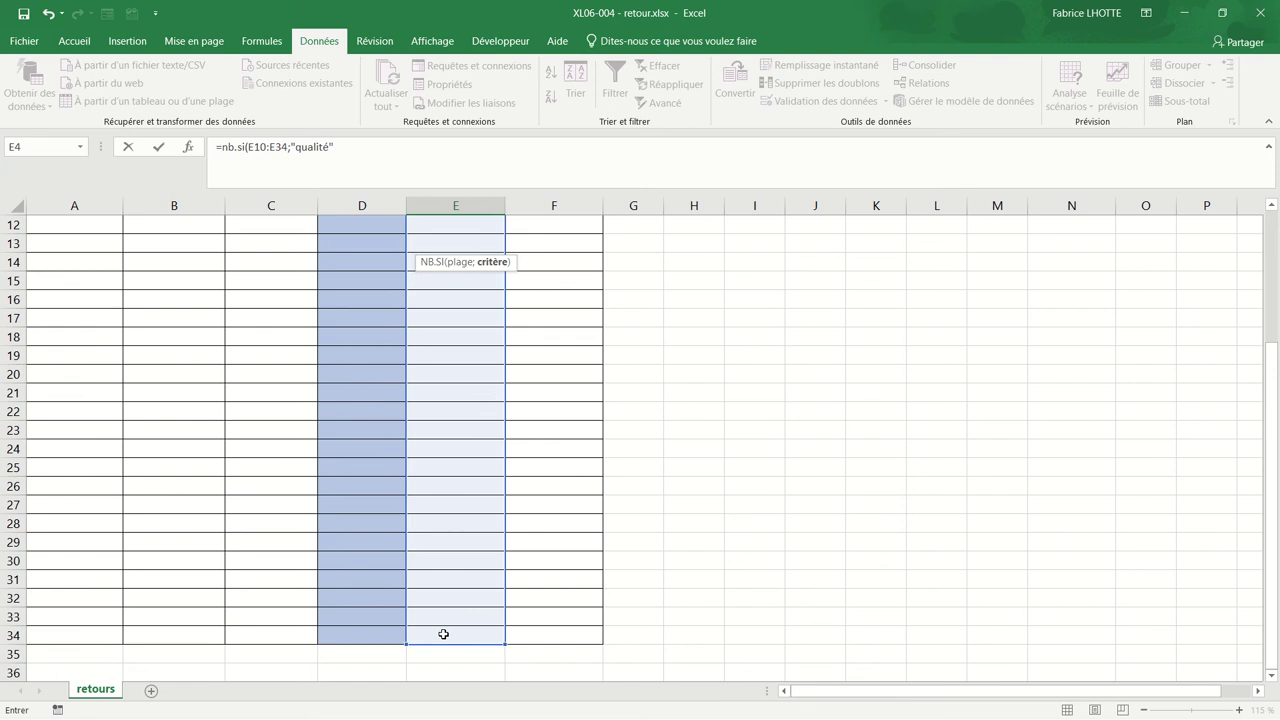
{"action": "type", "text": ")"}
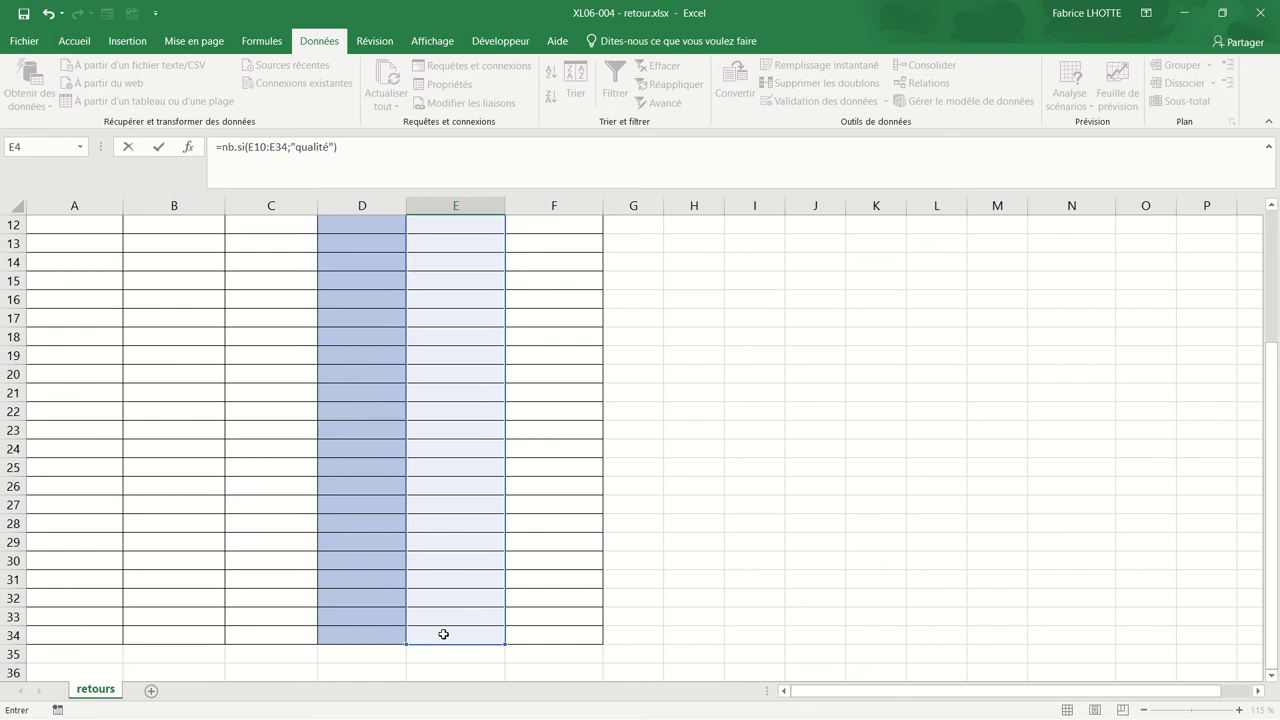
{"action": "key", "text": "Return"}
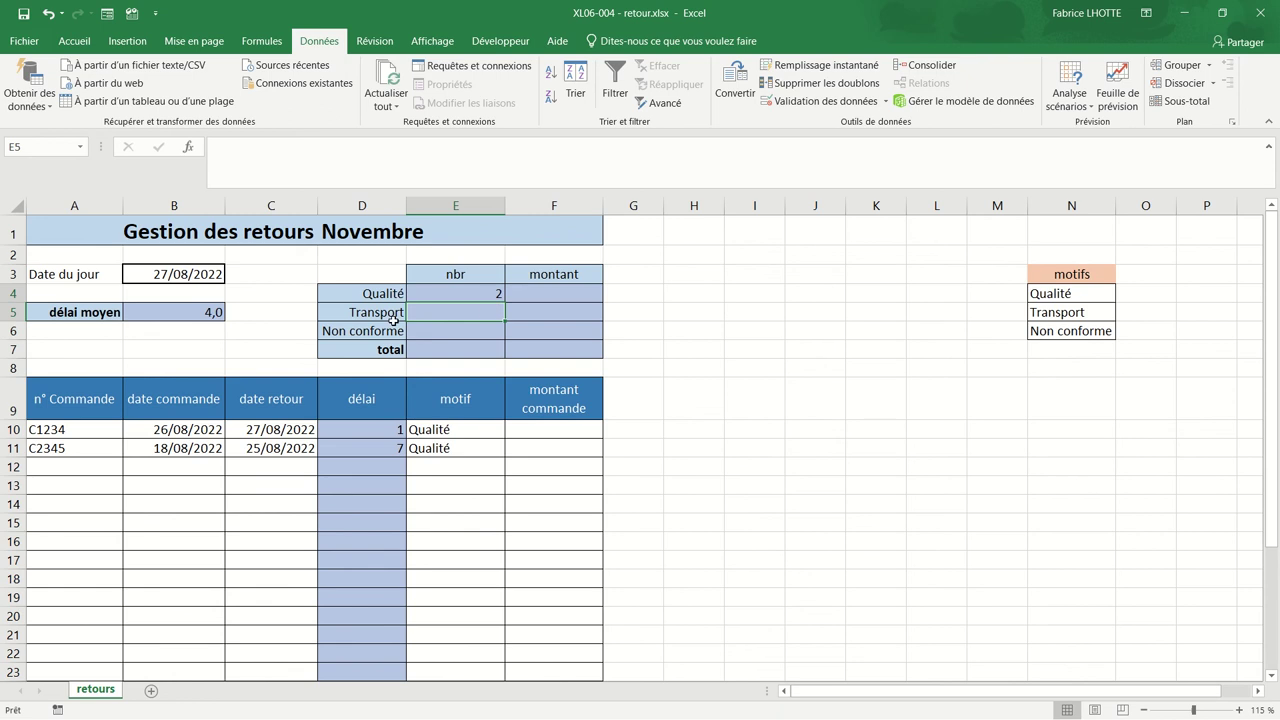
- Change the reasons in E10 and E11 to Transport using the drop-downs
{"action": "left_click", "coordinate": [461, 426]}
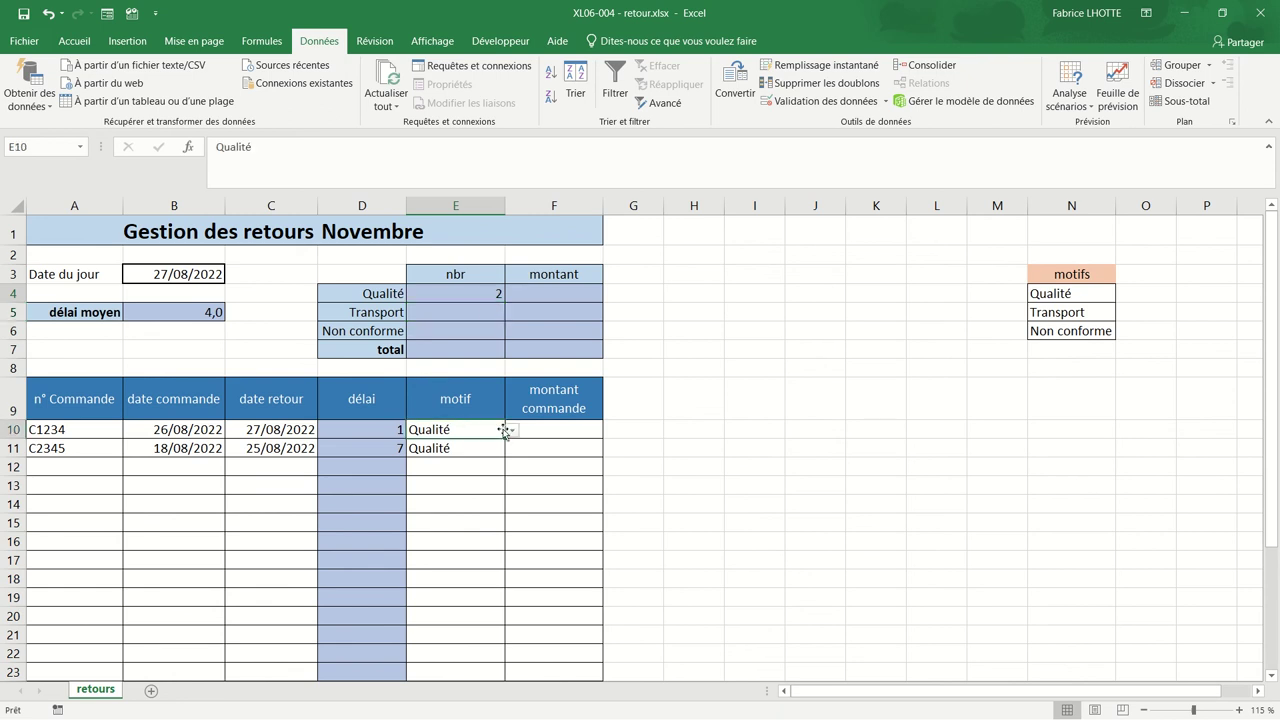
{"action": "left_click", "coordinate": [512, 430]}
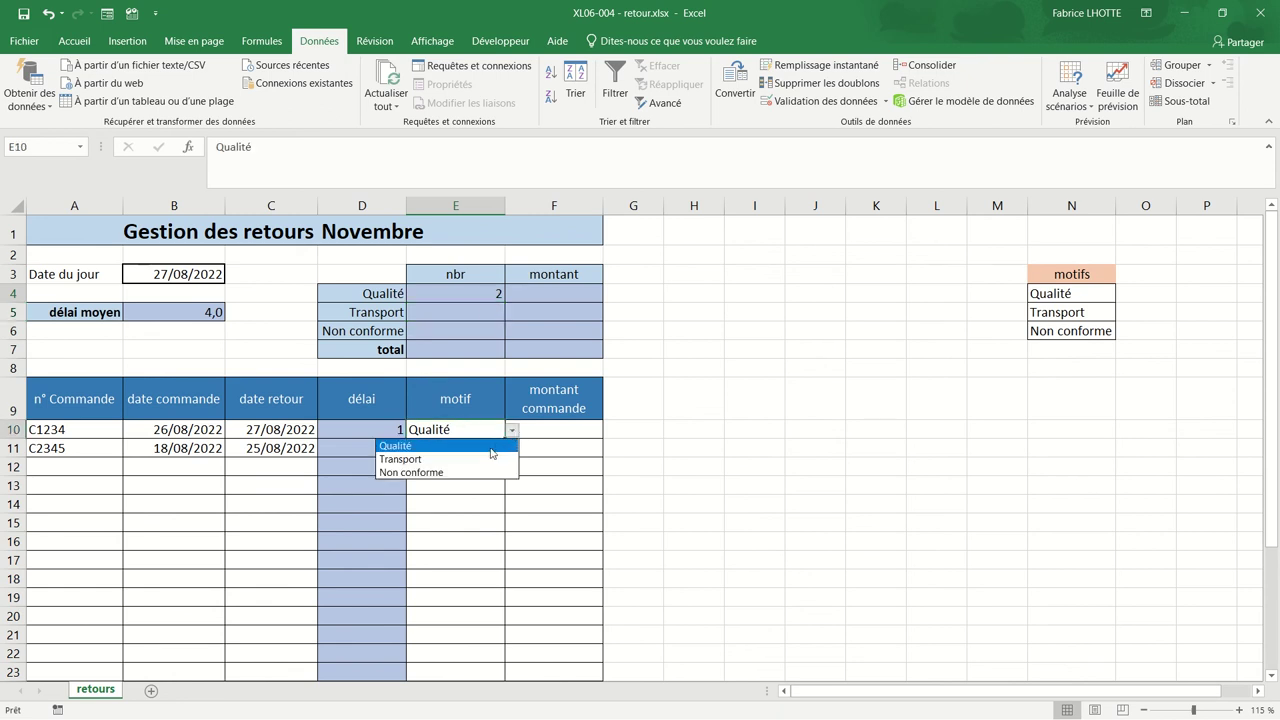
{"action": "left_click", "coordinate": [488, 459]}
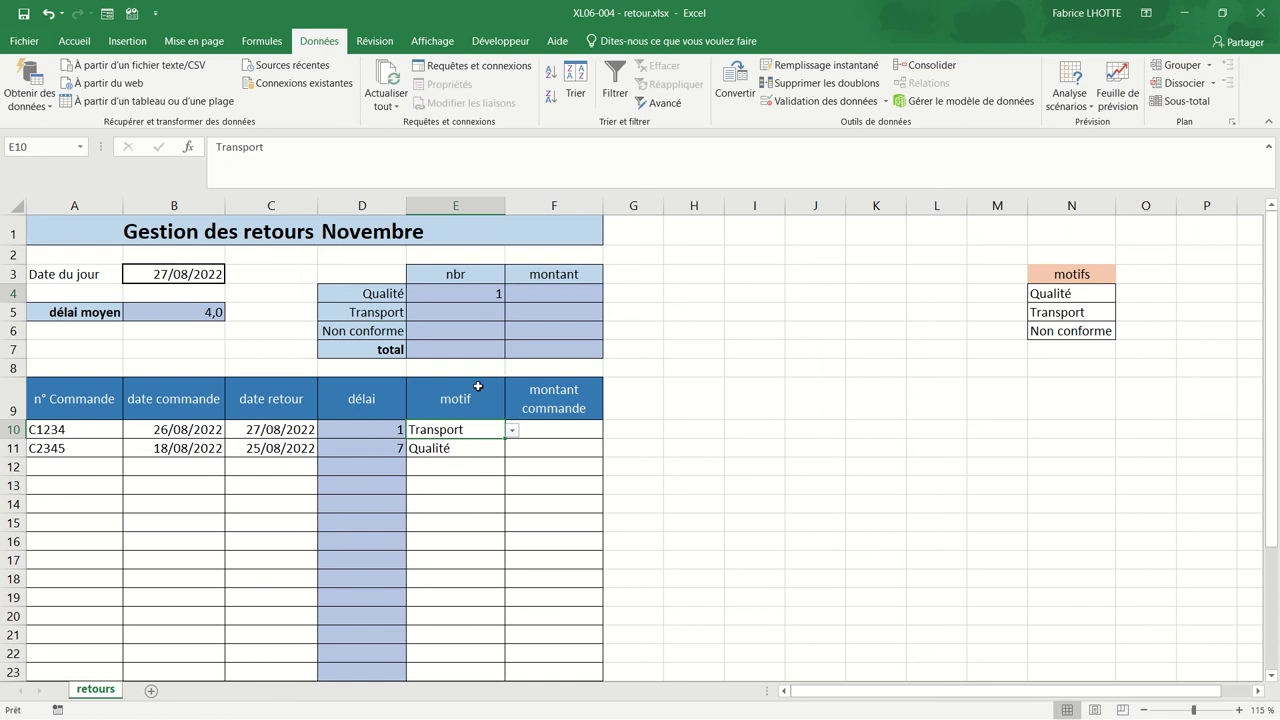
{"action": "left_click", "coordinate": [468, 445]}
{"action": "left_click", "coordinate": [513, 451]}
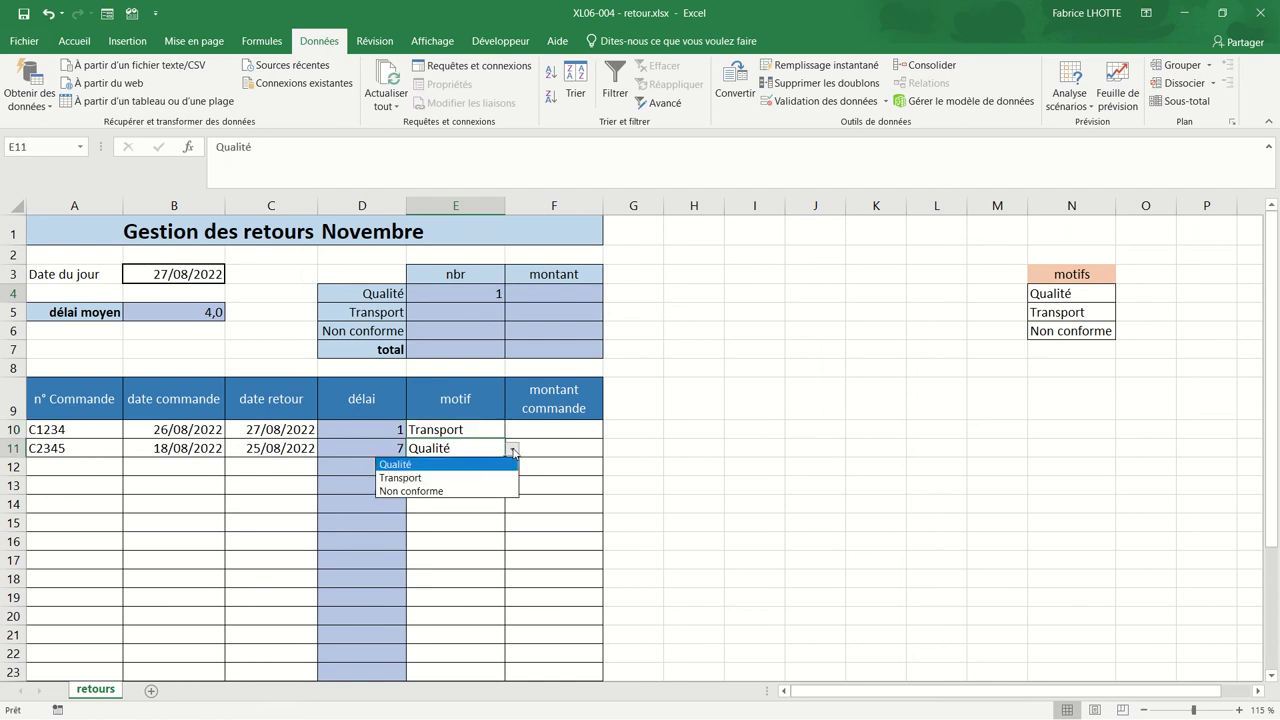
{"action": "left_click", "coordinate": [484, 477]}
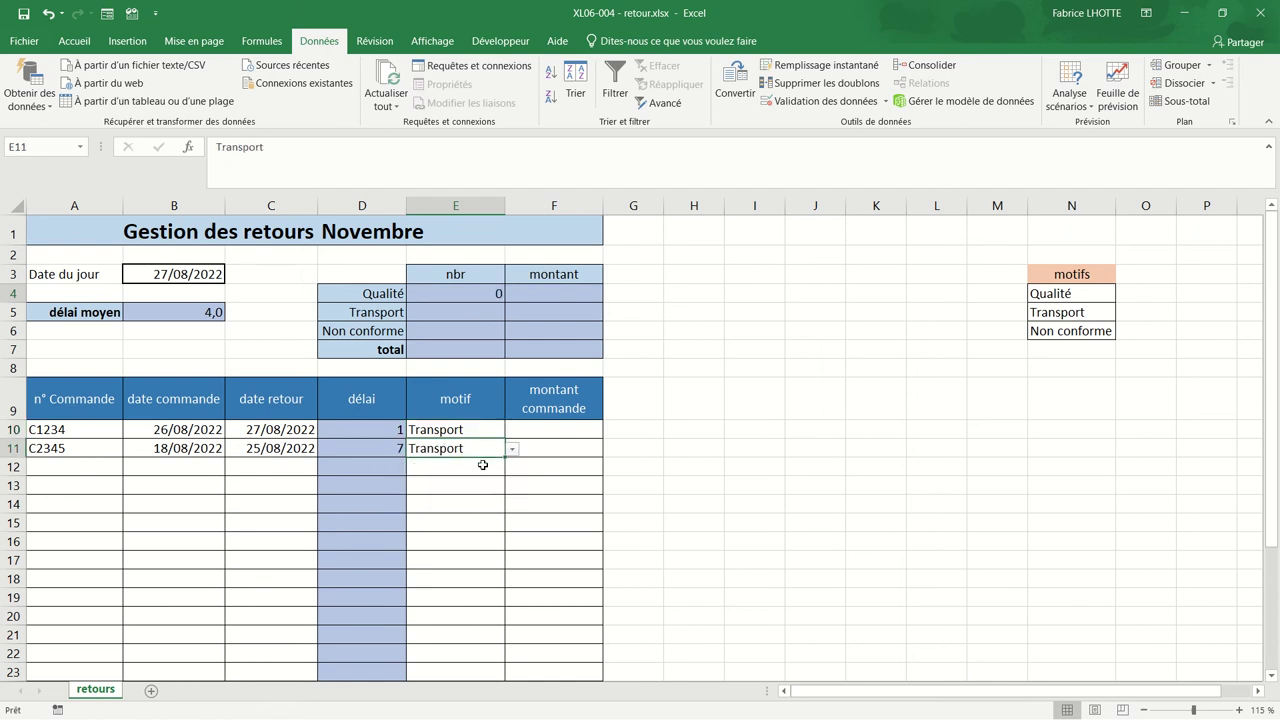
- Enter =NB.SI(E10:E34;"Transport") in E5 to count Transport returns
{"action": "left_click", "coordinate": [463, 314]}
{"action": "type", "text": "="}
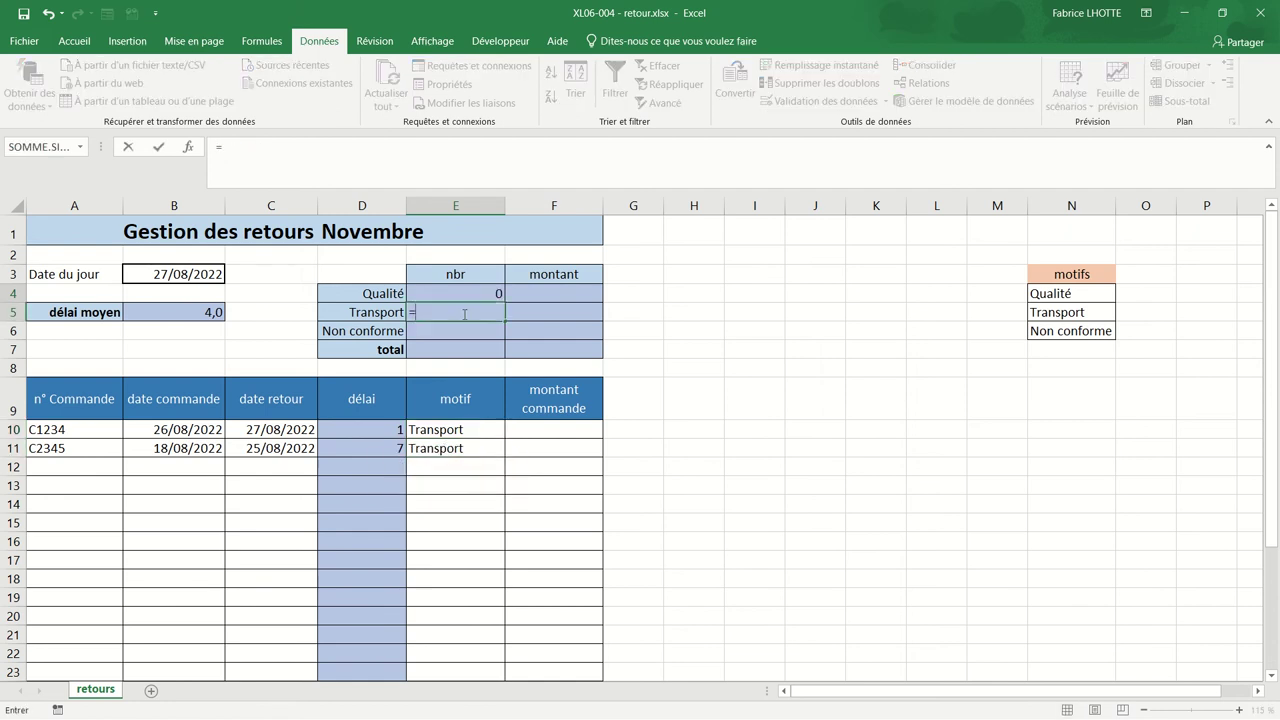
{"action": "type", "text": "nb."}
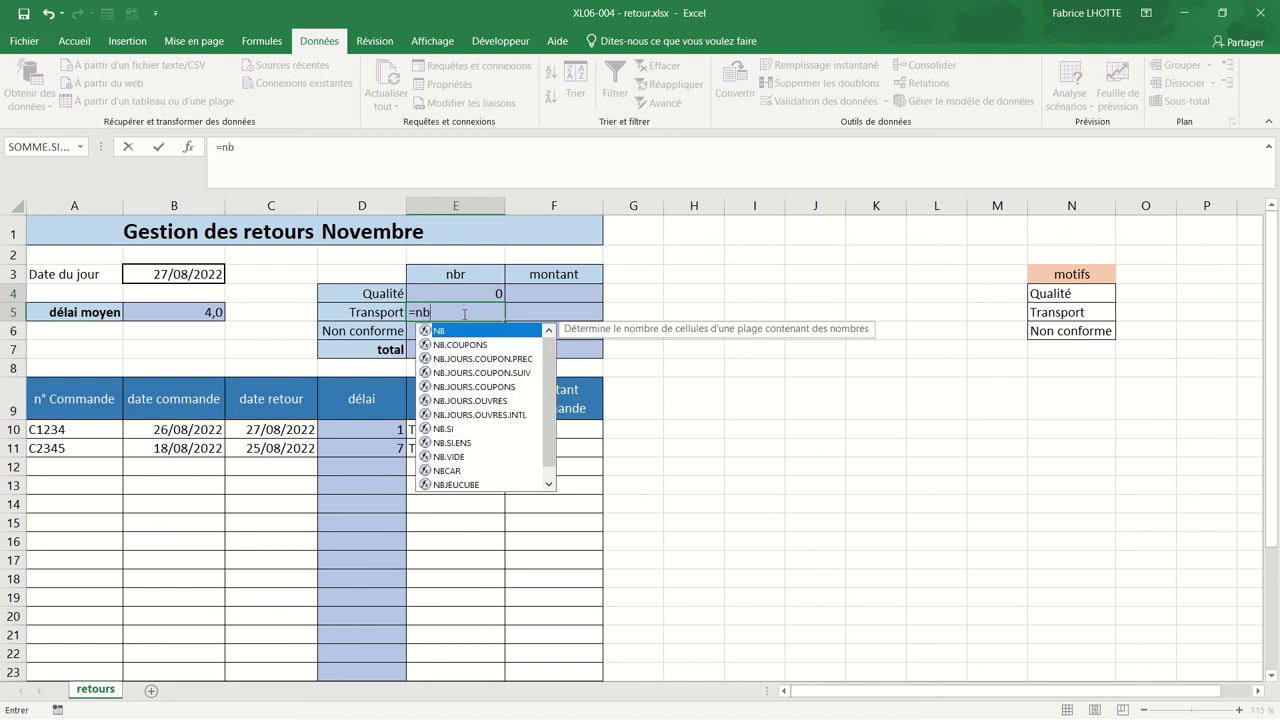
{"action": "type", "text": "si("}
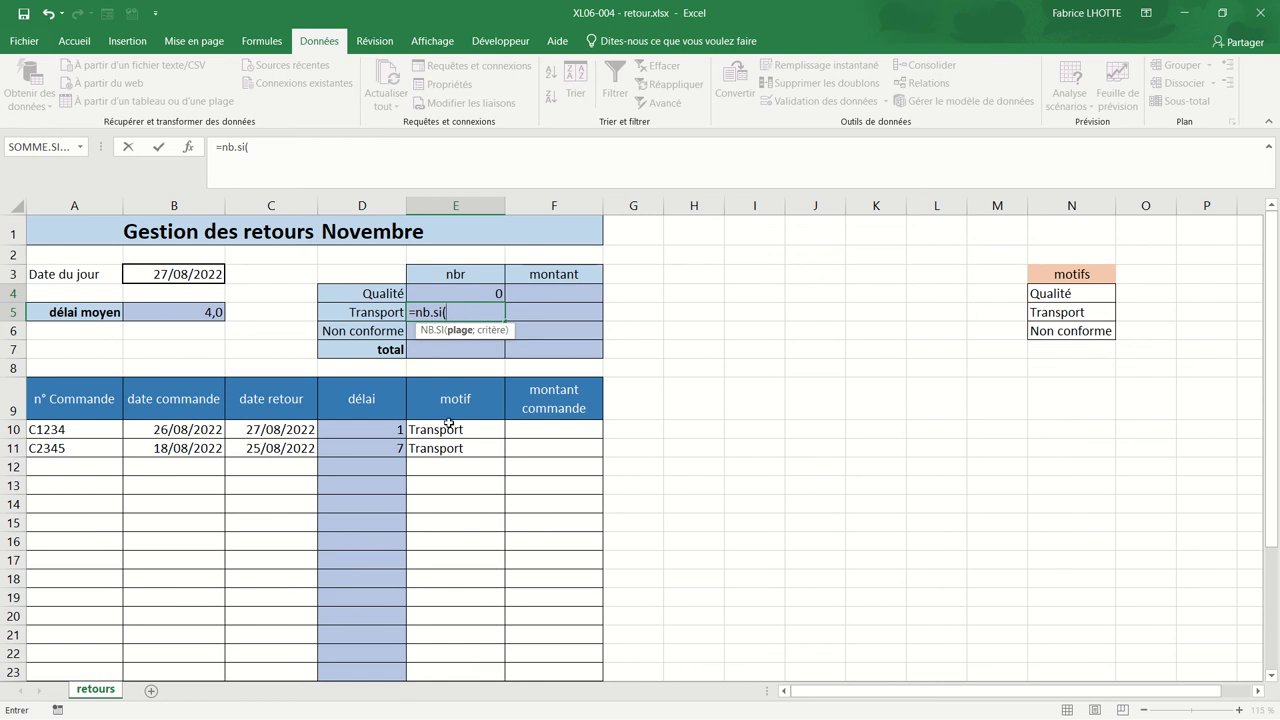
{"action": "left_click_drag", "start_coordinate": [445, 428], "coordinate": [416, 717]}
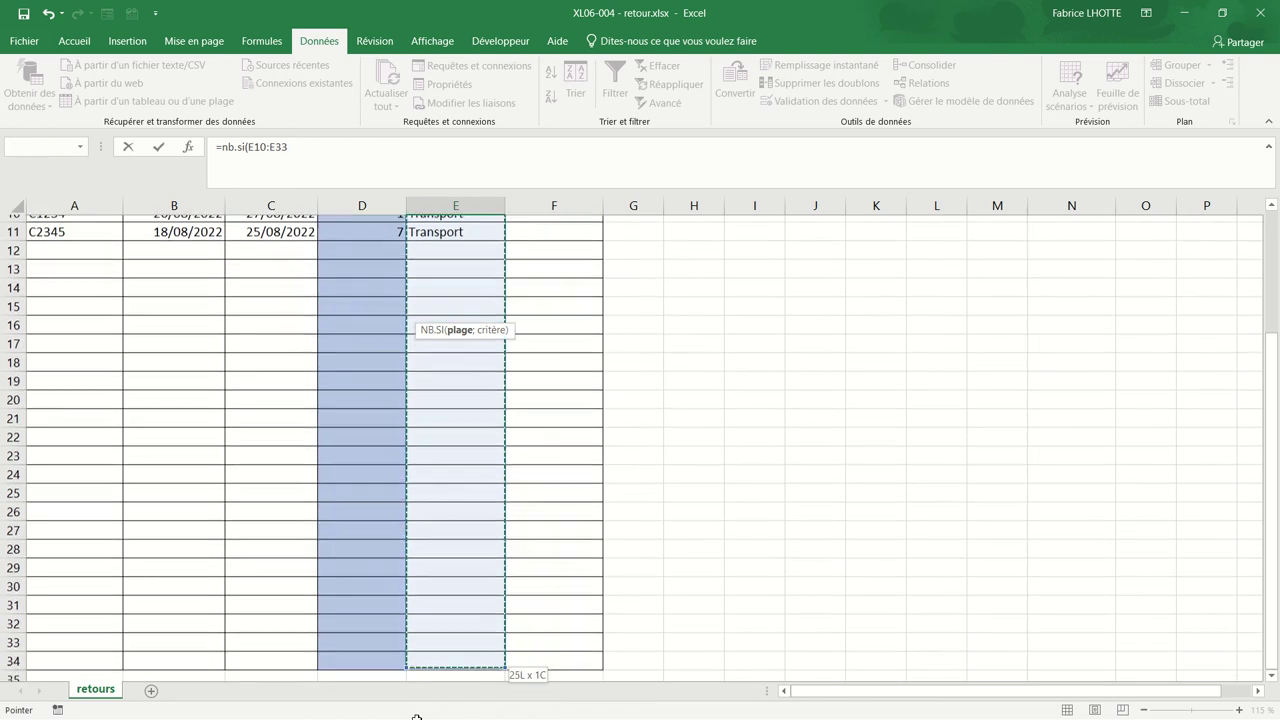
{"action": "left_click_drag", "start_coordinate": [416, 717], "coordinate": [414, 648]}
{"action": "type", "text": ";\"Transport"}
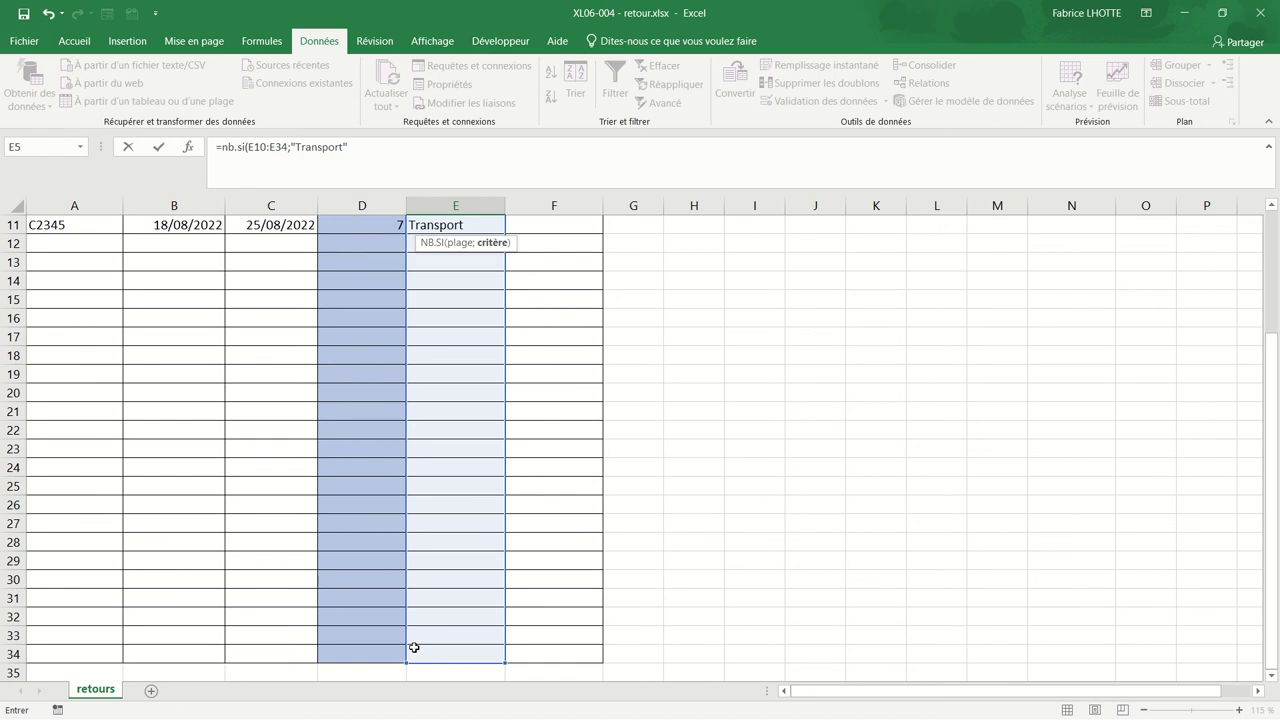
{"action": "type", "text": ")"}
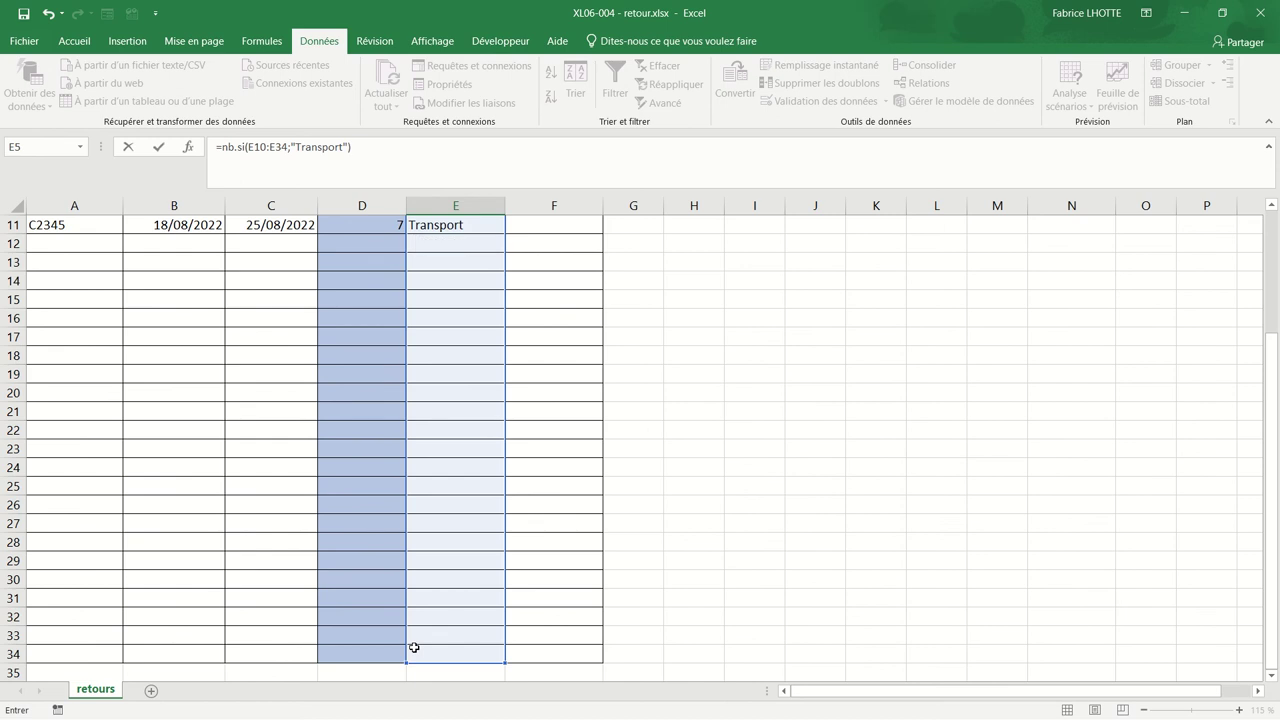
{"action": "key", "text": "Return"}
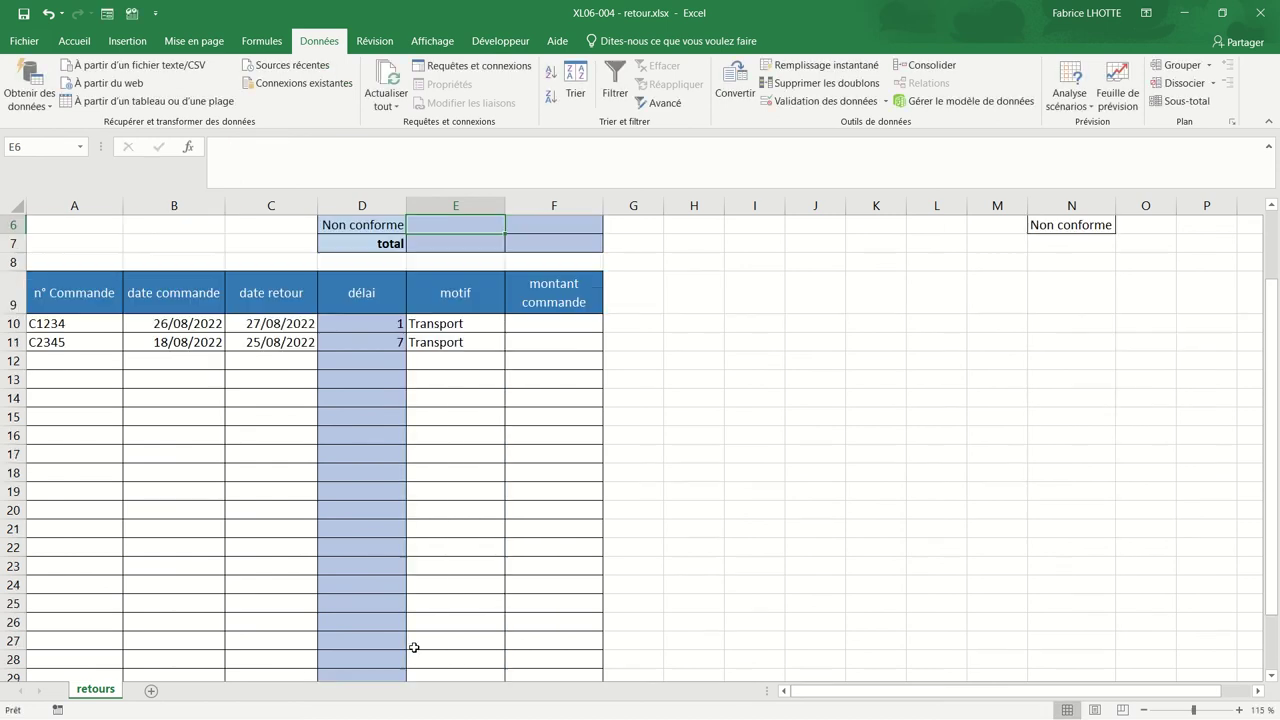
- Set the reasons for orders C1234 and C2345 to Non conforme
{"action": "scroll", "coordinate": [414, 647], "scroll_direction": "up", "scroll_amount": 2}
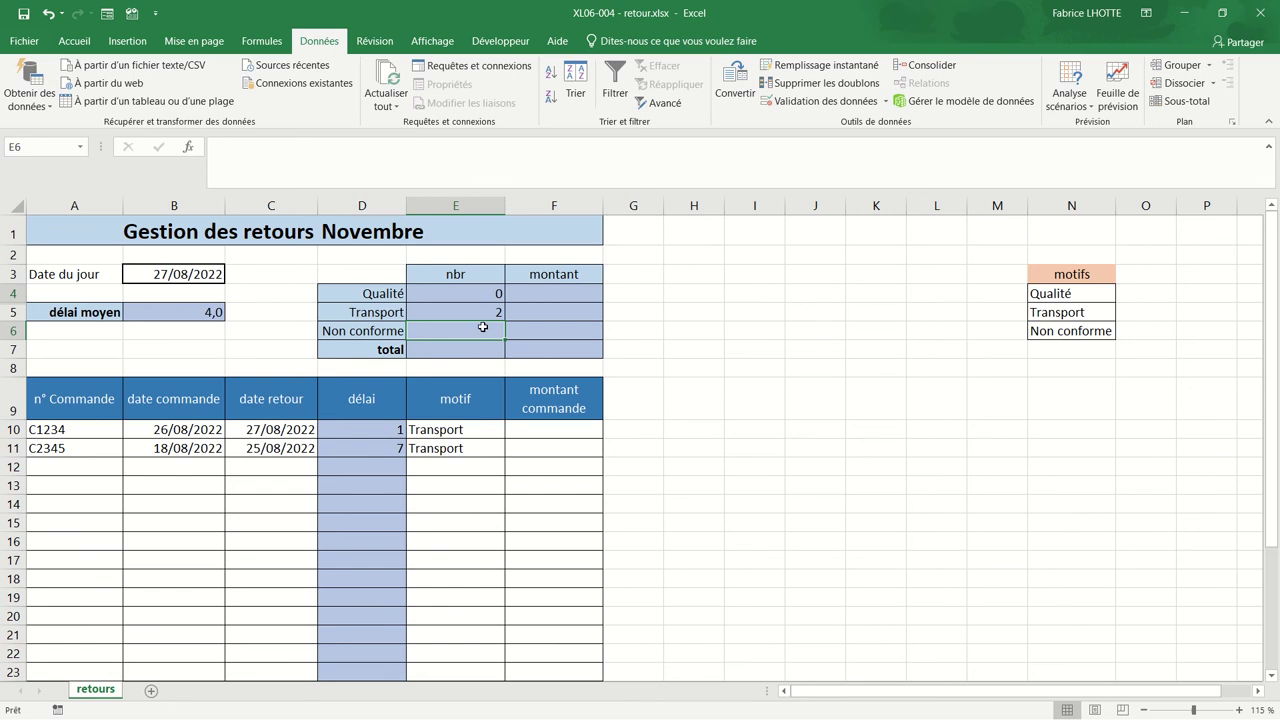
{"action": "left_click", "coordinate": [480, 430]}
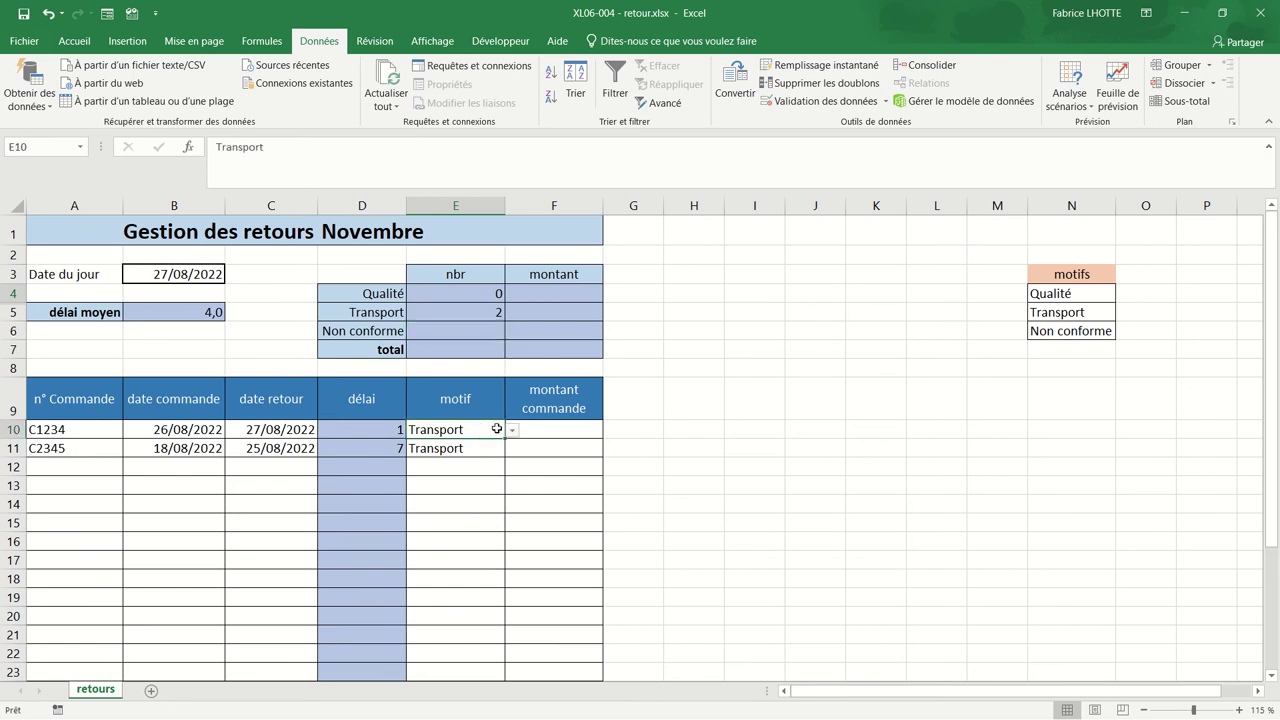
{"action": "left_click", "coordinate": [512, 430]}
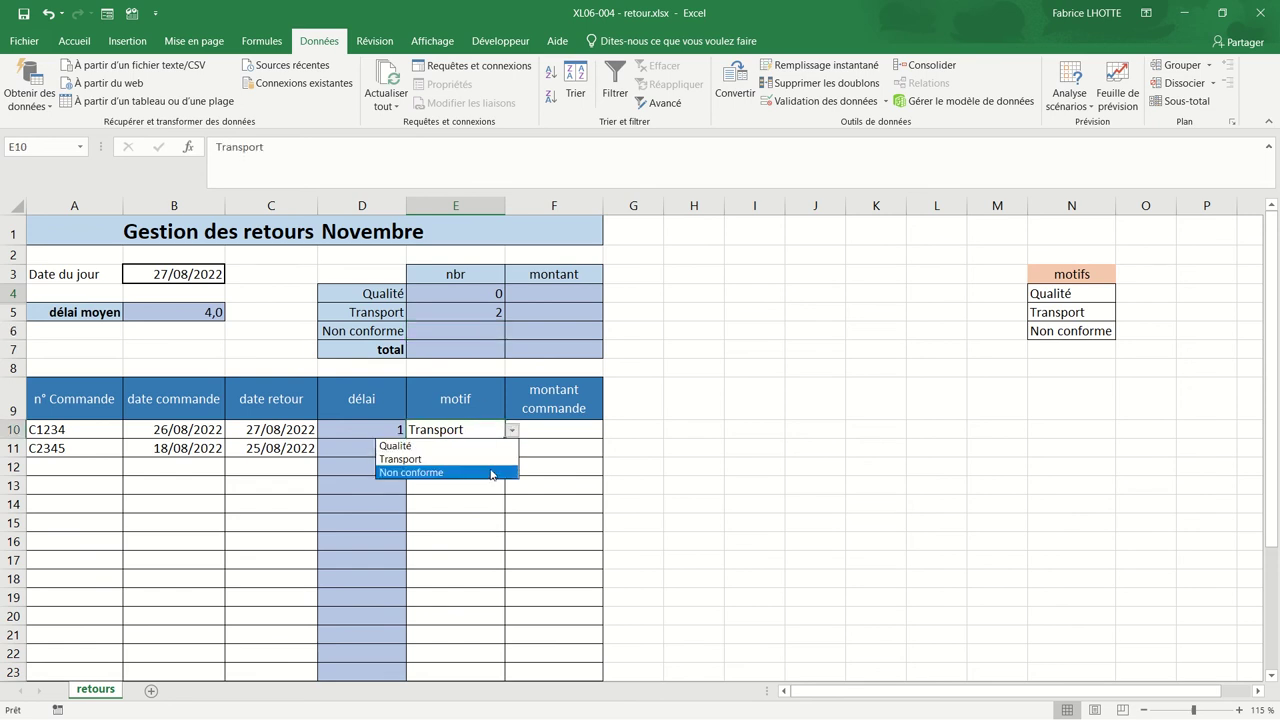
{"action": "left_click", "coordinate": [491, 472]}
{"action": "left_click", "coordinate": [496, 447]}
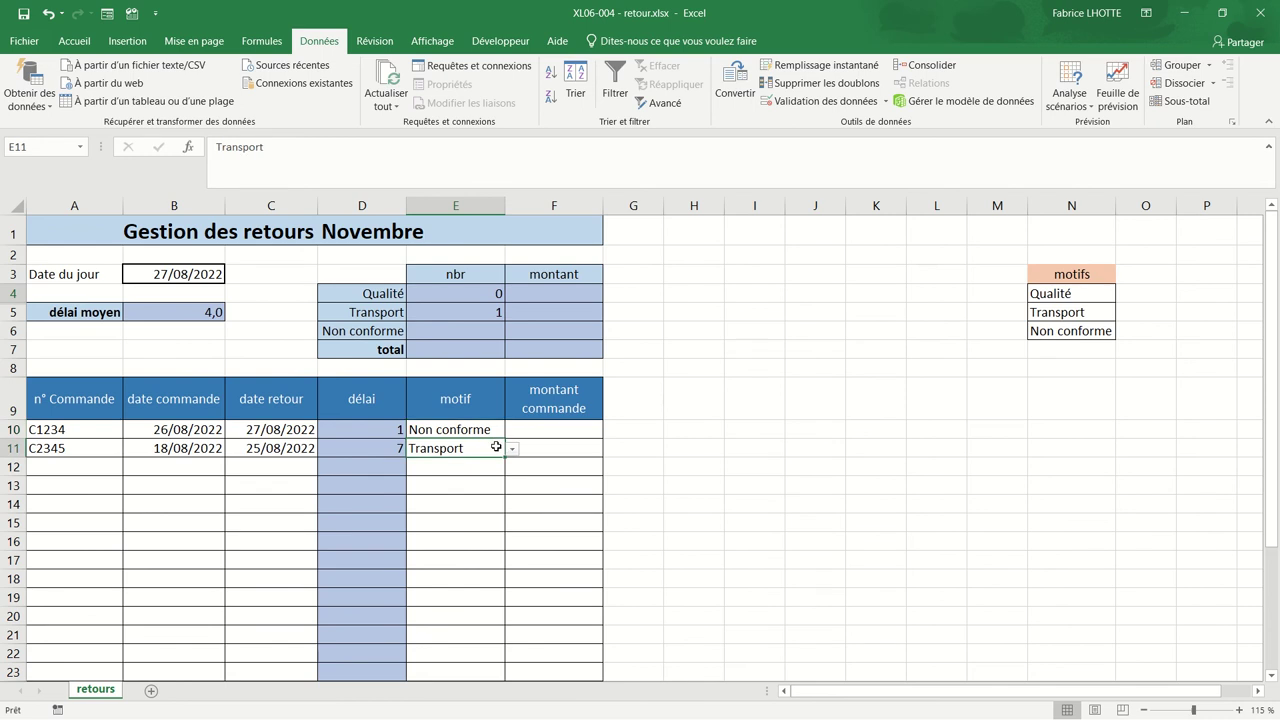
{"action": "left_click", "coordinate": [512, 448]}
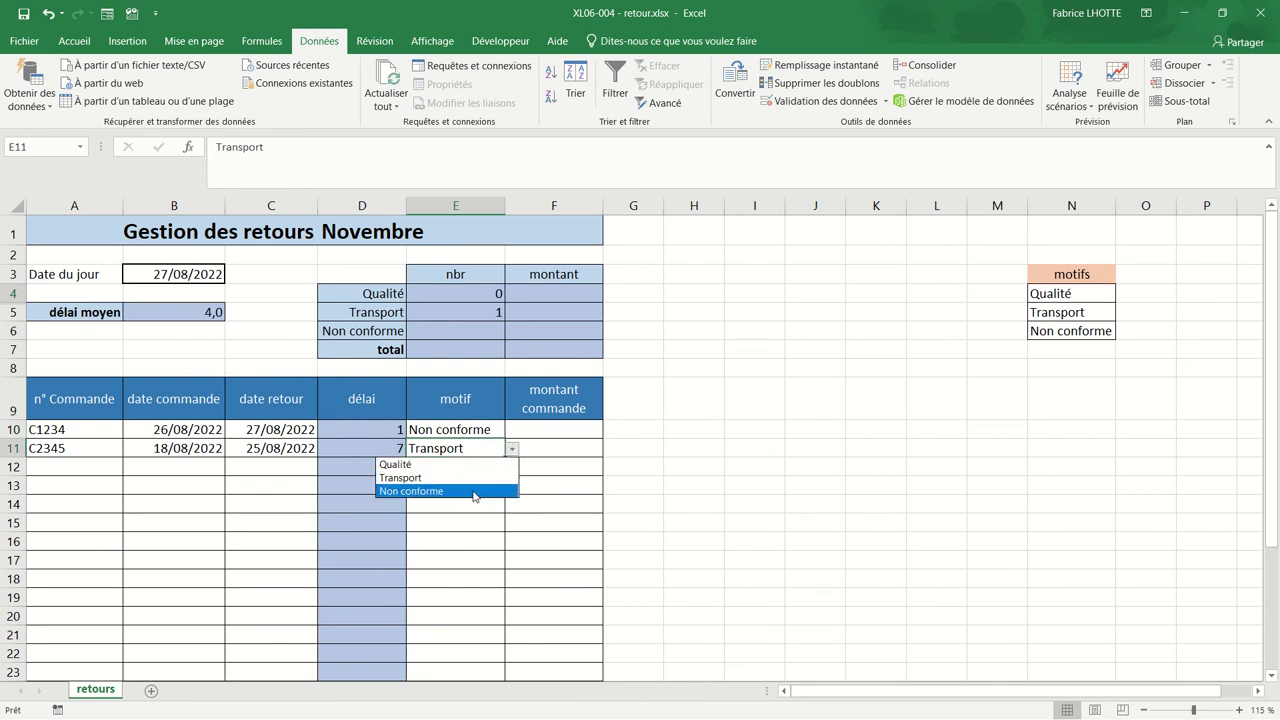
{"action": "left_click", "coordinate": [475, 491]}
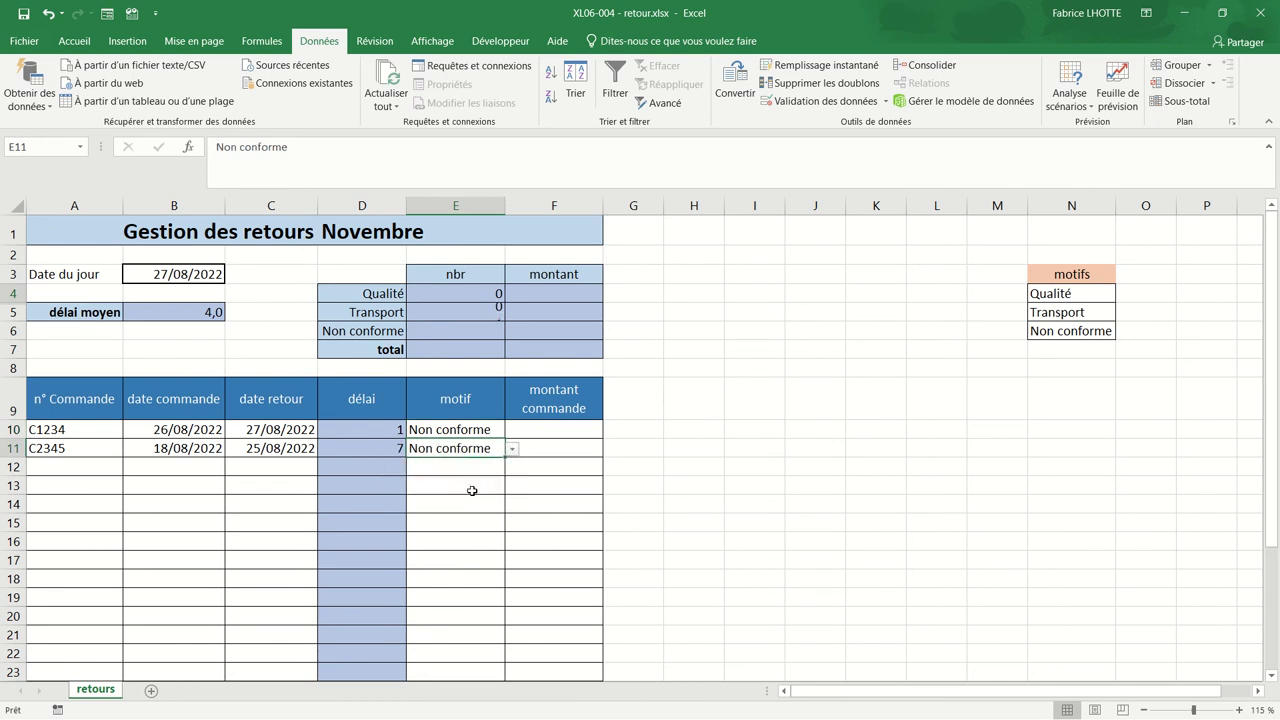
- Enter =NB.SI(E10:E34;"non conforme") in E6, which shows 2
{"action": "left_click", "coordinate": [476, 332]}
{"action": "type", "text": "=nb"}
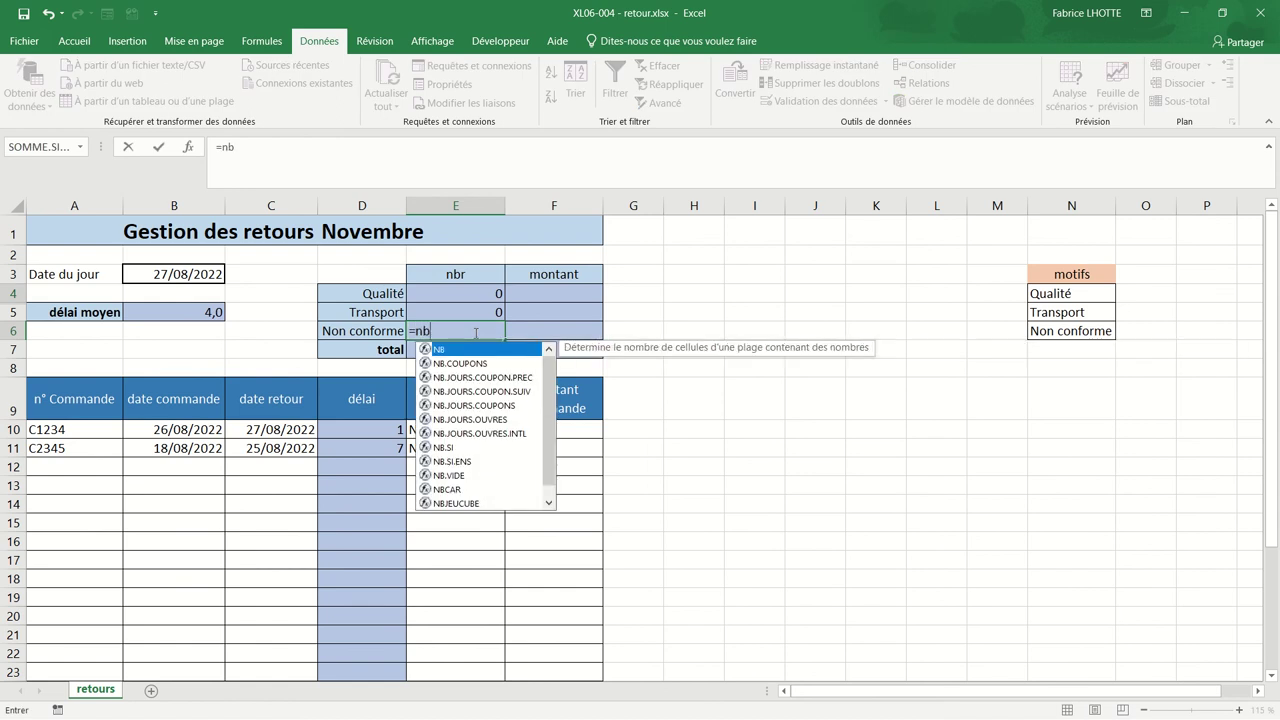
{"action": "type", "text": ".si("}
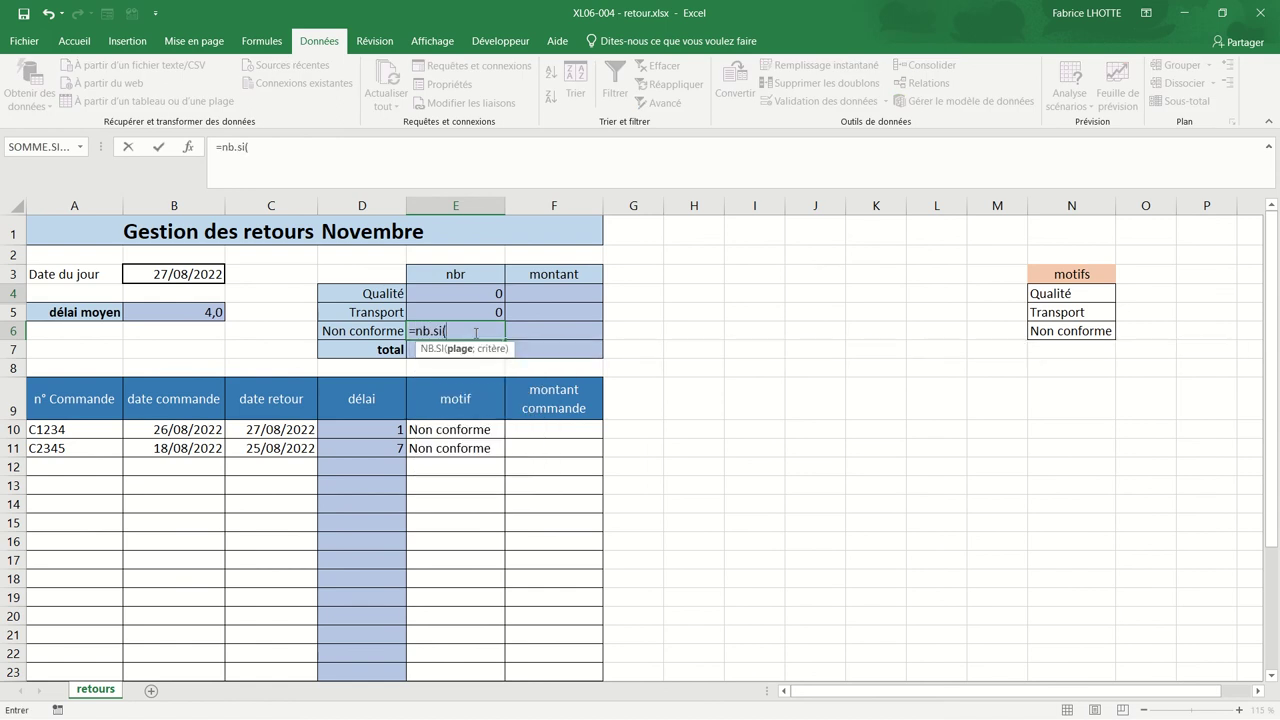
{"action": "mouse_move", "coordinate": [485, 429]}
{"action": "left_mouse_down"}
{"action": "mouse_move", "coordinate": [449, 717]}
{"action": "mouse_move", "coordinate": [460, 661]}
{"action": "left_mouse_up"}
{"action": "type", "text": ";"}
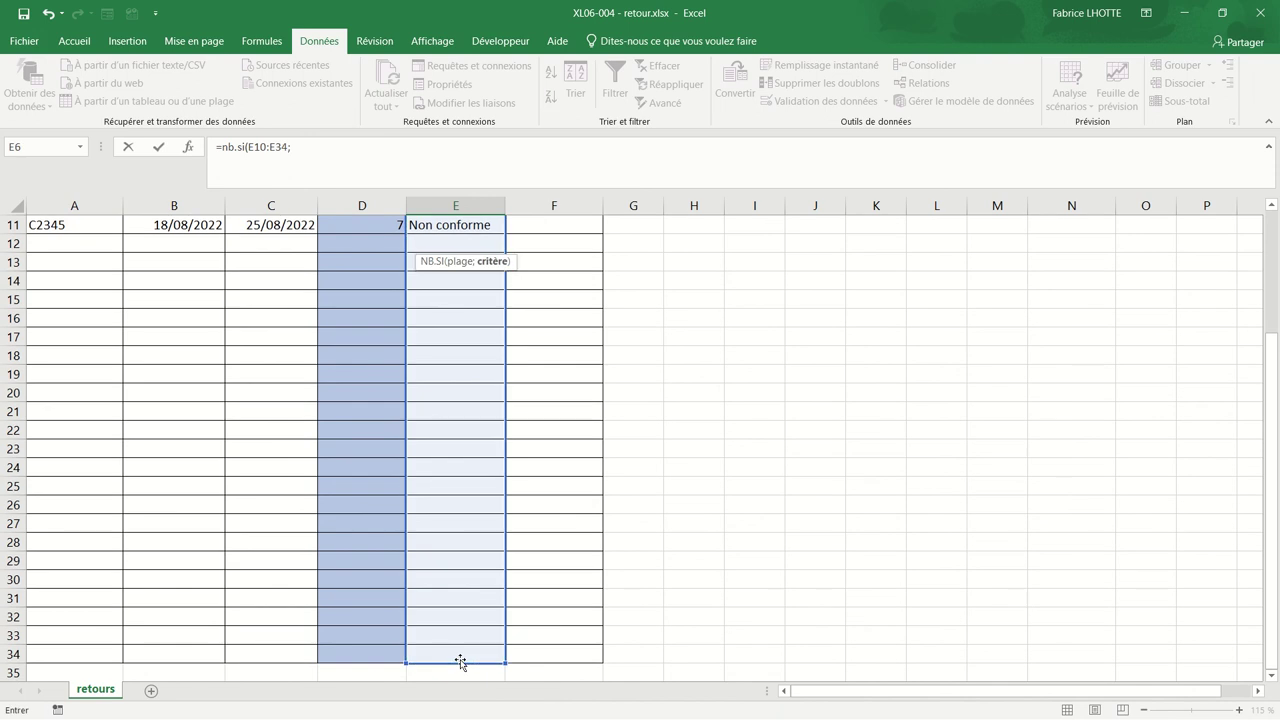
{"action": "type", "text": "non con"}
{"action": "type", "text": "rme"}
{"action": "type", "text": ")"}
{"action": "key", "text": "Return"}
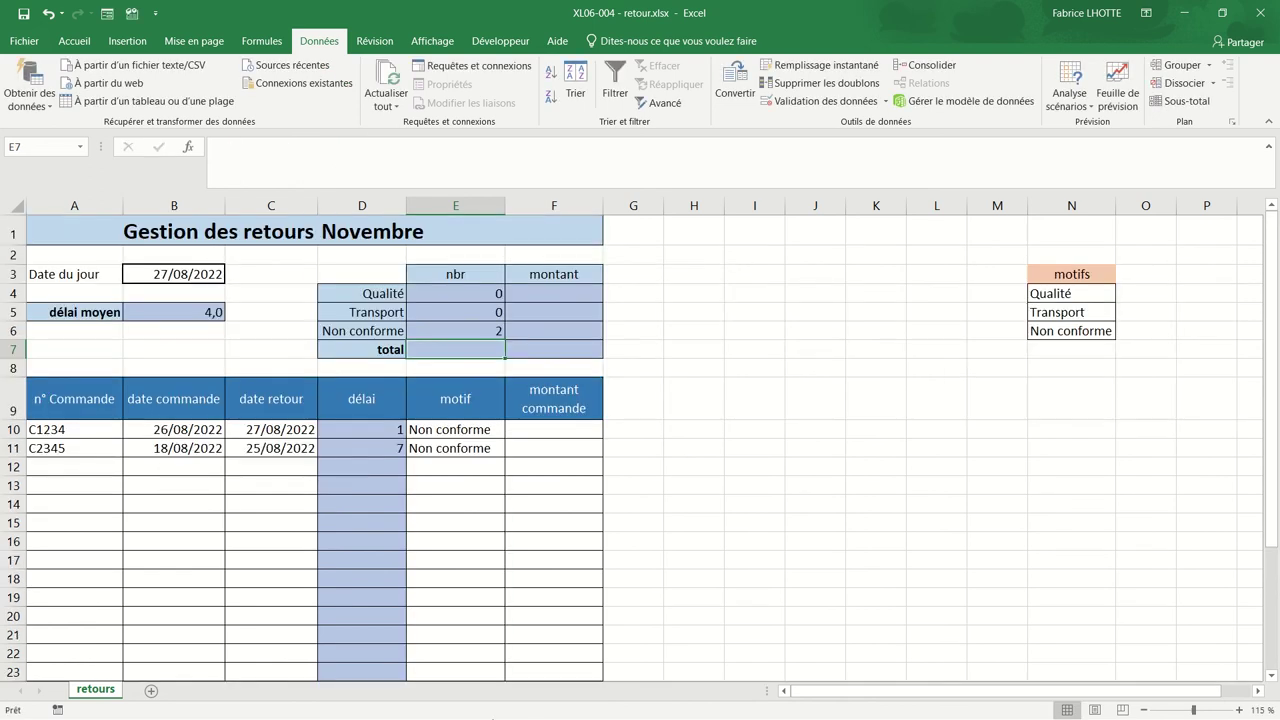
- Pick Qualité in E10 and Transport in E11, making the counts 1, 1 and 0
{"action": "left_click", "coordinate": [483, 433]}
{"action": "left_click", "coordinate": [511, 431]}
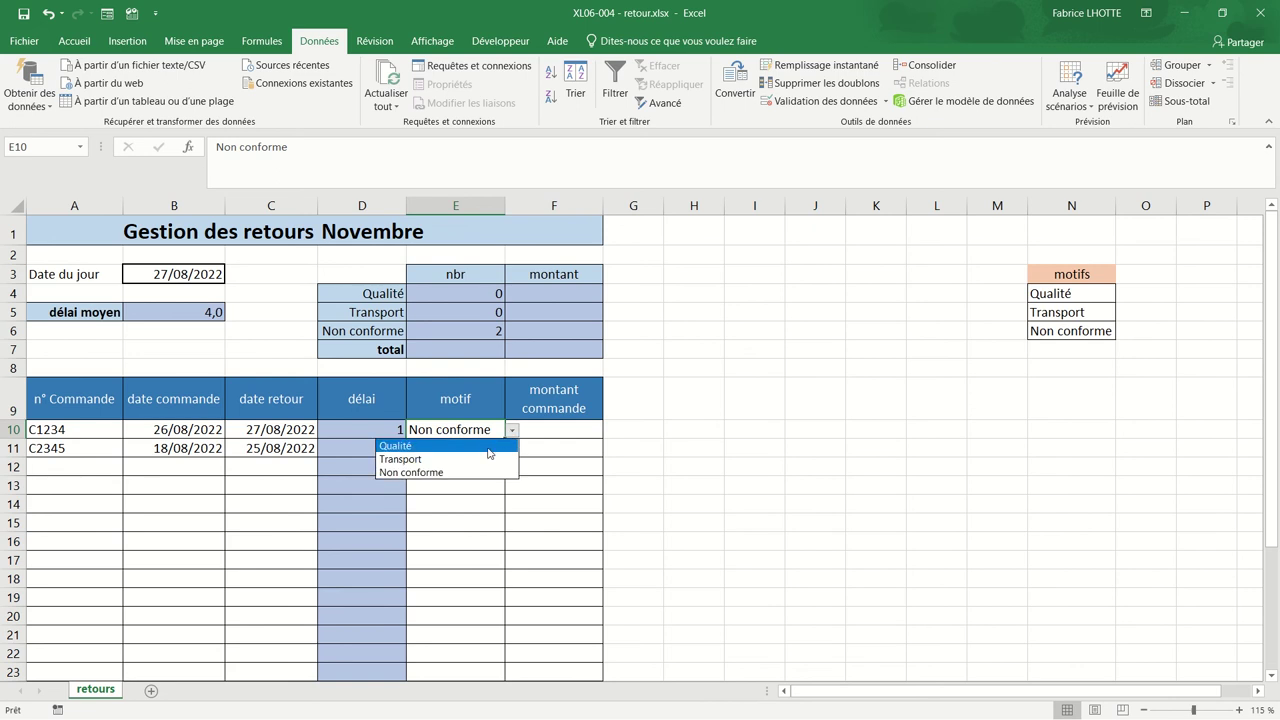
{"action": "left_click", "coordinate": [489, 446]}
{"action": "left_click", "coordinate": [486, 449]}
{"action": "left_click", "coordinate": [512, 452]}
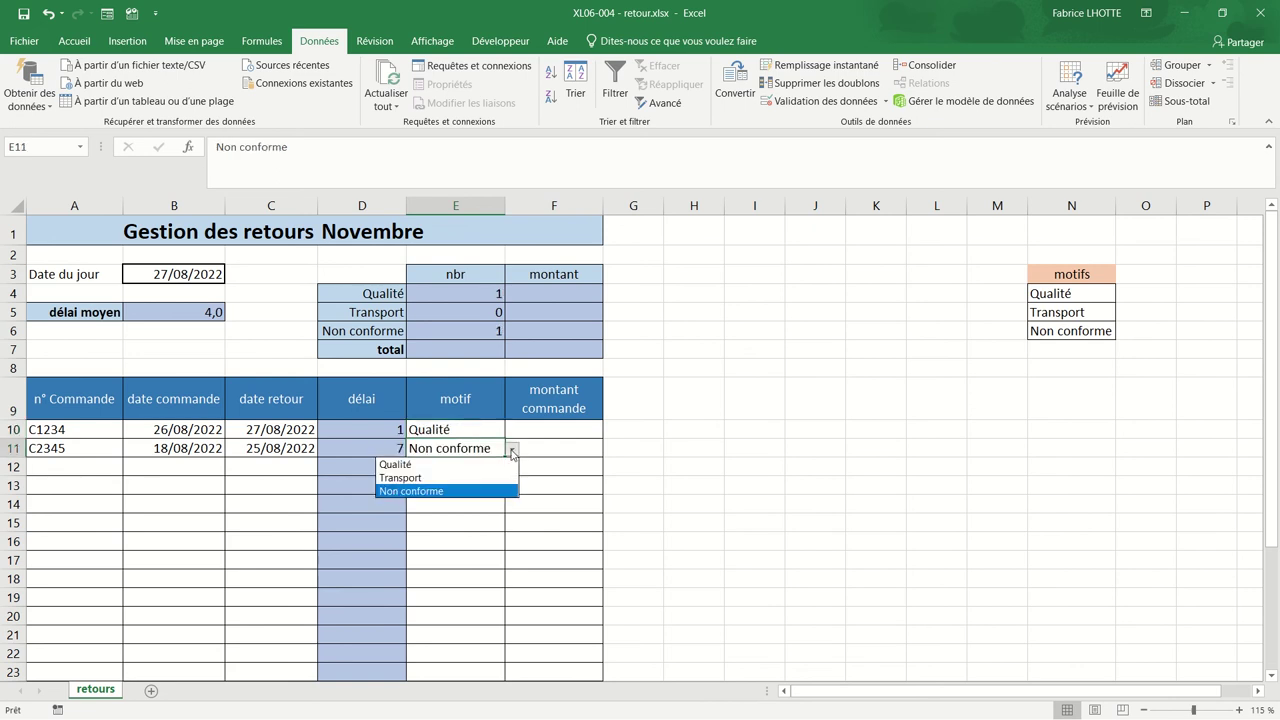
{"action": "left_click", "coordinate": [486, 477]}
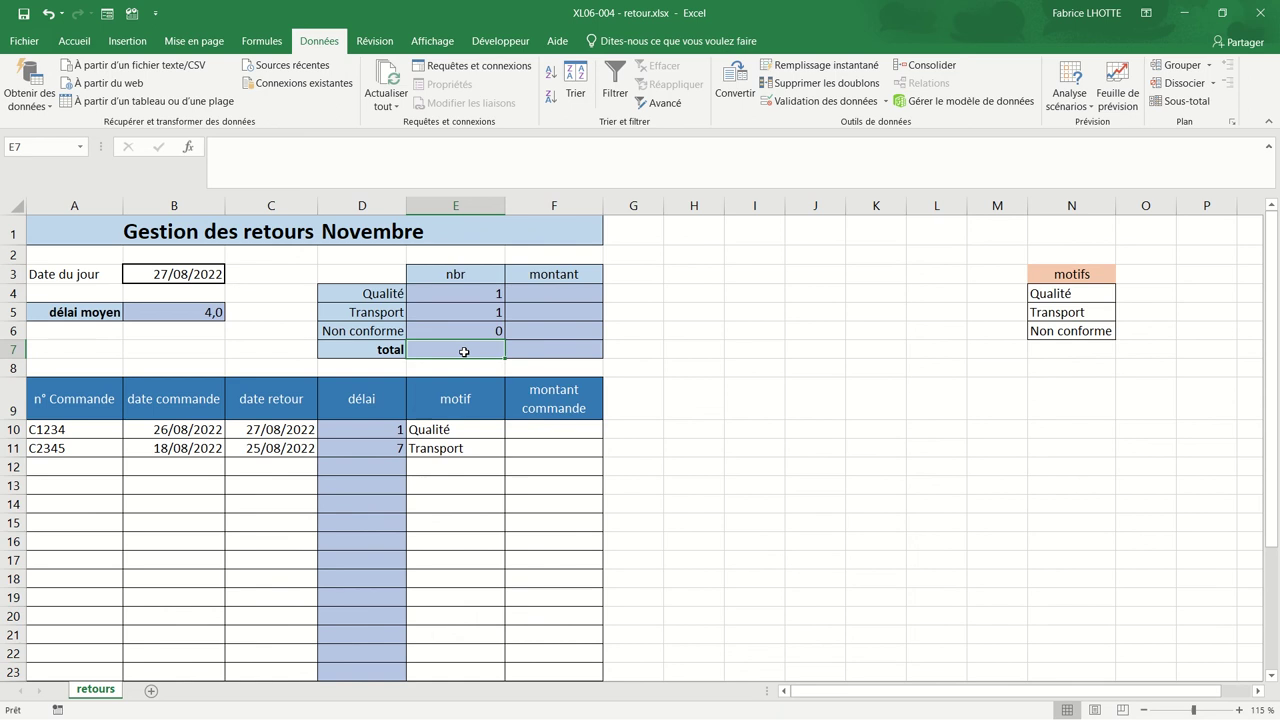
- Enter =SOMME(E4:E6) in E7 to total the reason counts, giving 2
{"action": "type", "text": "=somme"}
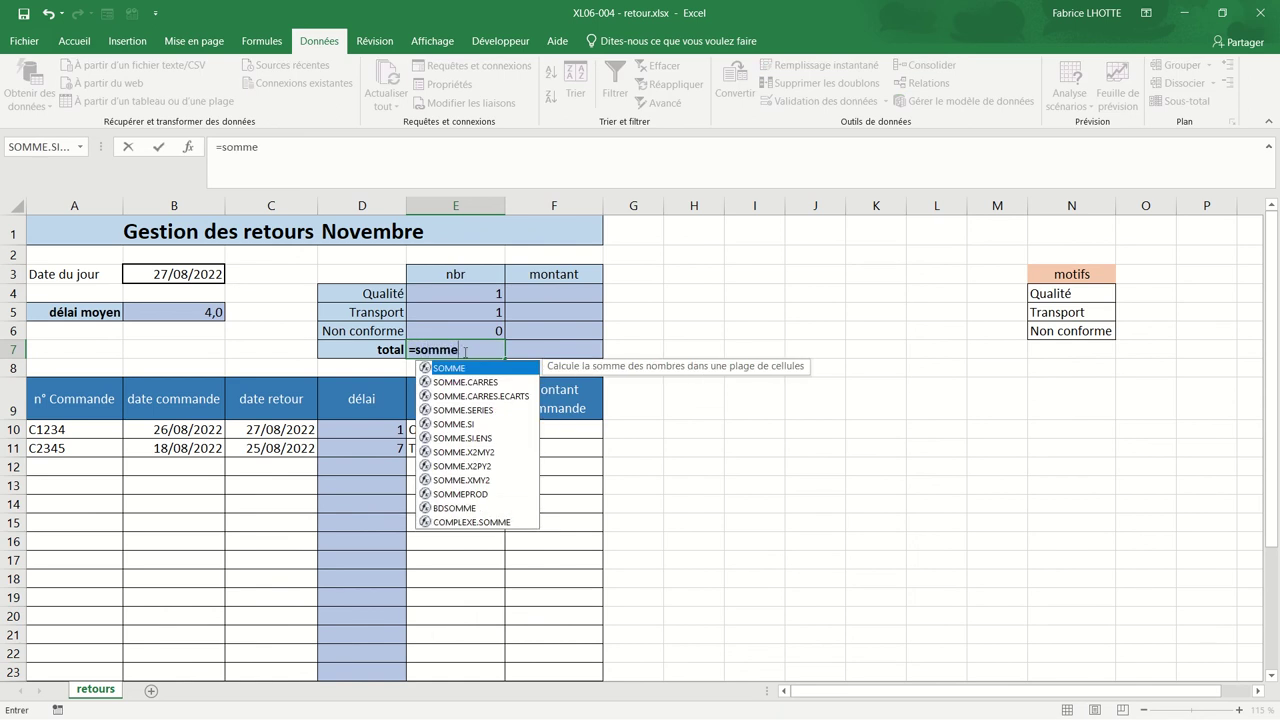
{"action": "type", "text": "("}
{"action": "left_click_drag", "start_coordinate": [474, 293], "coordinate": [474, 331]}
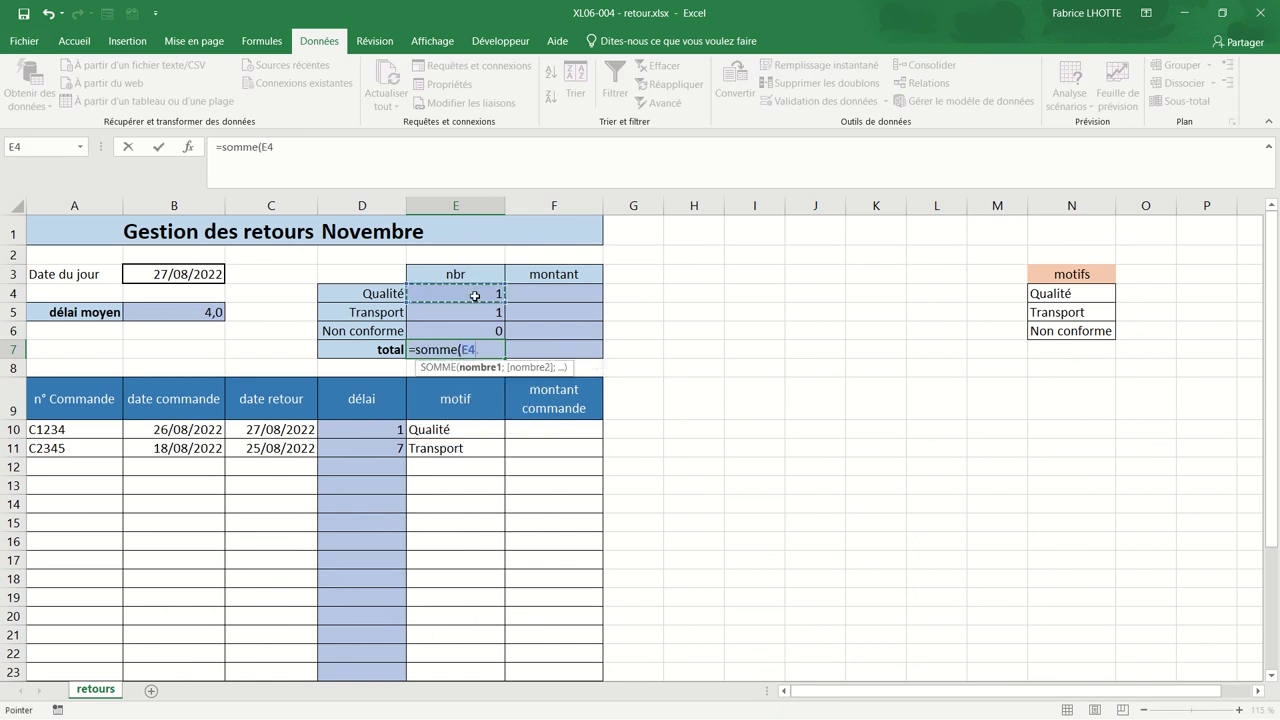
{"action": "type", "text": ")"}
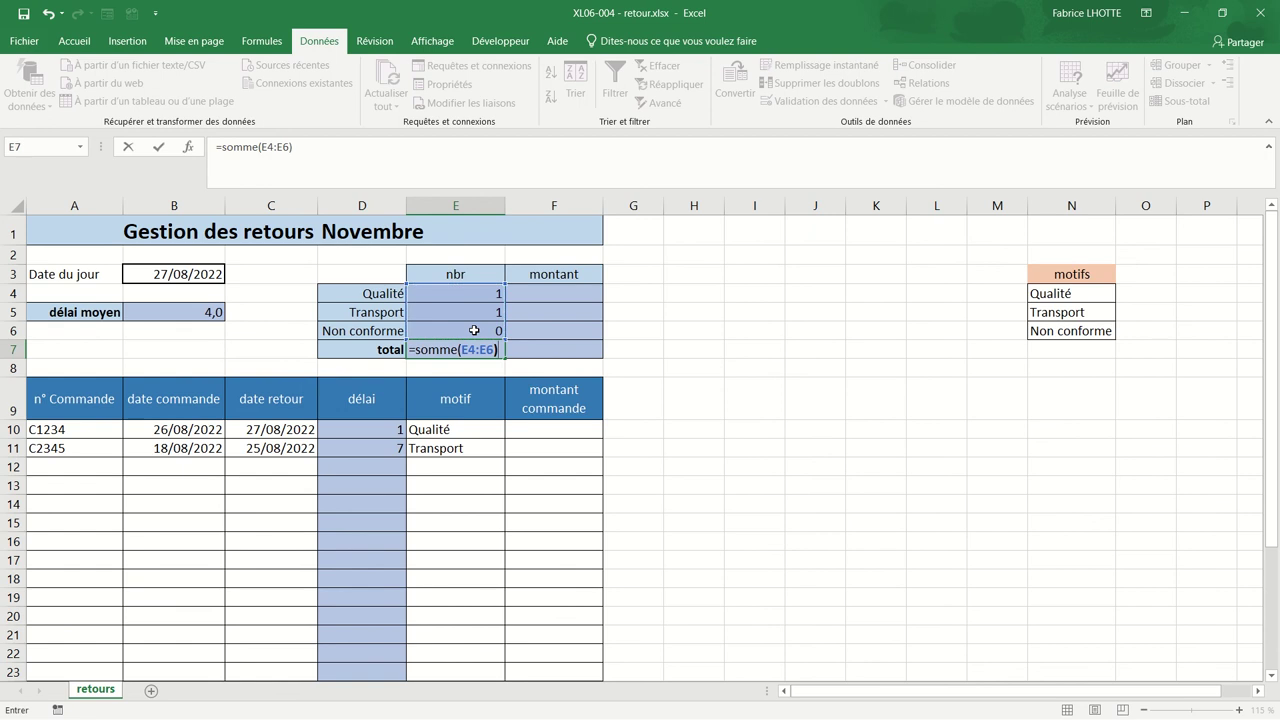
{"action": "key", "text": "Return"}
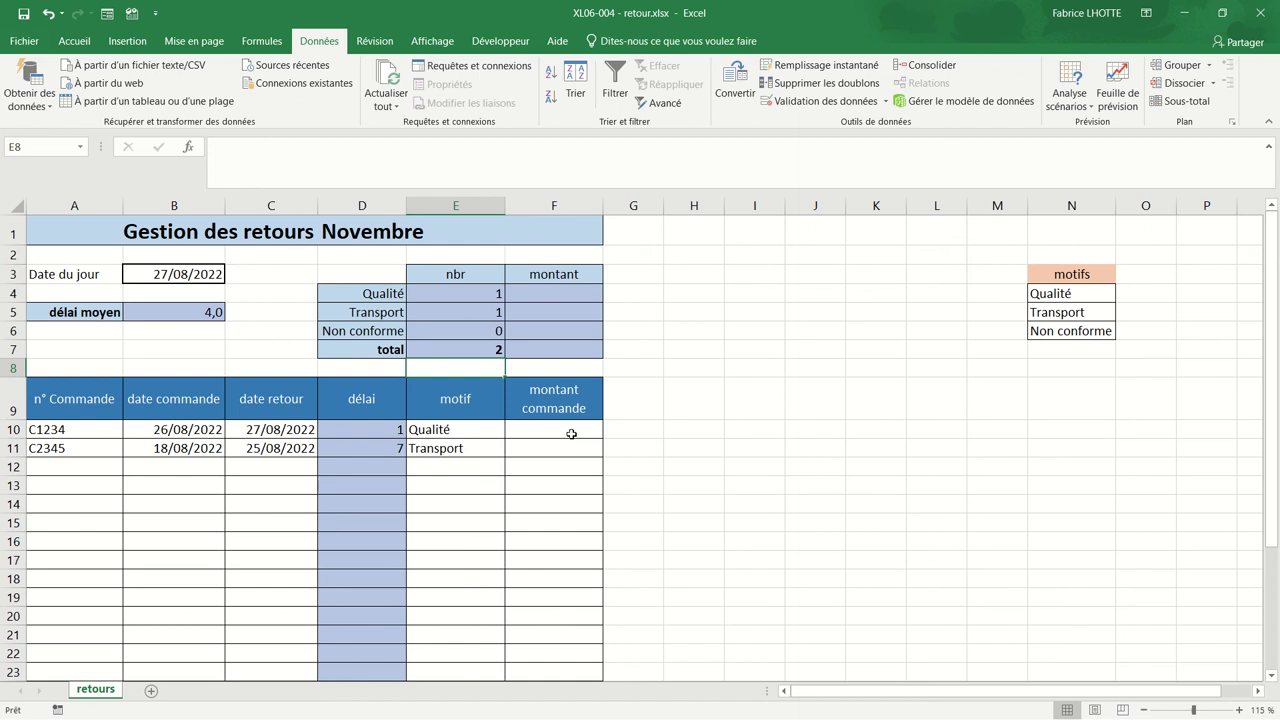
- Set data validation on F10:F33 to whole numbers greater than 0
{"action": "right_click", "coordinate": [571, 433]}
{"action": "mouse_move", "coordinate": [546, 437]}
{"action": "left_mouse_down"}
{"action": "mouse_move", "coordinate": [543, 714]}
{"action": "mouse_move", "coordinate": [553, 627]}
{"action": "left_mouse_up"}
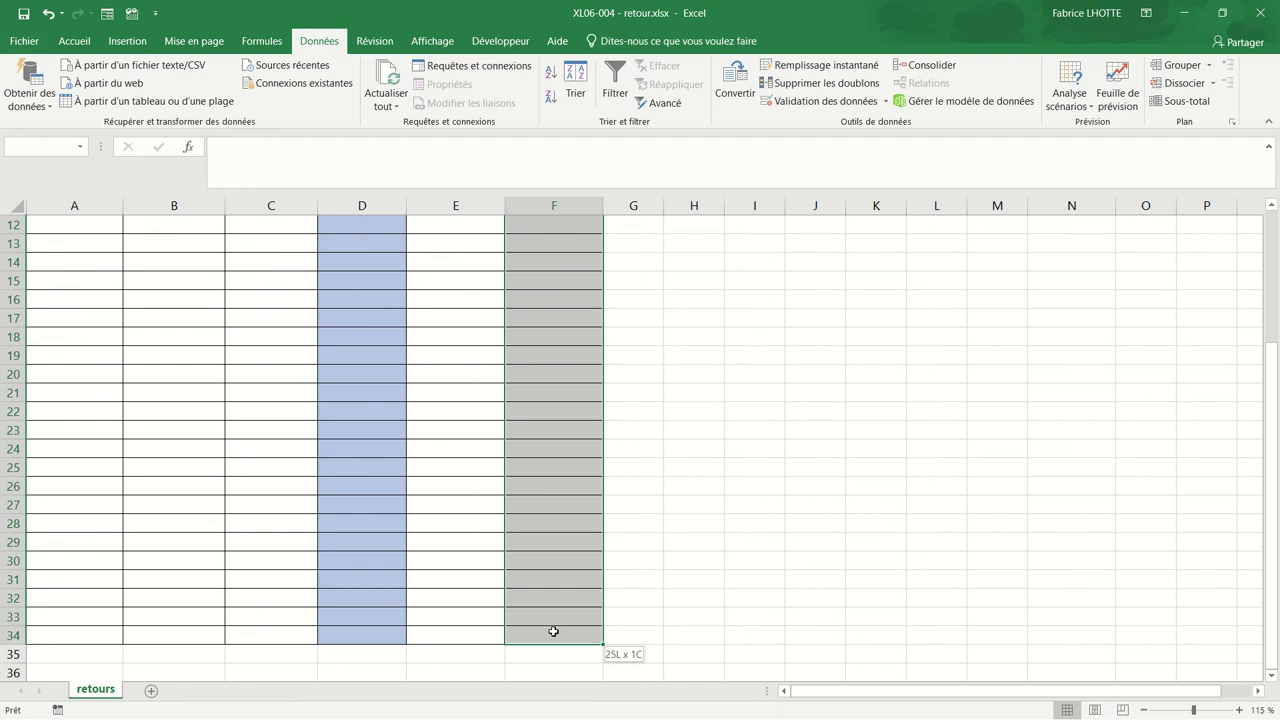
{"action": "scroll", "coordinate": [553, 630], "scroll_direction": "up", "scroll_amount": 4}
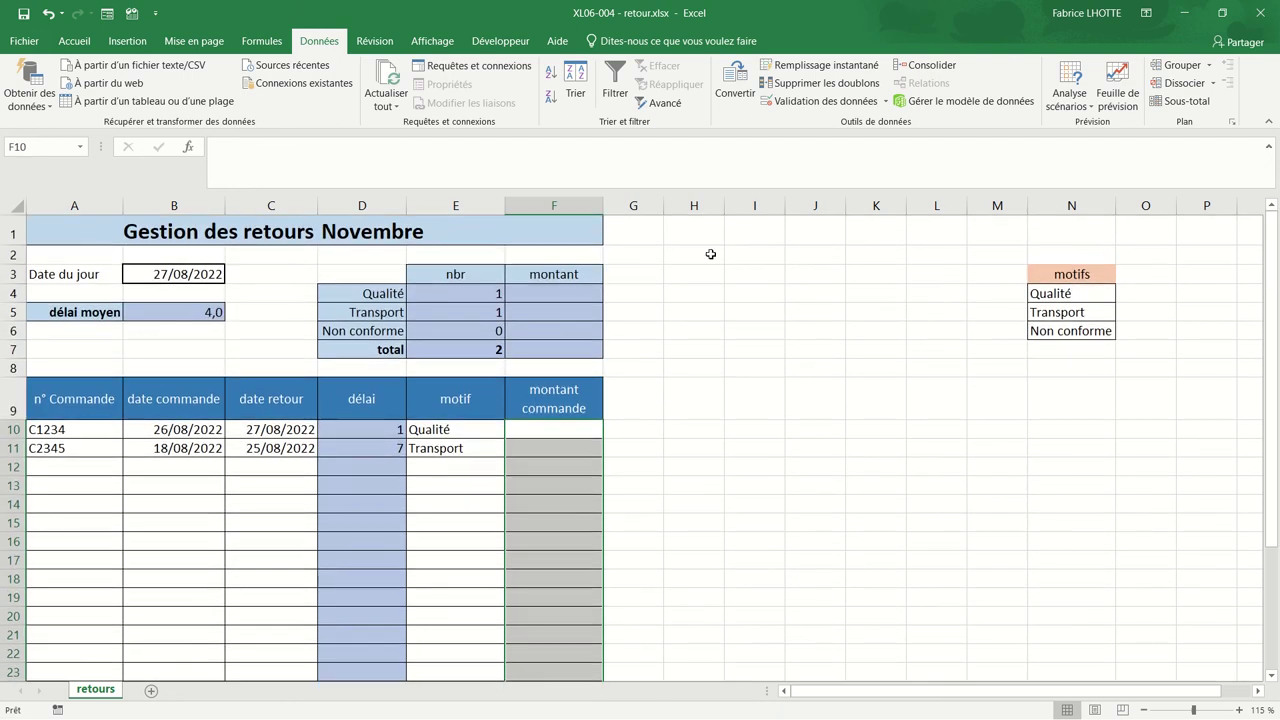
{"action": "left_click", "coordinate": [834, 104]}
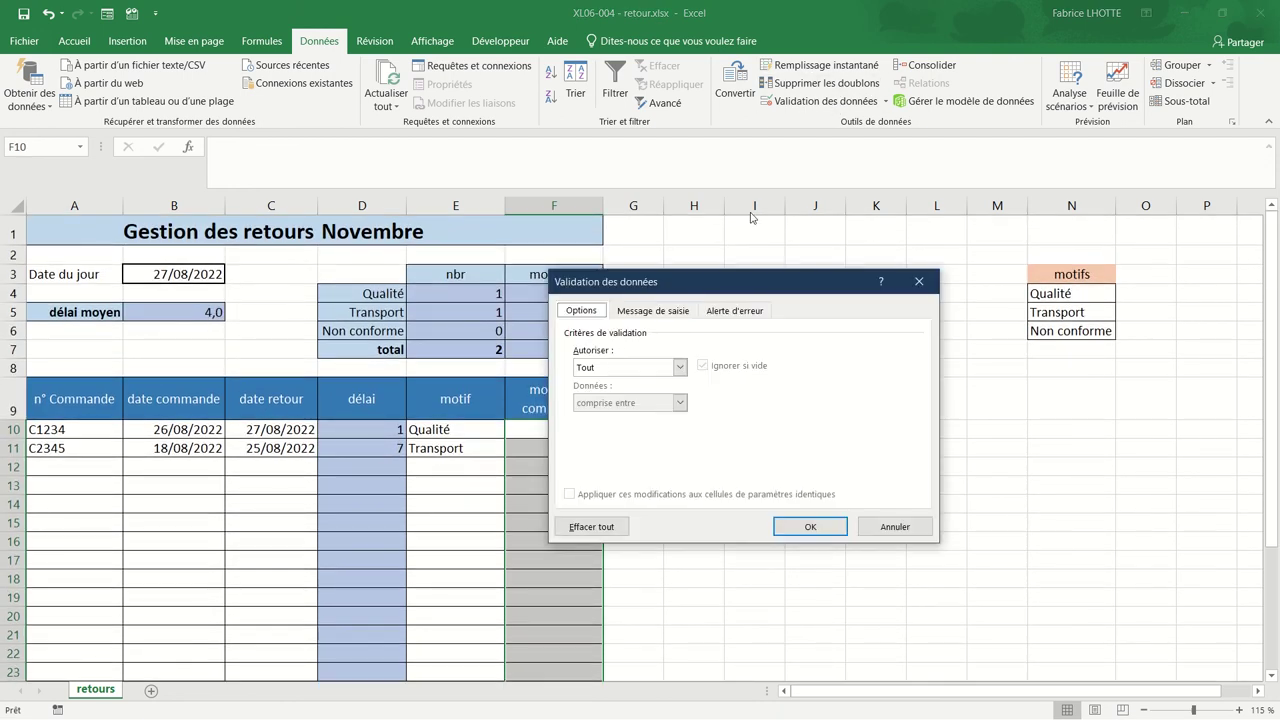
{"action": "left_click", "coordinate": [680, 368]}
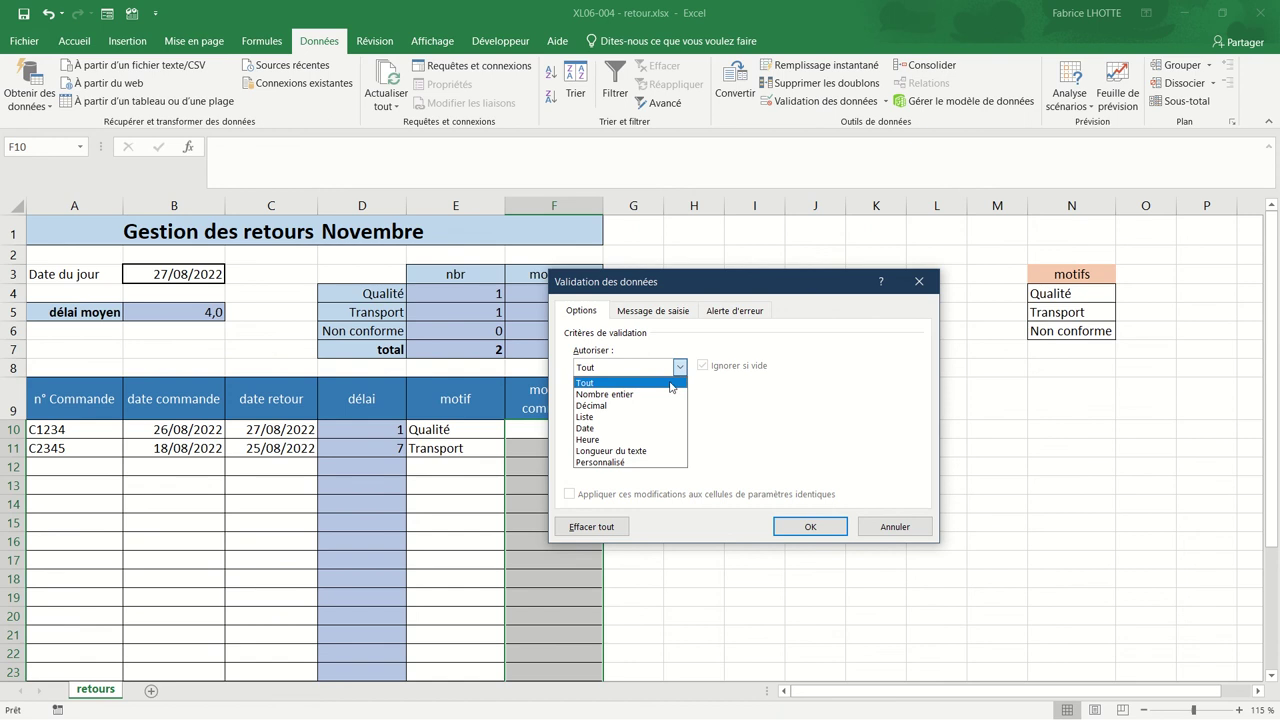
{"action": "left_click", "coordinate": [655, 395]}
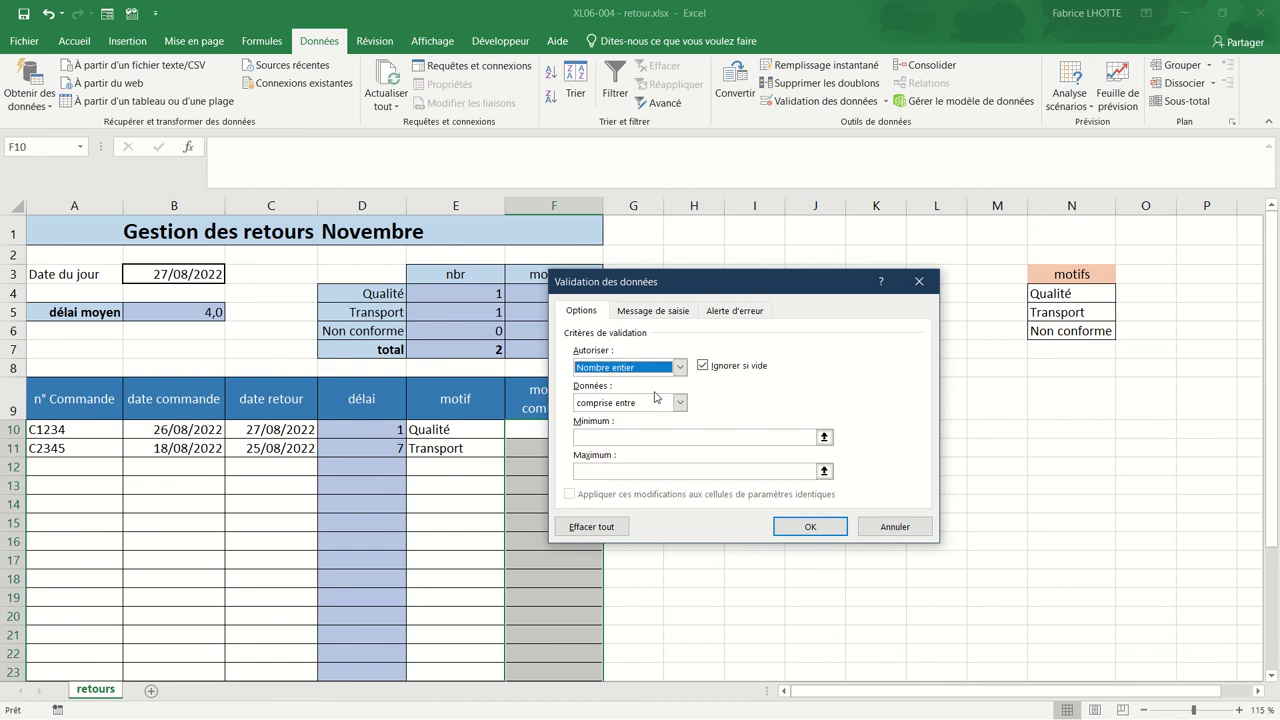
{"action": "left_click", "coordinate": [679, 404]}
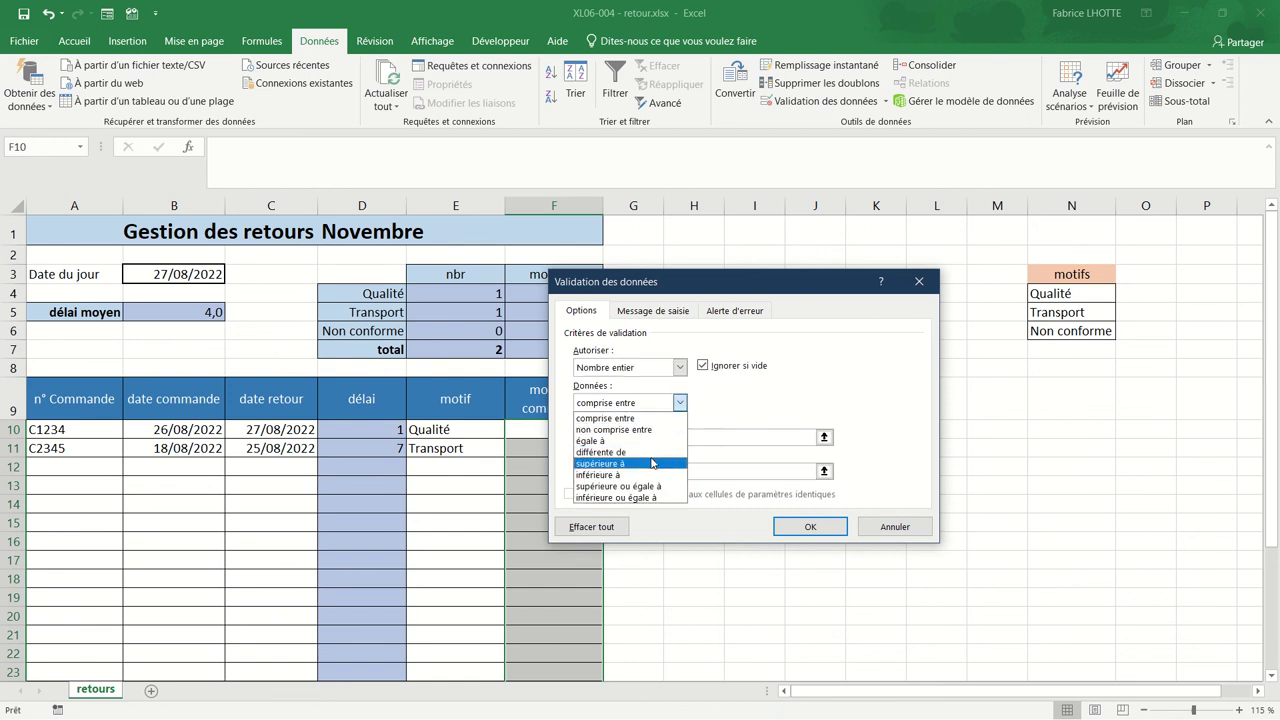
{"action": "left_click", "coordinate": [651, 463]}
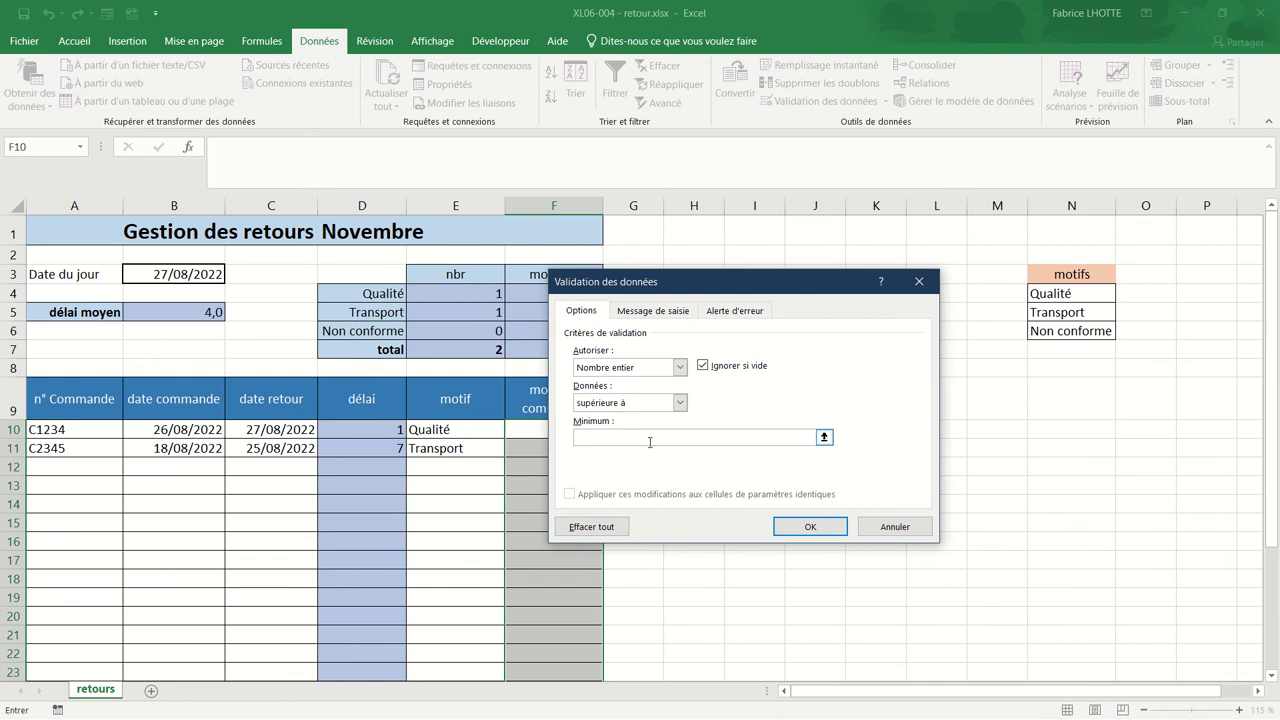
{"action": "type", "text": "0"}
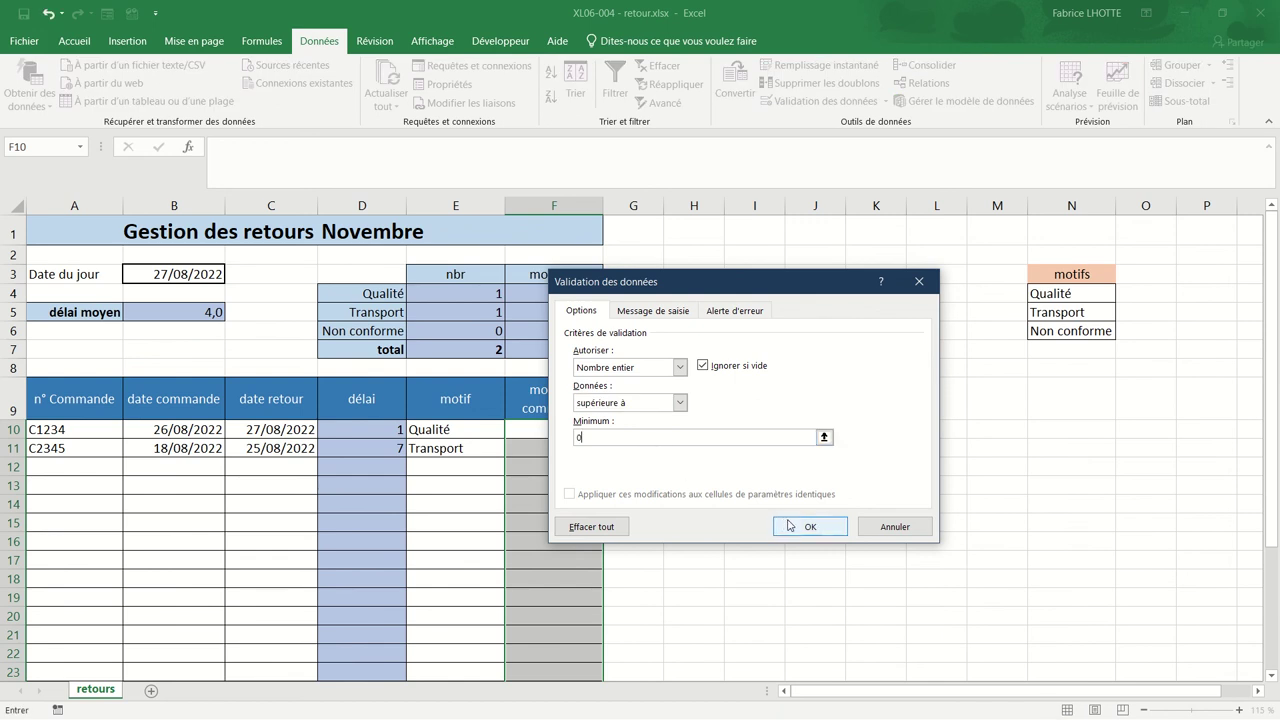
- Add an ERREUR alert saying 'Un nombre entier supérieur à 0 doit être saisi' and apply
{"action": "left_click", "coordinate": [740, 312]}
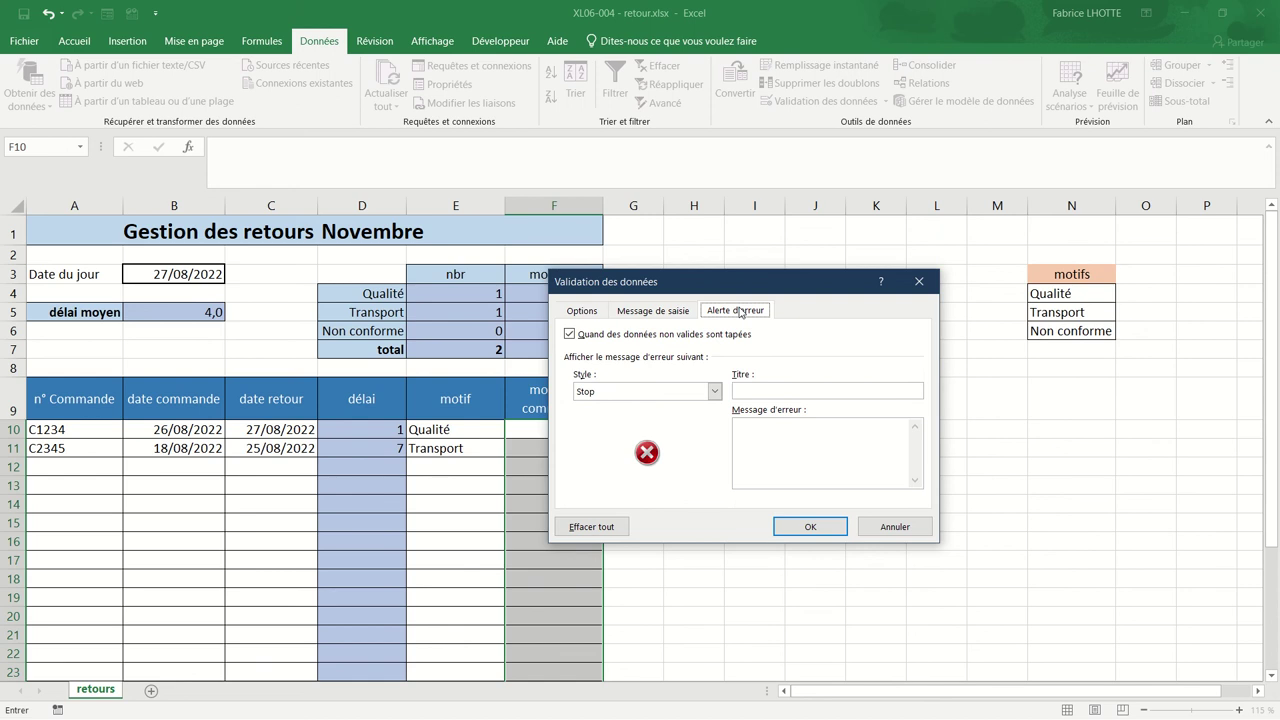
{"action": "left_click", "coordinate": [820, 443]}
{"action": "type", "text": "n nom"}
{"action": "type", "text": "bre entier"}
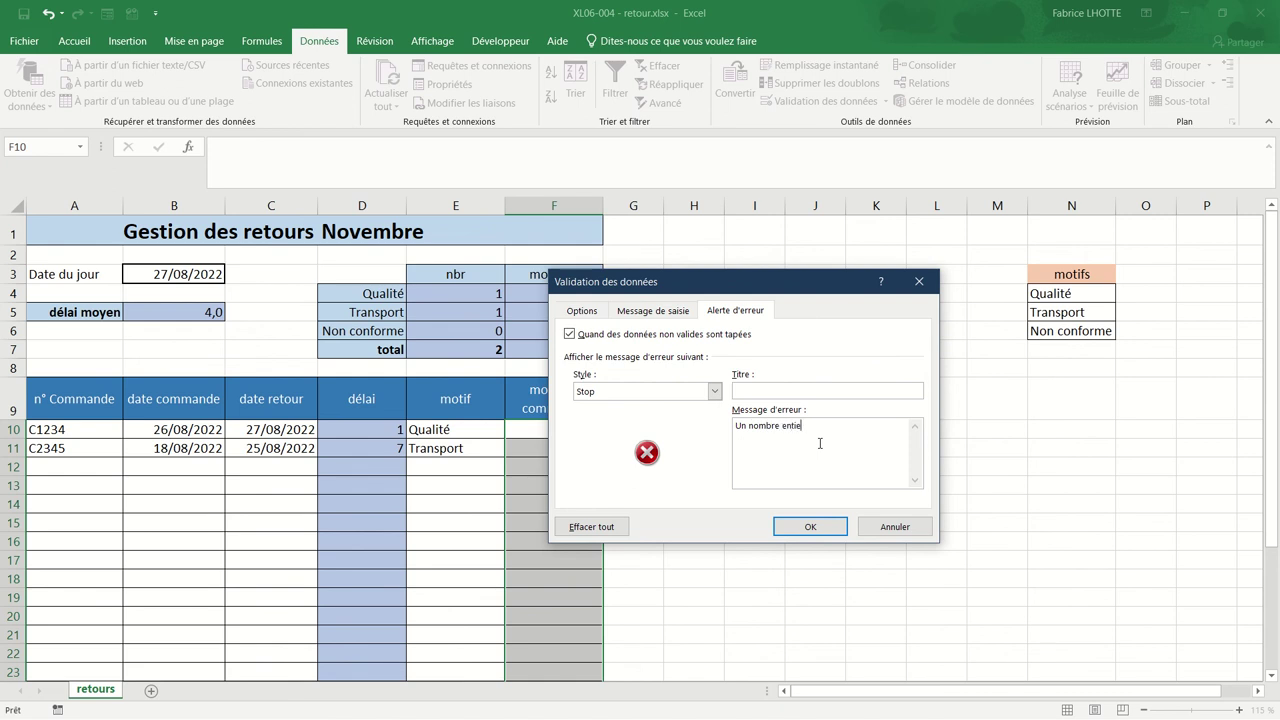
{"action": "type", "text": " supérieur à "}
{"action": "type", "text": "0 do"}
{"action": "type", "text": "it être"}
{"action": "type", "text": " saisi"}
{"action": "left_click", "coordinate": [790, 391]}
{"action": "type", "text": "RRE"}
{"action": "type", "text": "UR"}
{"action": "left_click", "coordinate": [805, 527]}
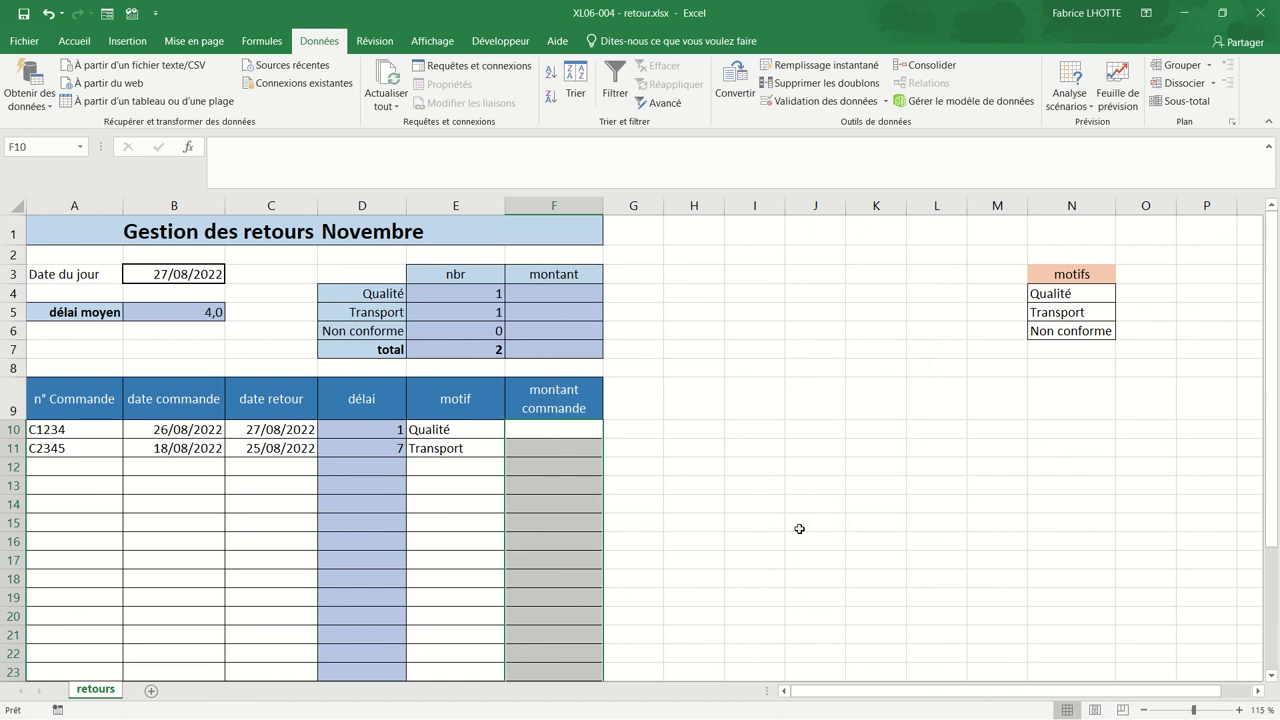
- Try the decimal amount 10,20 in F10 and dismiss the whole-number validation error
{"action": "left_click", "coordinate": [529, 430]}
{"action": "type", "text": "10,20"}
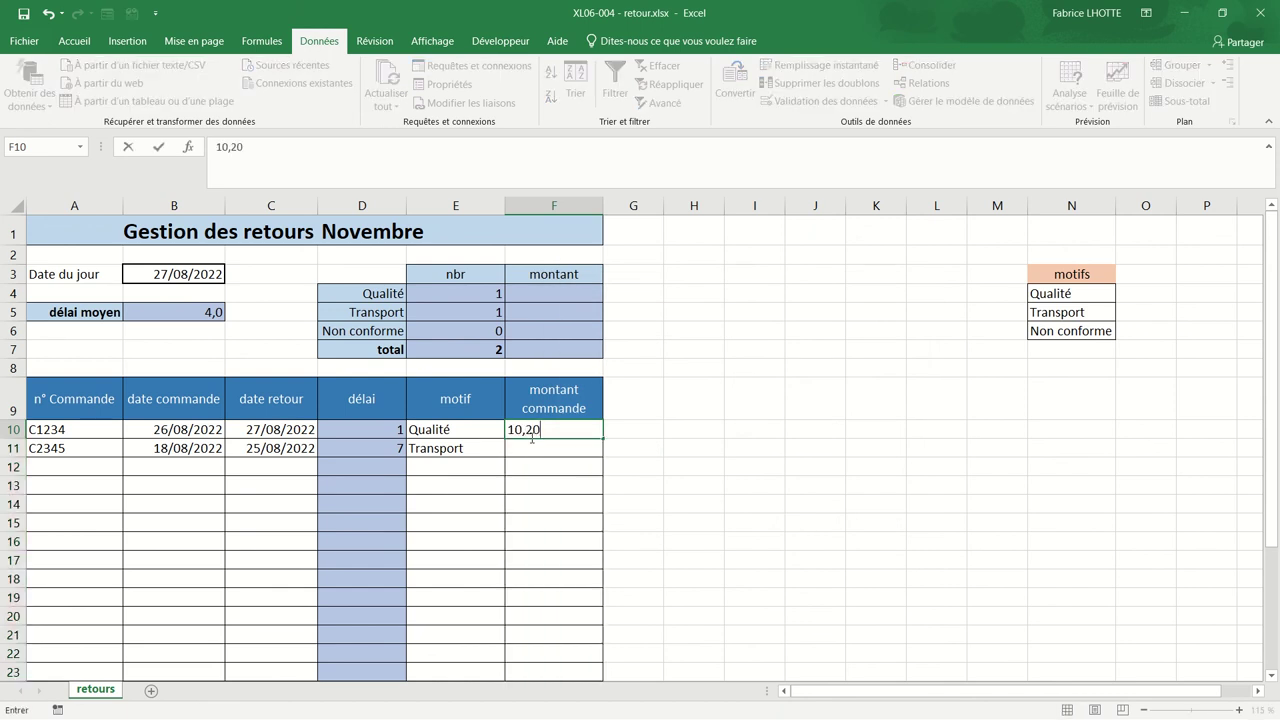
{"action": "key", "text": "Return"}
{"action": "left_click", "coordinate": [558, 414]}
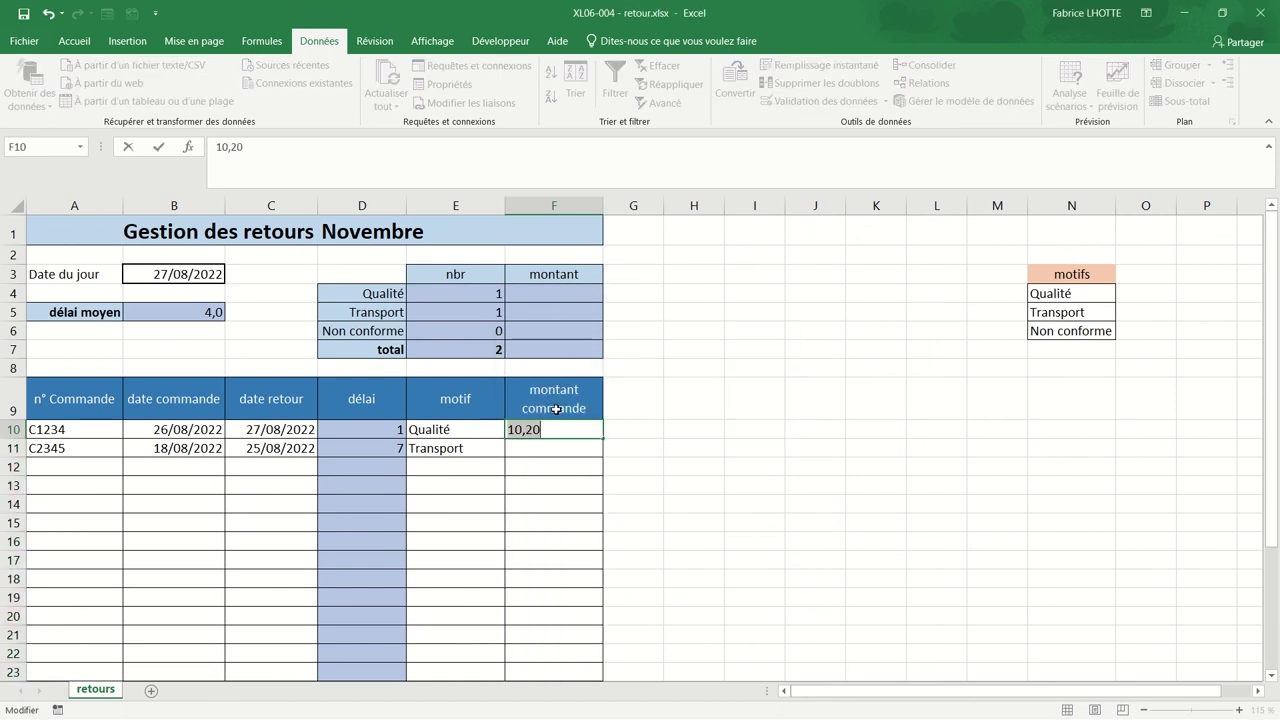
- Enter the amounts 1 250 for C1234 and 3 254 for C2345 in F10:F11
{"action": "type", "text": "1 250"}
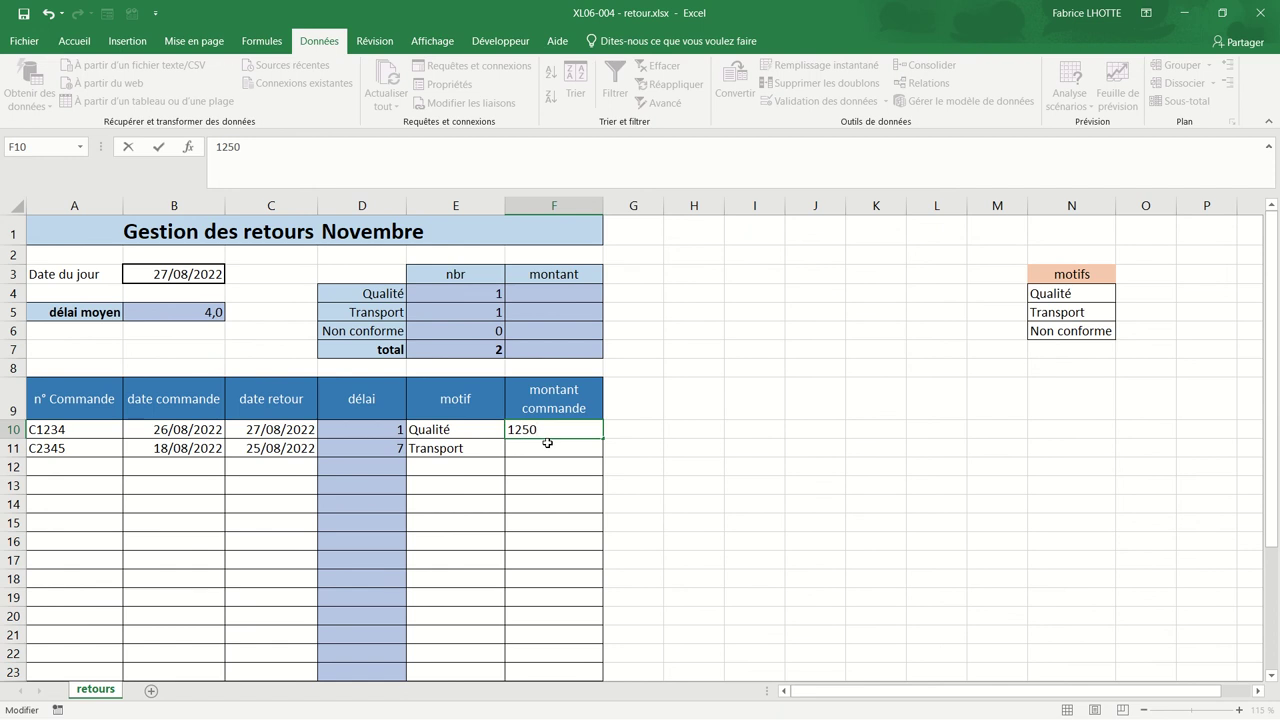
{"action": "key", "text": "Return"}
{"action": "type", "text": "3 2"}
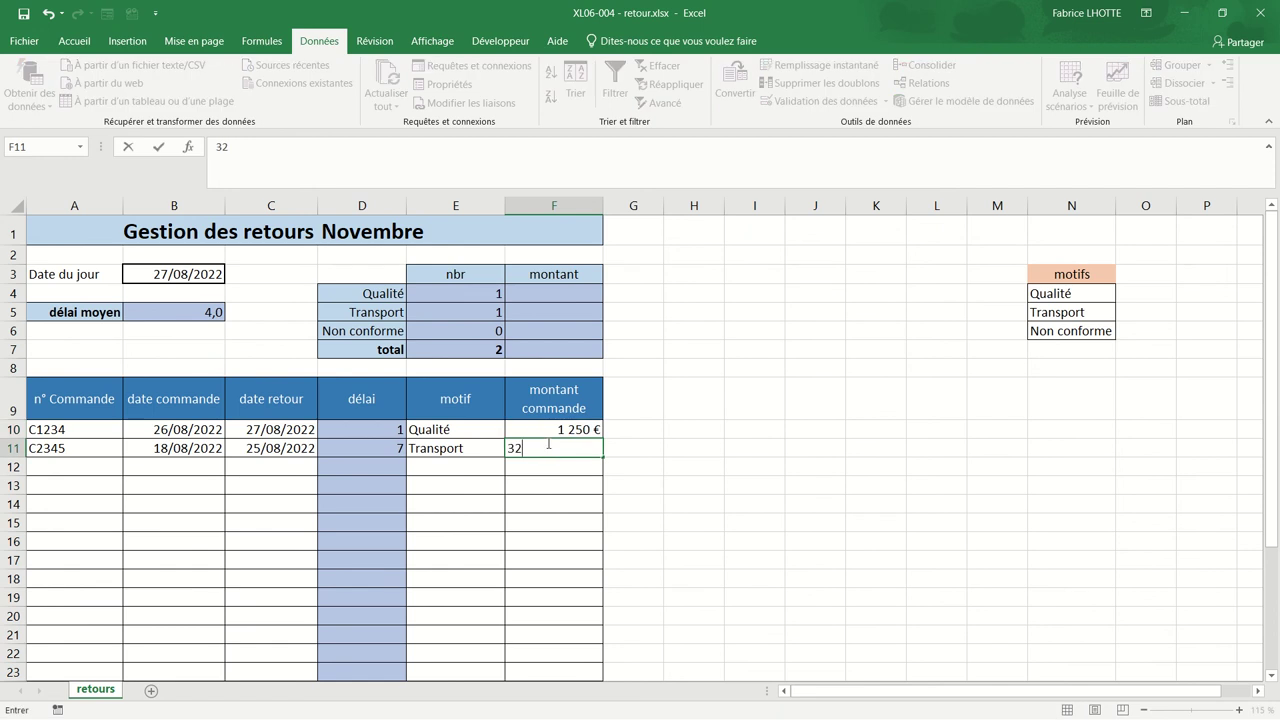
{"action": "type", "text": "54"}
{"action": "key", "text": "Return"}
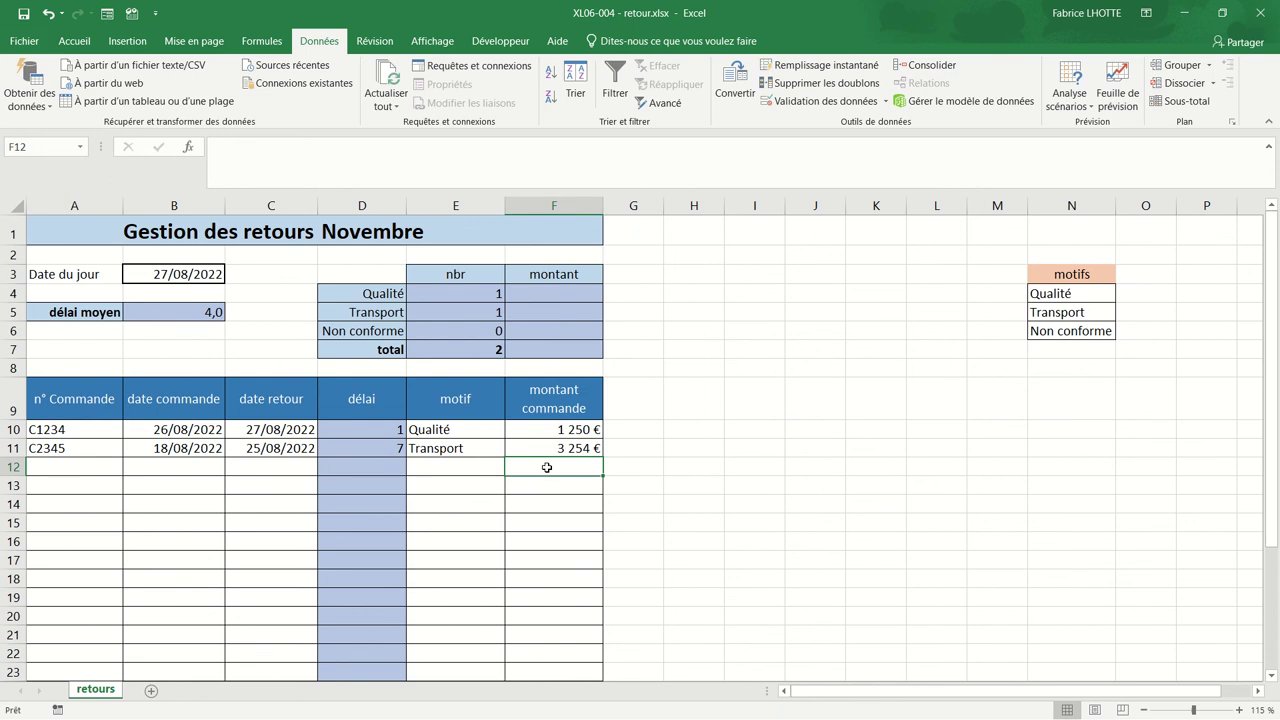
{"action": "scroll", "coordinate": [536, 477], "scroll_direction": "down", "scroll_amount": 1}
{"action": "scroll", "coordinate": [536, 477], "scroll_direction": "up", "scroll_amount": 1}
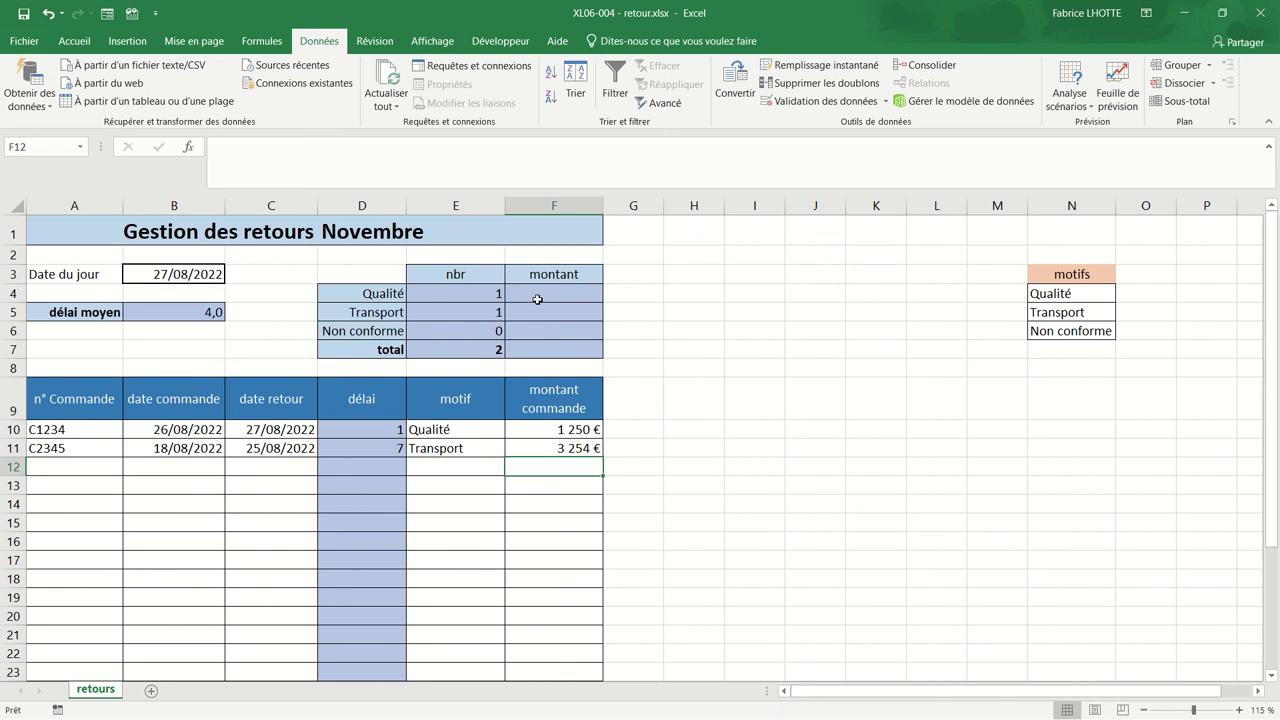
- Enter =SOMME.SI(E10:E34;"qualité";F10:F34) in F4 to total Qualité return amounts (1 250 €)
{"action": "left_click", "coordinate": [536, 294]}
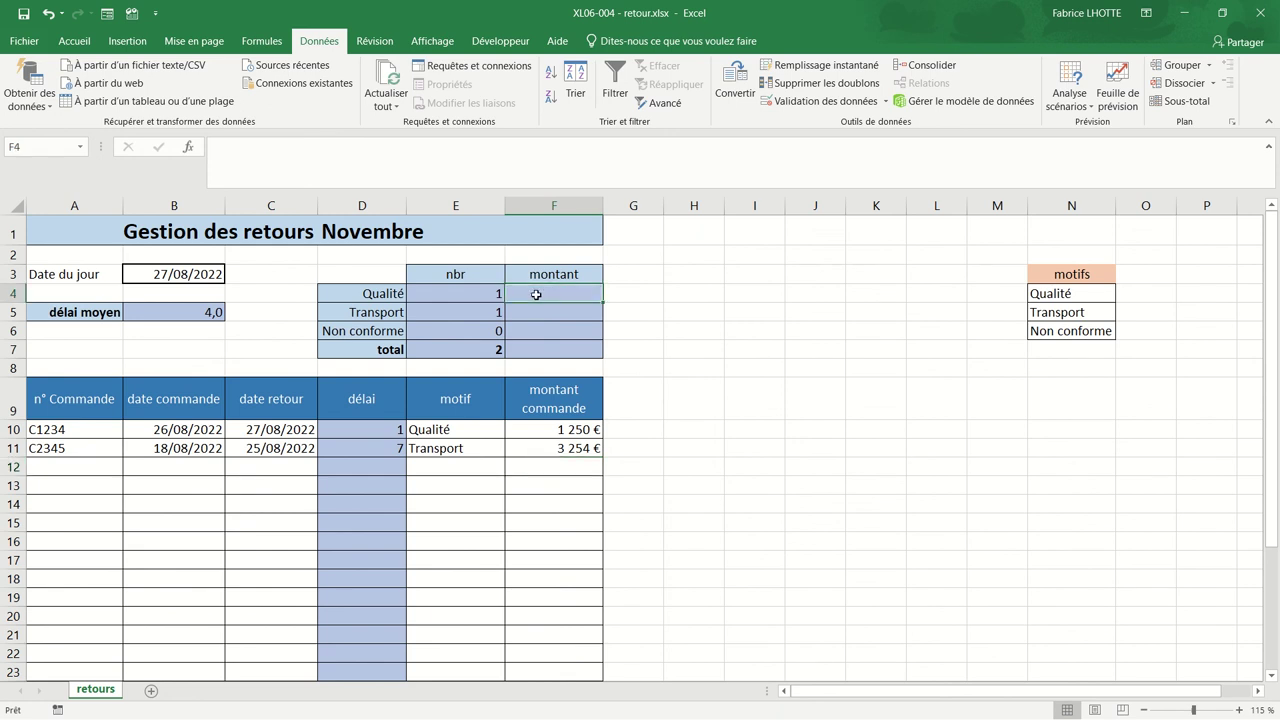
{"action": "type", "text": "=somm"}
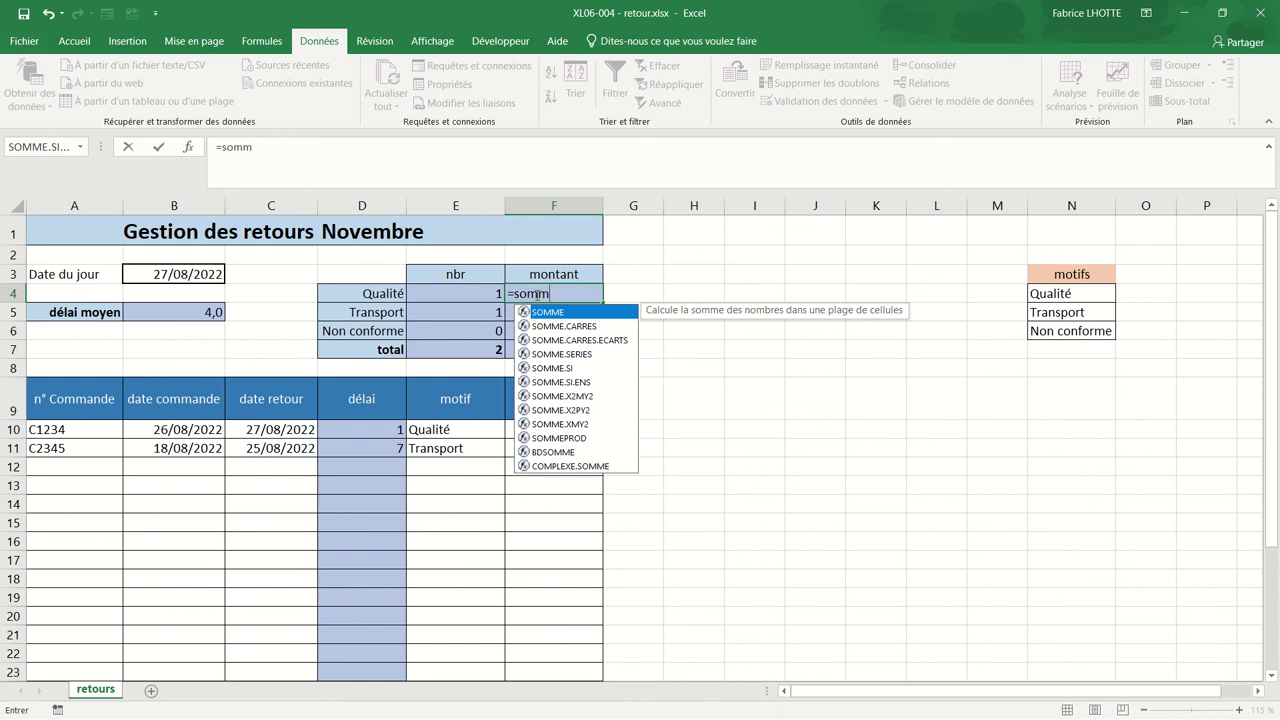
{"action": "type", "text": "e.si("}
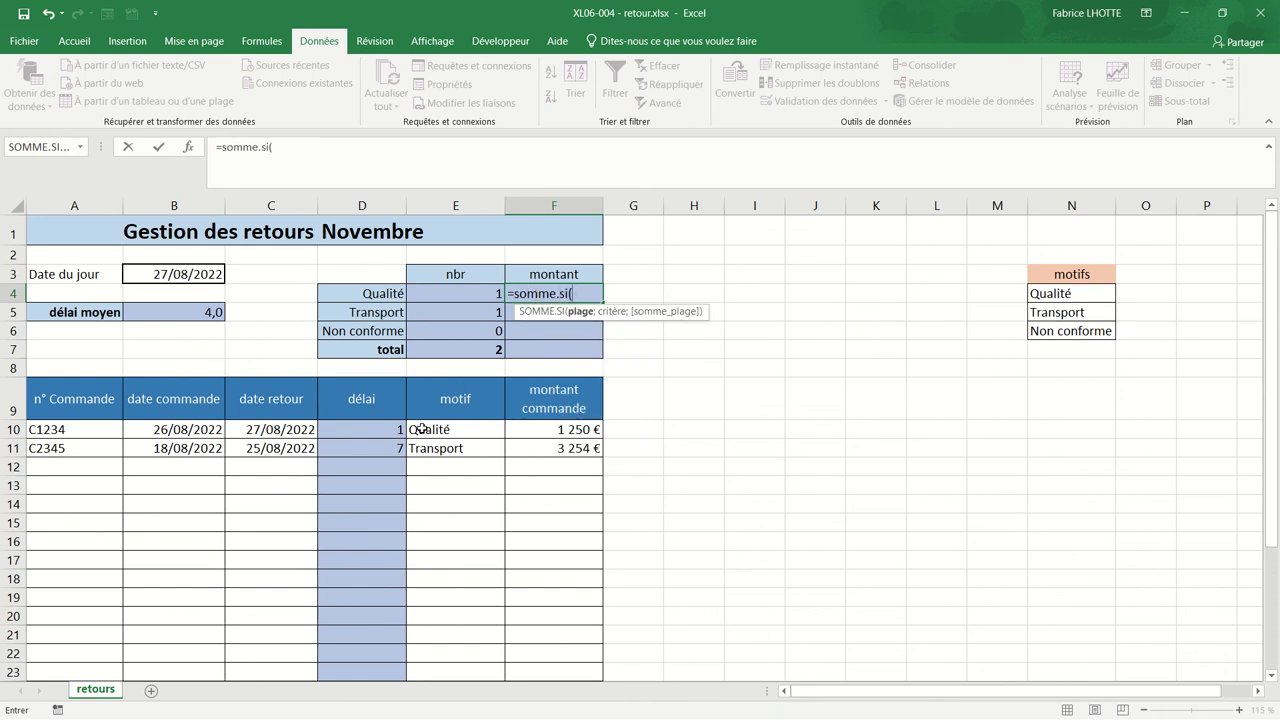
{"action": "mouse_move", "coordinate": [413, 430]}
{"action": "left_mouse_down"}
{"action": "mouse_move", "coordinate": [424, 696]}
{"action": "mouse_move", "coordinate": [428, 664]}
{"action": "left_mouse_up"}
{"action": "type", "text": ";"}
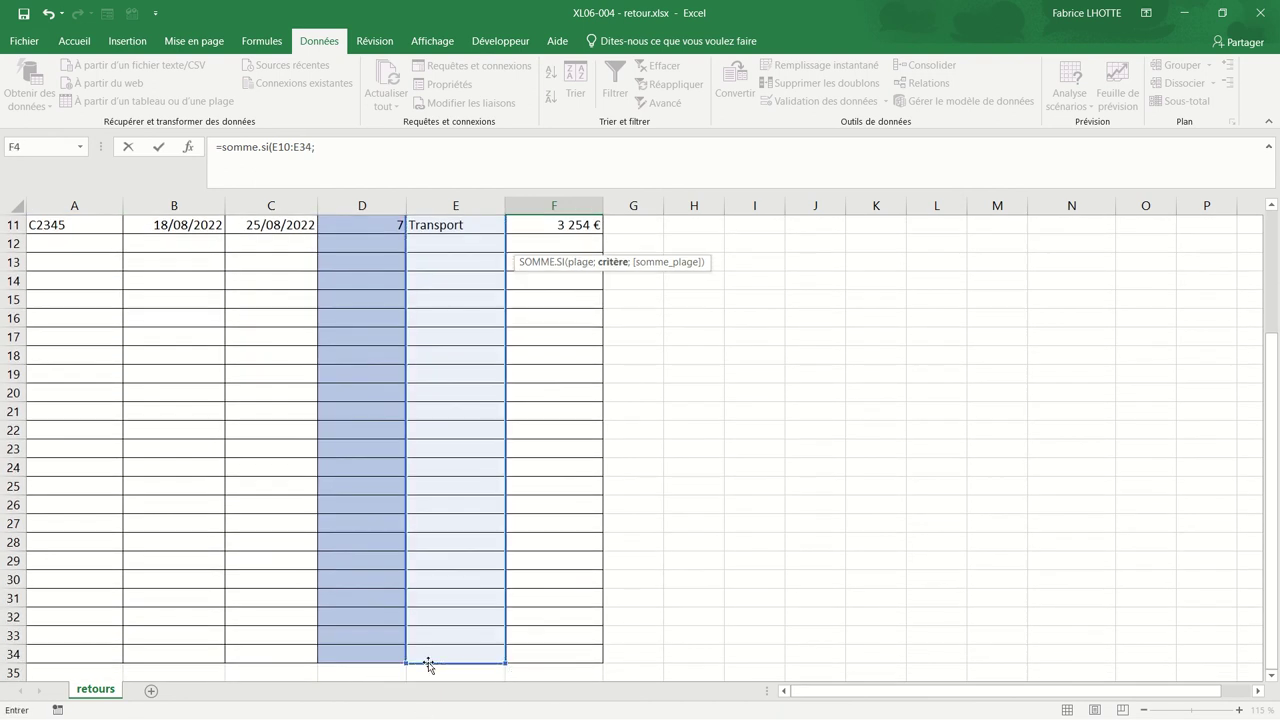
{"action": "type", "text": "\"qualité\""}
{"action": "type", "text": ";"}
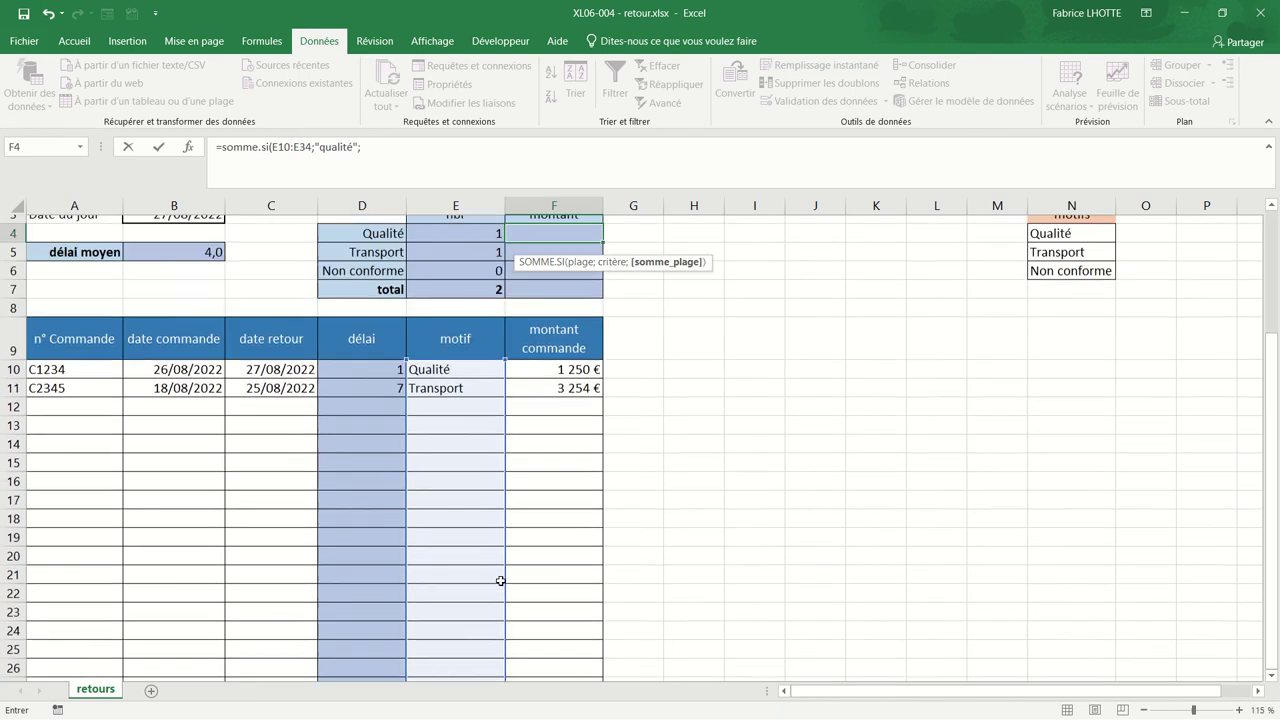
{"action": "mouse_move", "coordinate": [580, 378]}
{"action": "left_mouse_down"}
{"action": "mouse_move", "coordinate": [551, 717]}
{"action": "mouse_move", "coordinate": [558, 655]}
{"action": "left_mouse_up"}
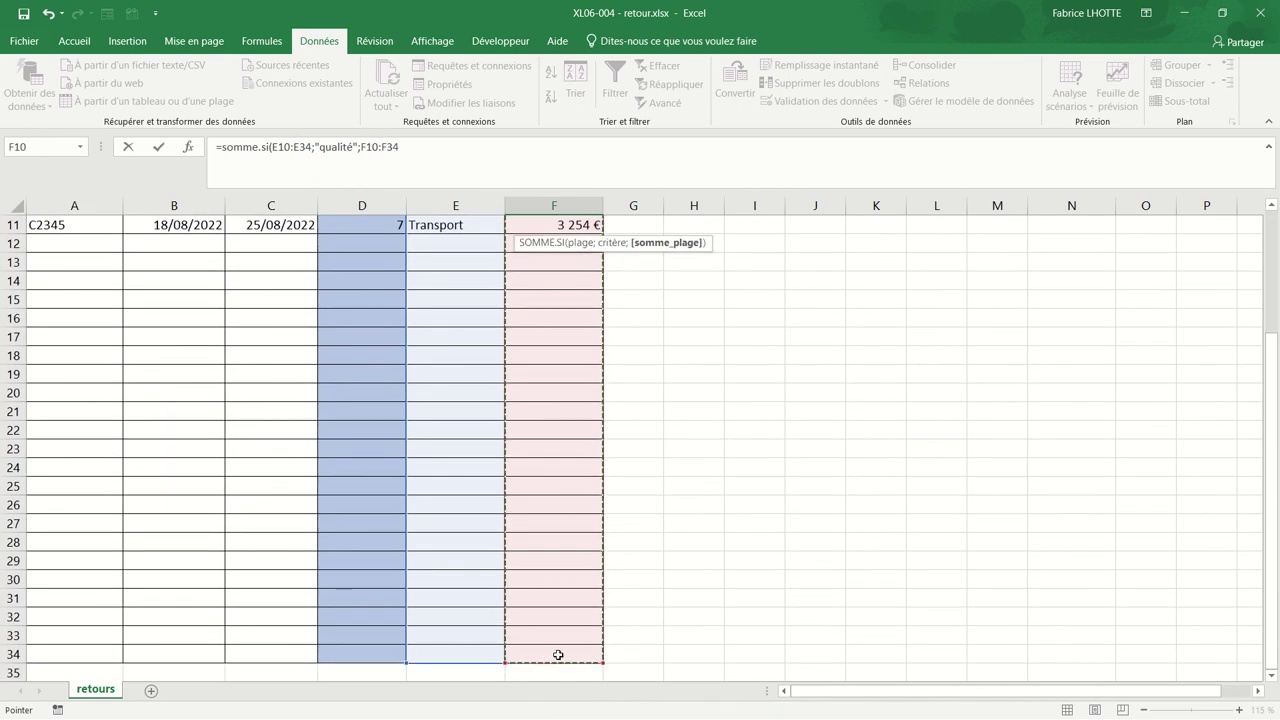
{"action": "type", "text": ")"}
{"action": "key", "text": "Return"}
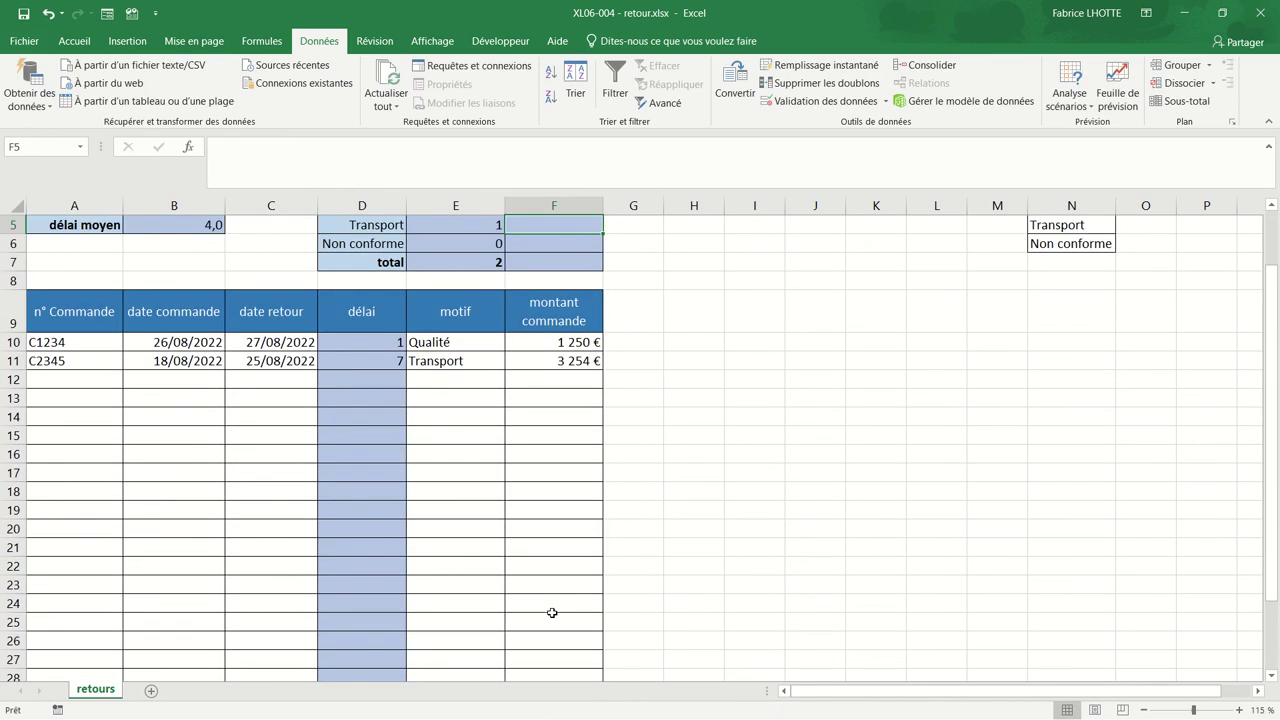
{"action": "scroll", "coordinate": [552, 610], "scroll_direction": "up", "scroll_amount": 2}
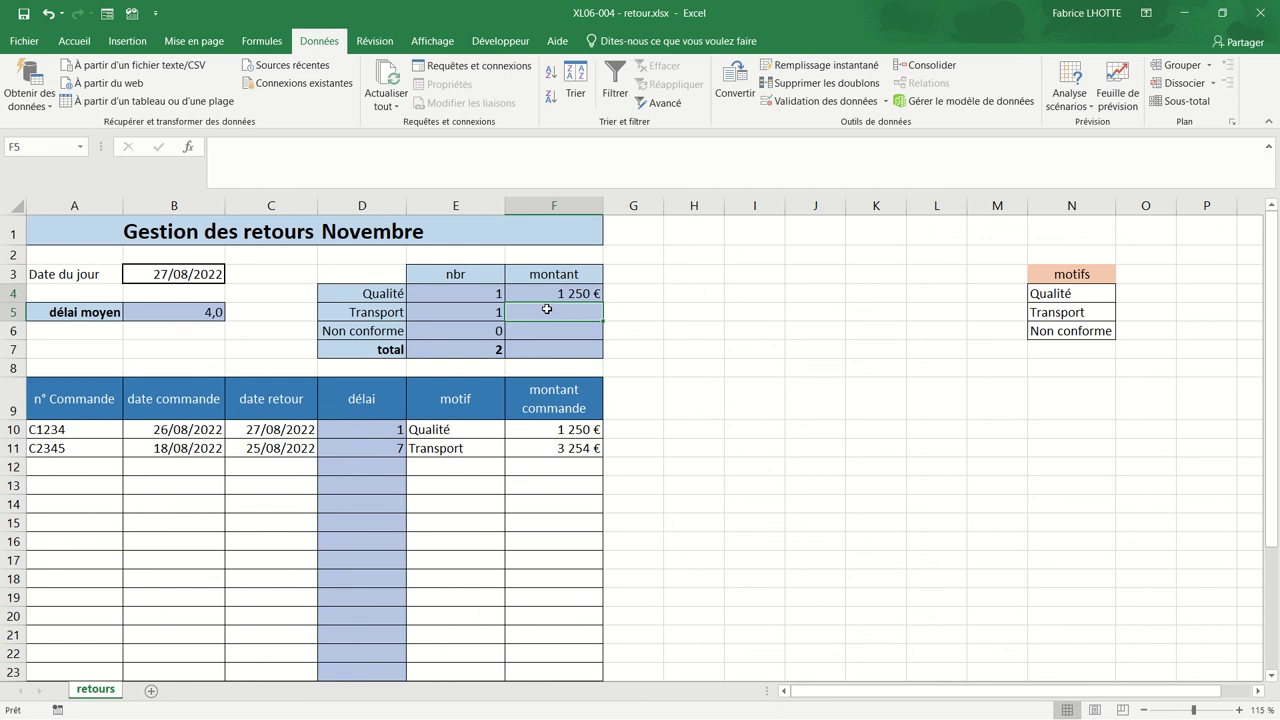
- Enter =SOMME.SI(E10:E34;"transport";F10:F34) in F5, giving a Transport total of 3 254 €
{"action": "type", "text": "=so"}
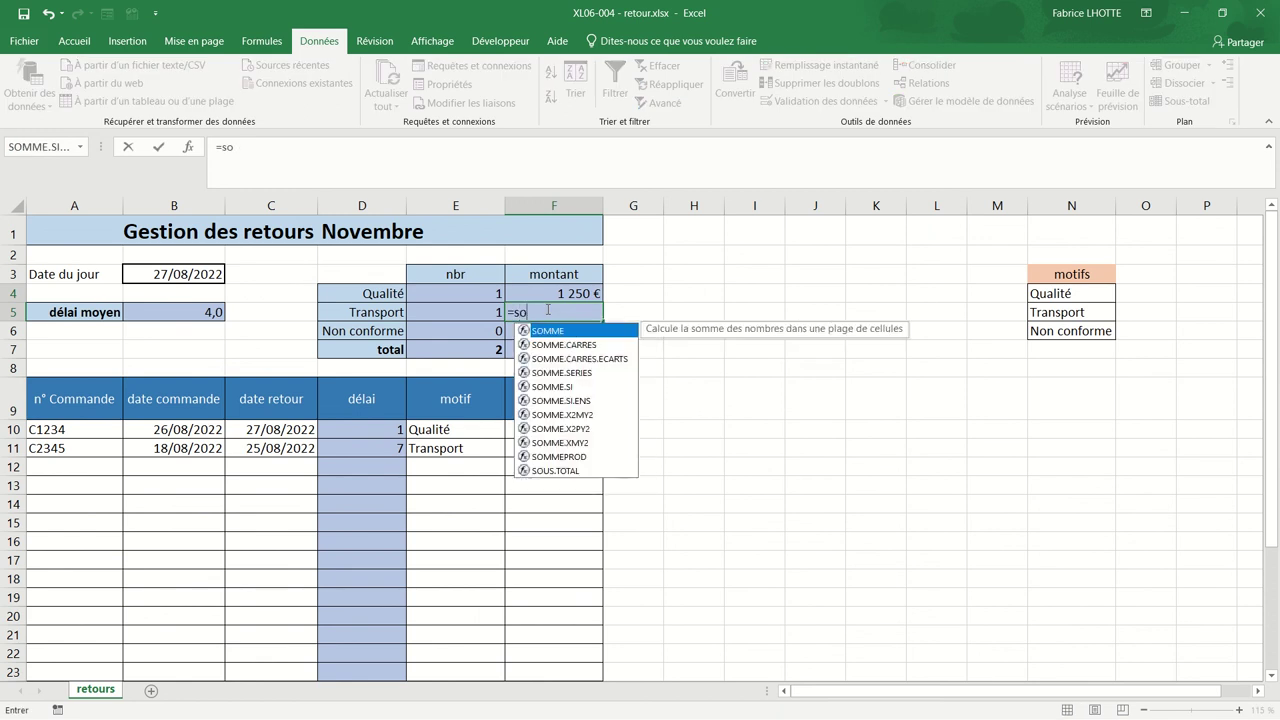
{"action": "type", "text": "mme.si("}
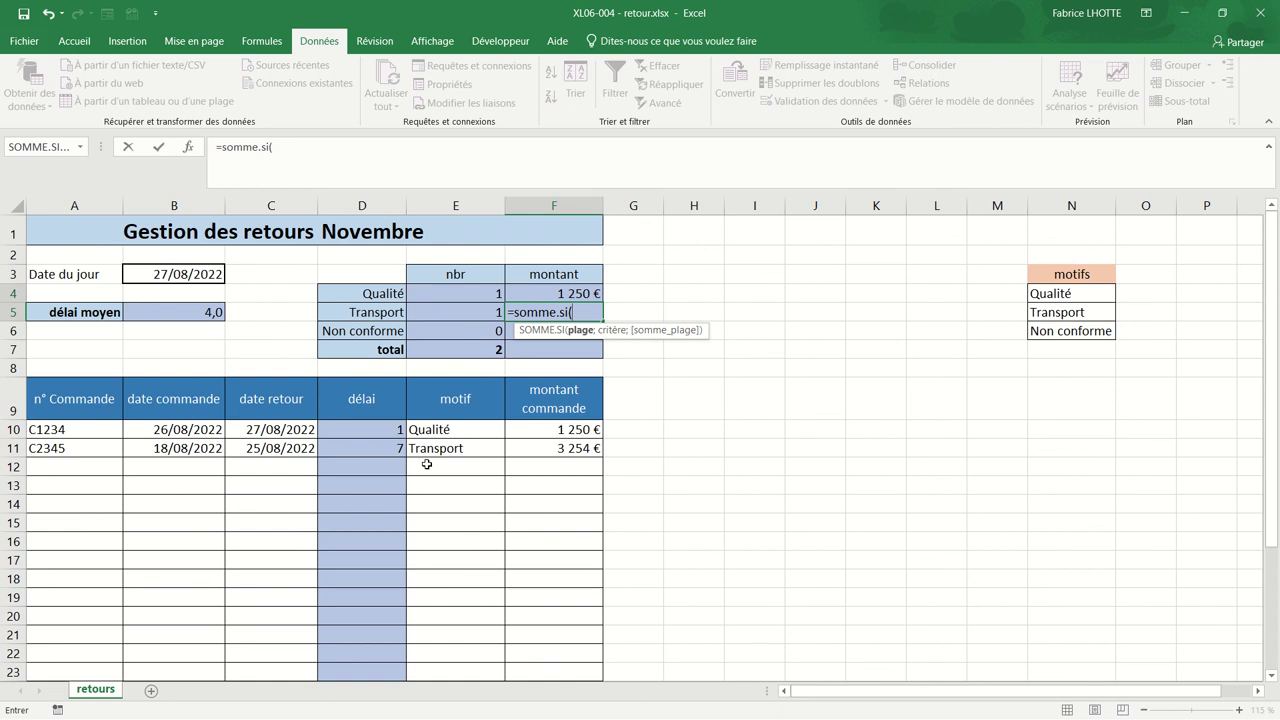
{"action": "mouse_move", "coordinate": [445, 430]}
{"action": "left_mouse_down"}
{"action": "mouse_move", "coordinate": [443, 716]}
{"action": "mouse_move", "coordinate": [441, 643]}
{"action": "left_mouse_up"}
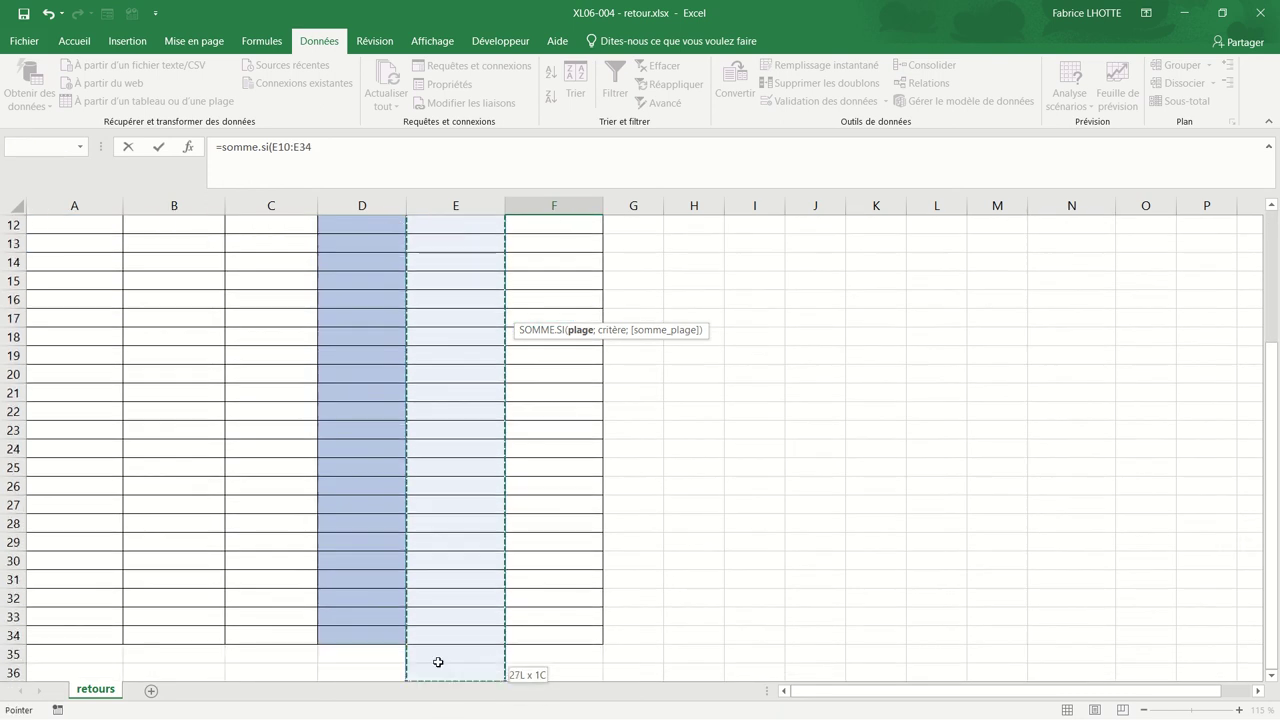
{"action": "type", "text": ";\"tran"}
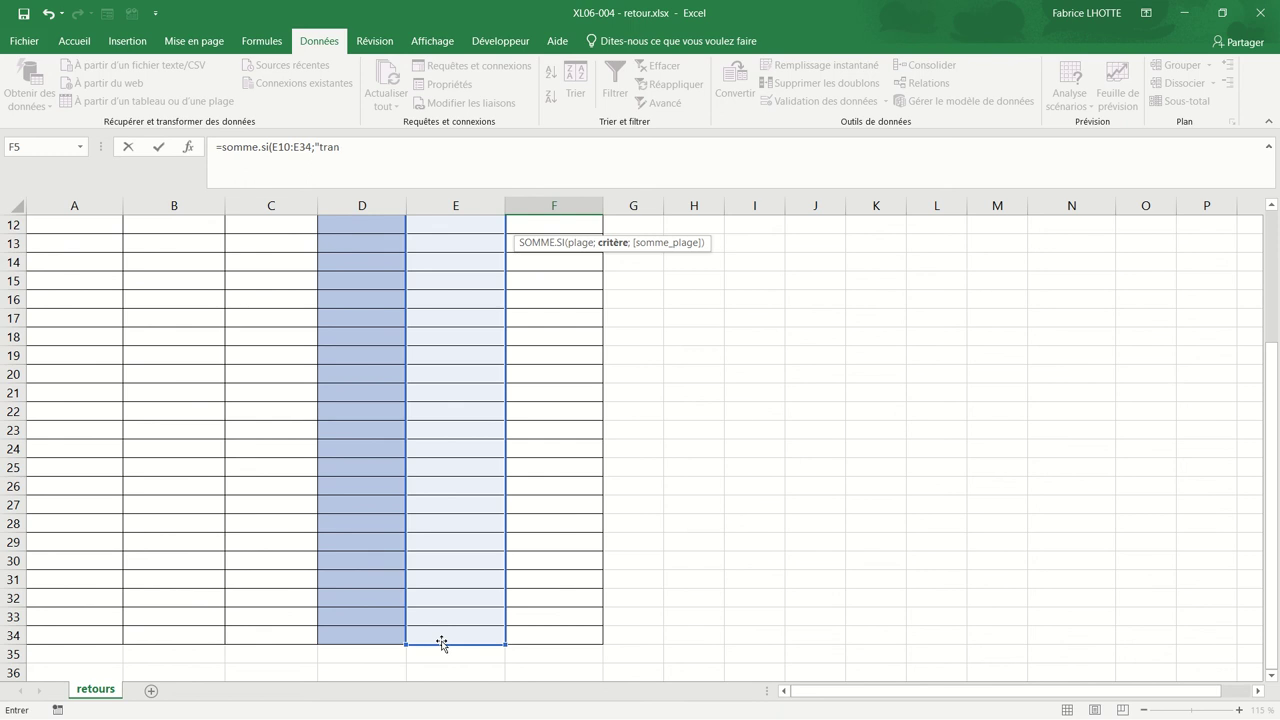
{"action": "type", "text": "sport\""}
{"action": "left_click", "coordinate": [405, 155]}
{"action": "type", "text": ";"}
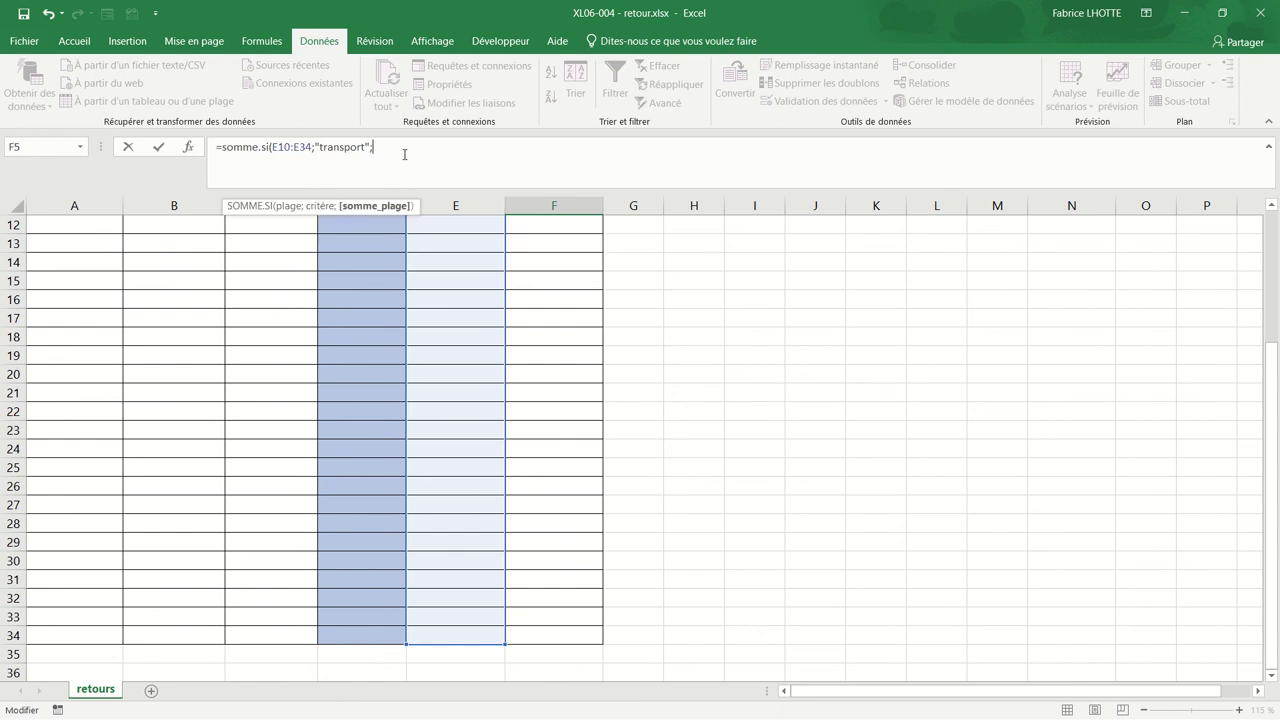
{"action": "scroll", "coordinate": [494, 311], "scroll_direction": "up", "scroll_amount": 3}
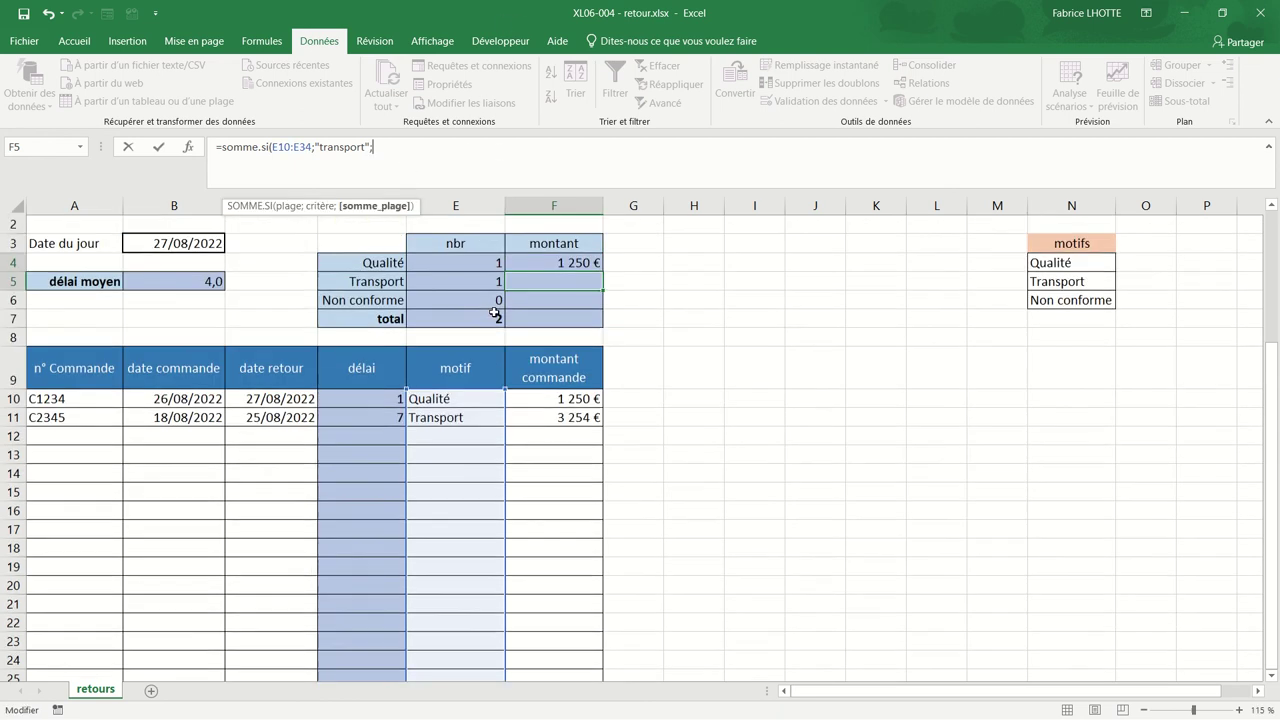
{"action": "left_click_drag", "start_coordinate": [551, 399], "coordinate": [551, 717]}
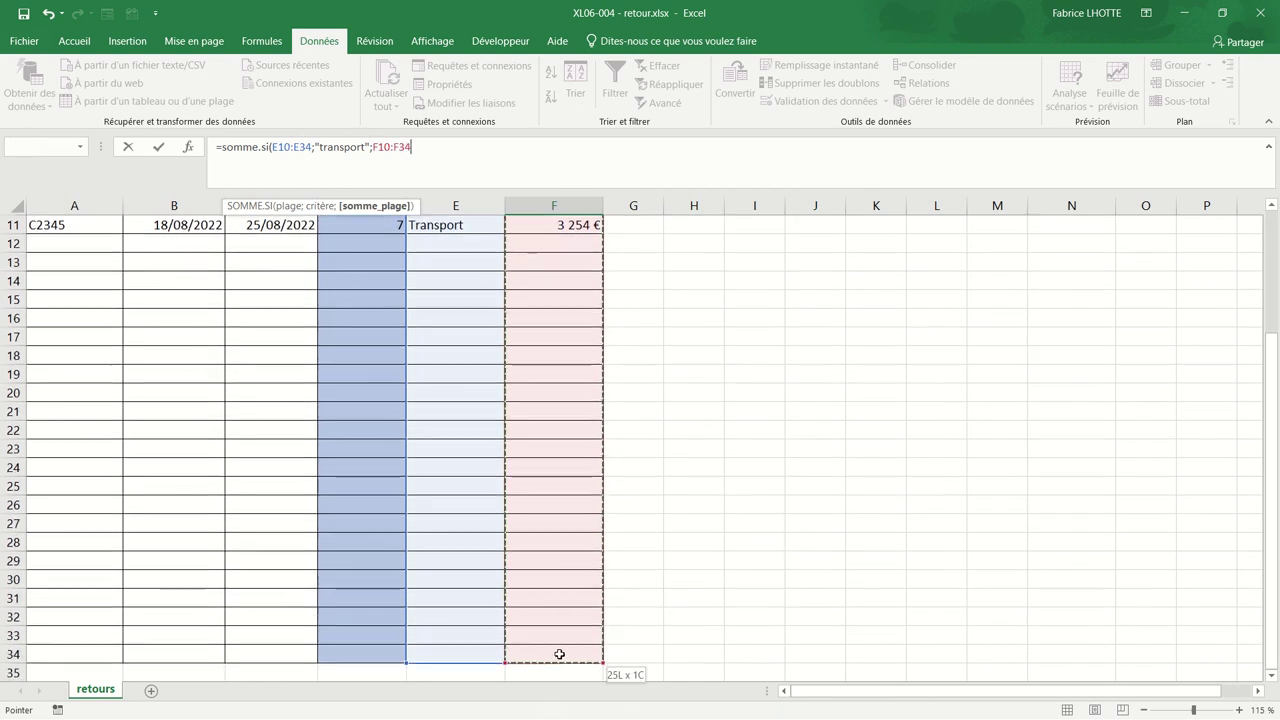
{"action": "left_click_drag", "start_coordinate": [551, 717], "coordinate": [559, 654]}
{"action": "type", "text": ")"}
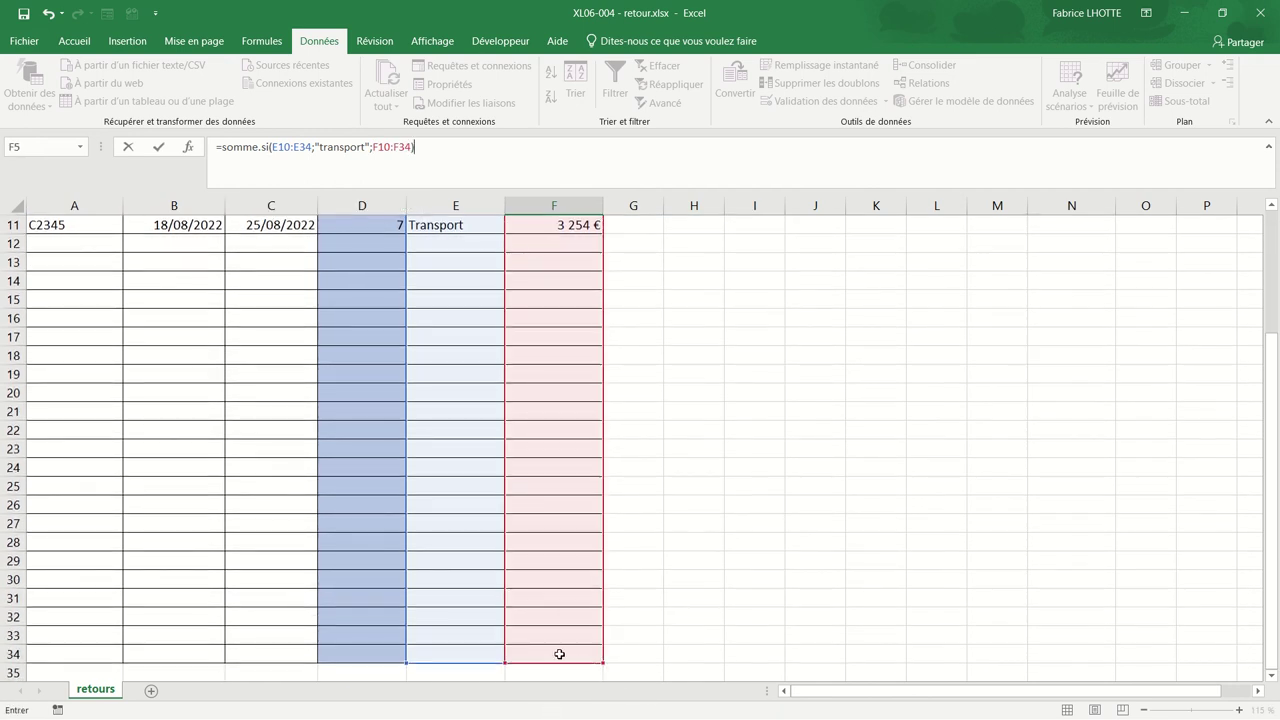
{"action": "key", "text": "Return"}
{"action": "scroll", "coordinate": [583, 500], "scroll_direction": "up", "scroll_amount": 2}
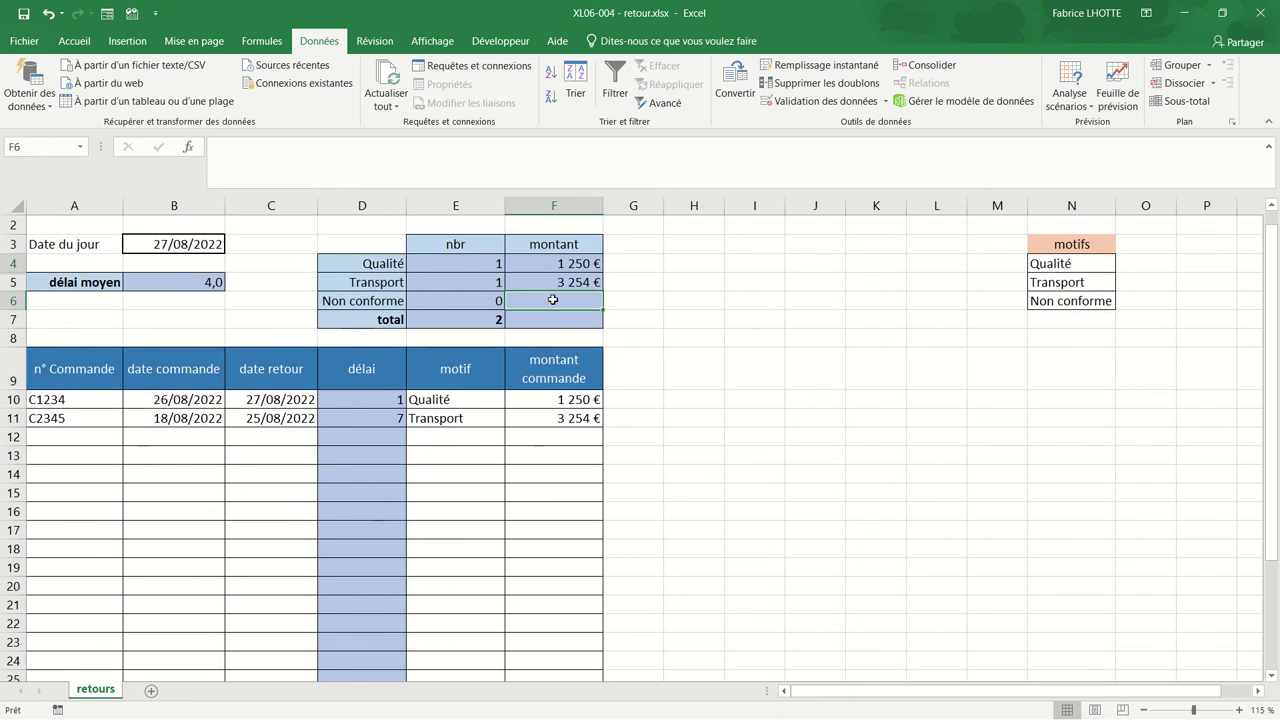
- Enter =SOMME.SI(E10:E34;"non conforme";F10:F34) in F6, showing 0 € for Non conforme
{"action": "type", "text": "=somme"}
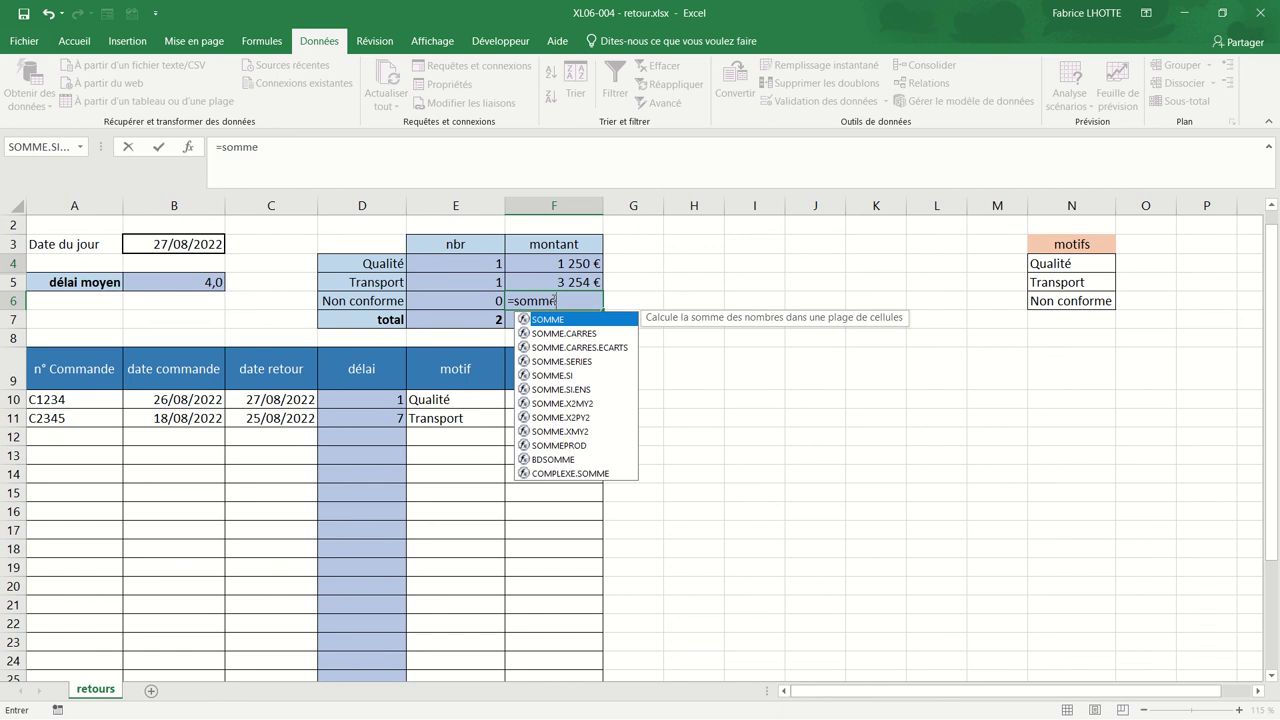
{"action": "type", "text": ".si("}
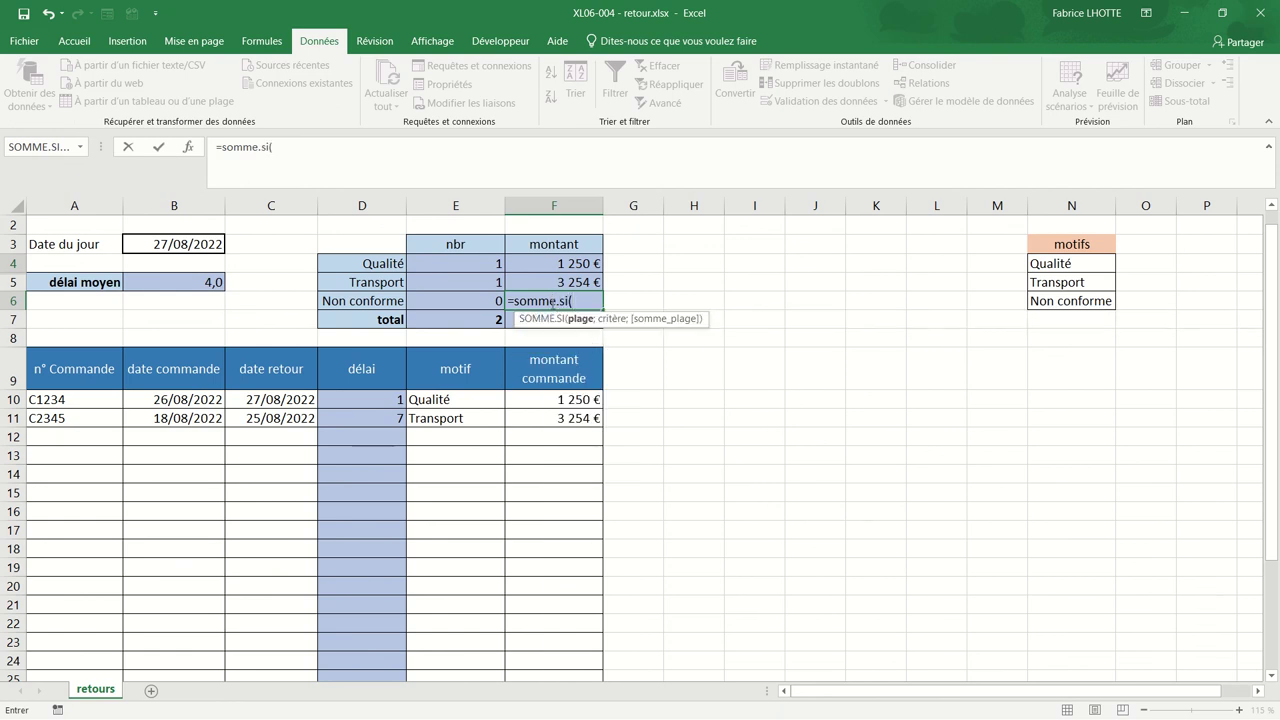
{"action": "mouse_move", "coordinate": [449, 399]}
{"action": "left_mouse_down"}
{"action": "mouse_move", "coordinate": [420, 714]}
{"action": "mouse_move", "coordinate": [427, 651]}
{"action": "left_mouse_up"}
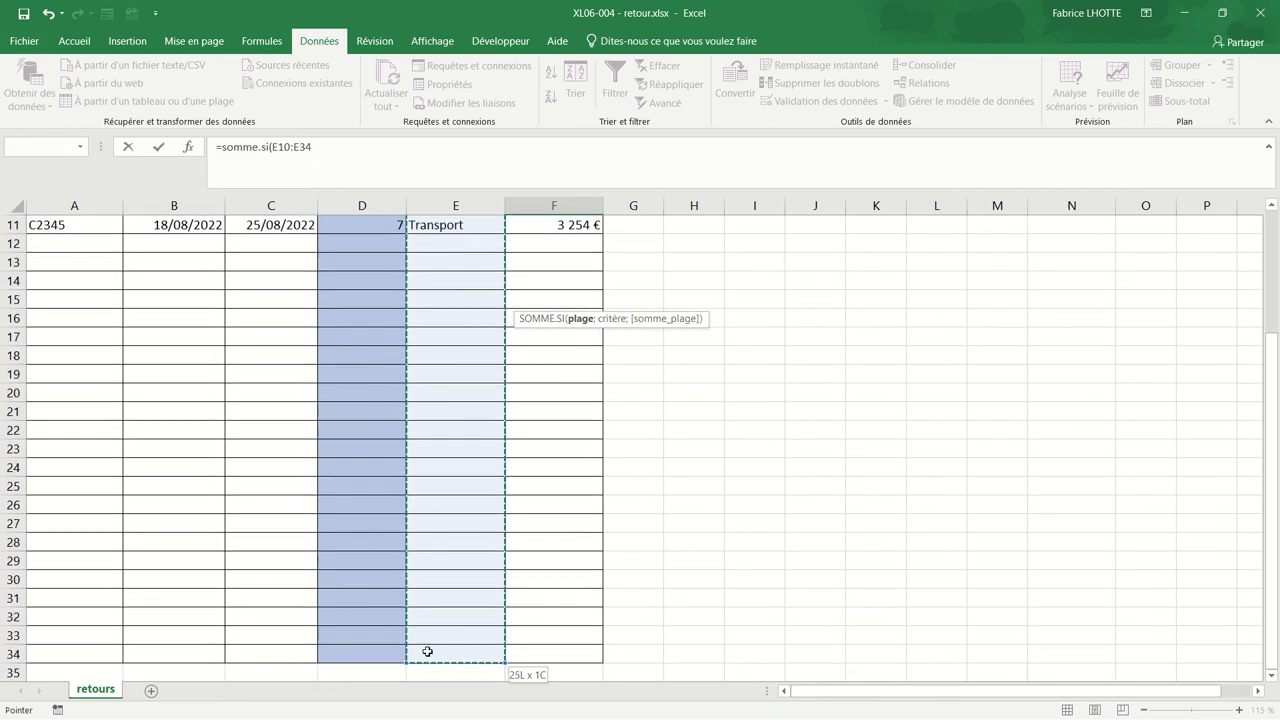
{"action": "type", "text": ";\"non conforme"}
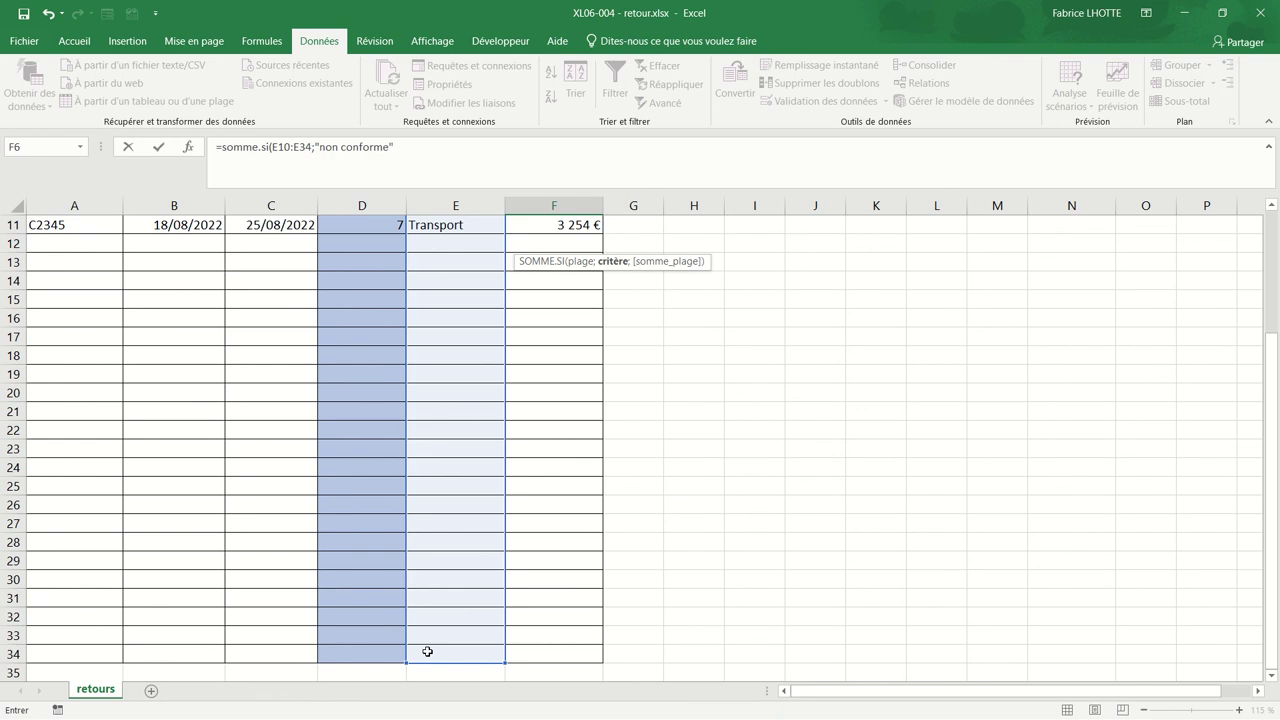
{"action": "type", "text": ";"}
{"action": "left_click", "coordinate": [427, 651]}
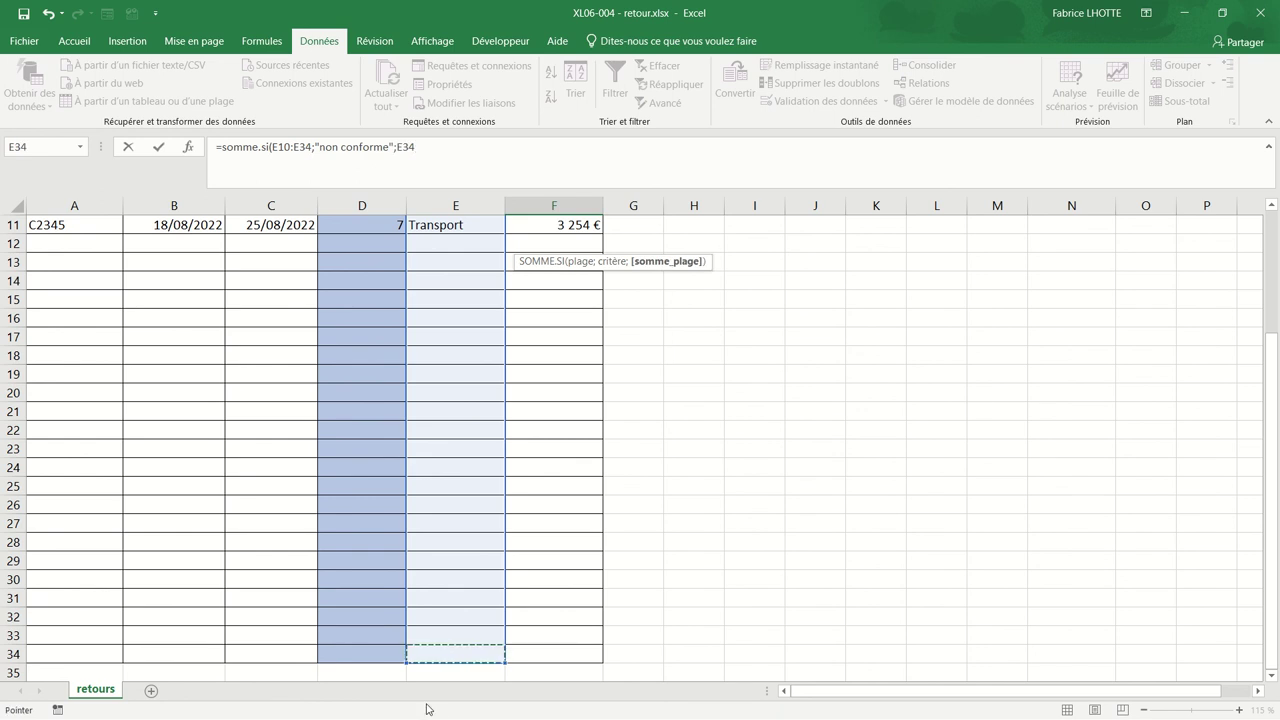
{"action": "scroll", "coordinate": [462, 538], "scroll_direction": "up", "scroll_amount": 3}
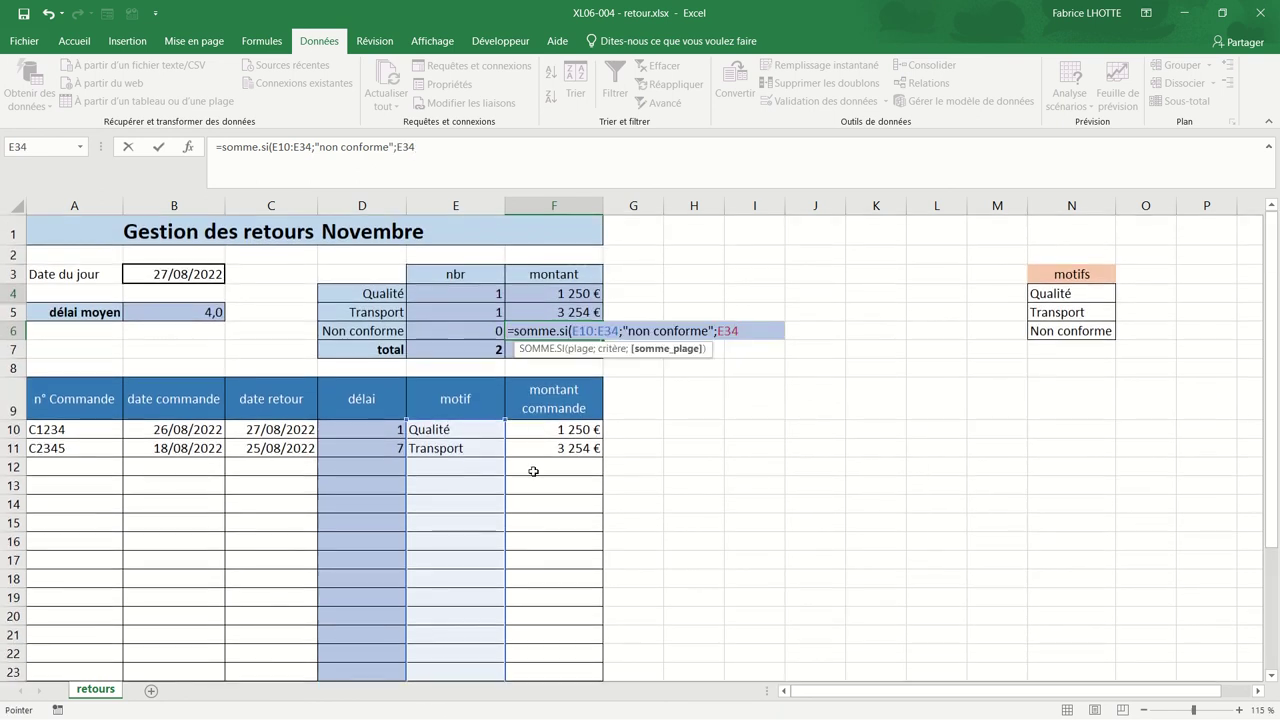
{"action": "mouse_move", "coordinate": [545, 421]}
{"action": "left_mouse_down"}
{"action": "mouse_move", "coordinate": [538, 717]}
{"action": "mouse_move", "coordinate": [543, 651]}
{"action": "left_mouse_up"}
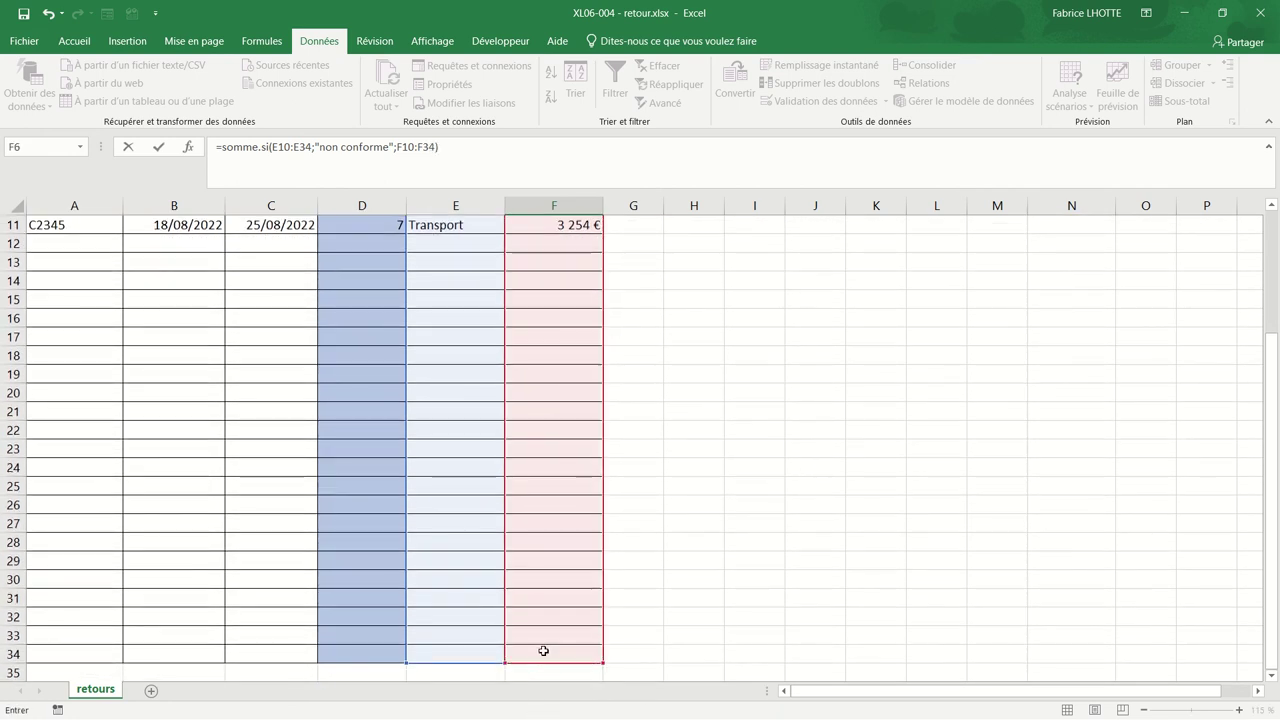
{"action": "key", "text": "Return"}
{"action": "scroll", "coordinate": [540, 640], "scroll_direction": "up", "scroll_amount": 2}
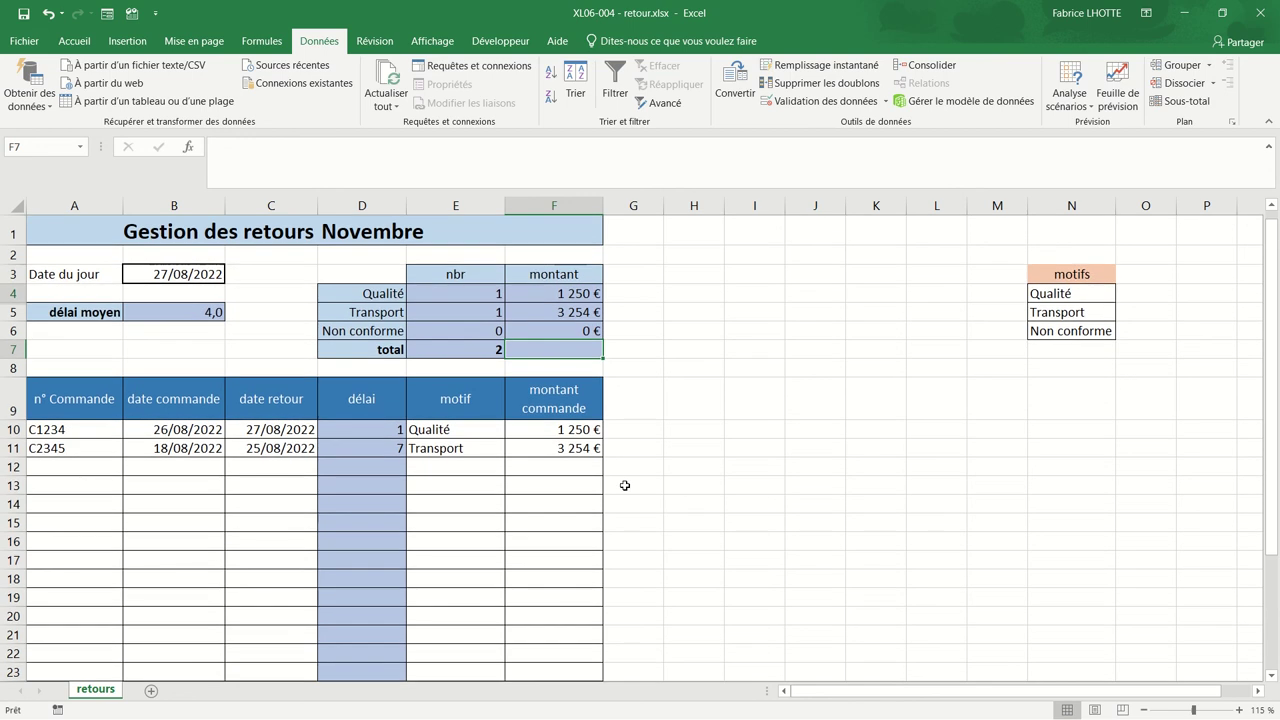
- Change the reason of both returns in E10 and E11 to Non conforme from the dropdown
{"action": "left_click", "coordinate": [442, 432]}
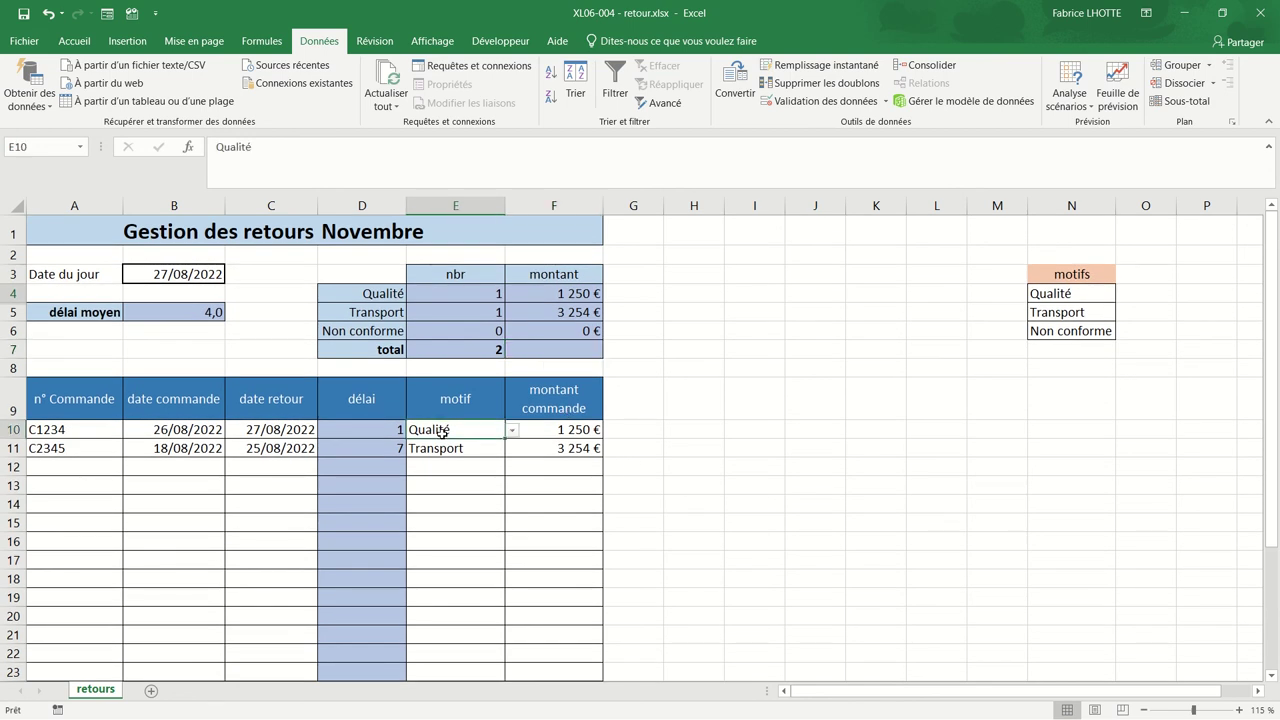
{"action": "left_click", "coordinate": [514, 432]}
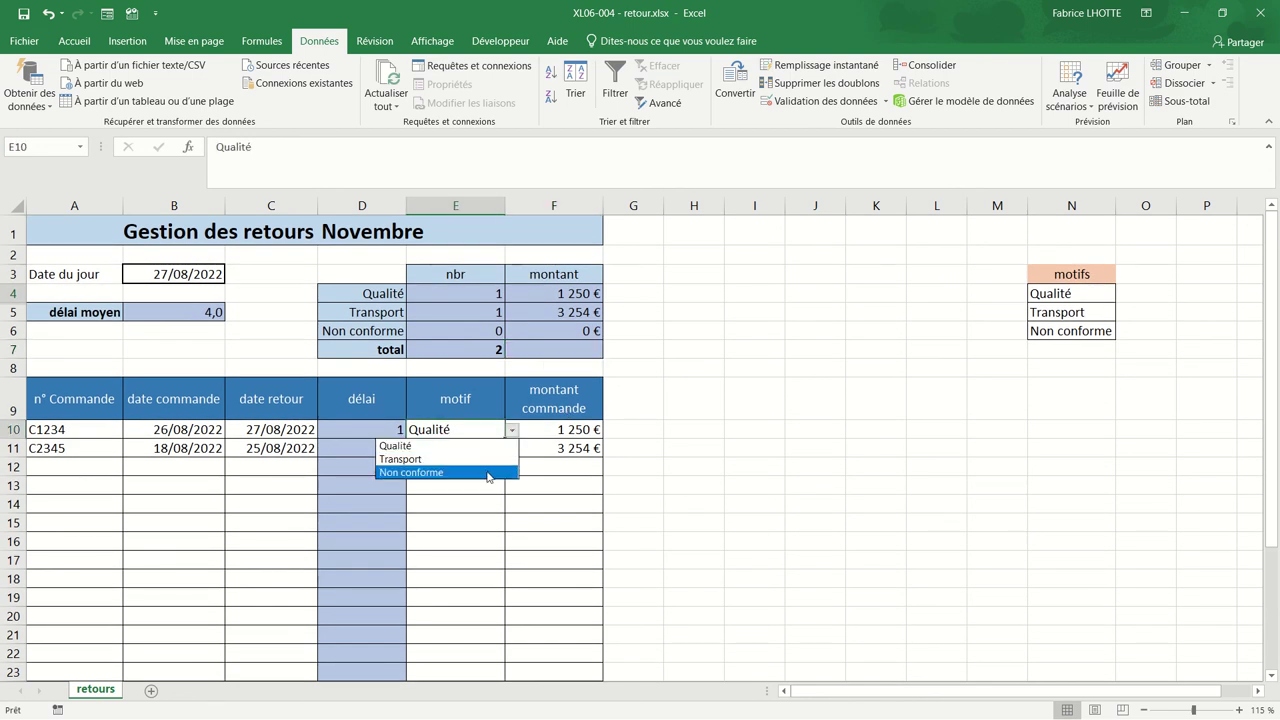
{"action": "left_click", "coordinate": [488, 473]}
{"action": "left_click", "coordinate": [504, 448]}
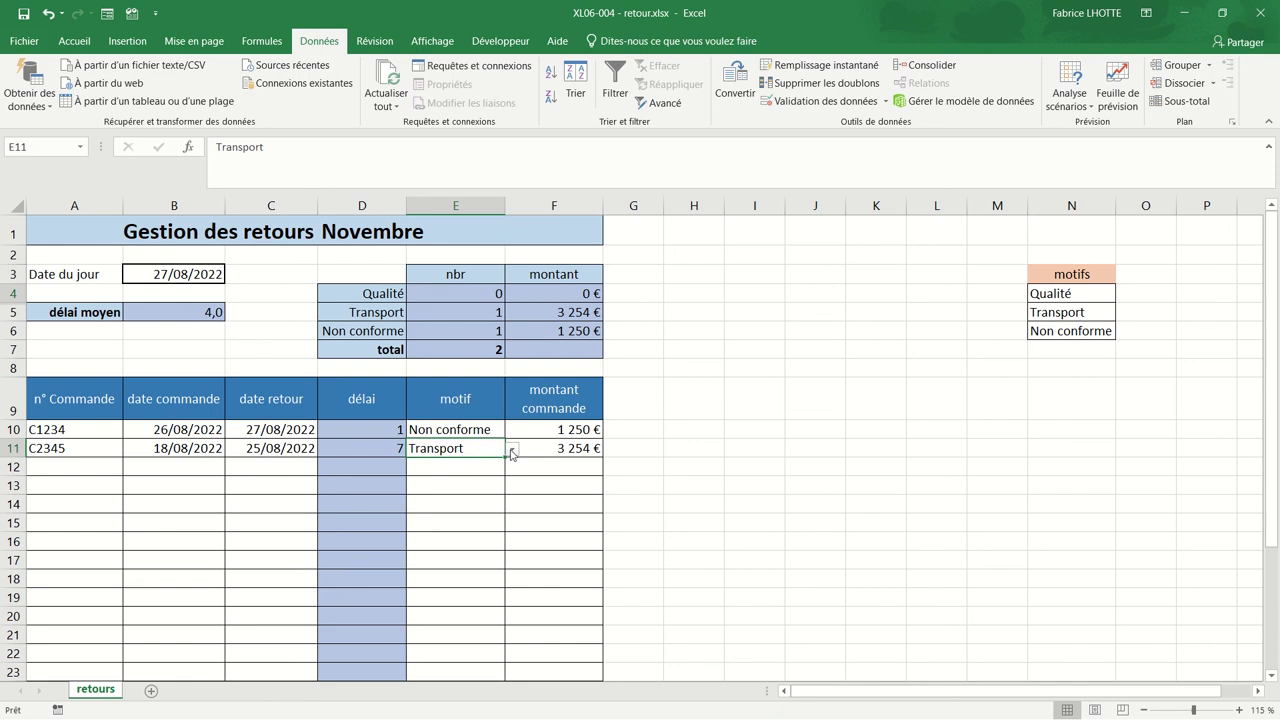
{"action": "left_click", "coordinate": [512, 449]}
{"action": "left_click", "coordinate": [486, 491]}
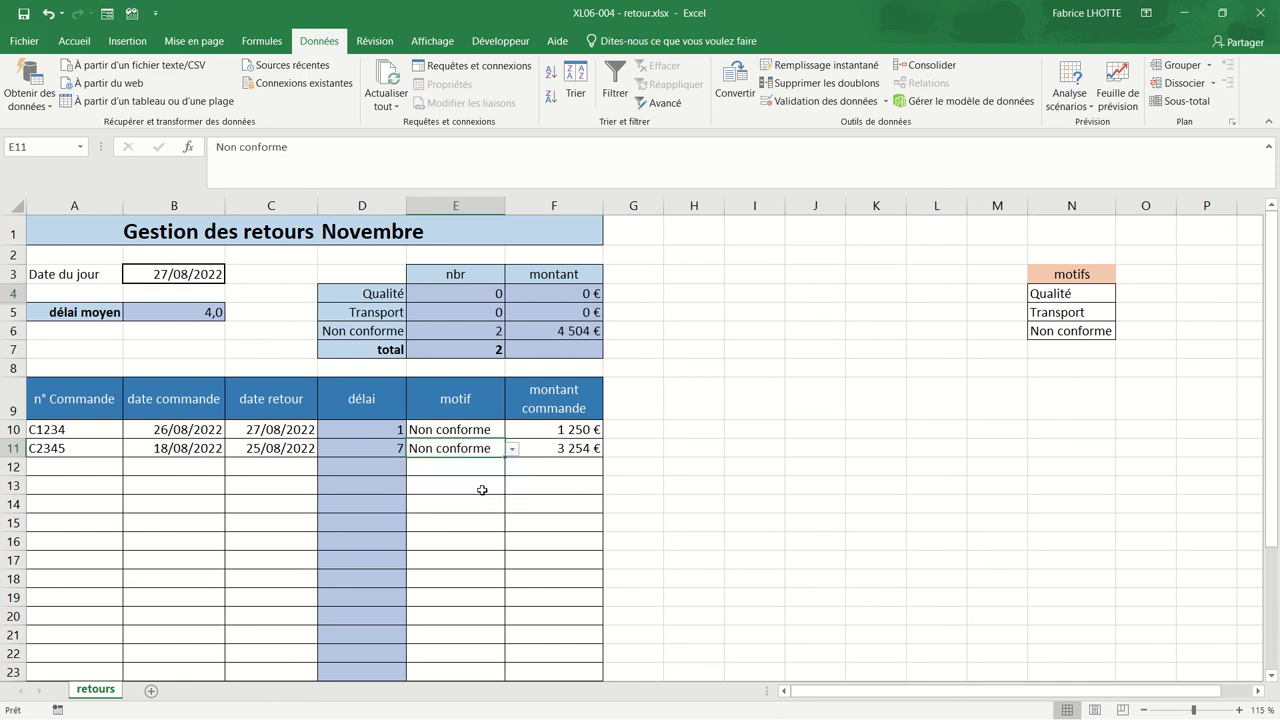
{"action": "left_click", "coordinate": [574, 360]}
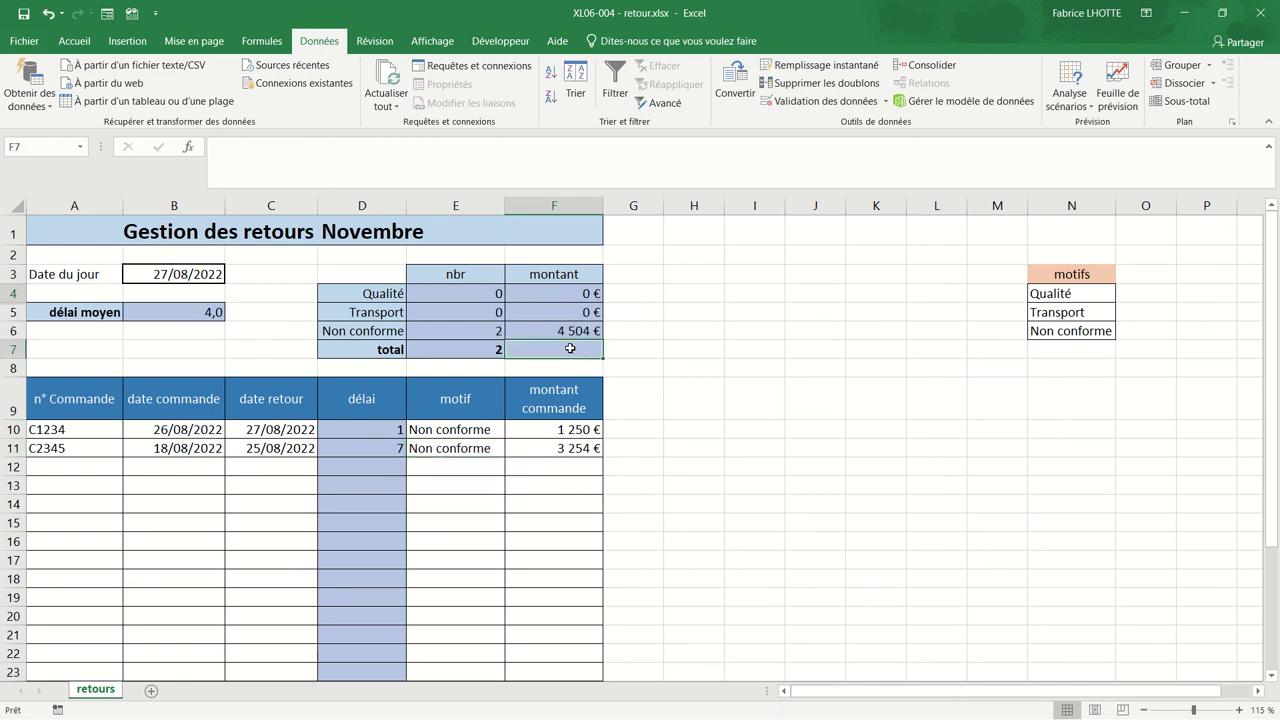
- Copy the =SOMME count total from E7 into F7 so it sums the amounts F4:F6
{"action": "type", "text": "="}
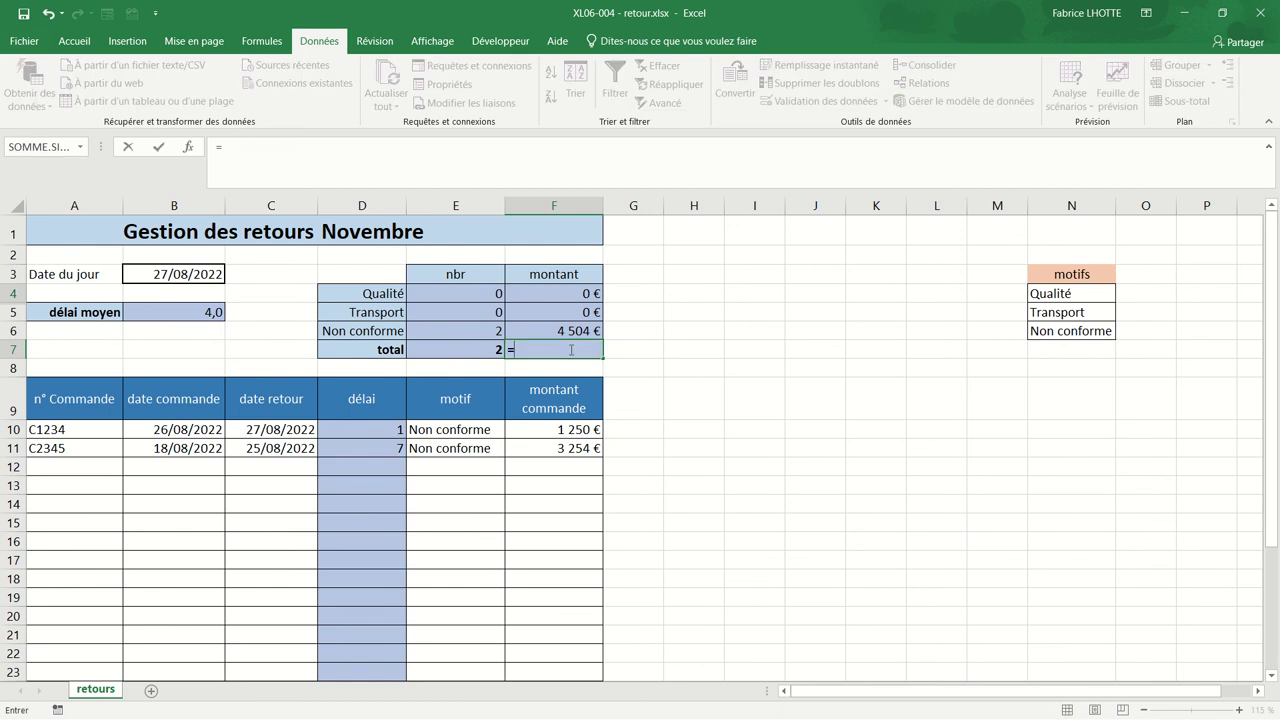
{"action": "type", "text": "somm"}
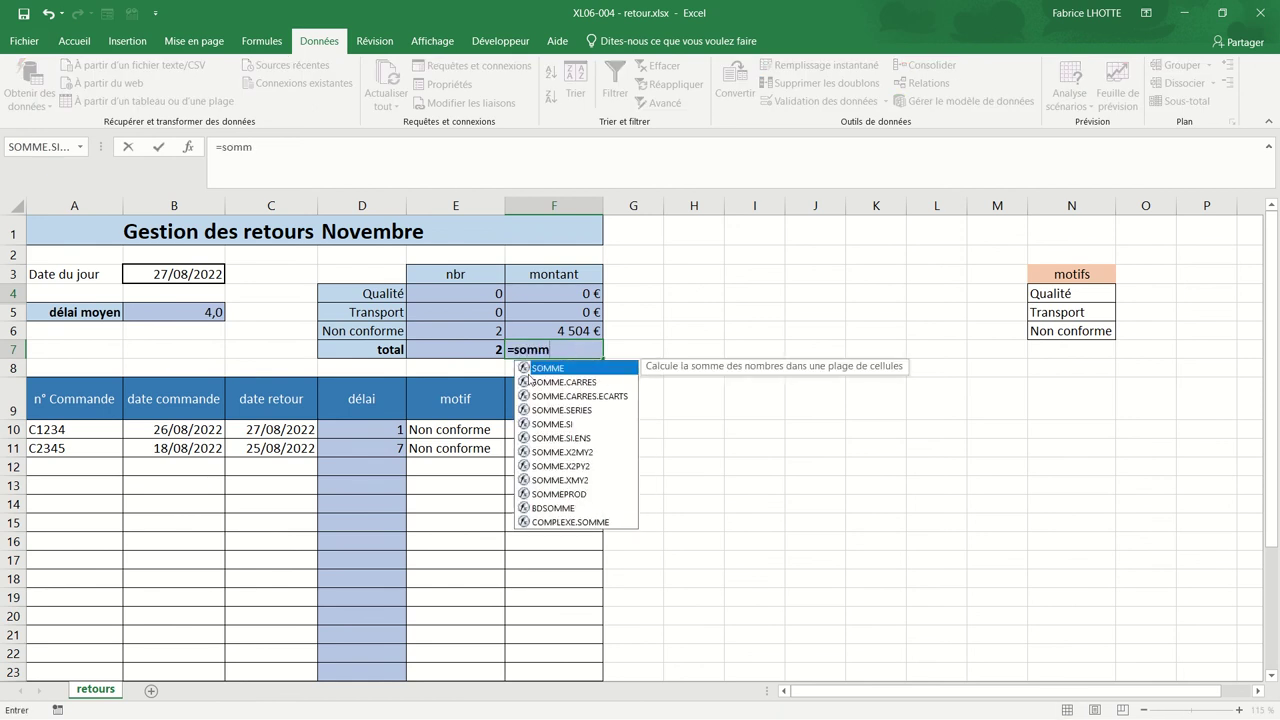
{"action": "key", "text": "Escape"}
{"action": "left_click", "coordinate": [486, 349]}
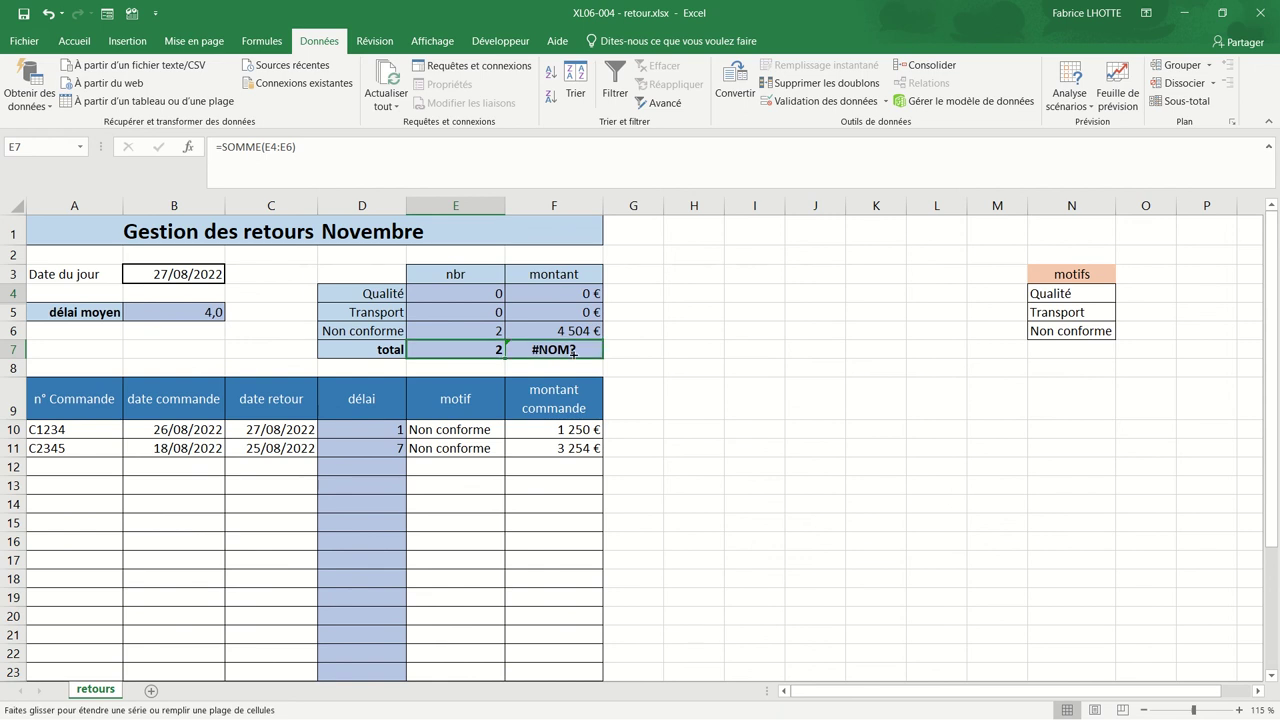
{"action": "left_click_drag", "start_coordinate": [504, 355], "coordinate": [572, 352]}
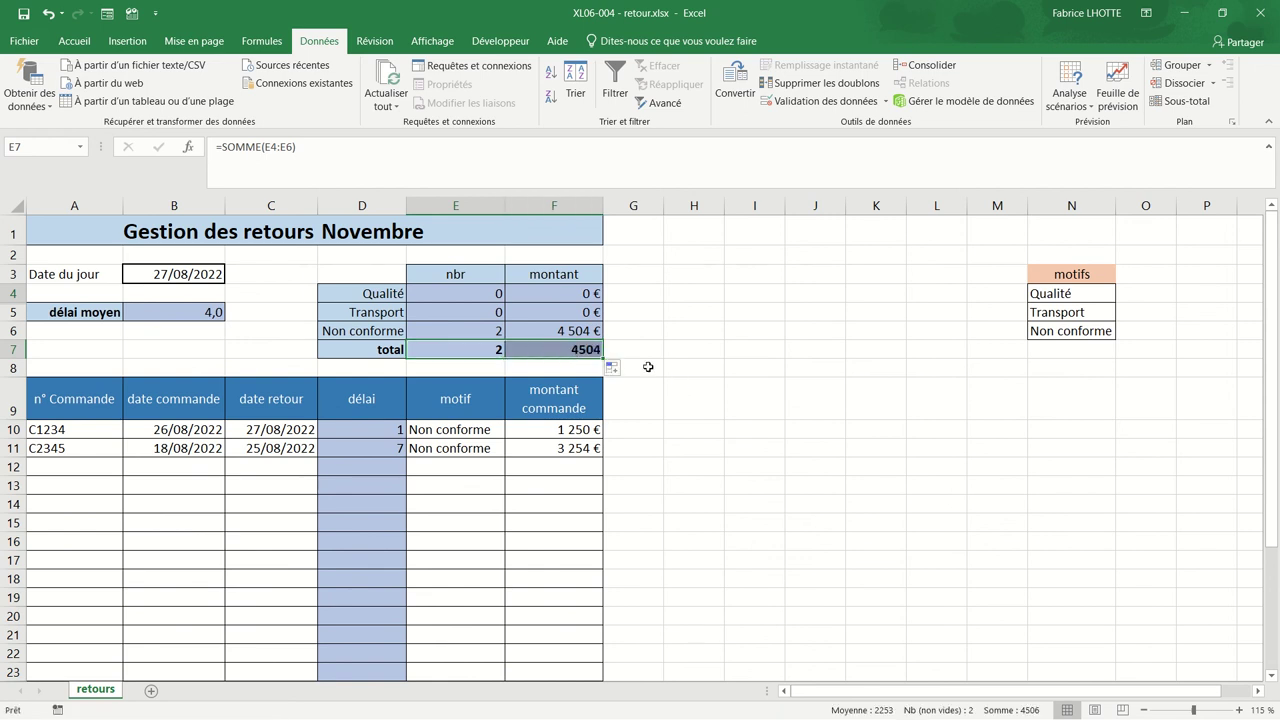
- Apply the Comptabilité accounting format to F7, showing 4 504,00 €
{"action": "left_click", "coordinate": [567, 354]}
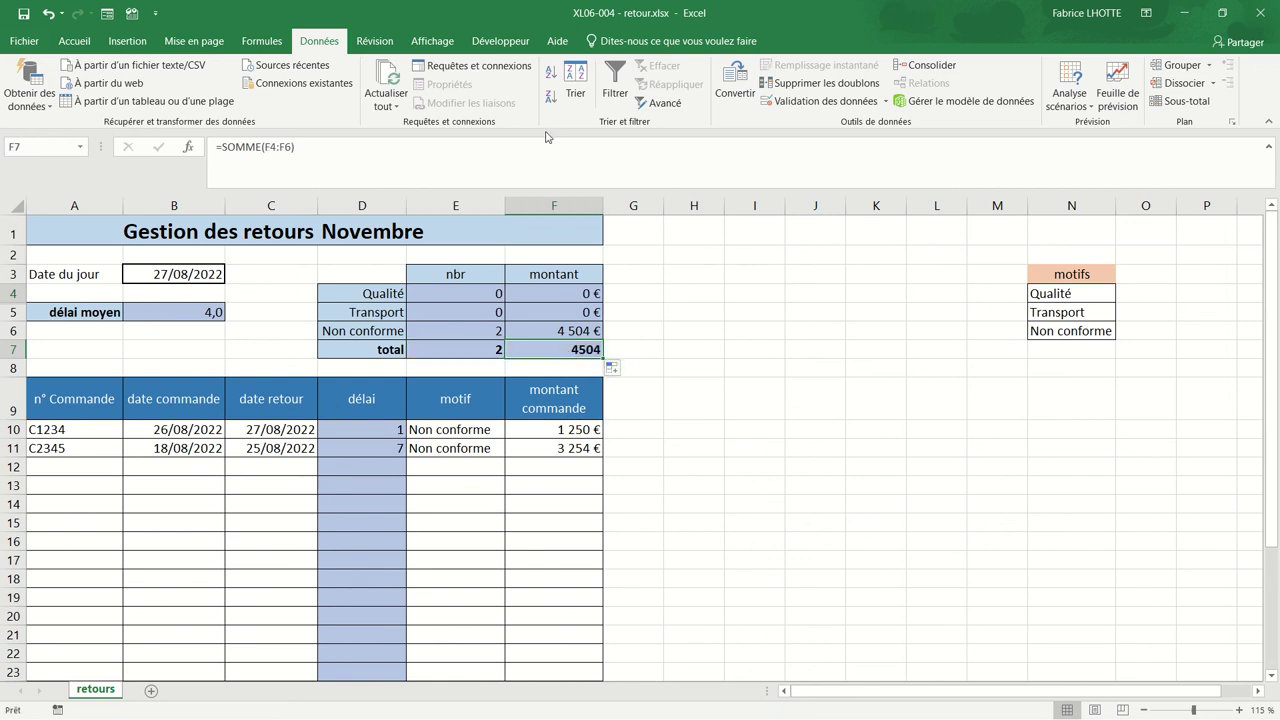
{"action": "left_click", "coordinate": [75, 42]}
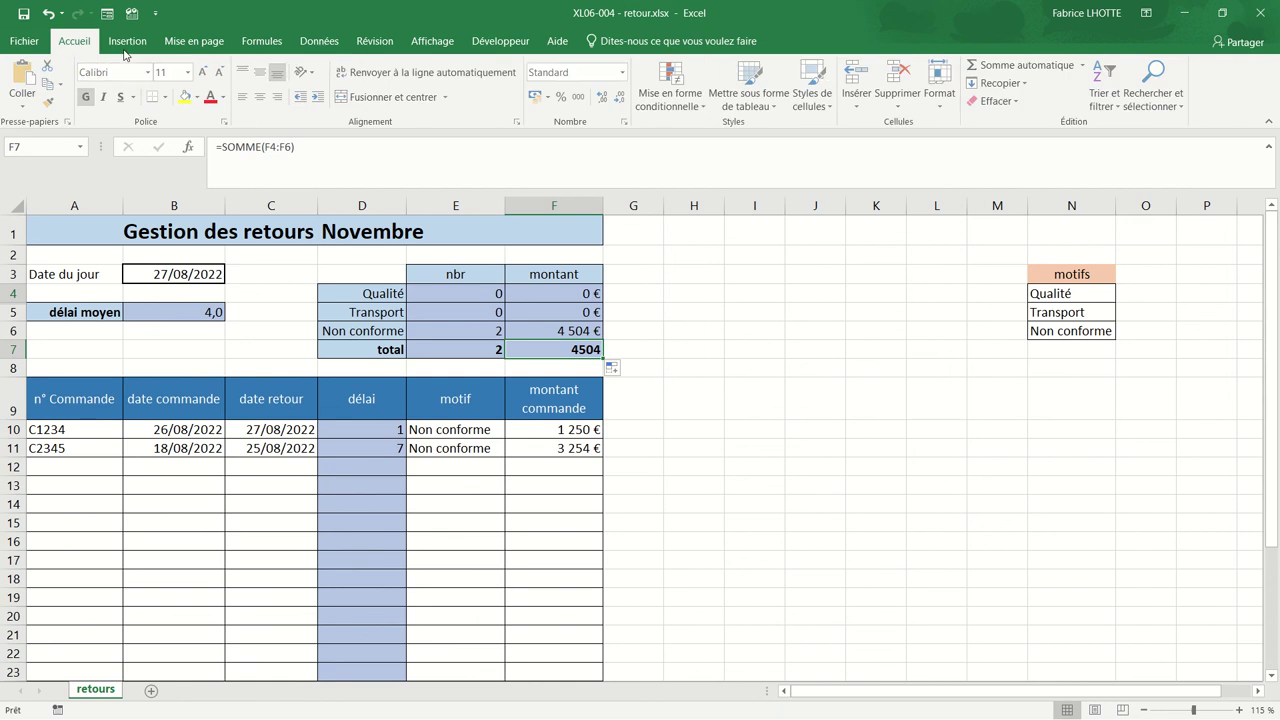
{"action": "left_click", "coordinate": [536, 96]}
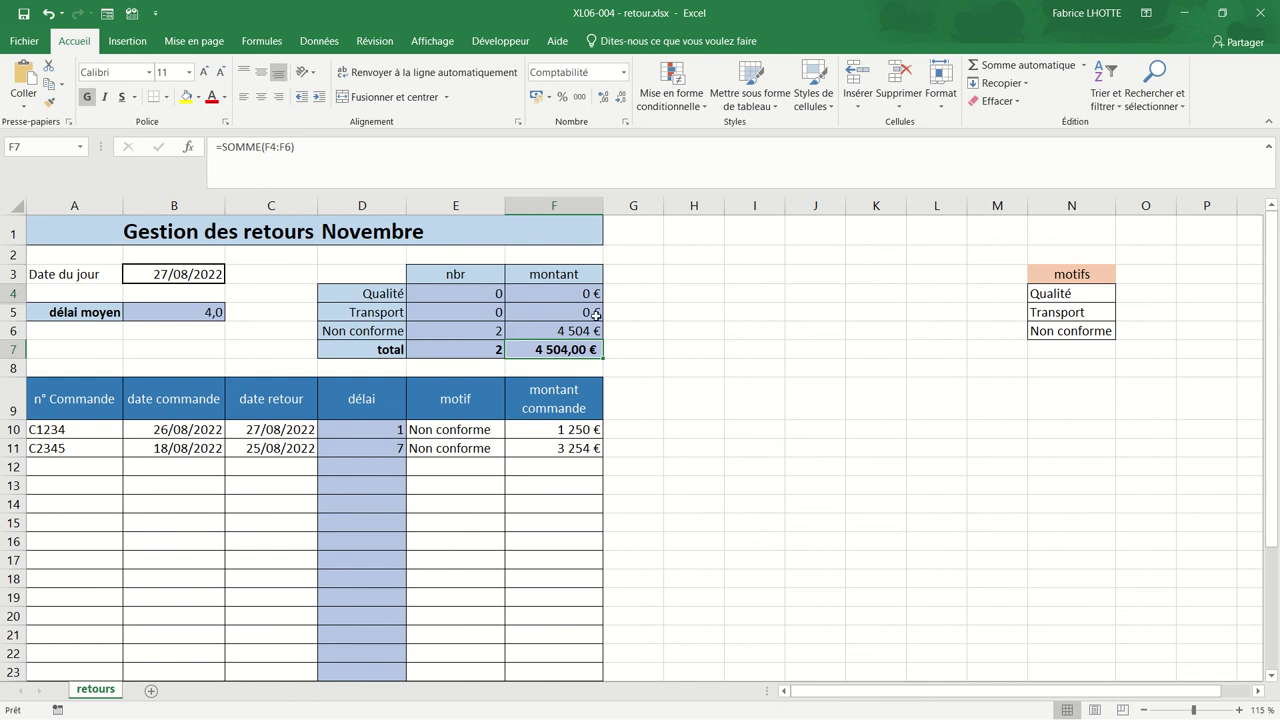
{"action": "mouse_move", "coordinate": [87, 468]}
{"action": "left_mouse_down"}
{"action": "mouse_move", "coordinate": [89, 455]}
{"action": "mouse_move", "coordinate": [160, 443]}
{"action": "mouse_move", "coordinate": [238, 446]}
{"action": "left_mouse_up"}
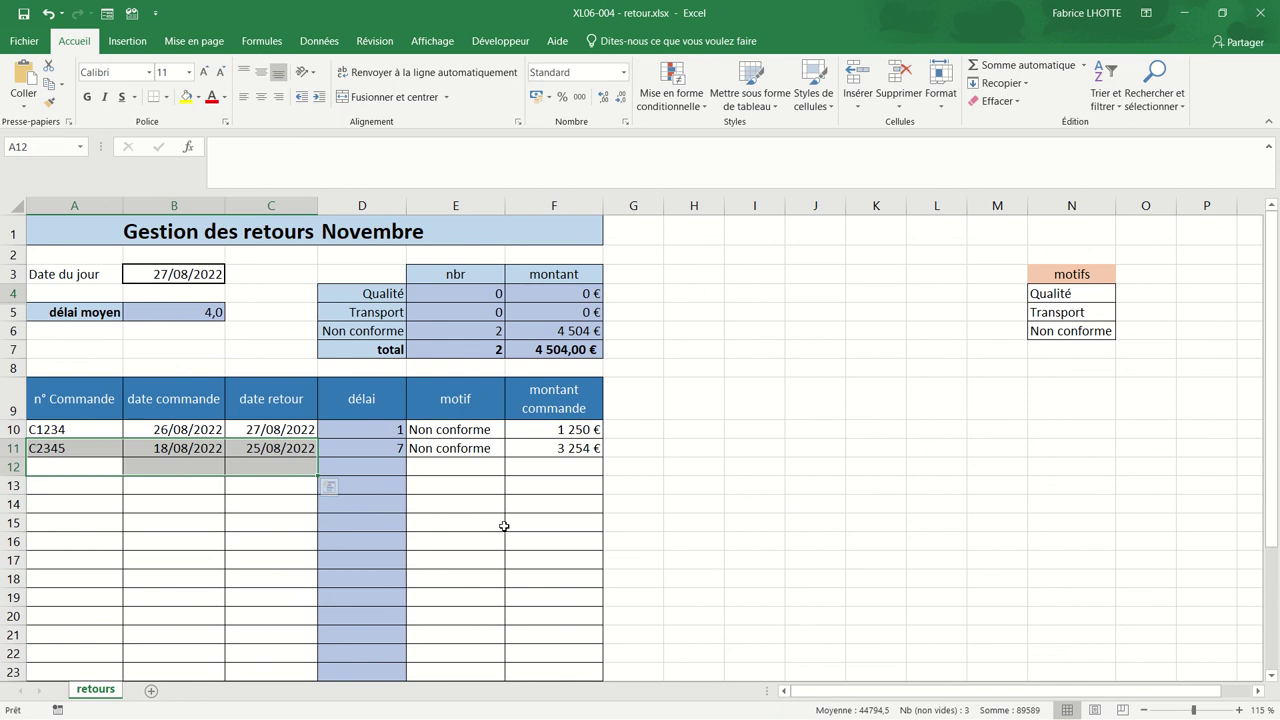
- Hide column N containing the Qualité, Transport and Non conforme reason list
{"action": "right_click", "coordinate": [1085, 205]}
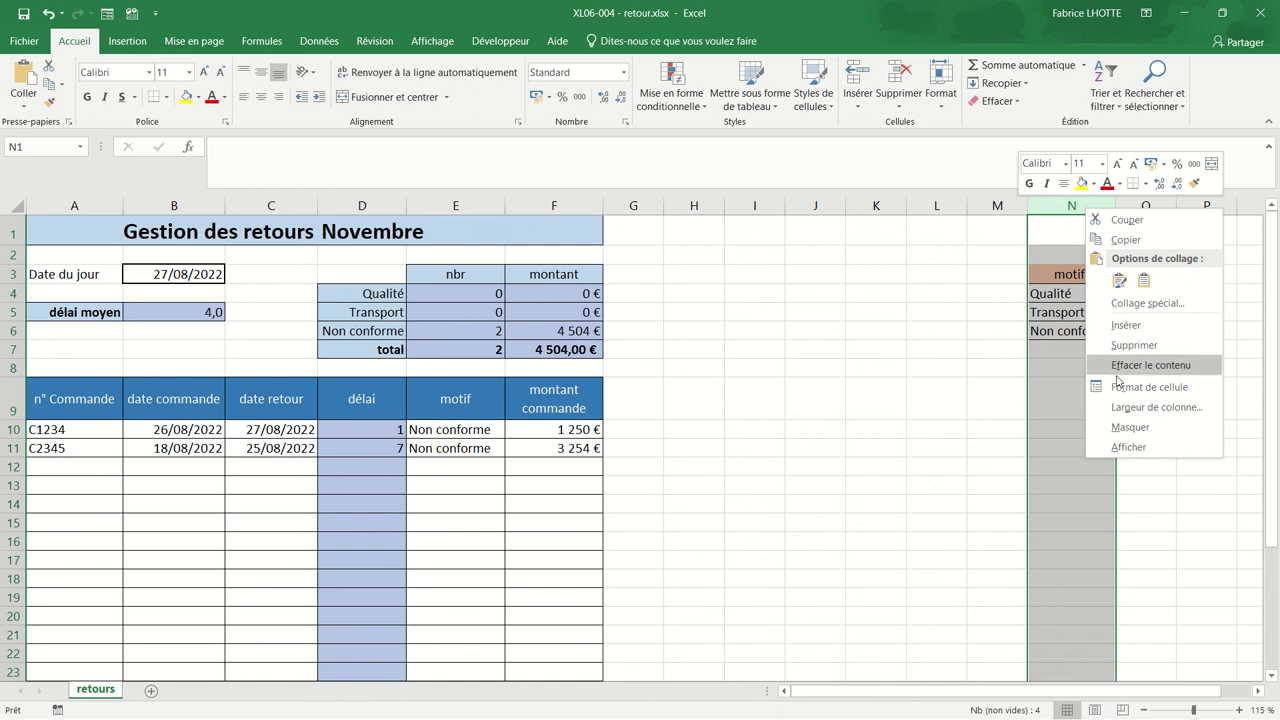
{"action": "left_click", "coordinate": [1128, 427]}
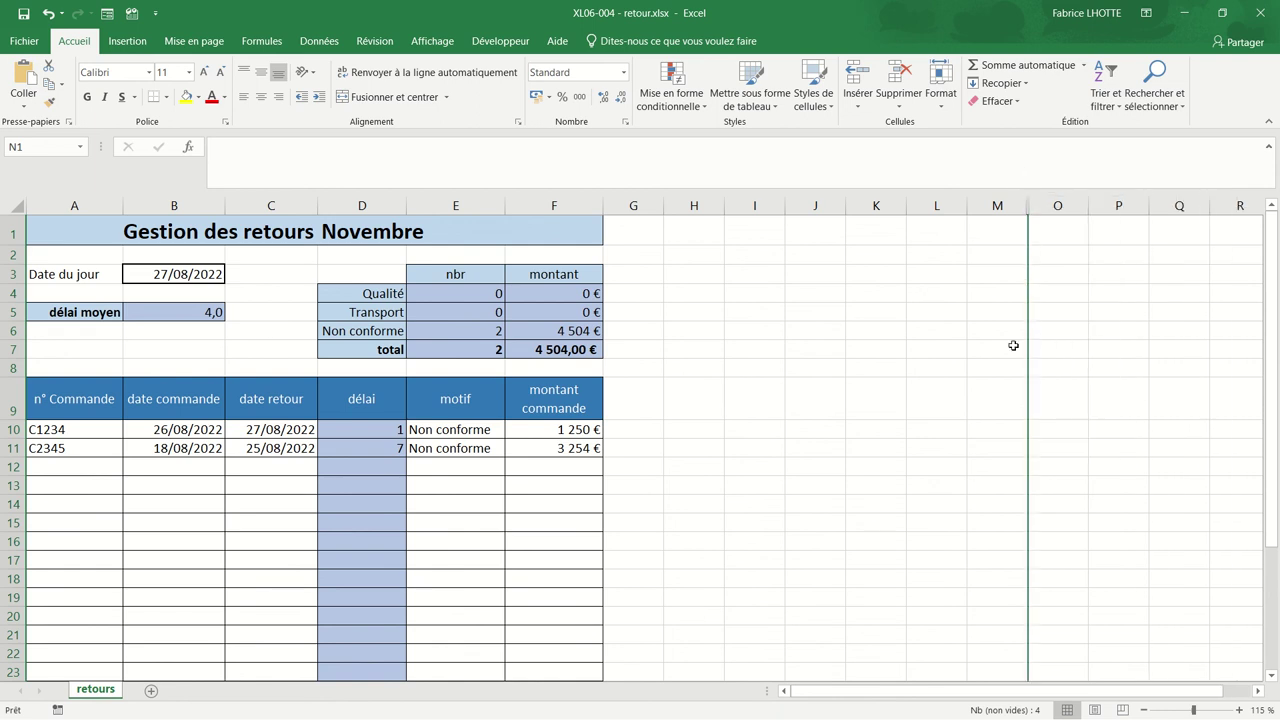
{"action": "right_click", "coordinate": [654, 455]}
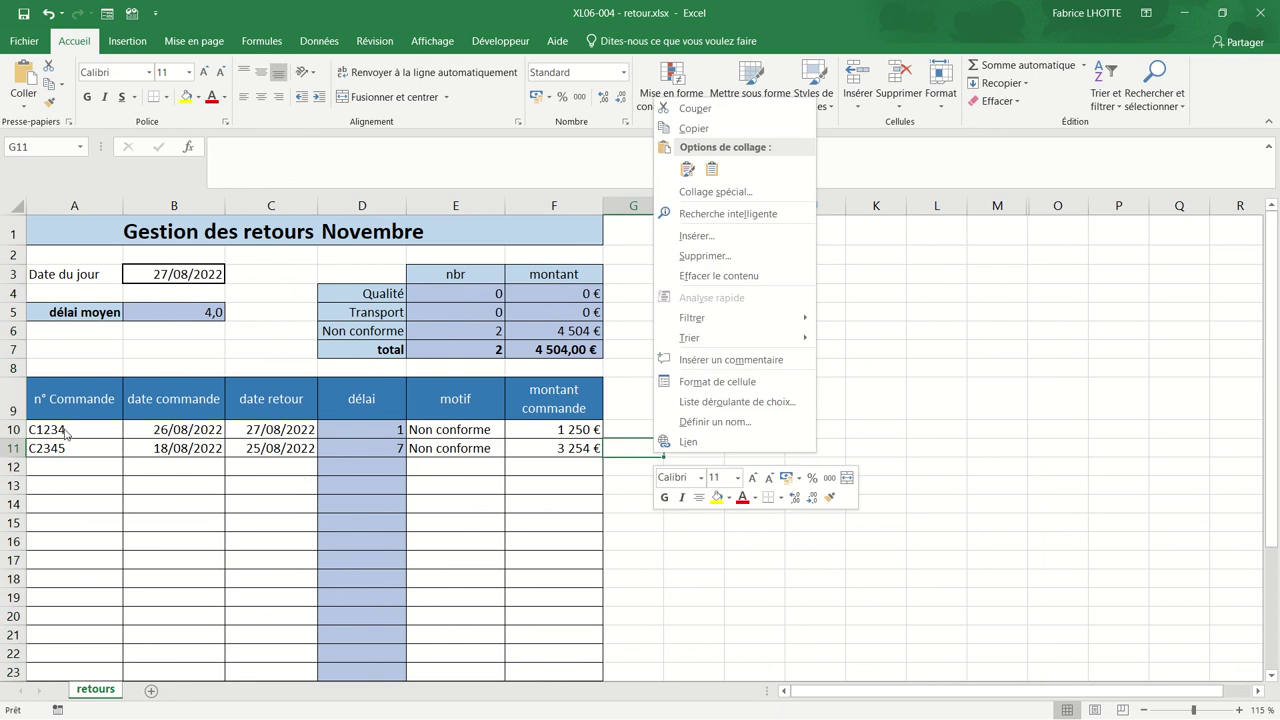
{"action": "key", "text": "Escape"}
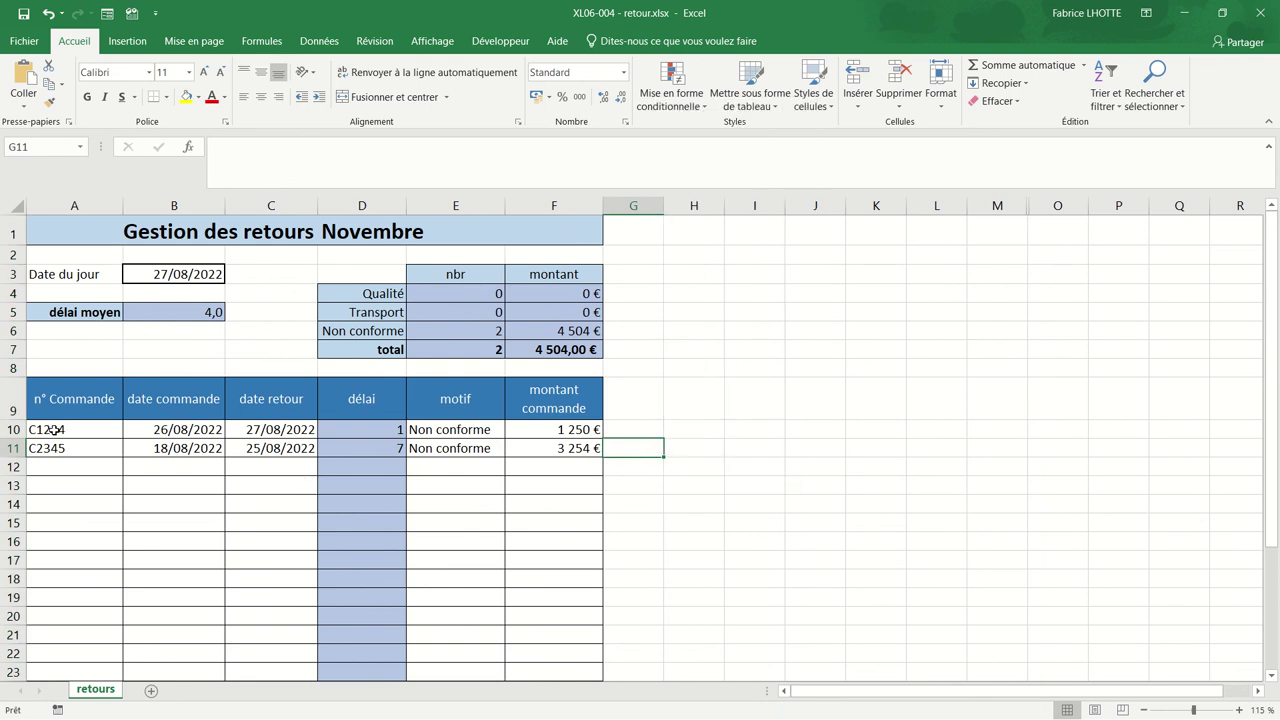
- Unlock the order entry cells A10:C34 by clearing Verrouillée in Format de cellule's Protection tab
{"action": "mouse_move", "coordinate": [54, 429]}
{"action": "left_mouse_down"}
{"action": "mouse_move", "coordinate": [239, 539]}
{"action": "mouse_move", "coordinate": [236, 712]}
{"action": "left_mouse_up"}
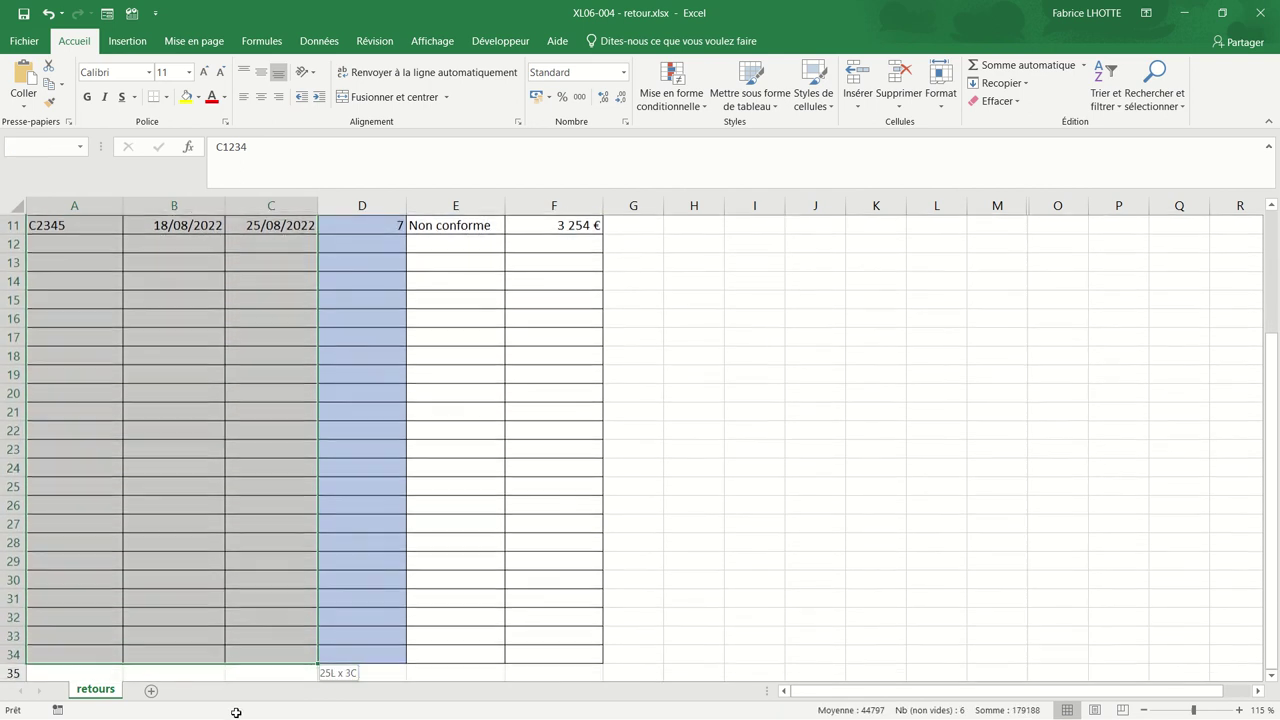
{"action": "left_click_drag", "start_coordinate": [236, 712], "coordinate": [241, 654]}
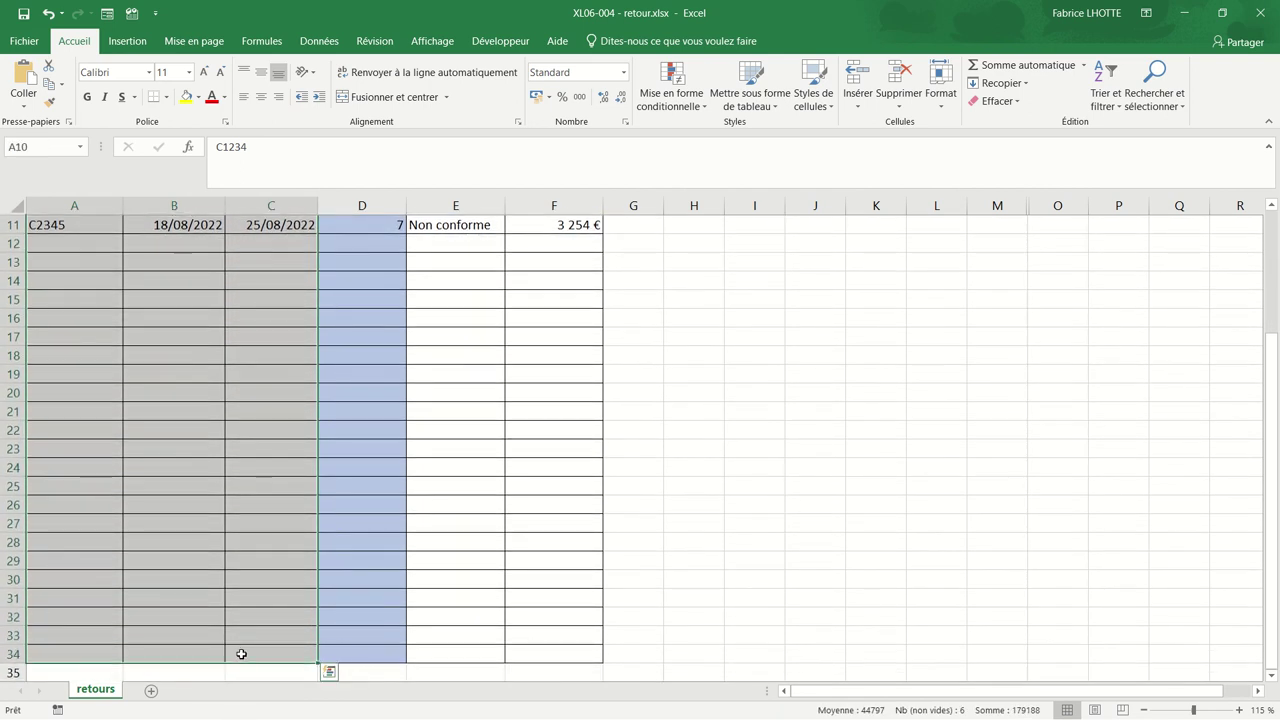
{"action": "scroll", "coordinate": [323, 463], "scroll_direction": "up", "scroll_amount": 1}
{"action": "scroll", "coordinate": [323, 463], "scroll_direction": "up", "scroll_amount": 3}
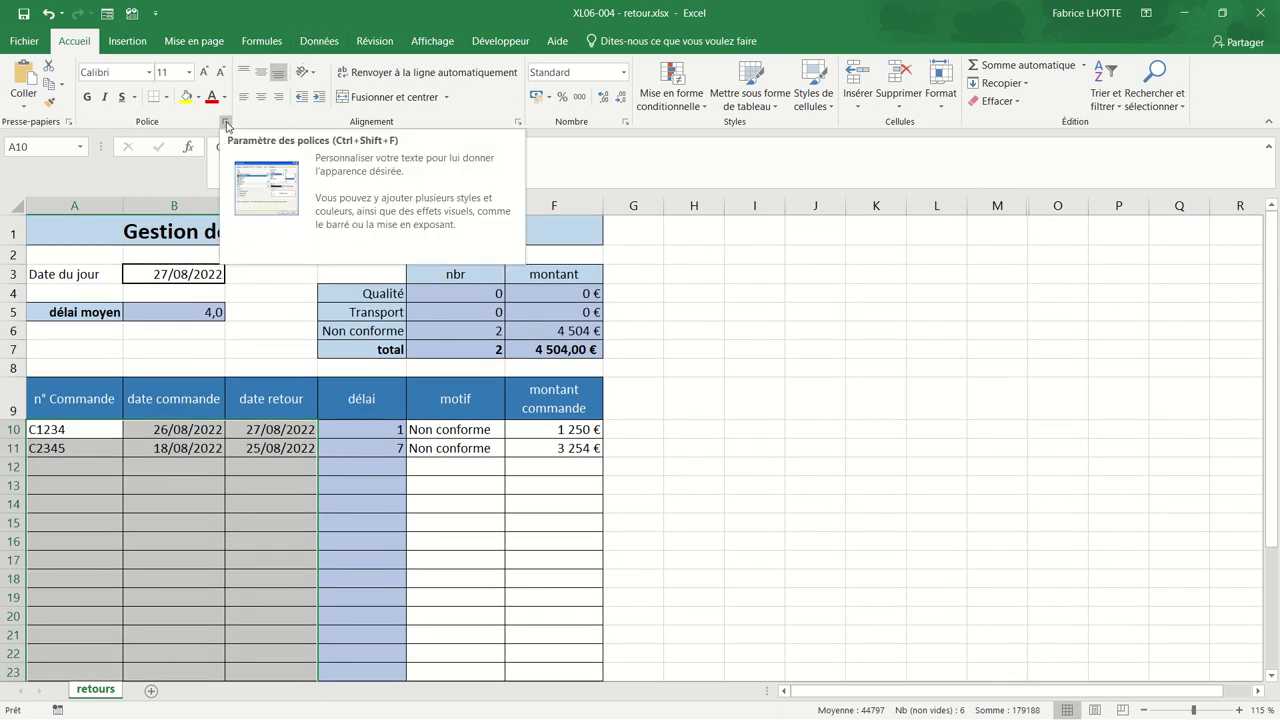
{"action": "left_click", "coordinate": [226, 124]}
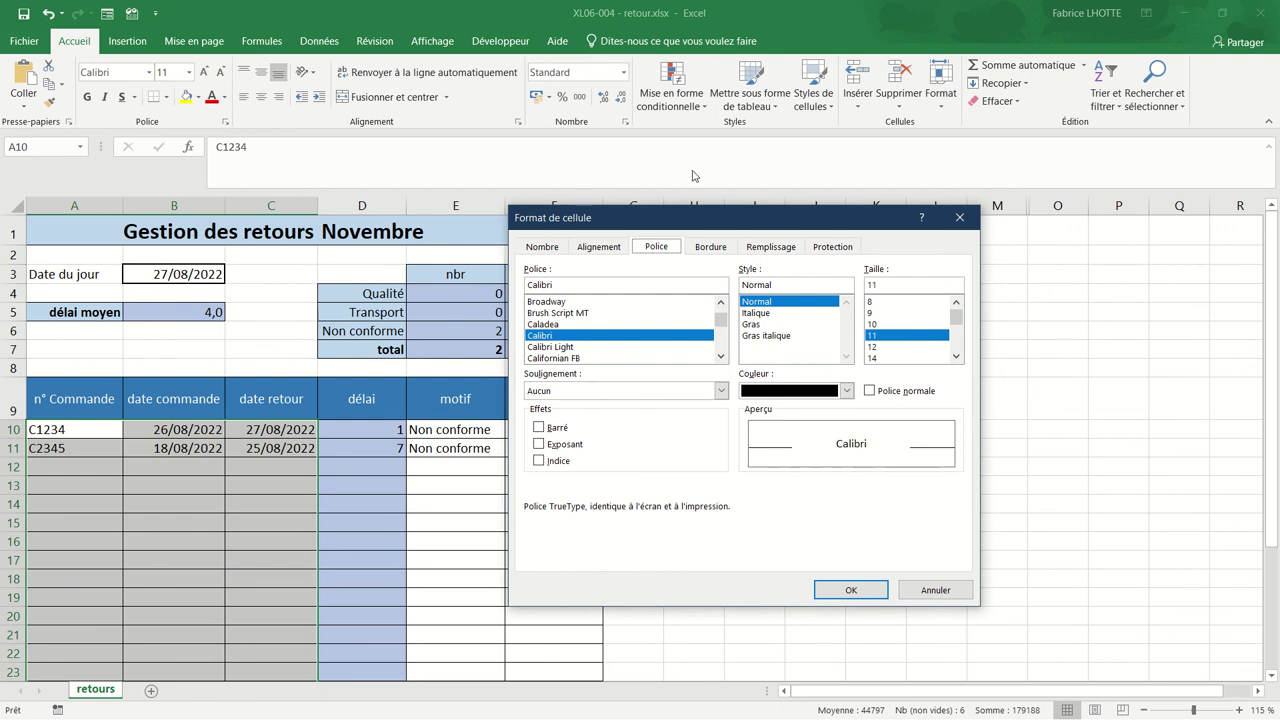
{"action": "left_click", "coordinate": [826, 251]}
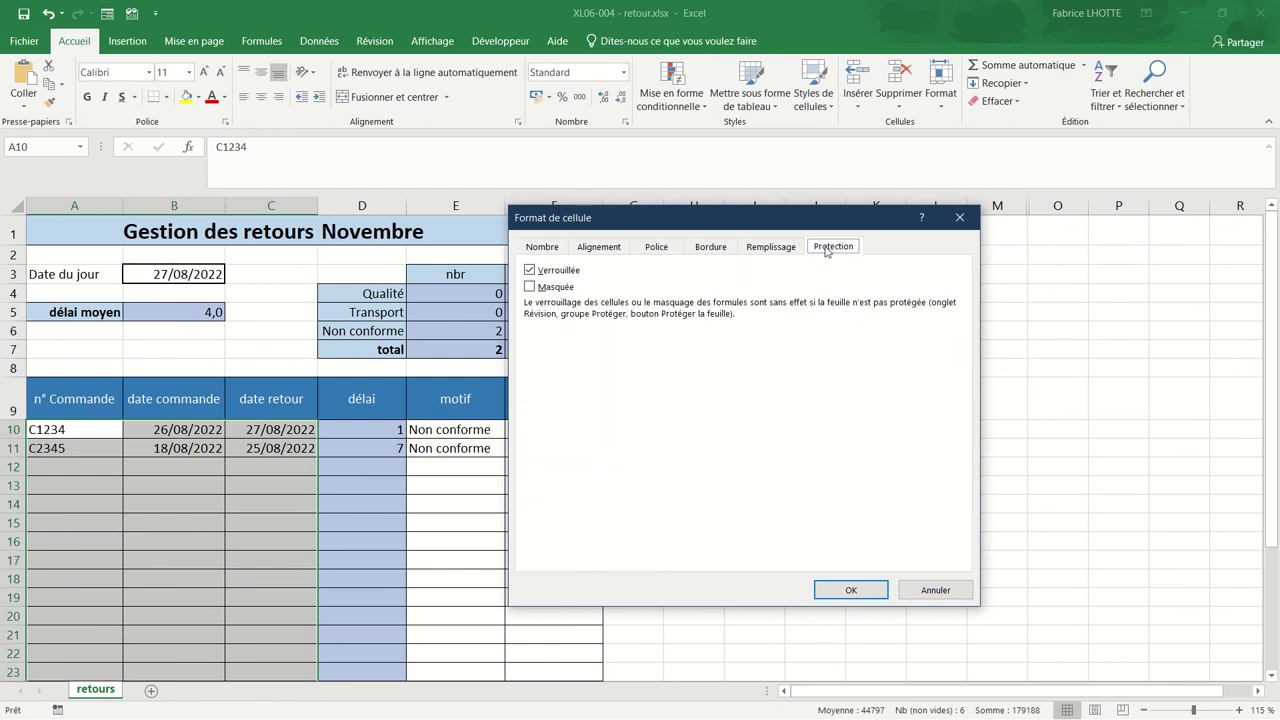
{"action": "left_click", "coordinate": [530, 270]}
{"action": "left_click", "coordinate": [851, 590]}
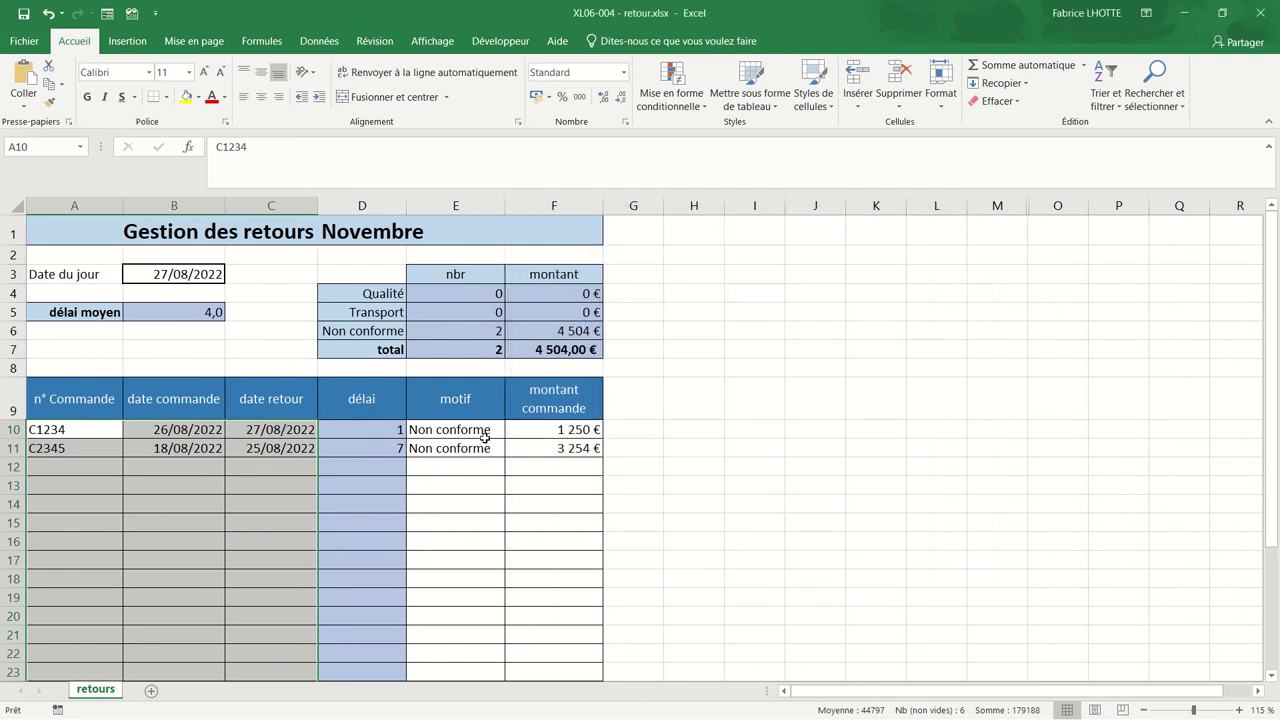
- Unlock the motif and montant commande cells E10:F34 the same way
{"action": "mouse_move", "coordinate": [484, 429]}
{"action": "left_mouse_down"}
{"action": "mouse_move", "coordinate": [530, 716]}
{"action": "mouse_move", "coordinate": [527, 634]}
{"action": "left_mouse_up"}
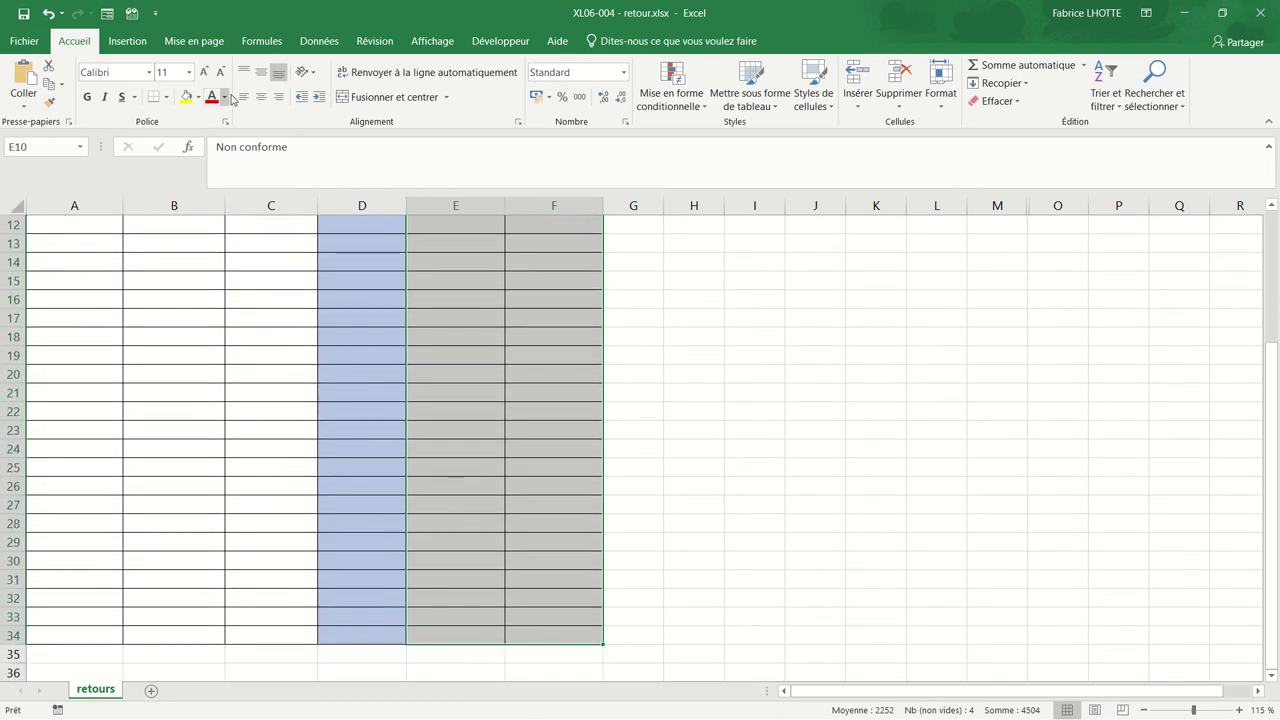
{"action": "left_click", "coordinate": [226, 120]}
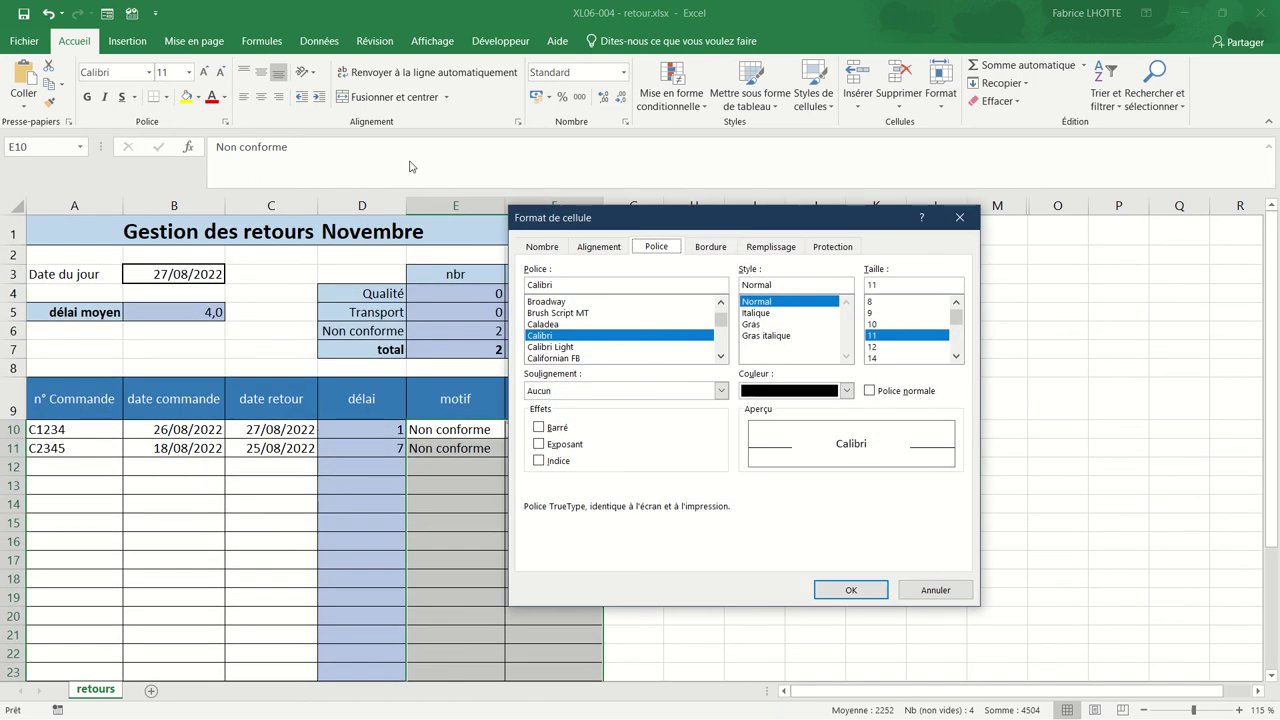
{"action": "left_click", "coordinate": [815, 250]}
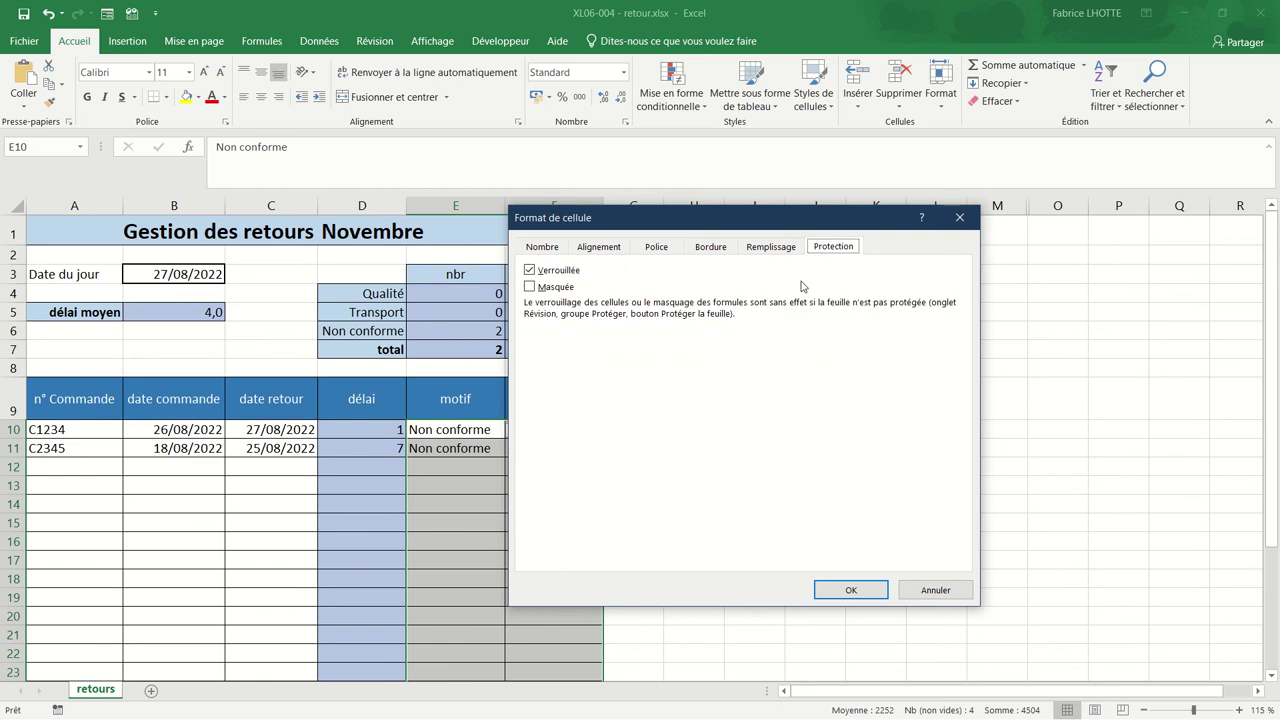
{"action": "left_click", "coordinate": [529, 270]}
{"action": "left_click", "coordinate": [839, 591]}
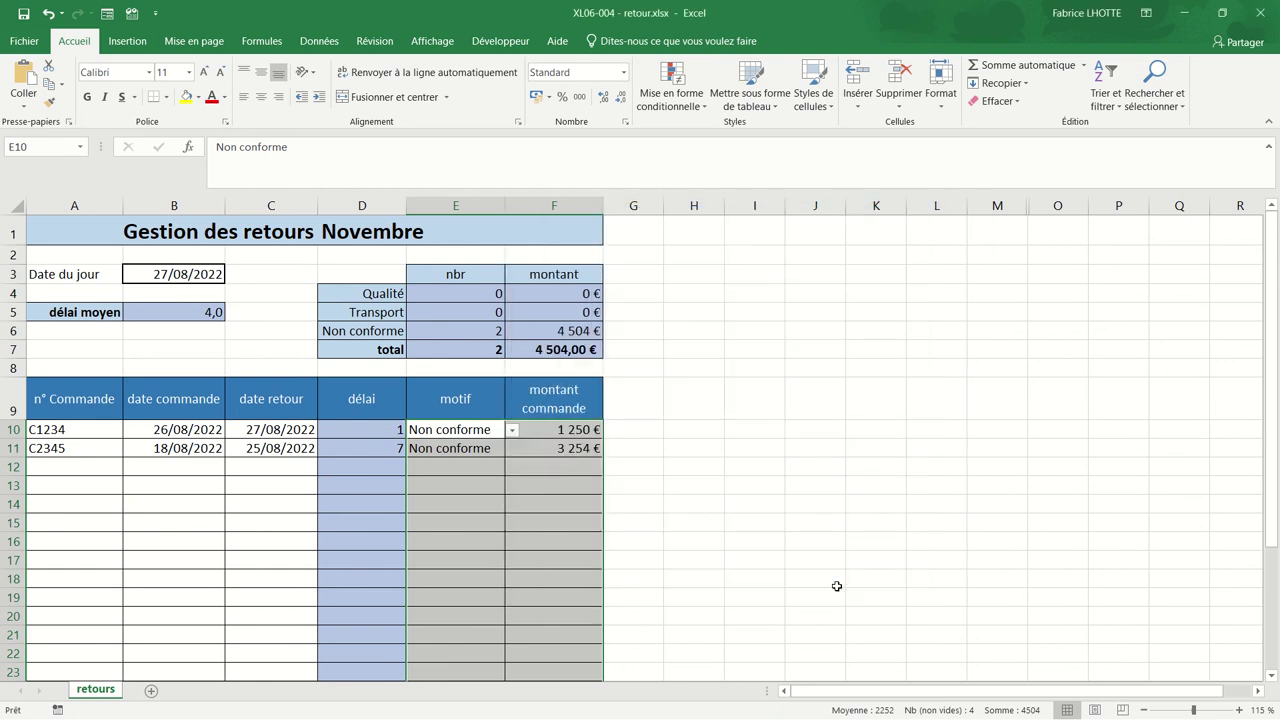
{"action": "left_click", "coordinate": [331, 540]}
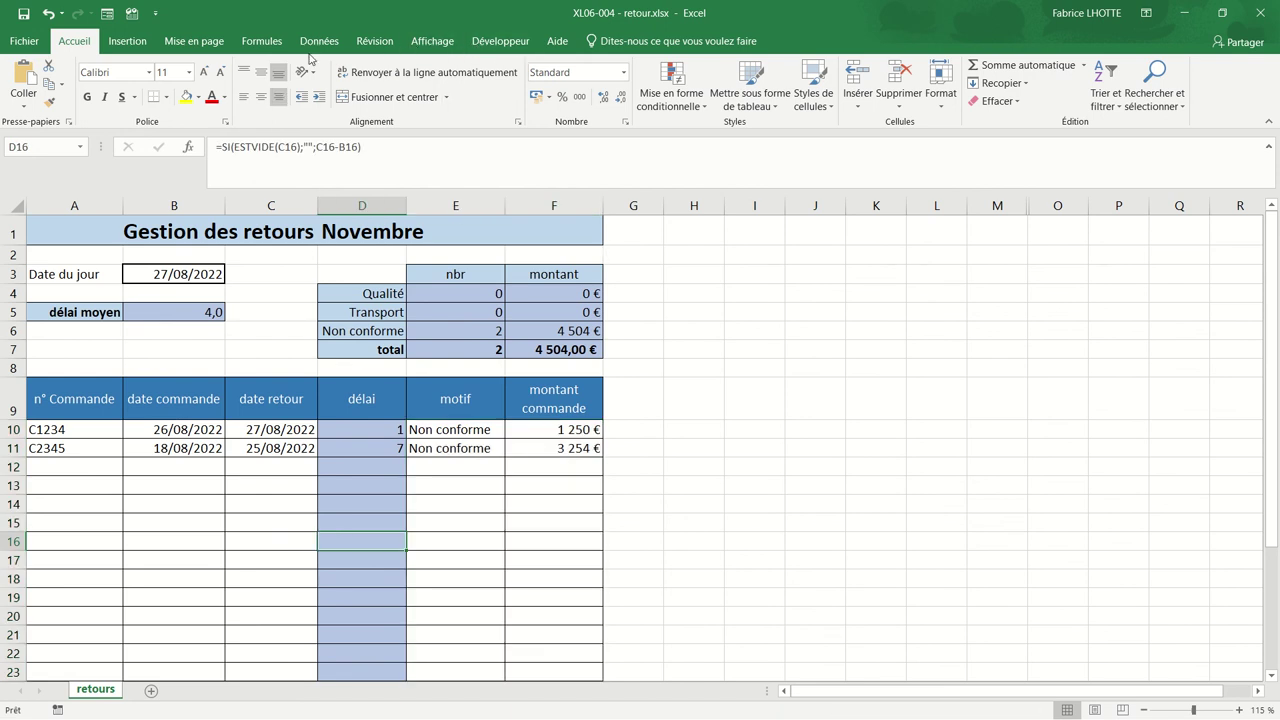
- Protect the retours sheet with the default Protéger la feuille options
{"action": "left_click", "coordinate": [372, 42]}
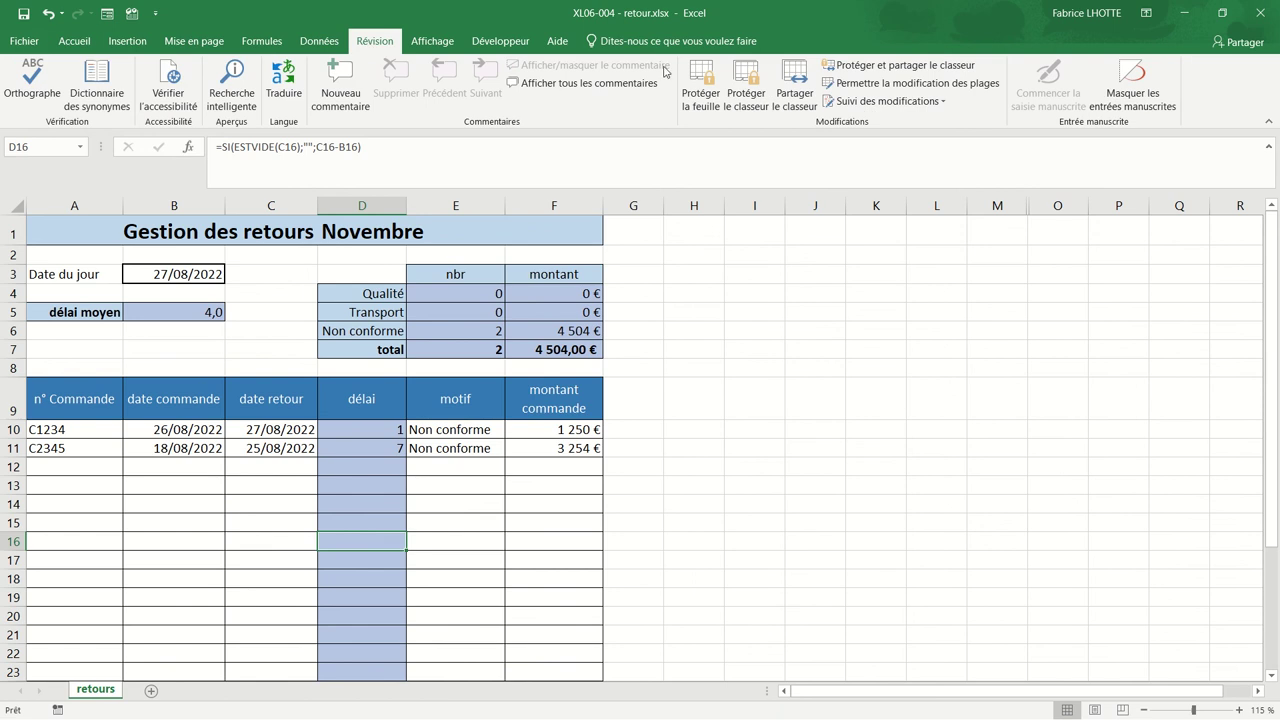
{"action": "left_click", "coordinate": [703, 72]}
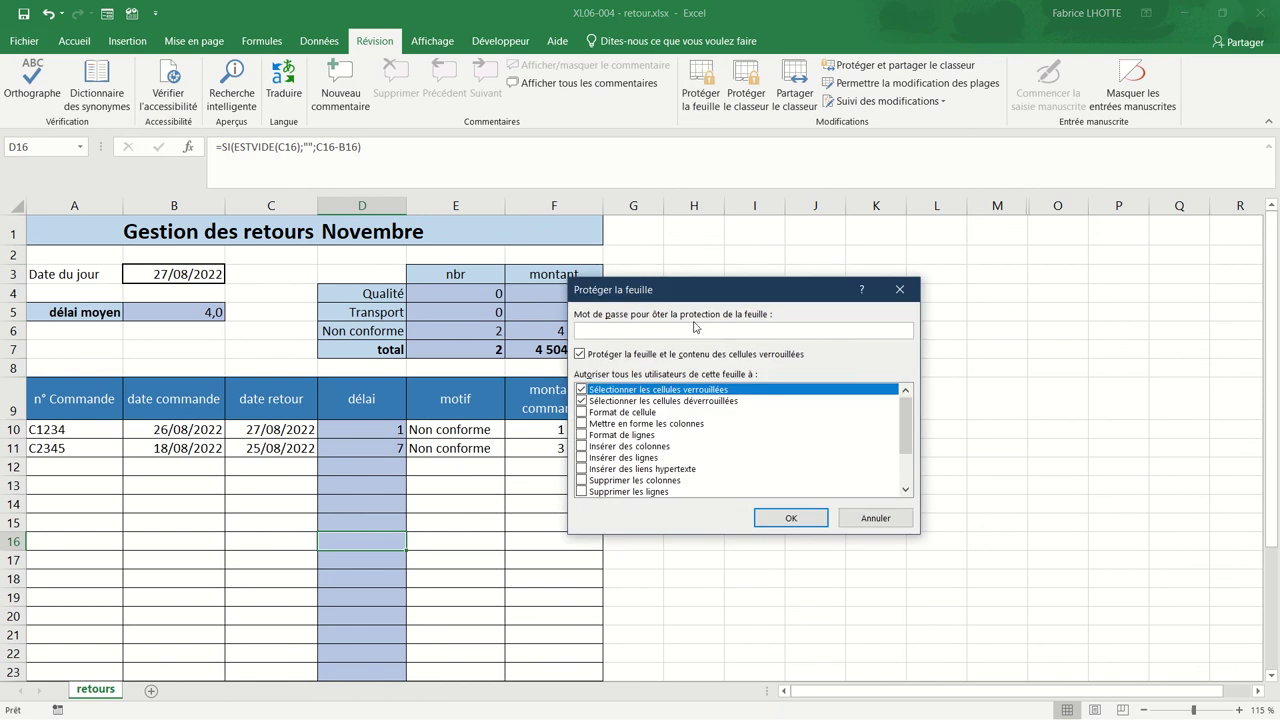
{"action": "left_click", "coordinate": [768, 516]}
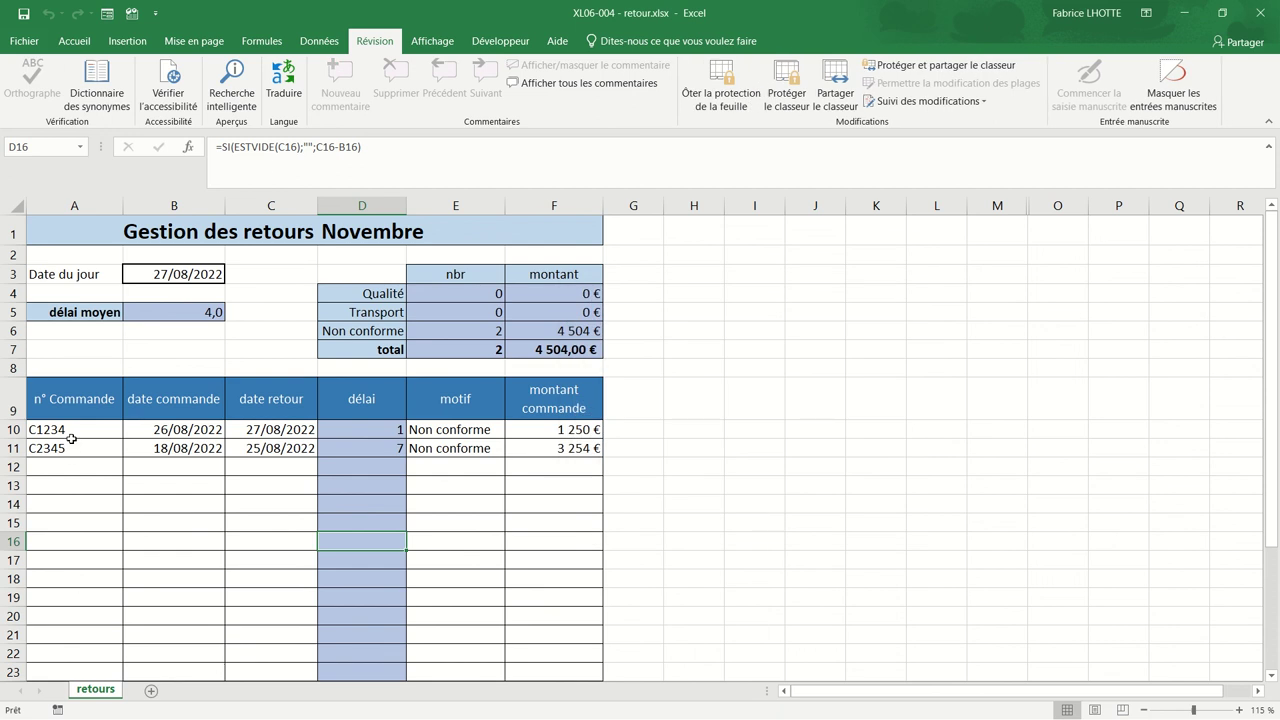
{"action": "left_click_drag", "start_coordinate": [72, 432], "coordinate": [250, 449]}
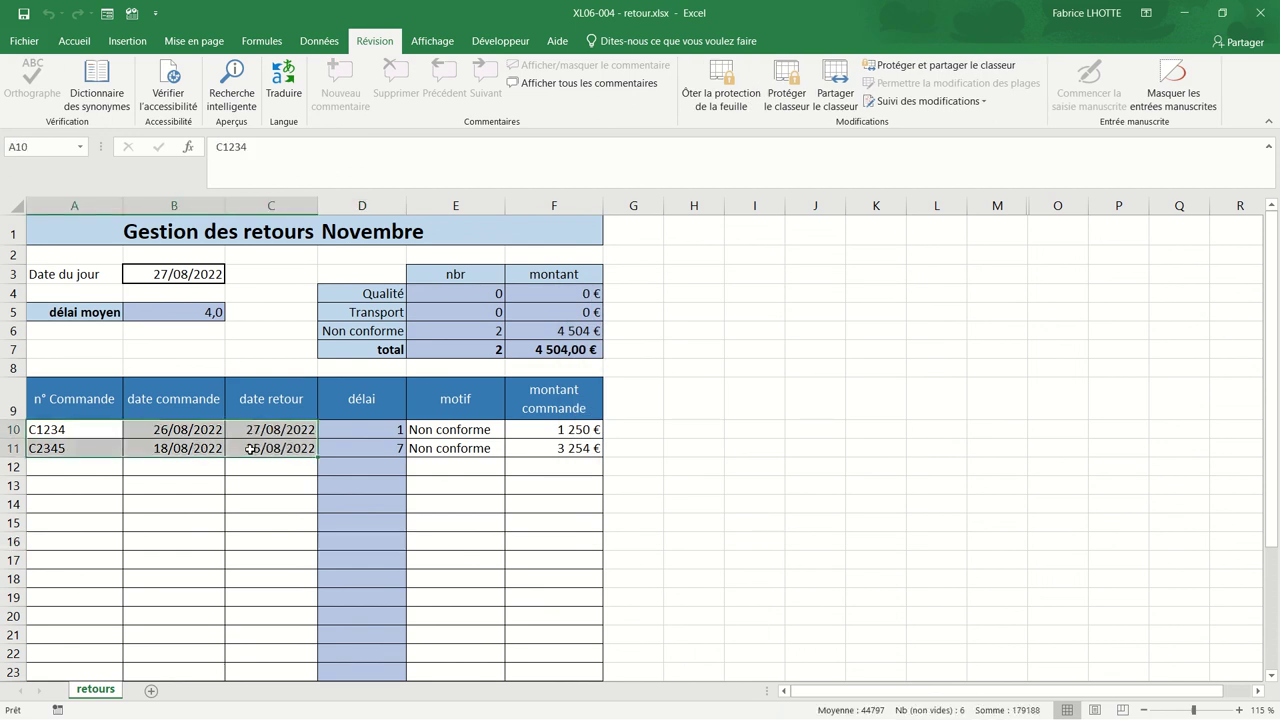
- Clear the sample order numbers, dates, reasons and amounts in A10:C11 and E10:F11
{"action": "key", "text": "Delete"}
{"action": "left_click", "coordinate": [439, 429]}
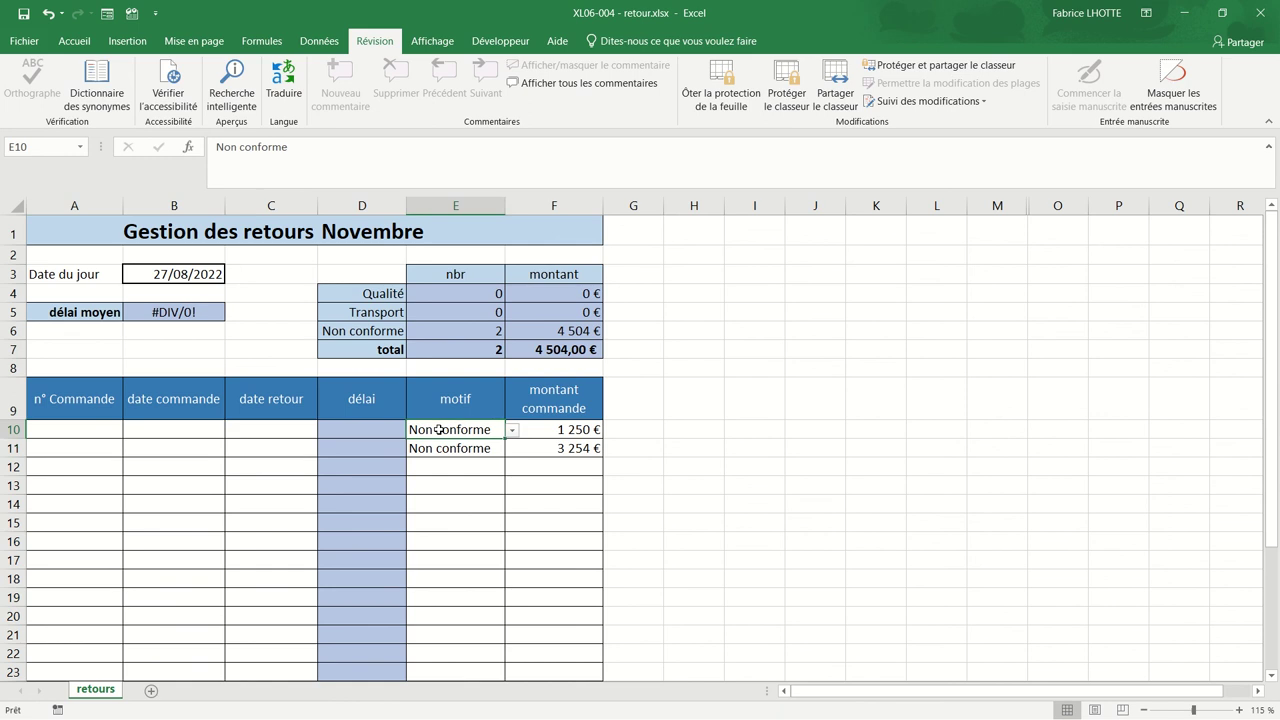
{"action": "left_click_drag", "start_coordinate": [439, 429], "coordinate": [534, 447]}
{"action": "key", "text": "Delete"}
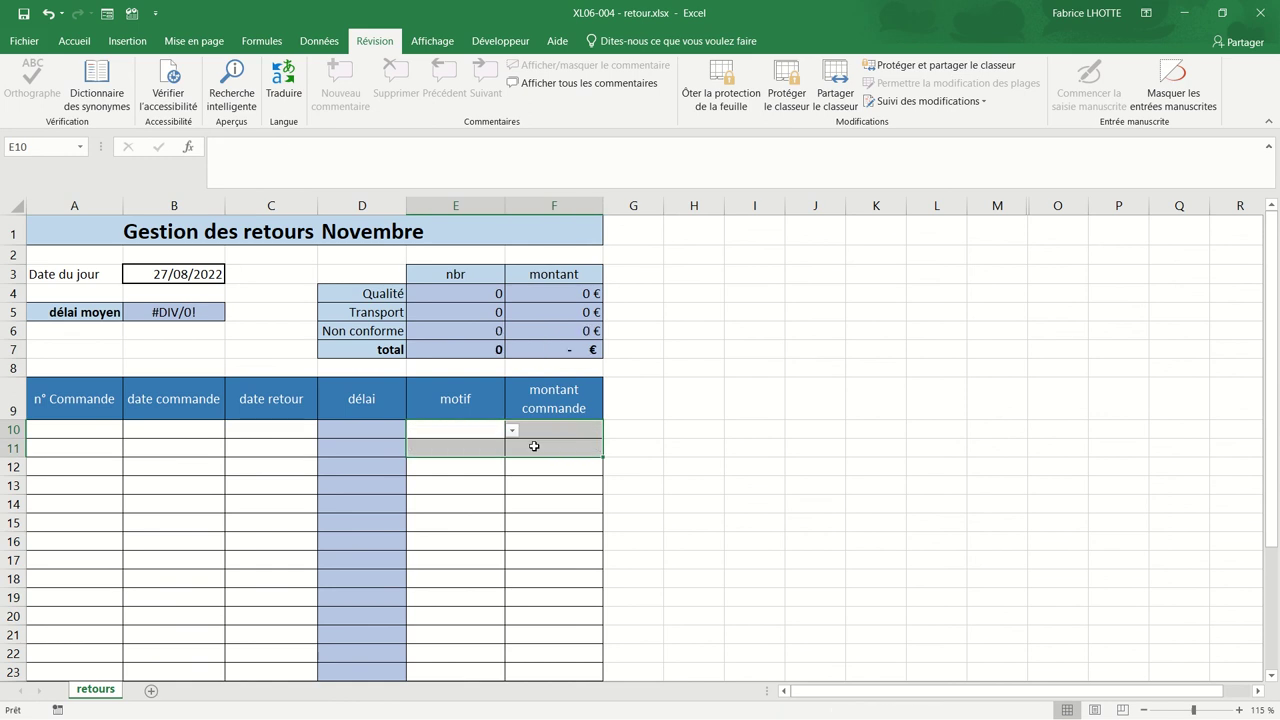
- Try deleting the protected délai formulas in D11:D16 and dismiss the protection warning
{"action": "left_click_drag", "start_coordinate": [340, 446], "coordinate": [342, 540]}
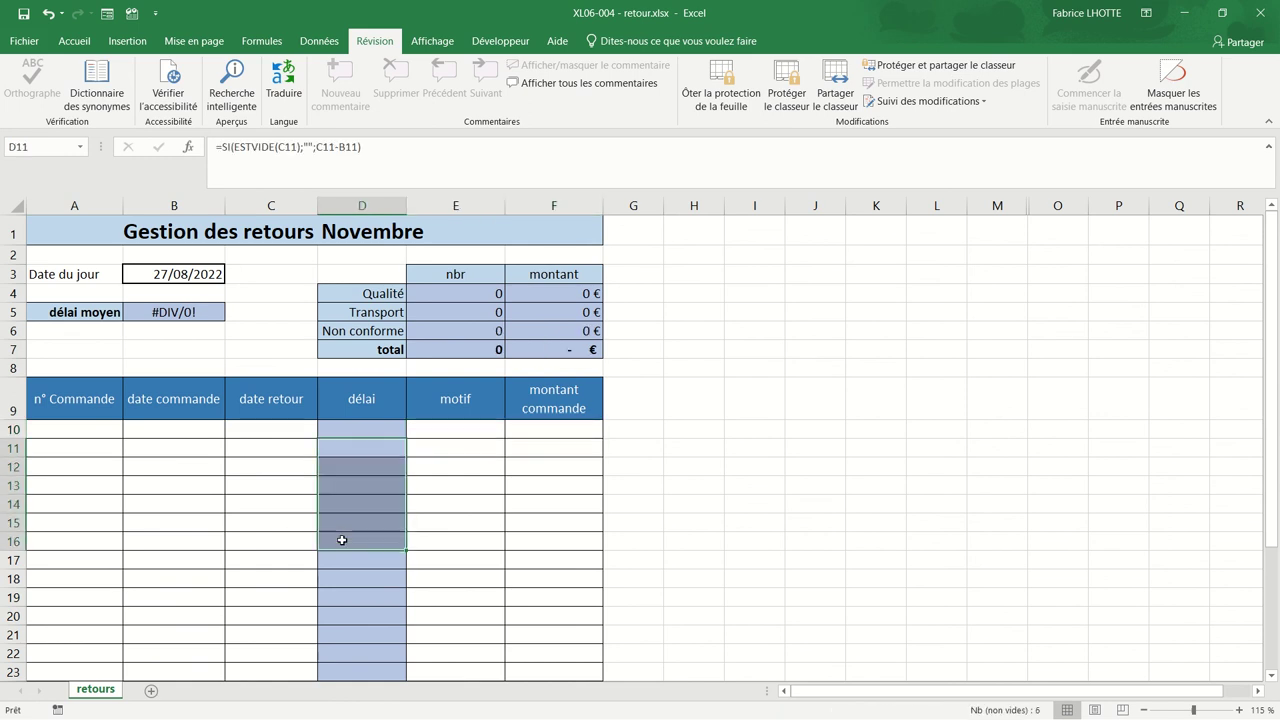
{"action": "key", "text": "Delete"}
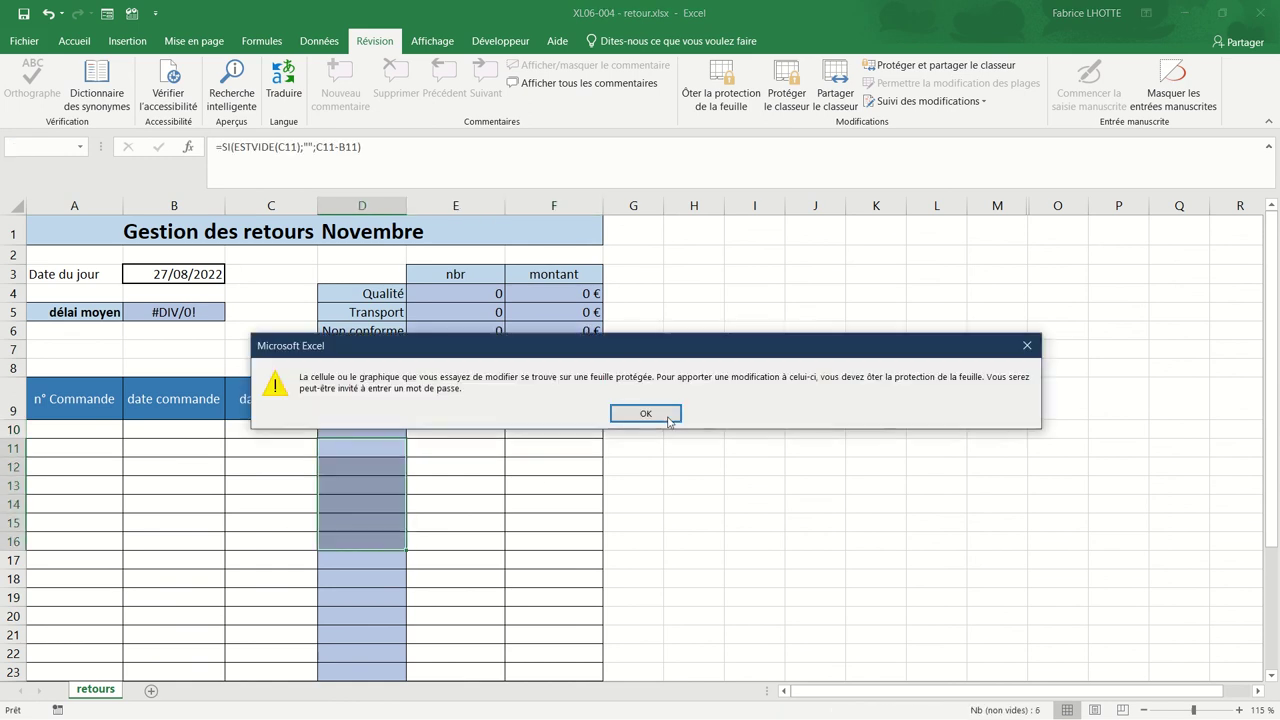
{"action": "left_click", "coordinate": [674, 412]}
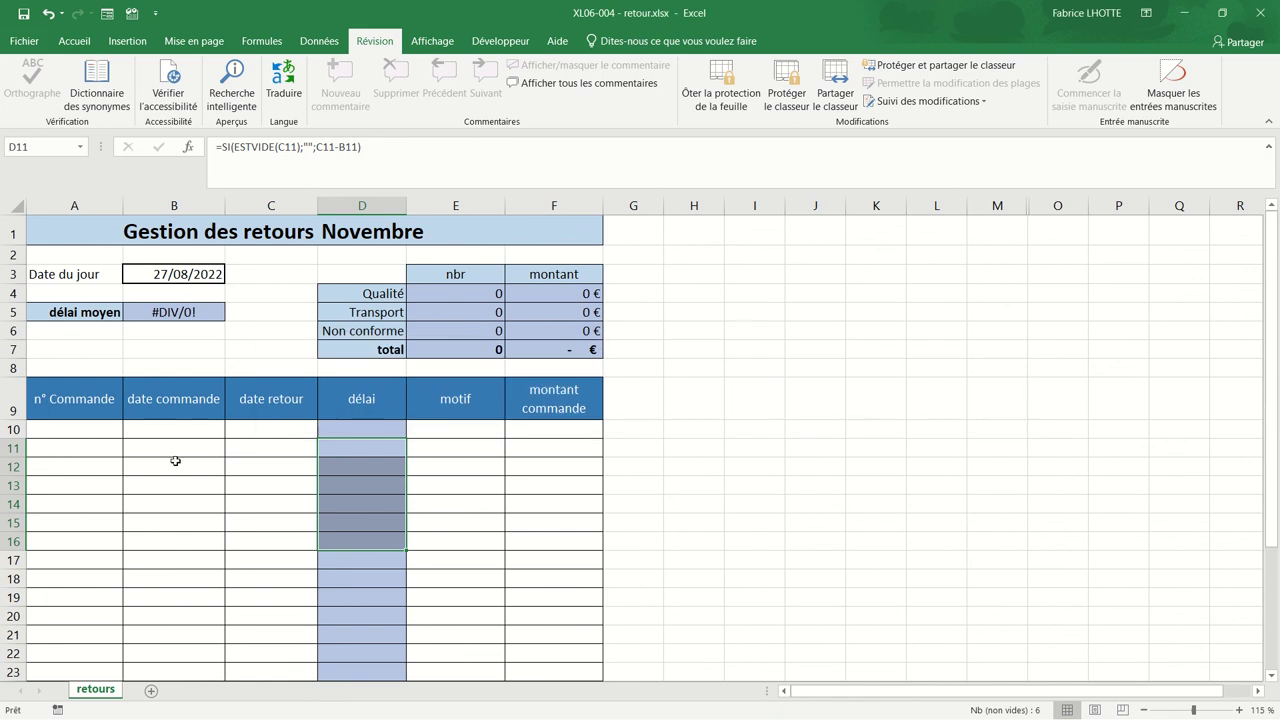
{"action": "left_click", "coordinate": [55, 430]}
- Enter order C1456 with order date 25/08/2022 and return date 27/08/2022 in A10:C10
{"action": "type", "text": "C14"}
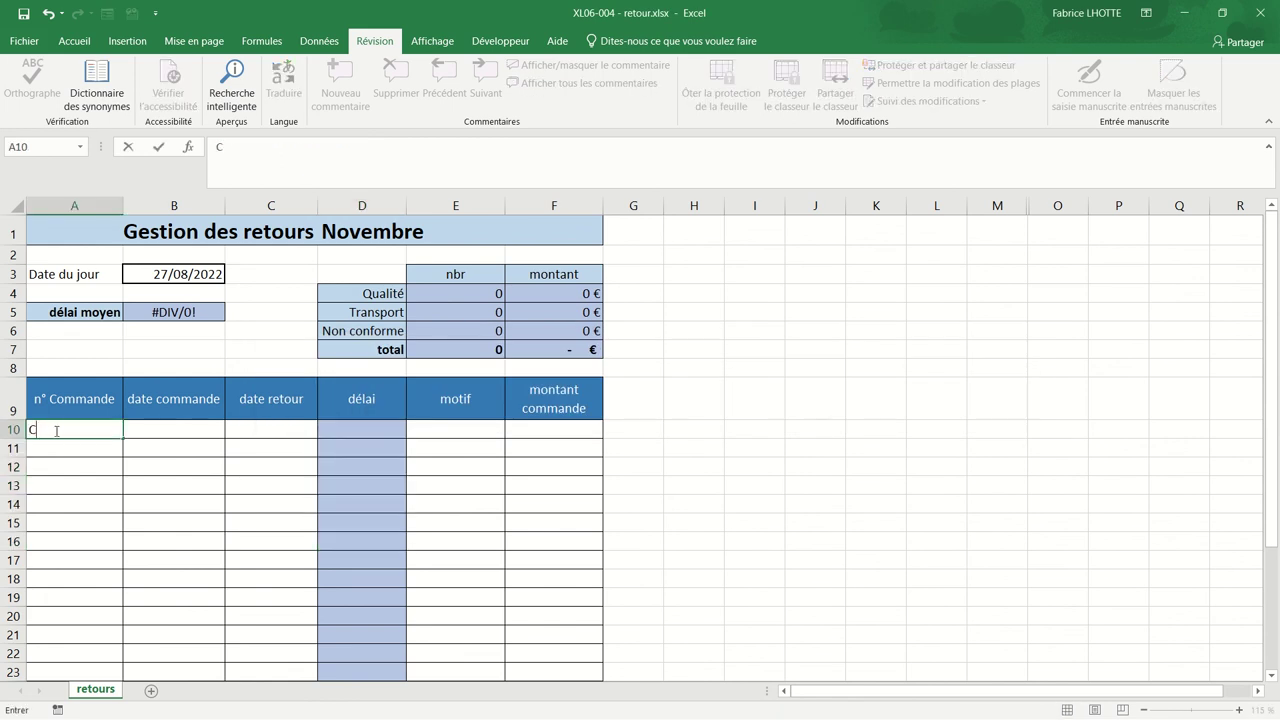
{"action": "type", "text": "56"}
{"action": "key", "text": "Tab"}
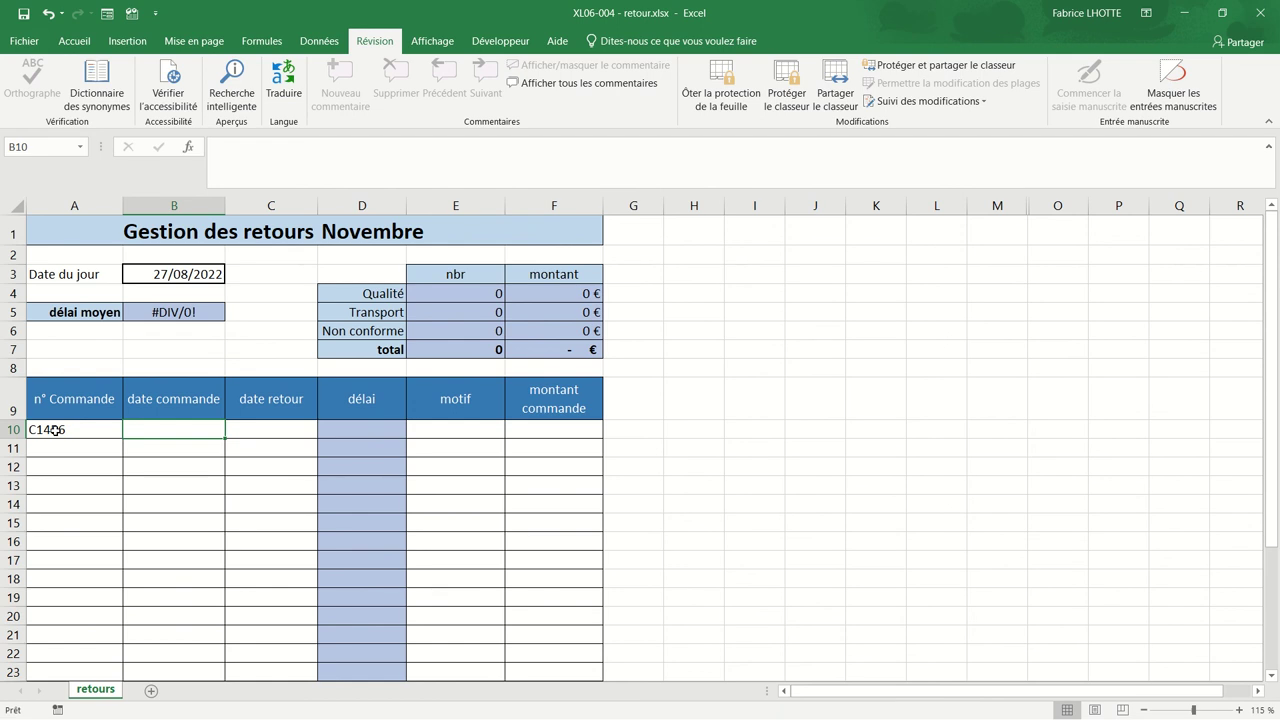
{"action": "type", "text": "25"}
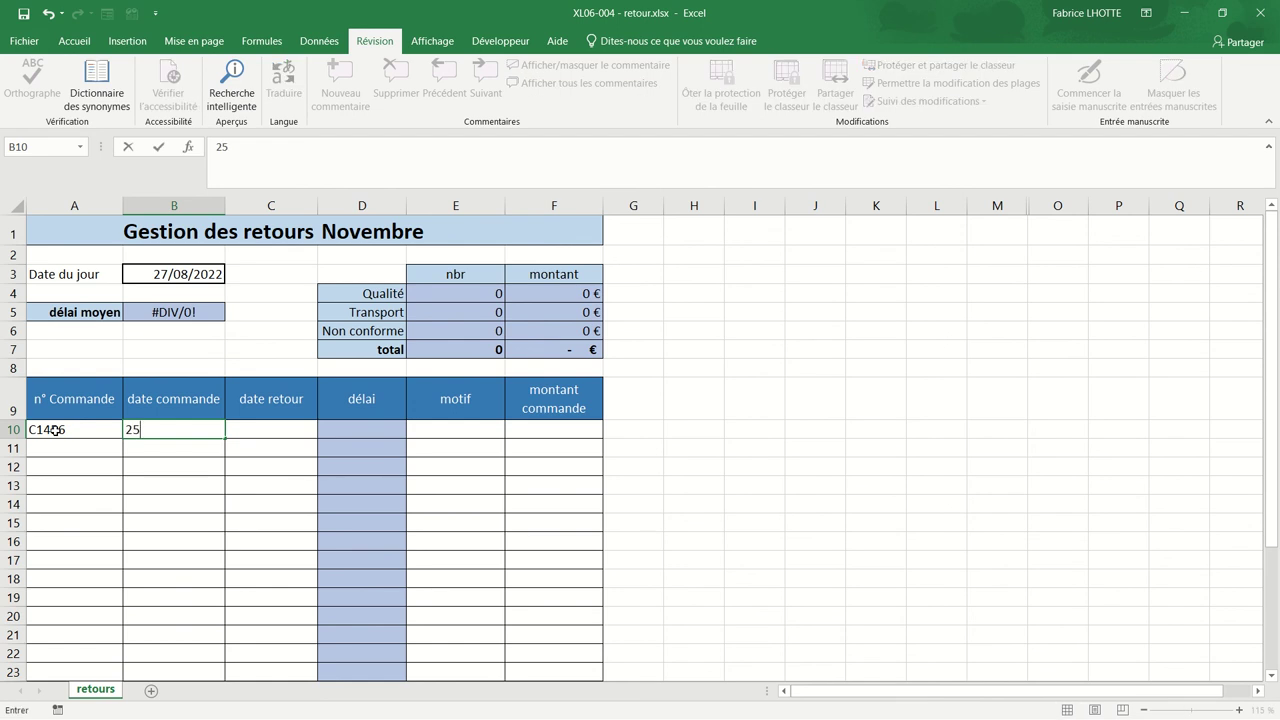
{"action": "type", "text": "/08/2"}
{"action": "type", "text": "022"}
{"action": "key", "text": "Tab"}
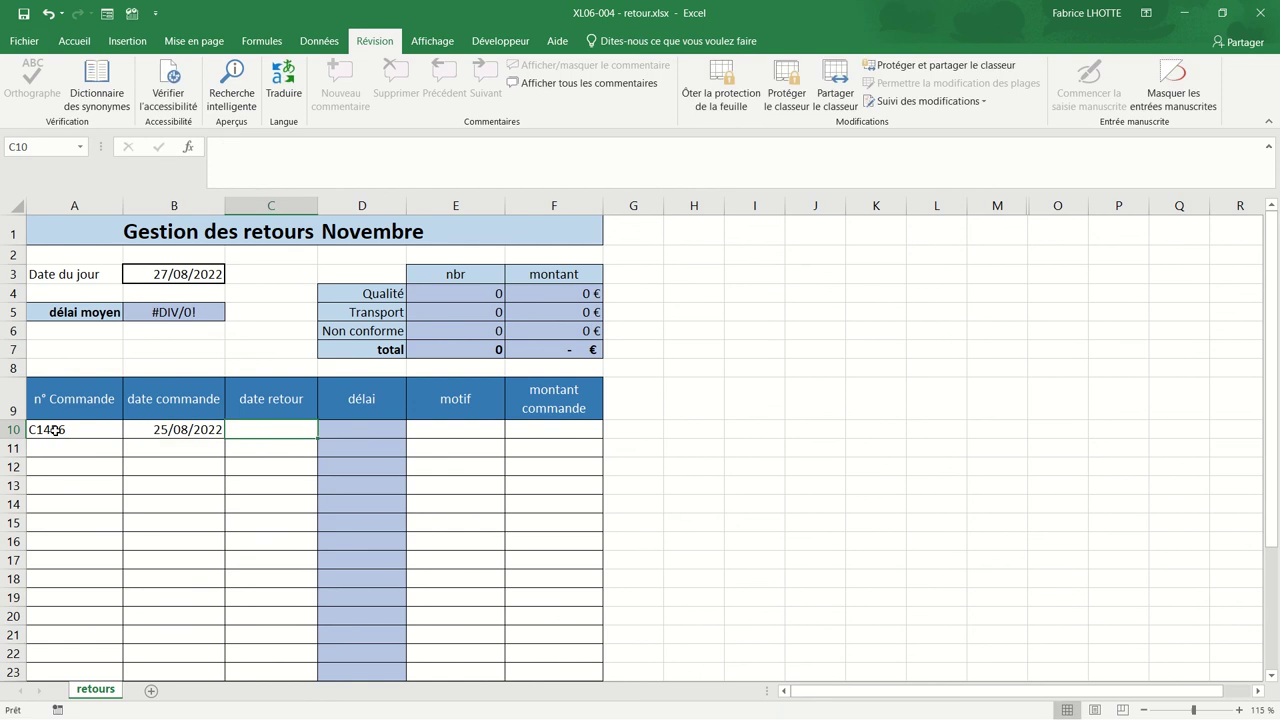
{"action": "type", "text": "27/0"}
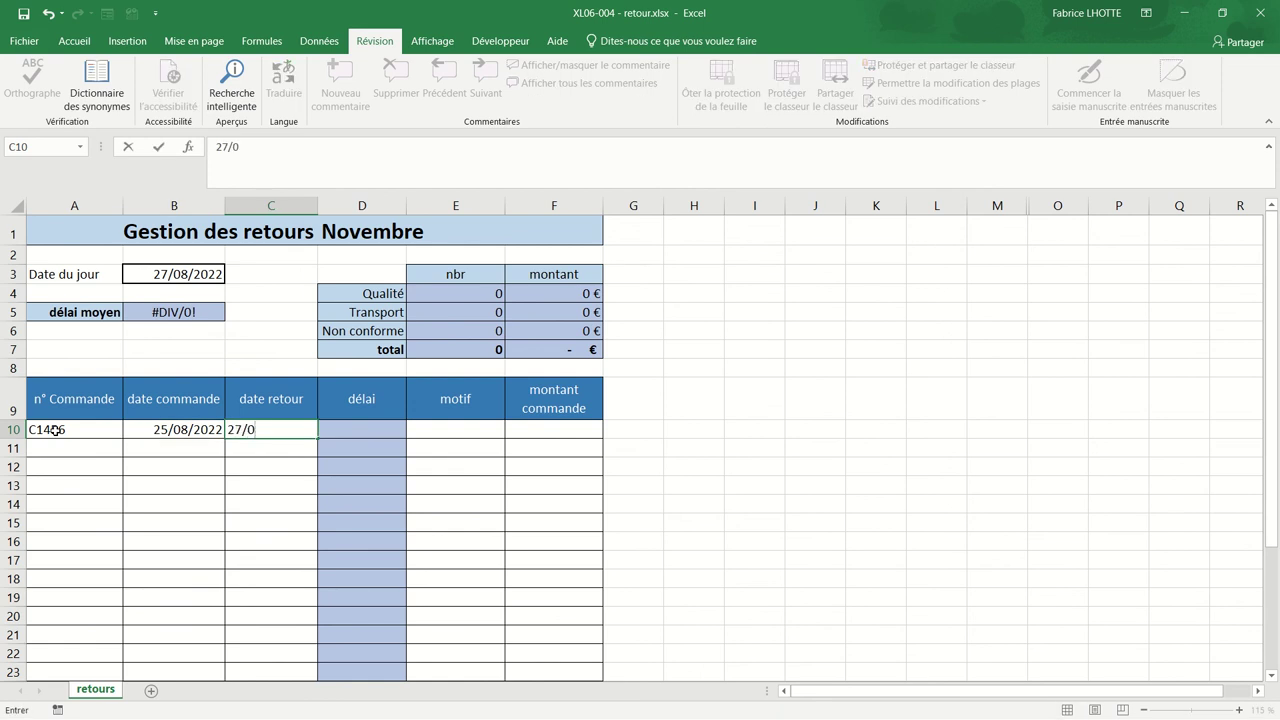
{"action": "type", "text": "8/2022"}
{"action": "key", "text": "Tab"}
{"action": "key", "text": "Tab"}
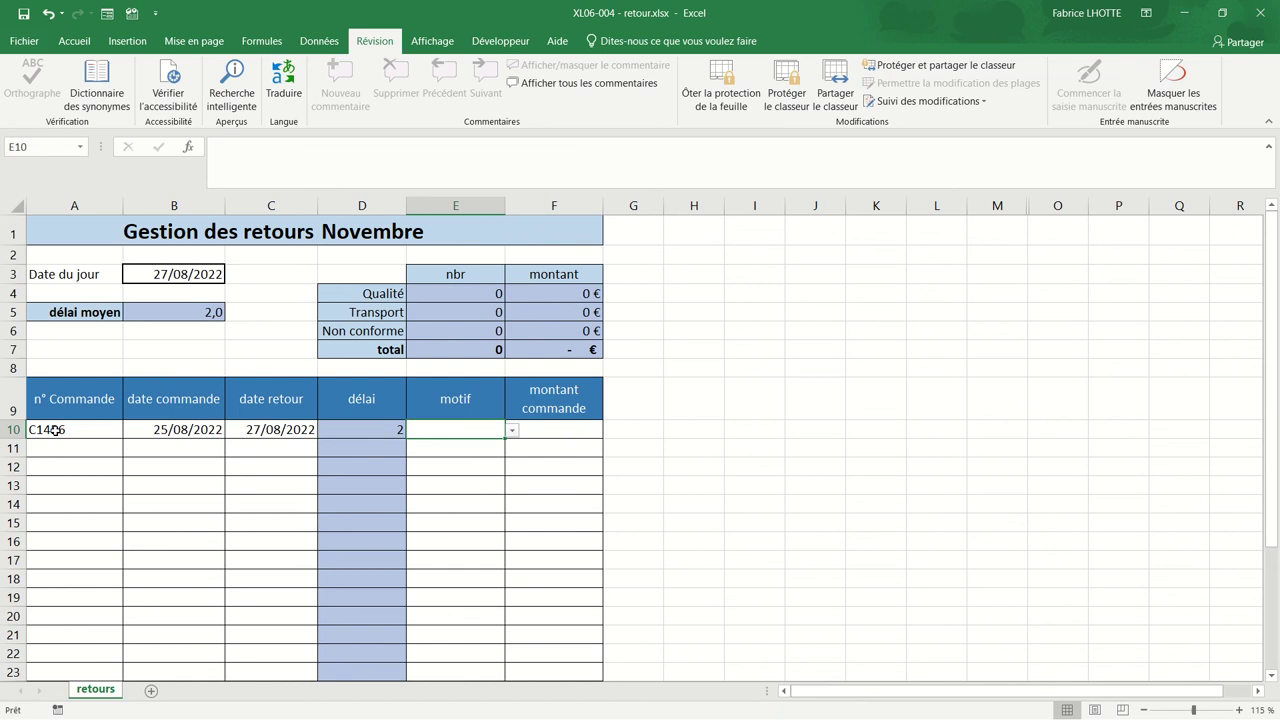
- Set the new return's reason to Qualité and its amount to 2 568 €
{"action": "left_click", "coordinate": [511, 437]}
{"action": "left_click", "coordinate": [490, 448]}
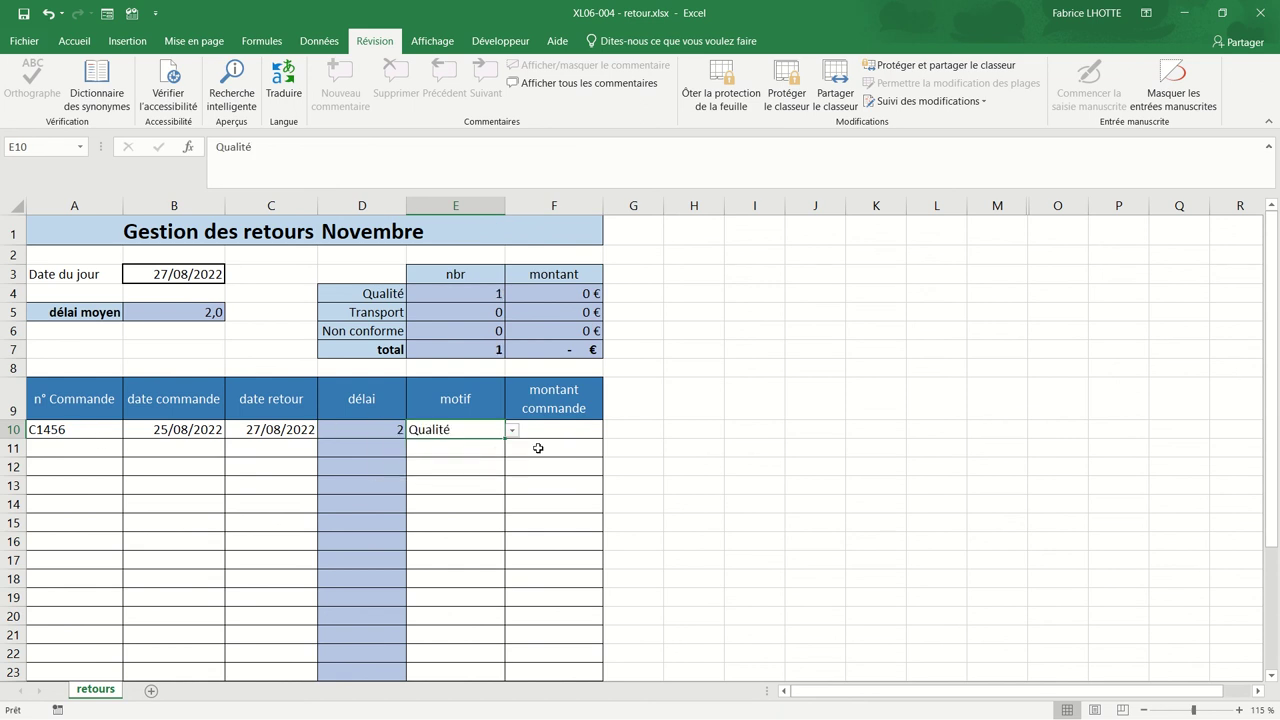
{"action": "left_click", "coordinate": [543, 430]}
{"action": "type", "text": "2 "}
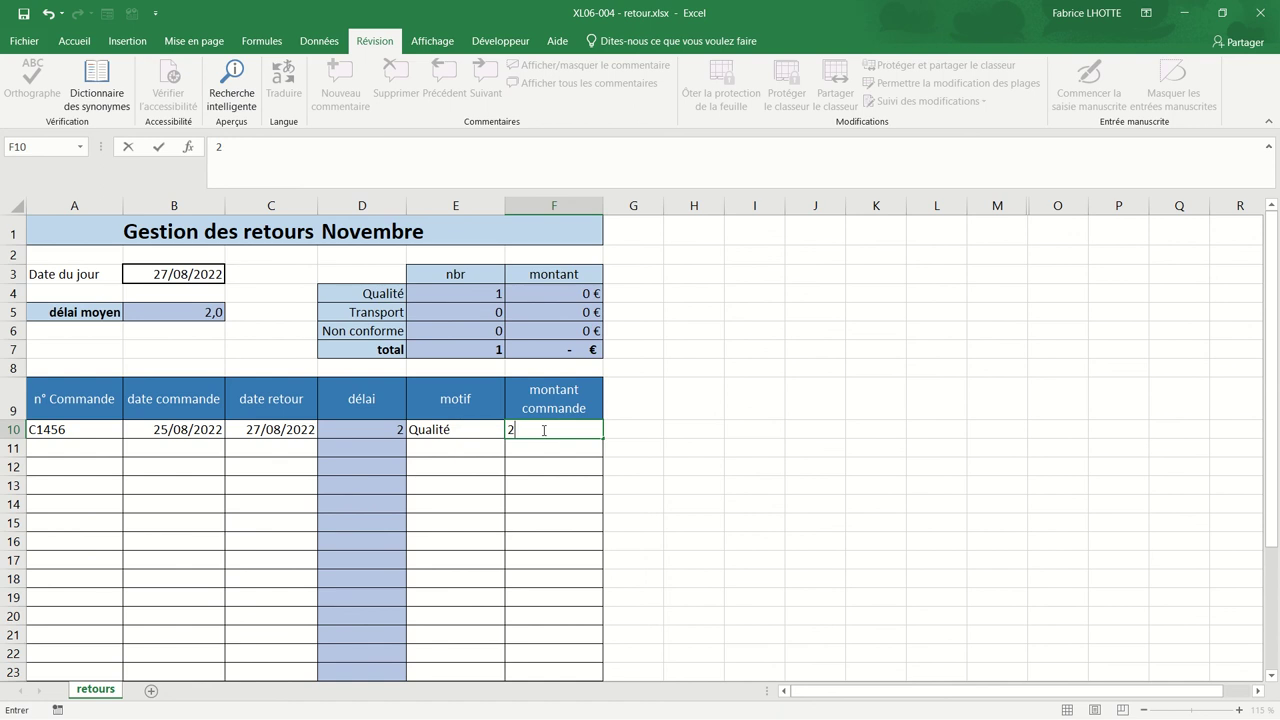
{"action": "type", "text": "568"}
{"action": "key", "text": "Return"}
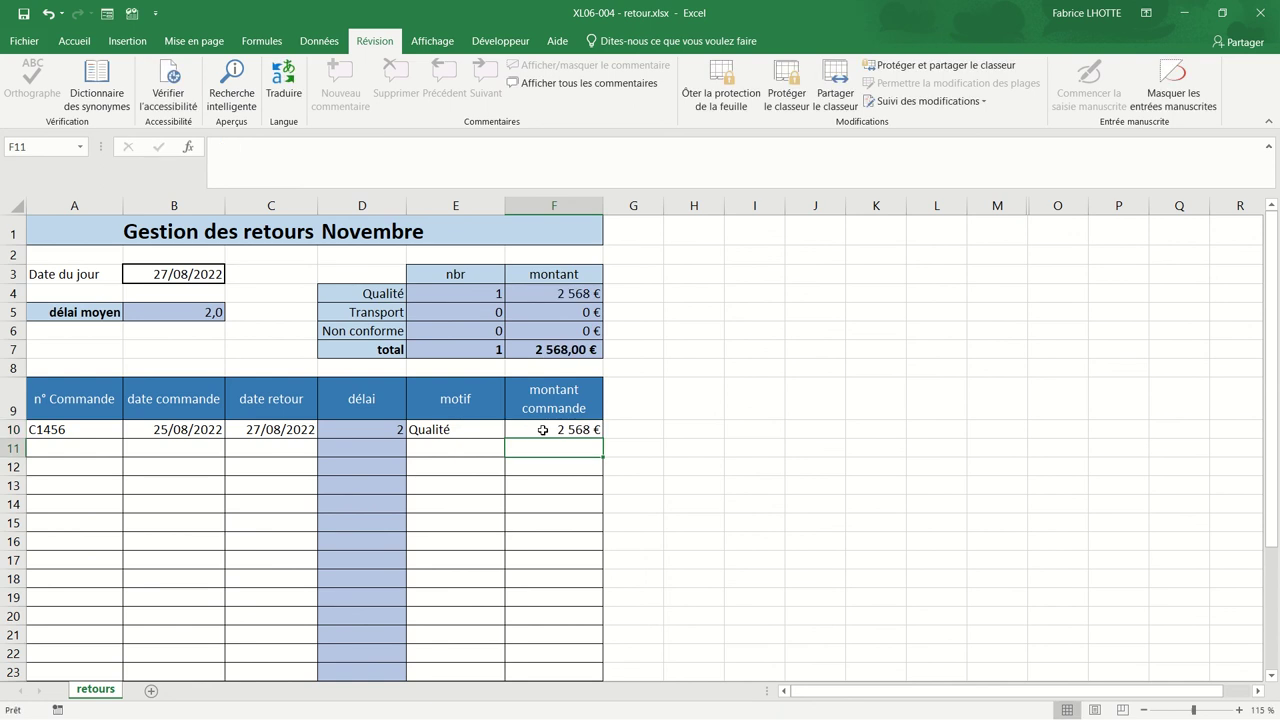